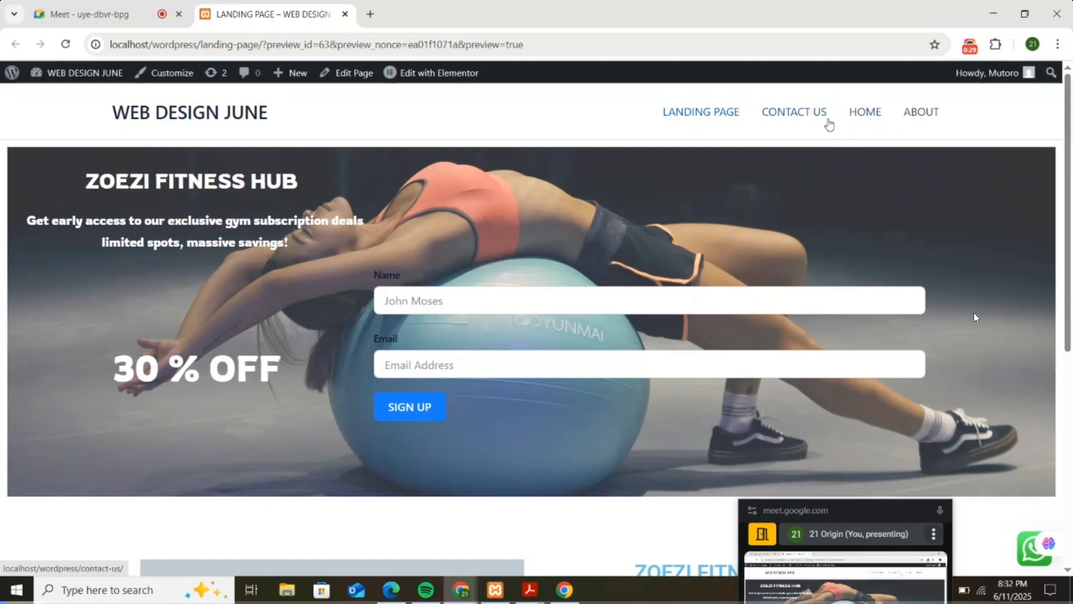
- Look over the landing page's sections, and open the site's Home page to review its banner and lower content
scroll(705, 246, "down", 7)
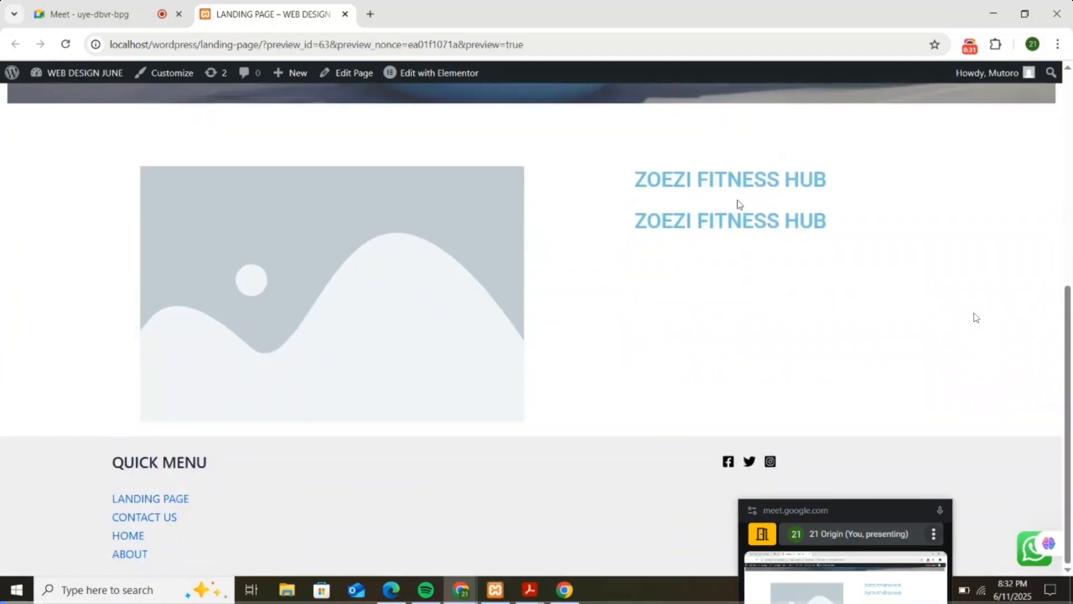
scroll(738, 208, "up", 7)
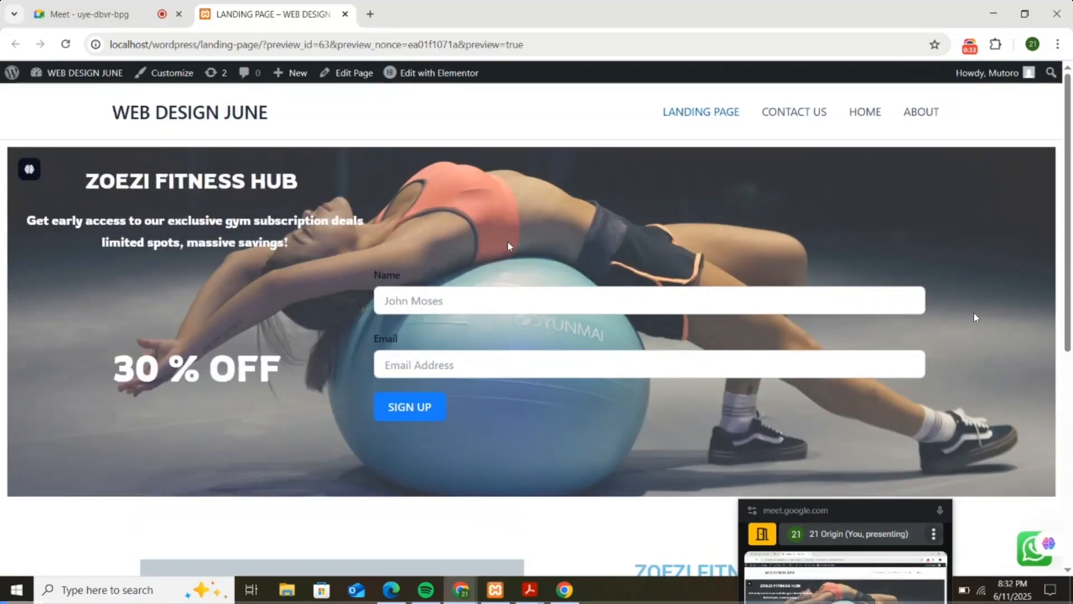
left_click(863, 114)
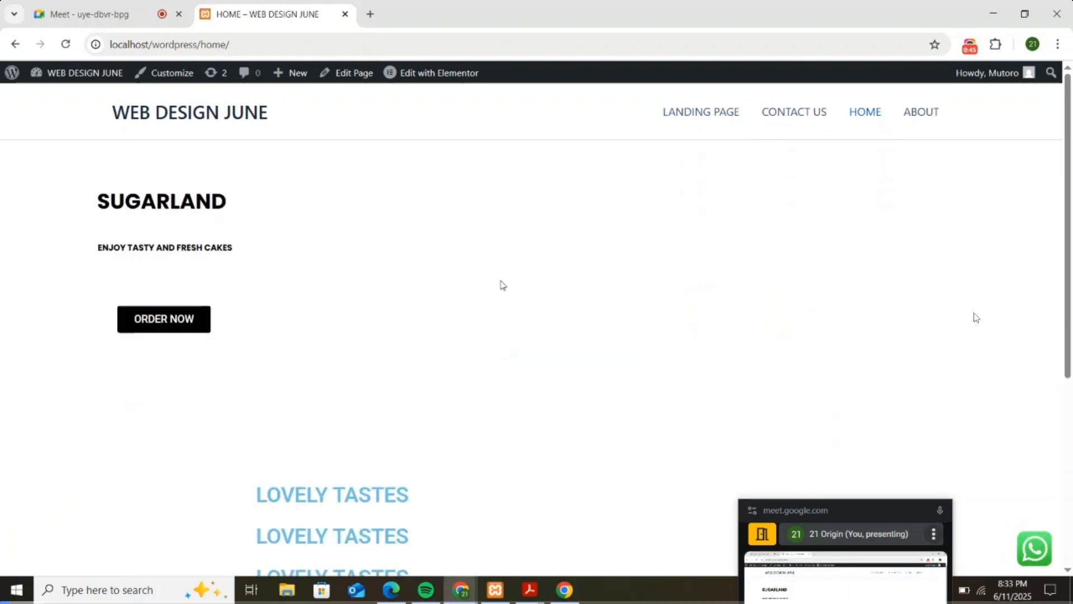
scroll(598, 263, "down", 4)
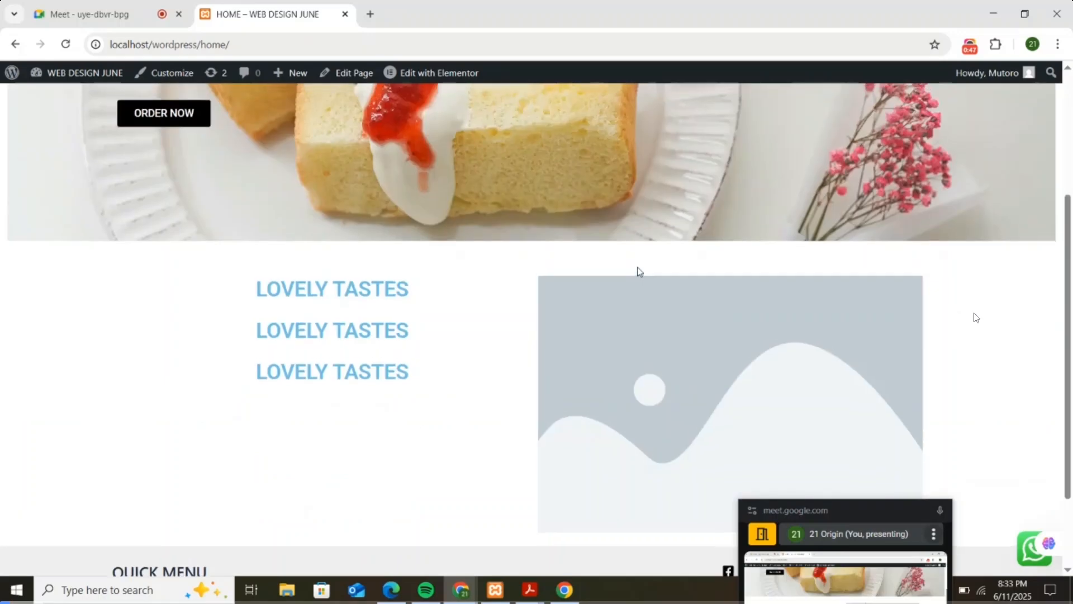
scroll(639, 271, "up", 4)
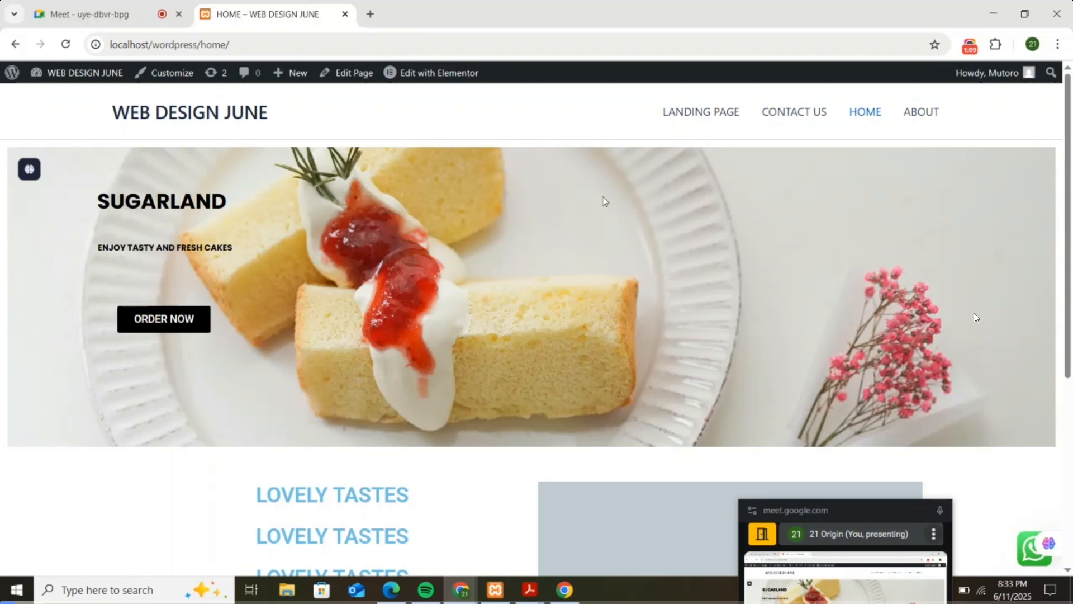
- Return to the landing page and review its web address, hero banner with sign-up form, and lower section
left_click(722, 114)
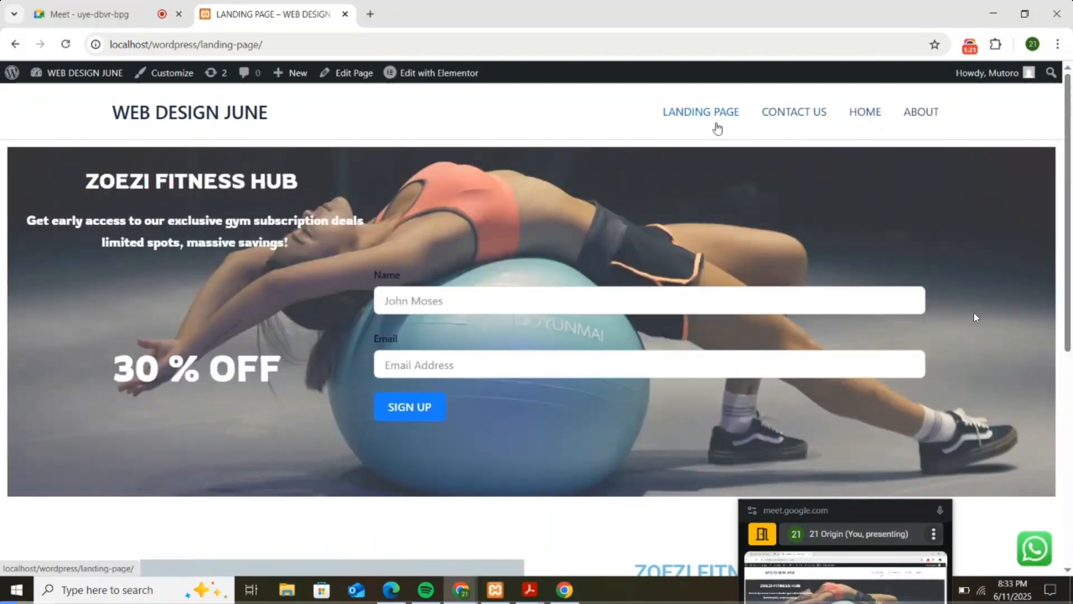
scroll(658, 214, "down", 5)
scroll(659, 214, "up", 5)
left_click(268, 46)
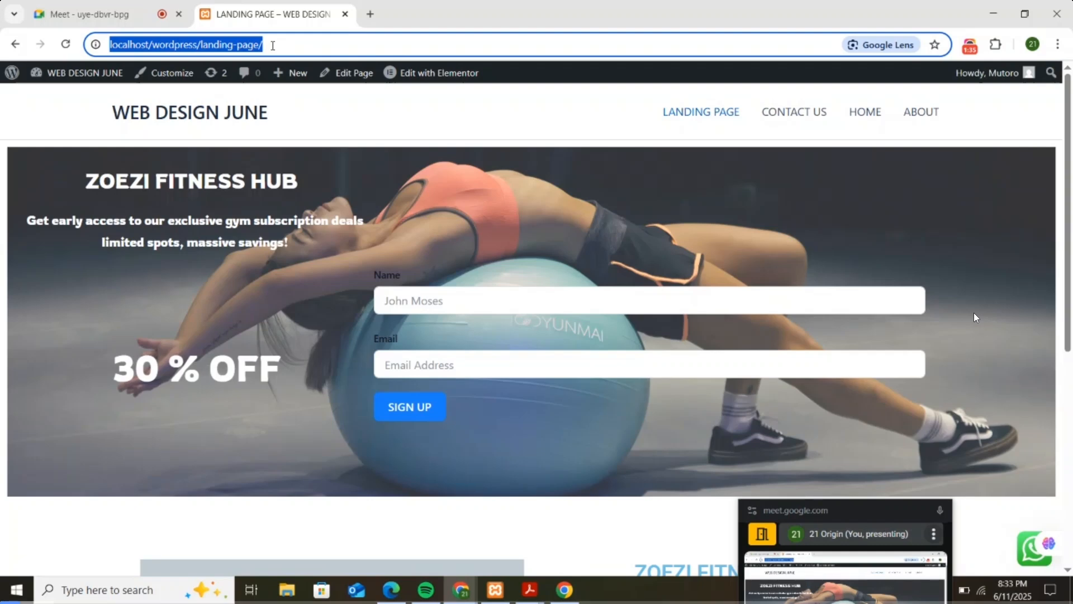
left_click(584, 242)
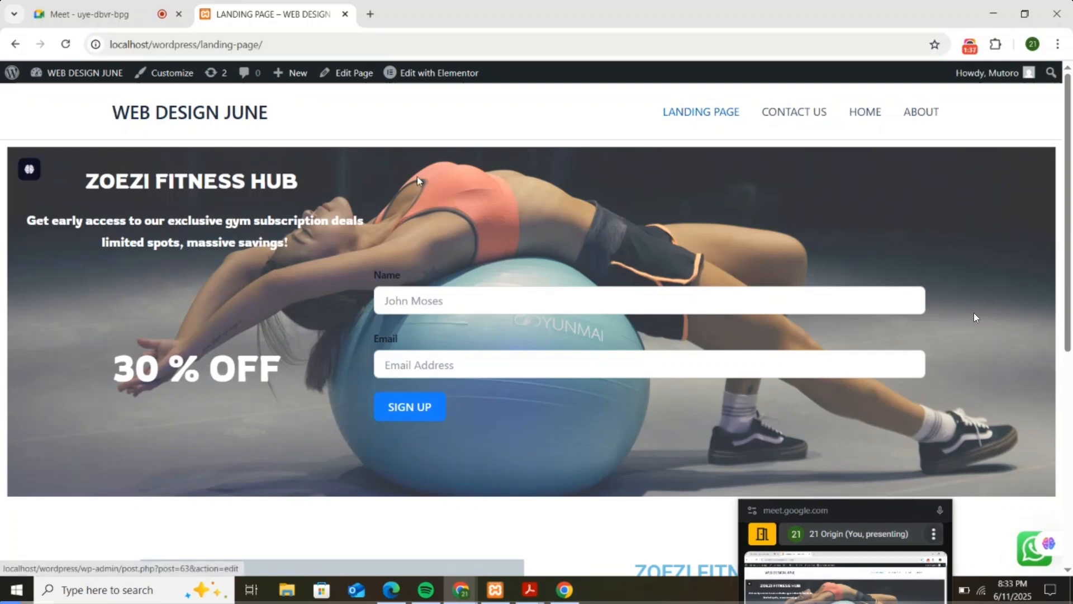
left_click(268, 46)
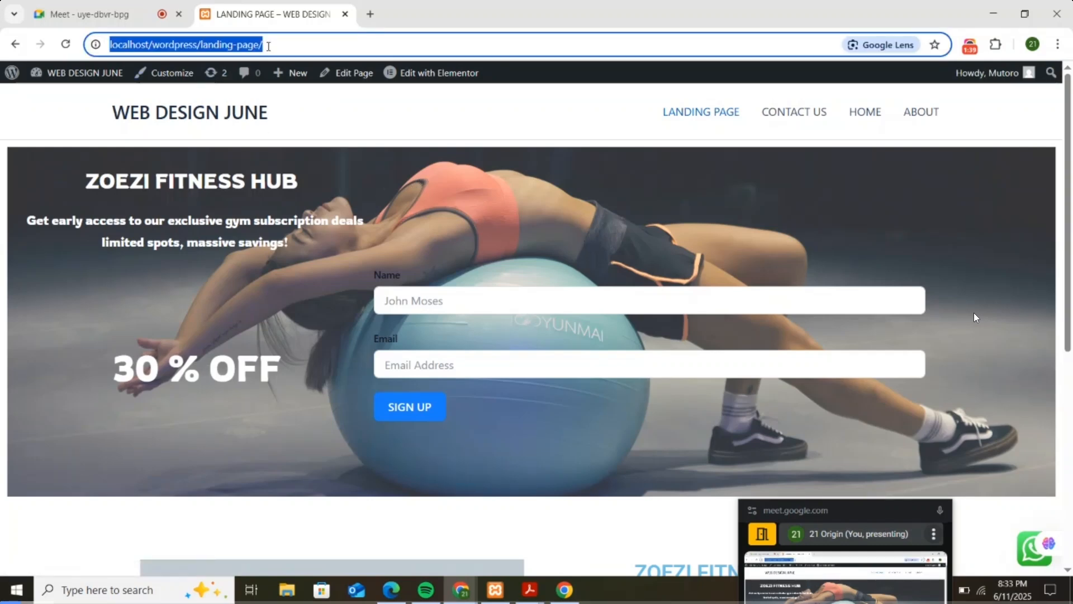
left_click(419, 229)
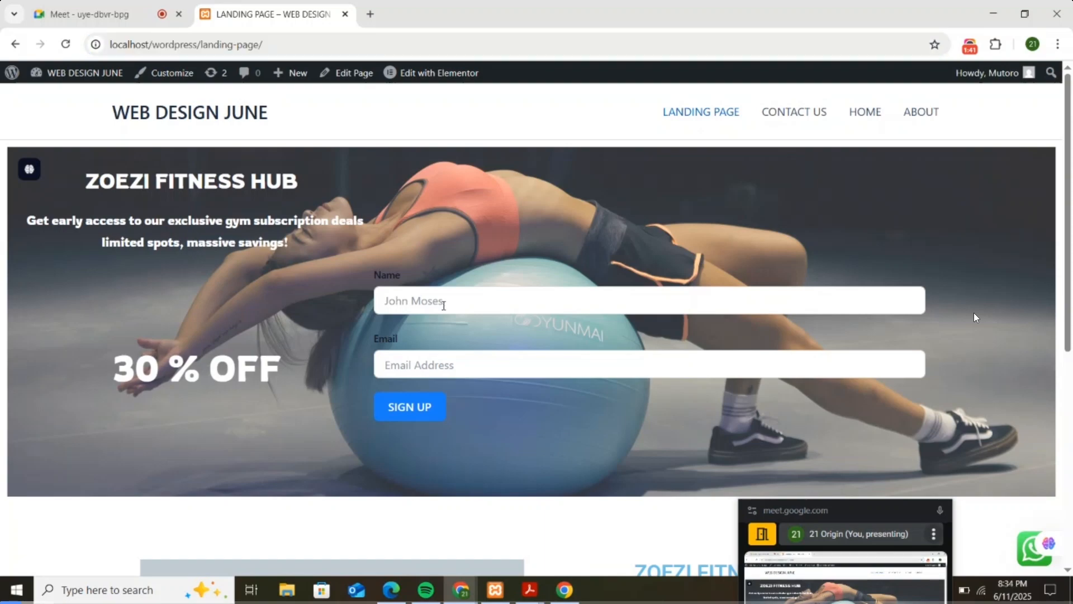
scroll(686, 239, "down", 4)
scroll(688, 235, "up", 4)
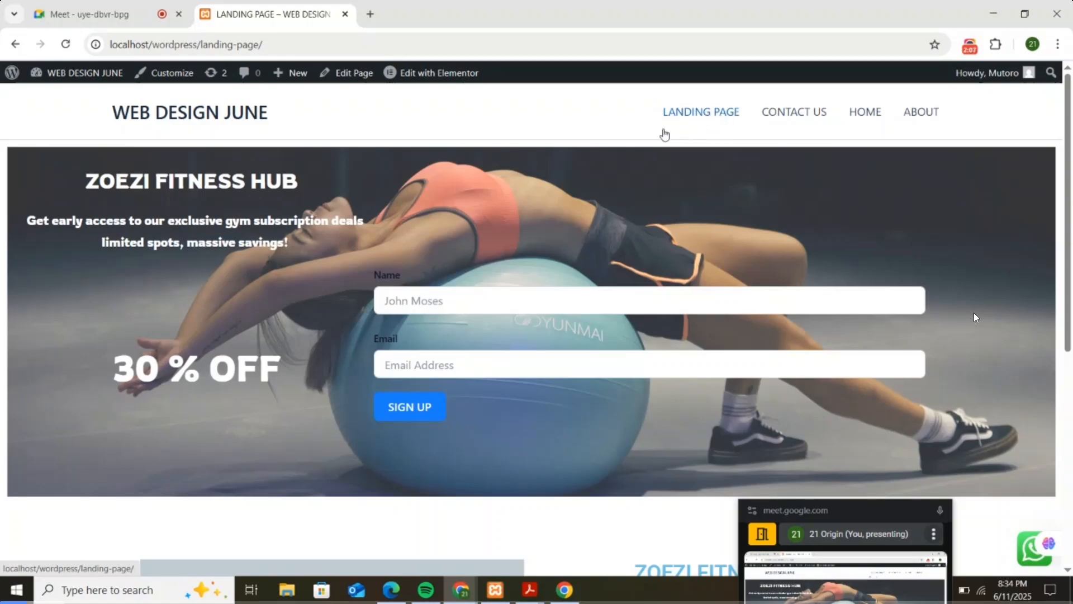
scroll(698, 154, "down", 3)
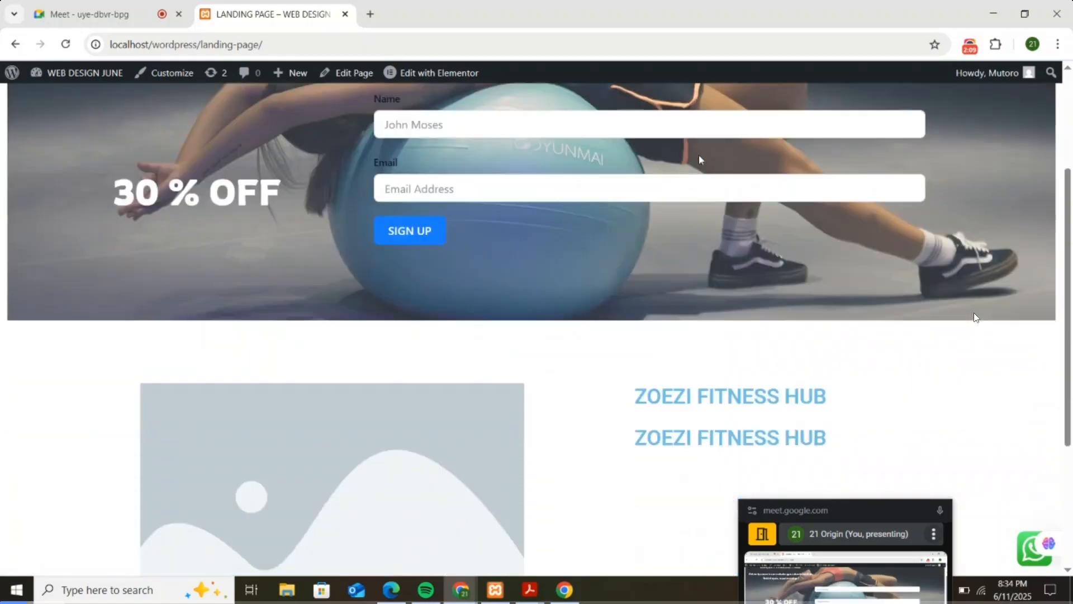
scroll(698, 154, "up", 3)
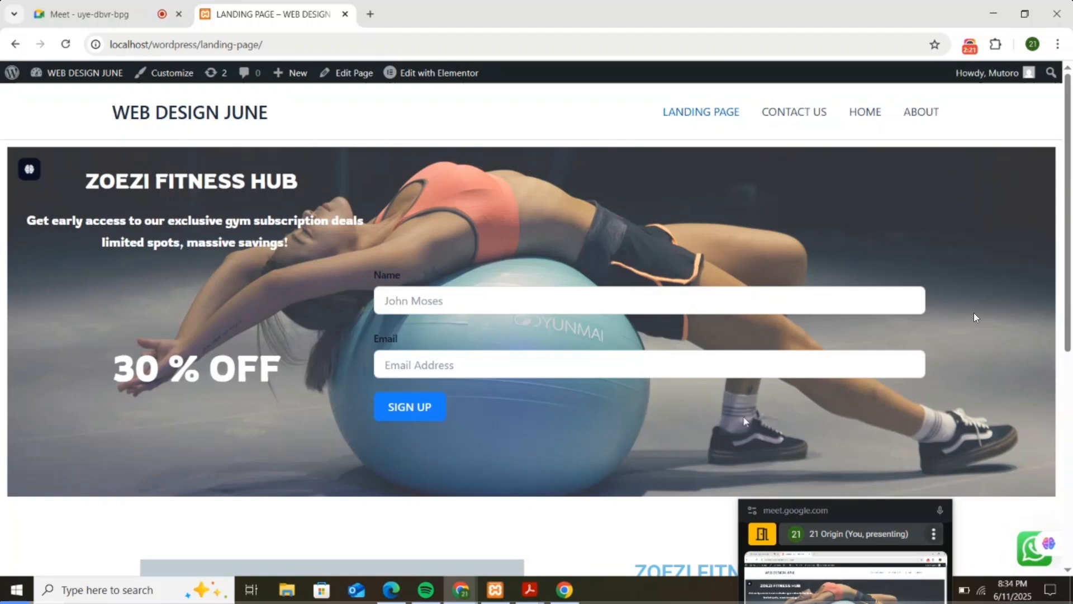
- Inspect the Name and Email fields of the landing page's sign-up form and their autofill suggestions
left_click(400, 306)
left_click(410, 370)
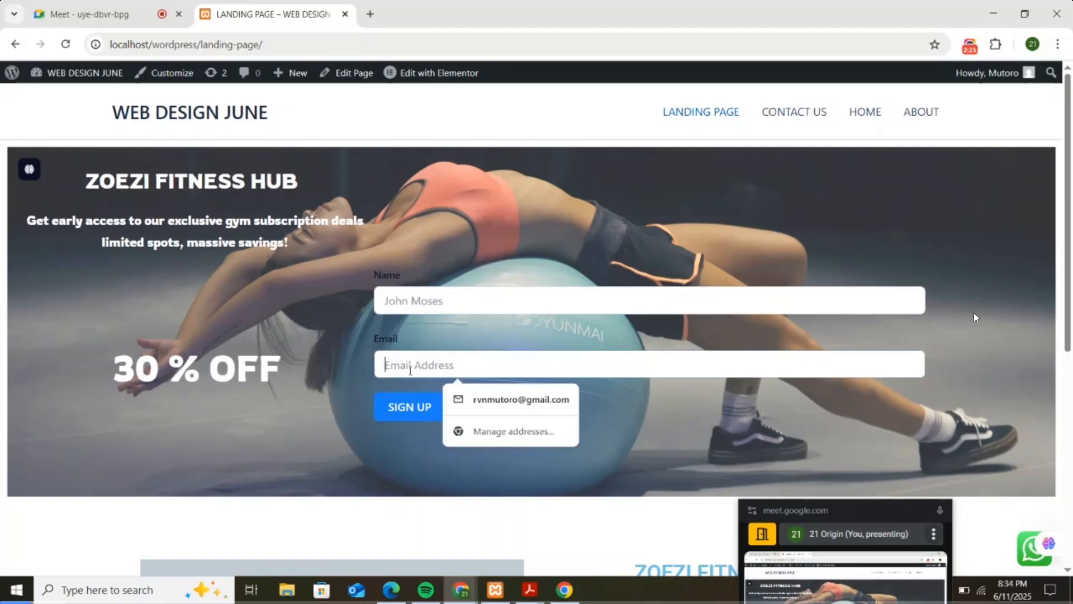
left_click(508, 234)
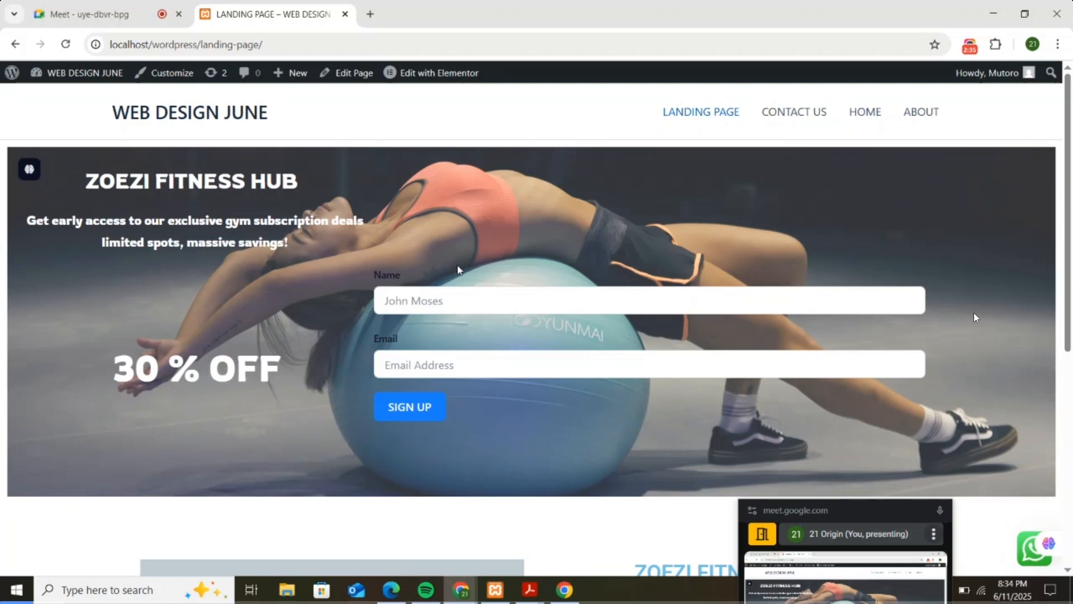
left_click(457, 303)
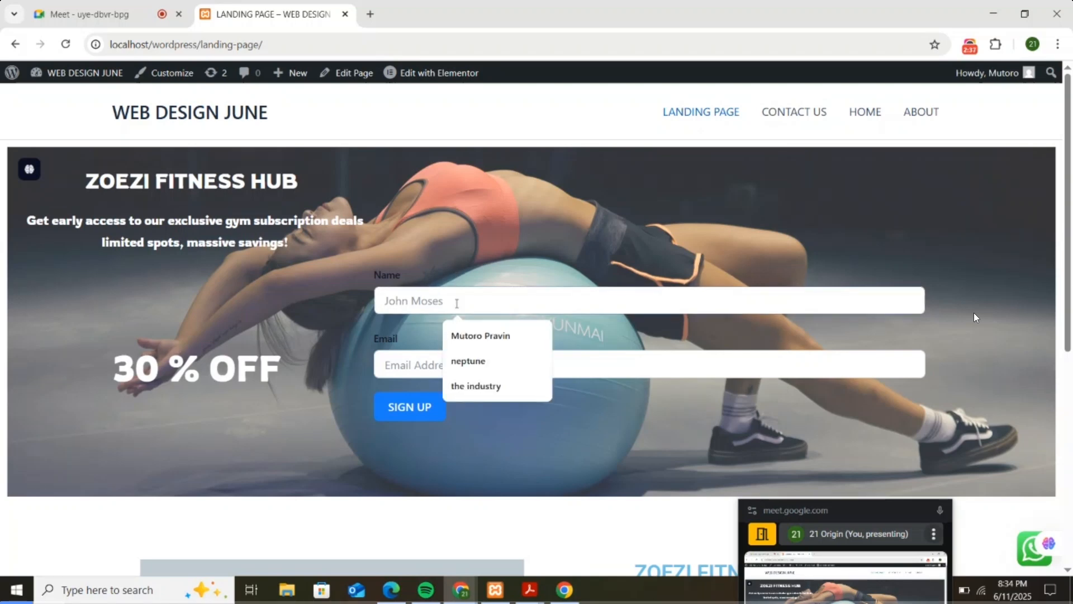
left_click(504, 248)
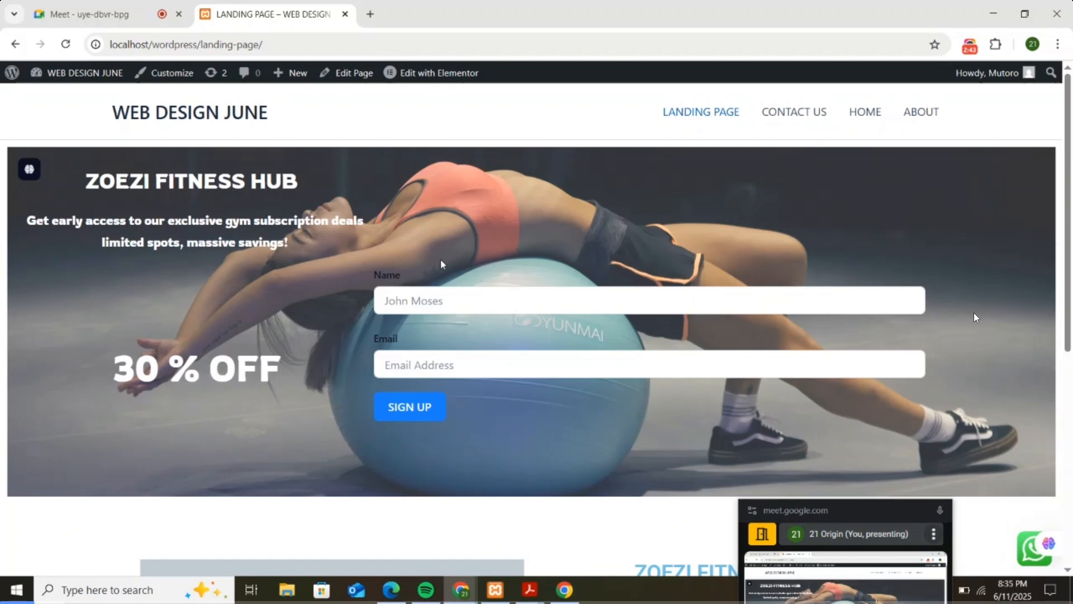
left_click(409, 360)
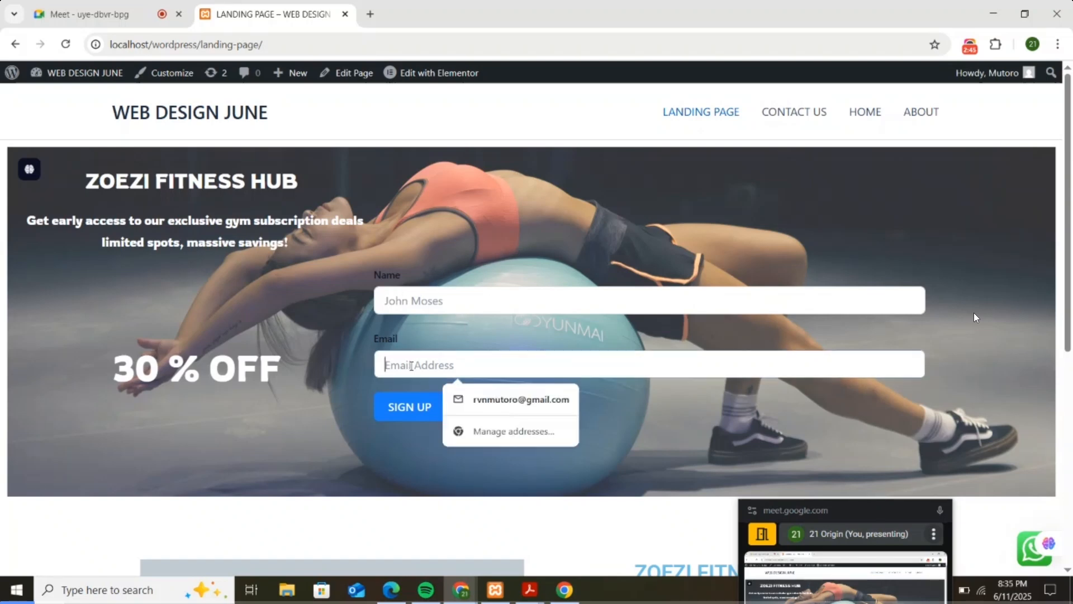
left_click(444, 300)
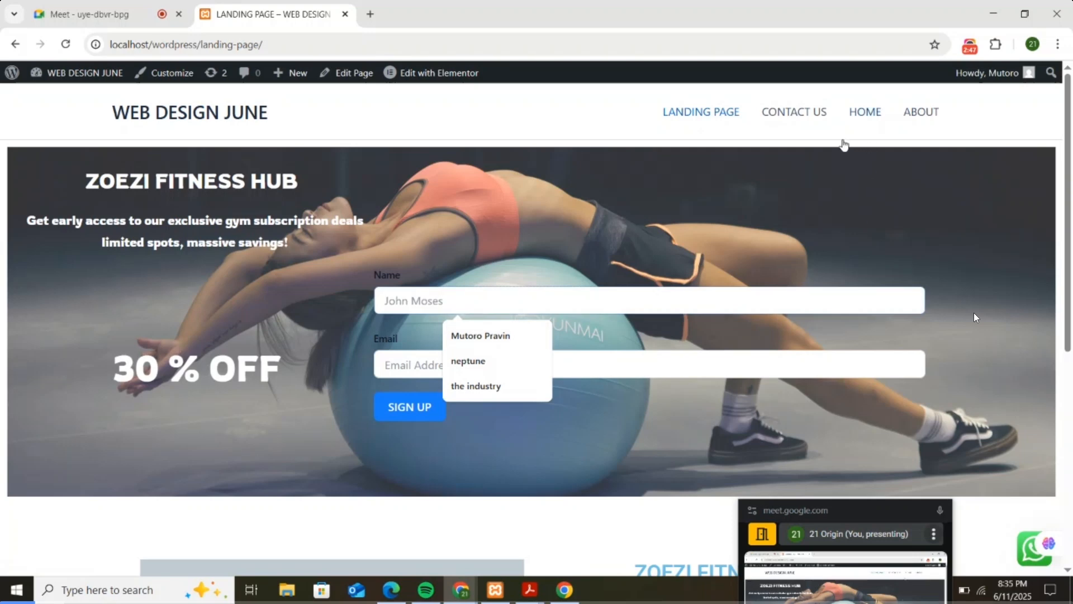
scroll(1041, 230, "down", 6)
scroll(1054, 223, "up", 6)
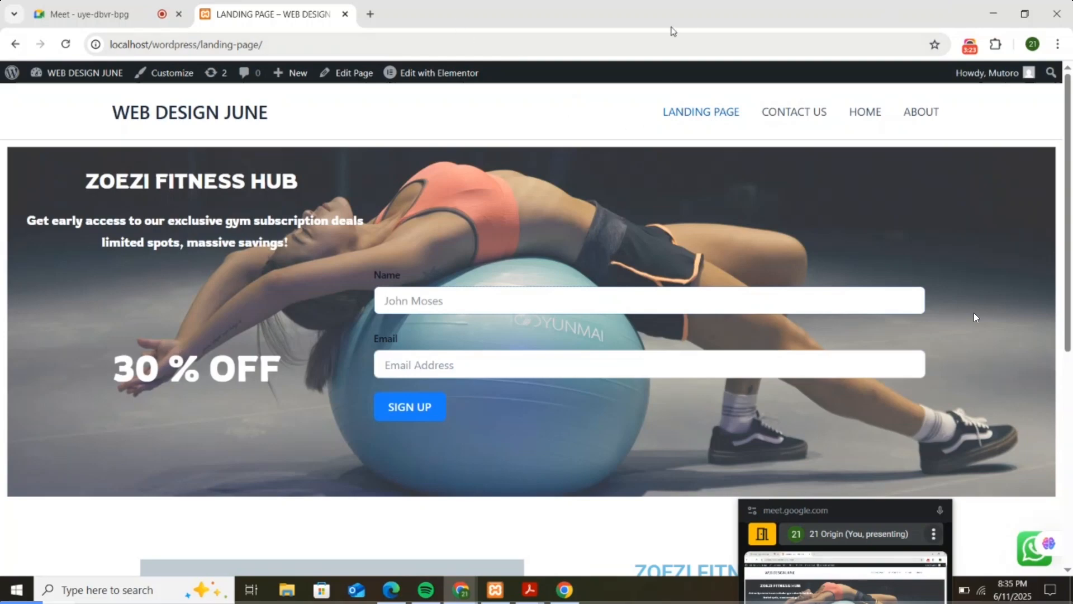
scroll(855, 251, "down", 7)
scroll(858, 246, "up", 7)
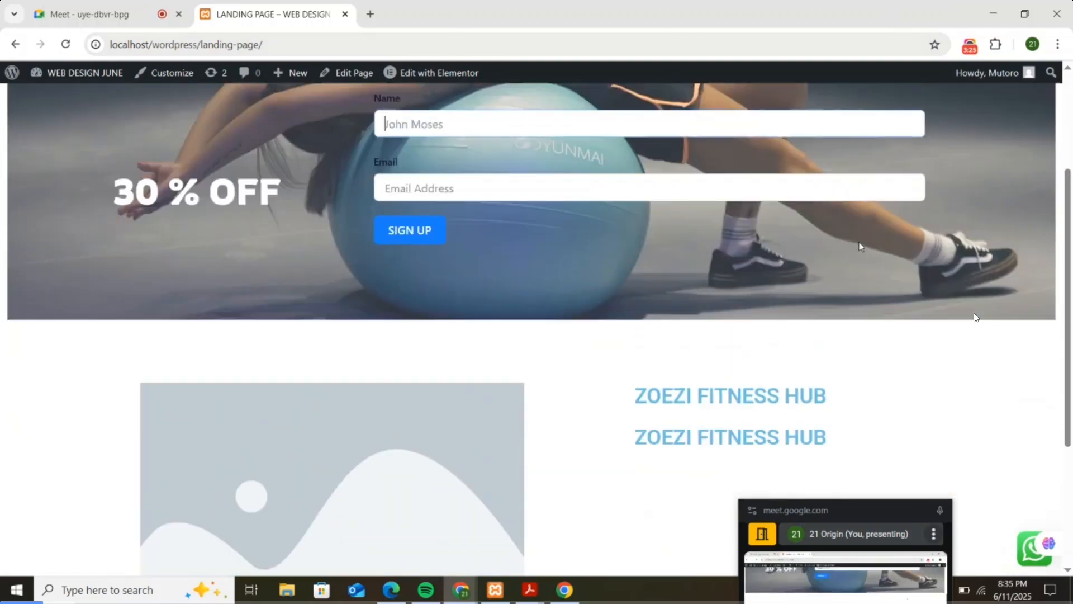
- Fill in the sign-up form's Name and Email fields with the saved full name and e-mail address
left_click(416, 300)
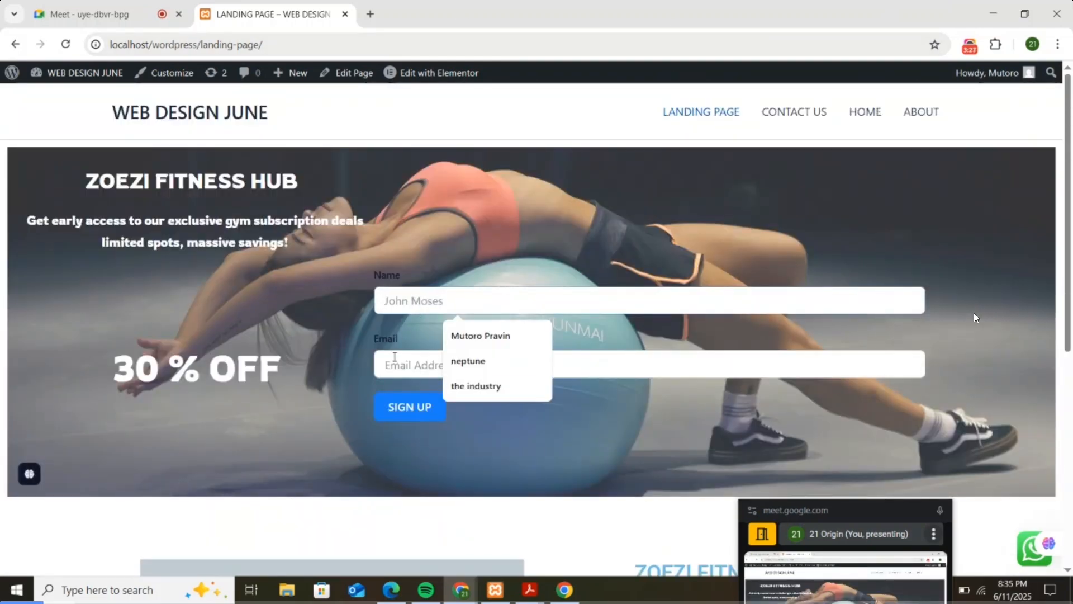
left_click(486, 336)
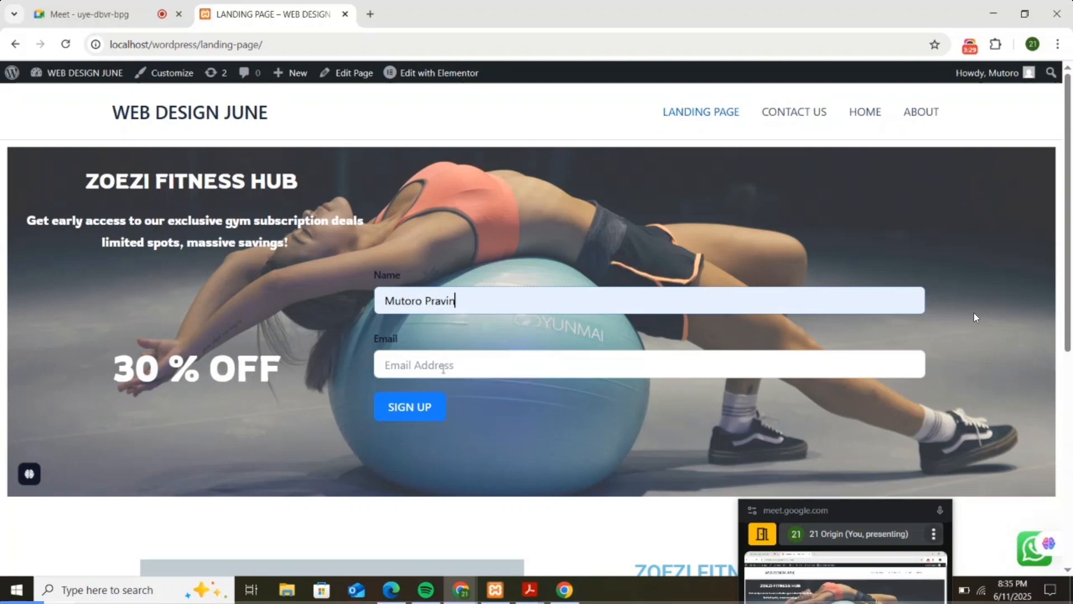
left_click(406, 369)
left_click(521, 399)
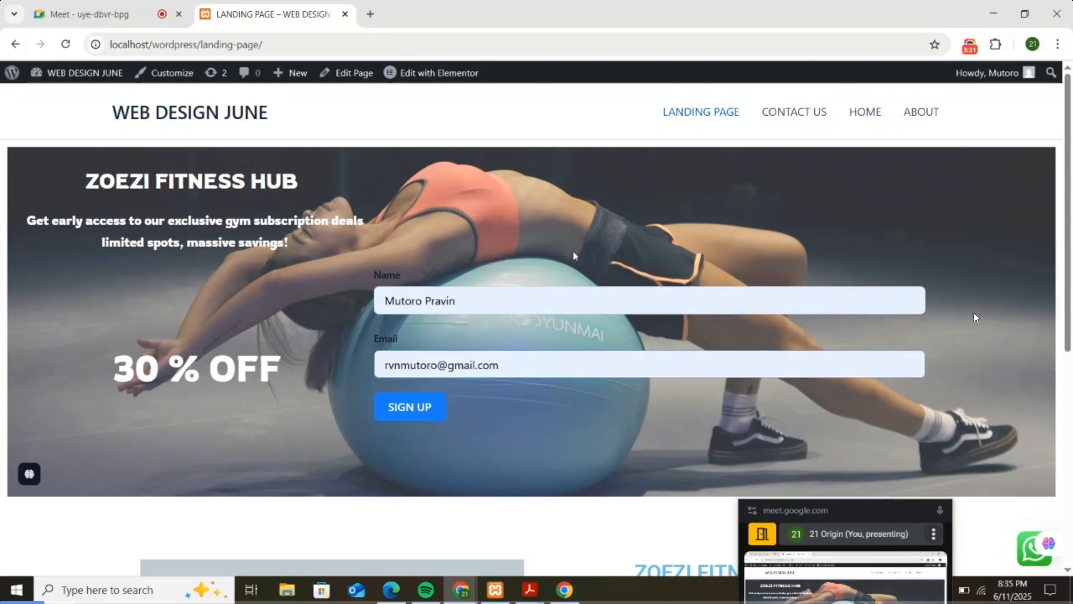
scroll(577, 251, "down", 1)
scroll(578, 247, "down", 2)
scroll(554, 279, "up", 4)
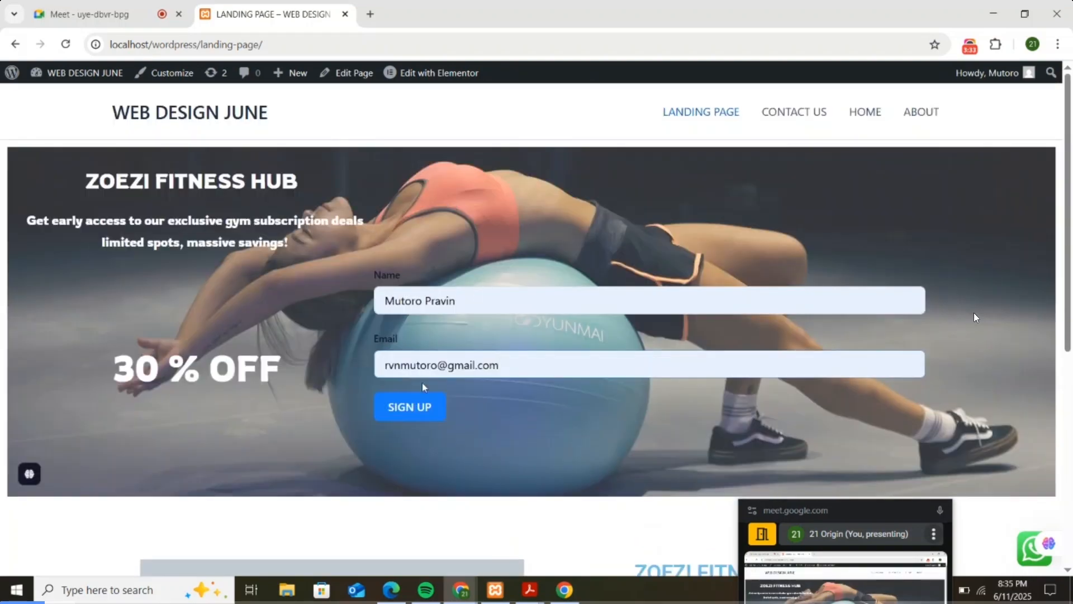
left_click(563, 302)
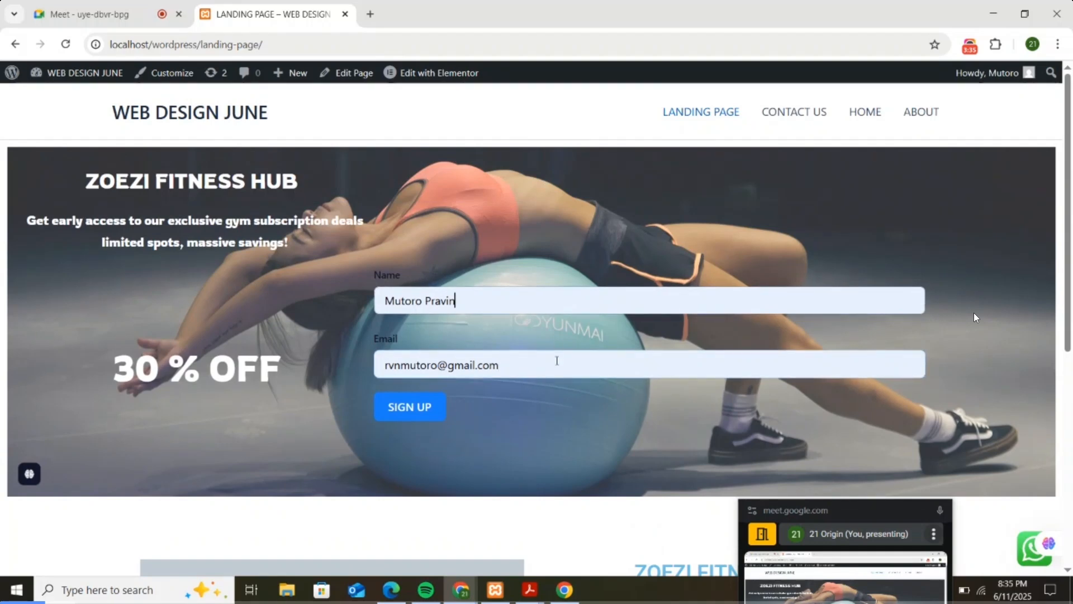
left_click(556, 363)
right_click(896, 211)
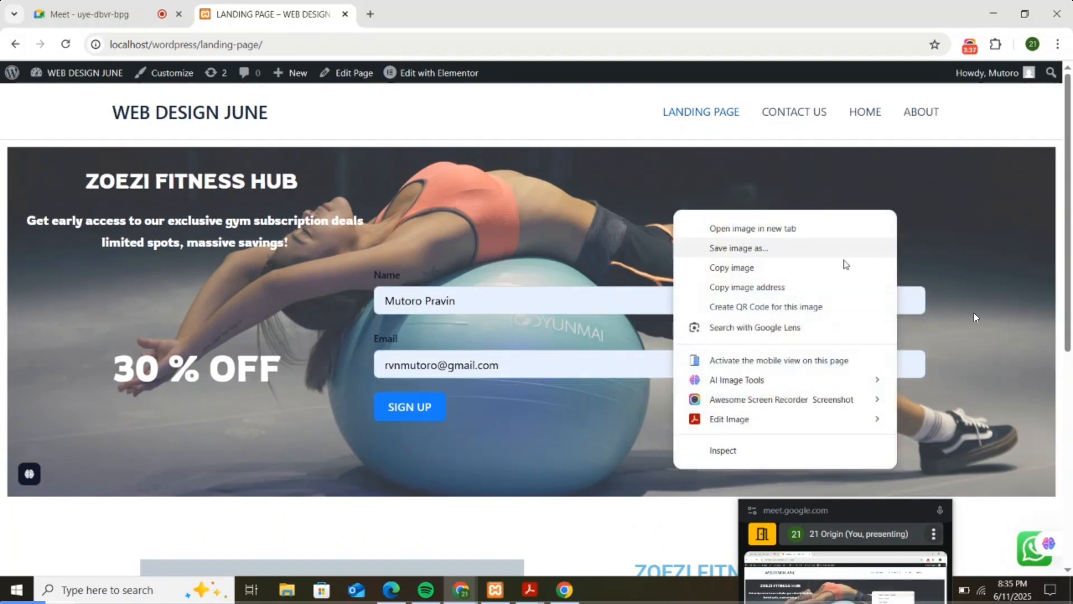
left_click(626, 211)
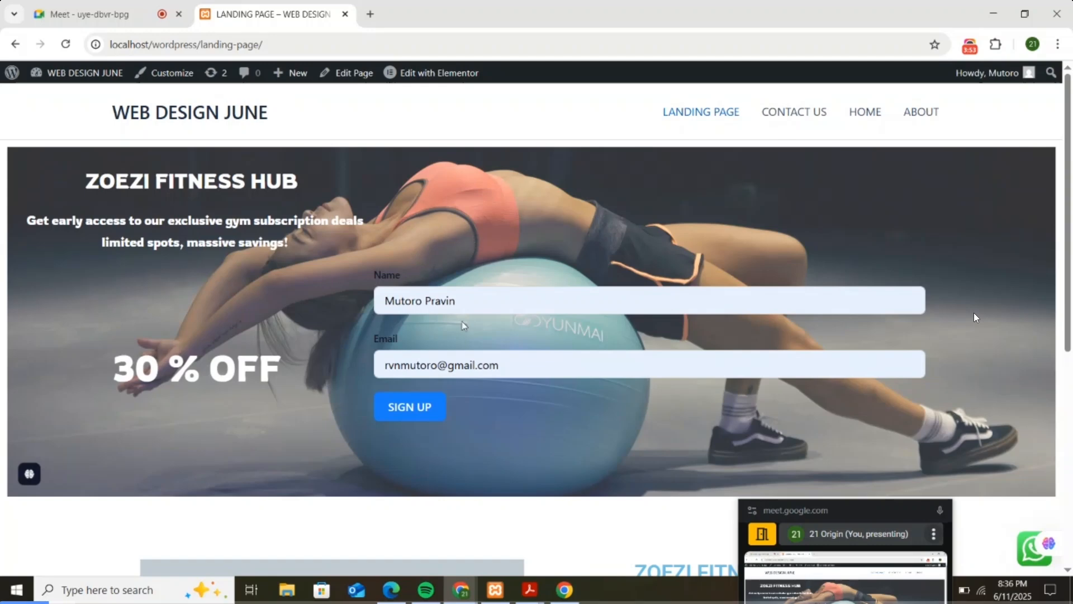
- Clear the Email and Name fields of the sign-up form
left_click(471, 303)
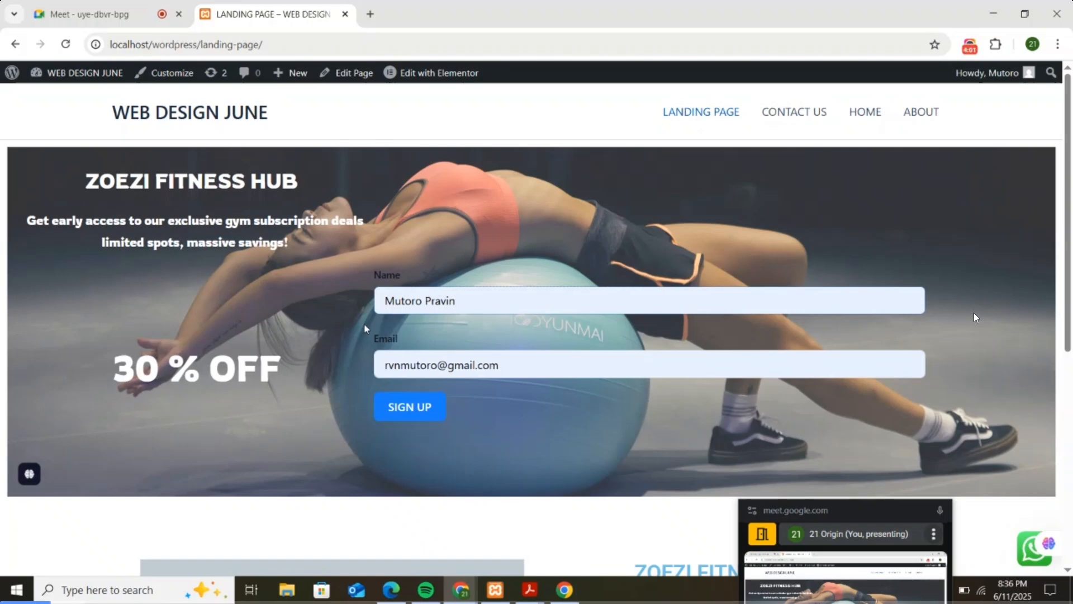
triple_click(502, 364)
key("BackSpace")
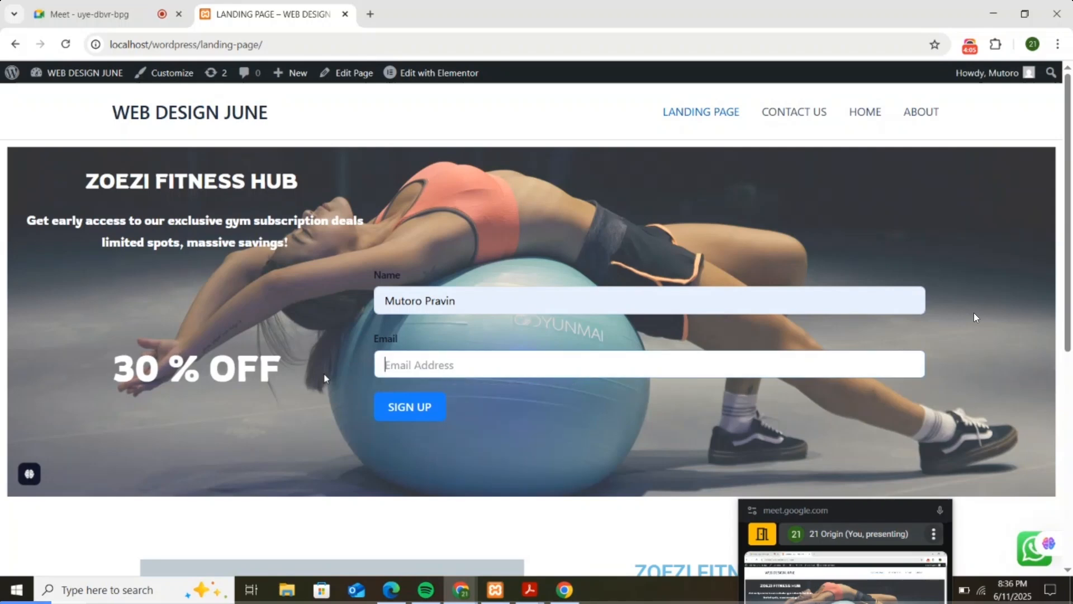
left_click_drag(454, 300, 353, 300)
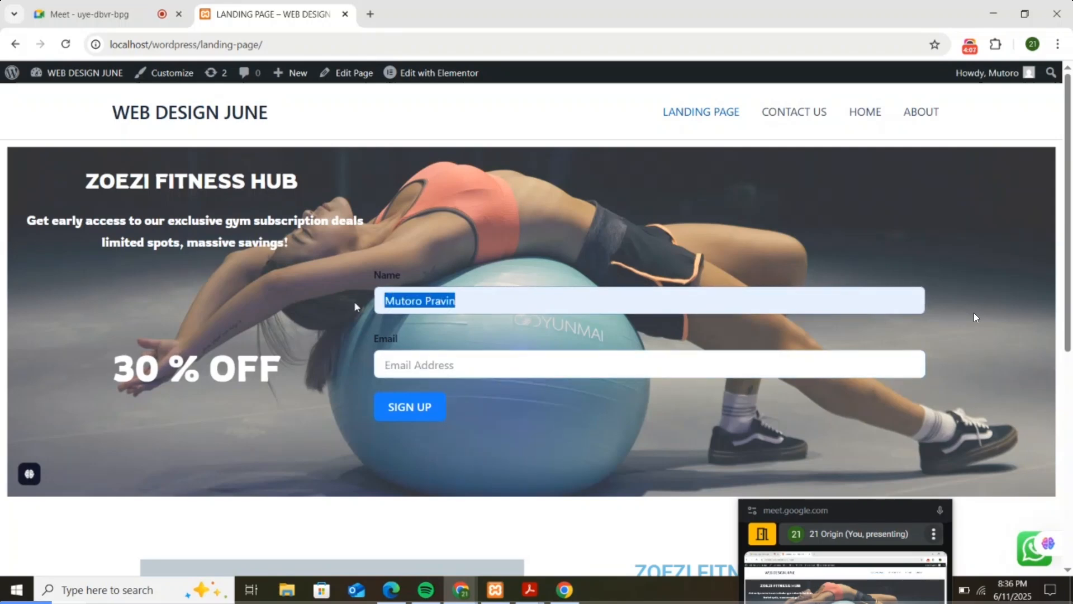
key("BackSpace")
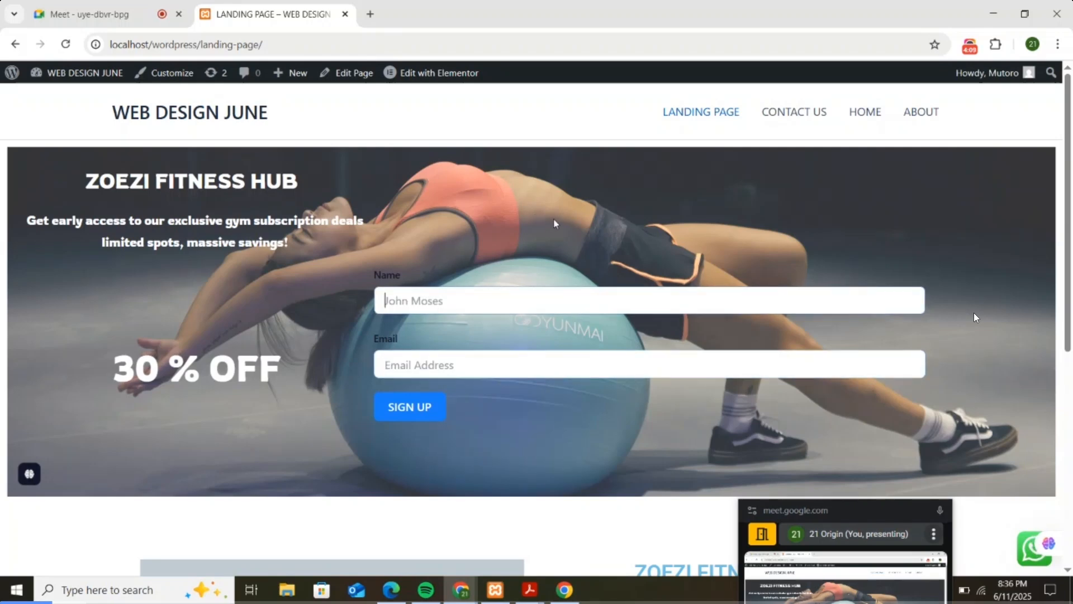
scroll(682, 221, "down", 1)
scroll(681, 221, "up", 1)
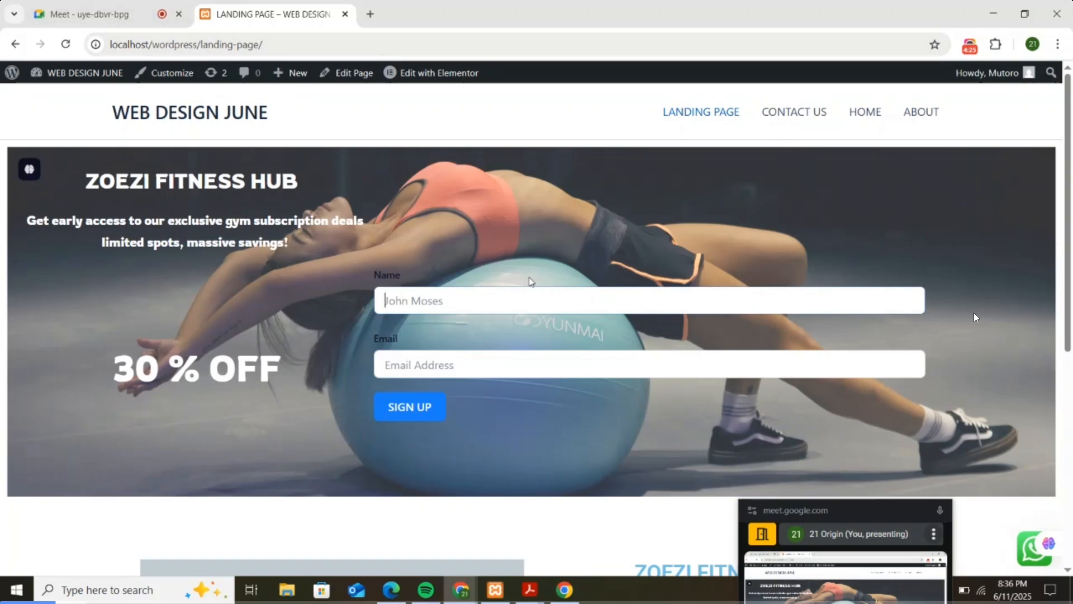
left_click_drag(847, 510, 867, 514)
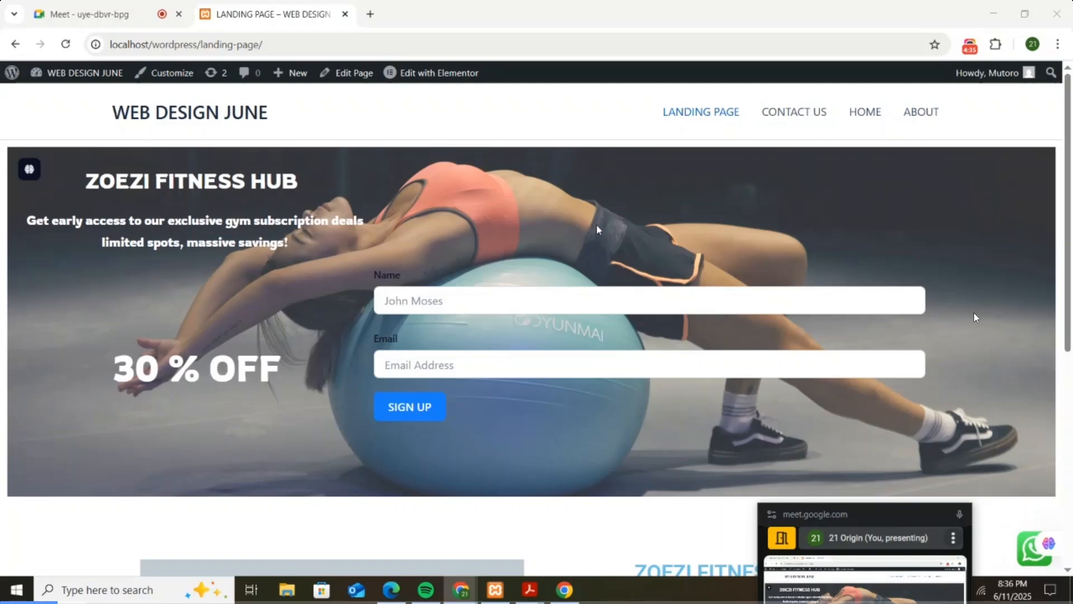
scroll(596, 224, "down", 2)
scroll(596, 212, "up", 2)
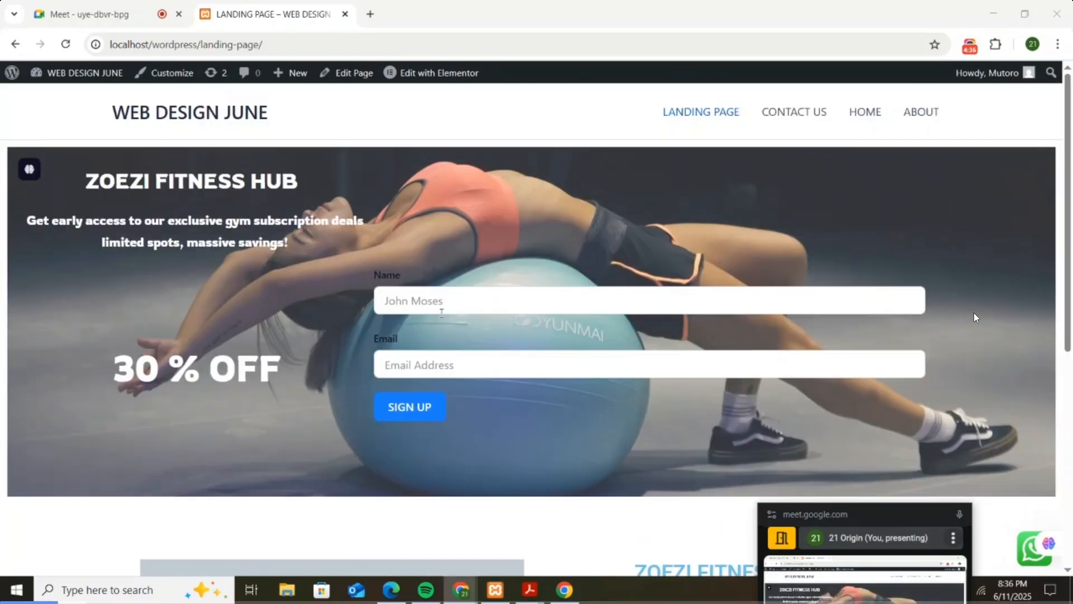
- Examine the Name and Email input fields in the hero banner's sign-up form
left_click(428, 363)
left_click(361, 264)
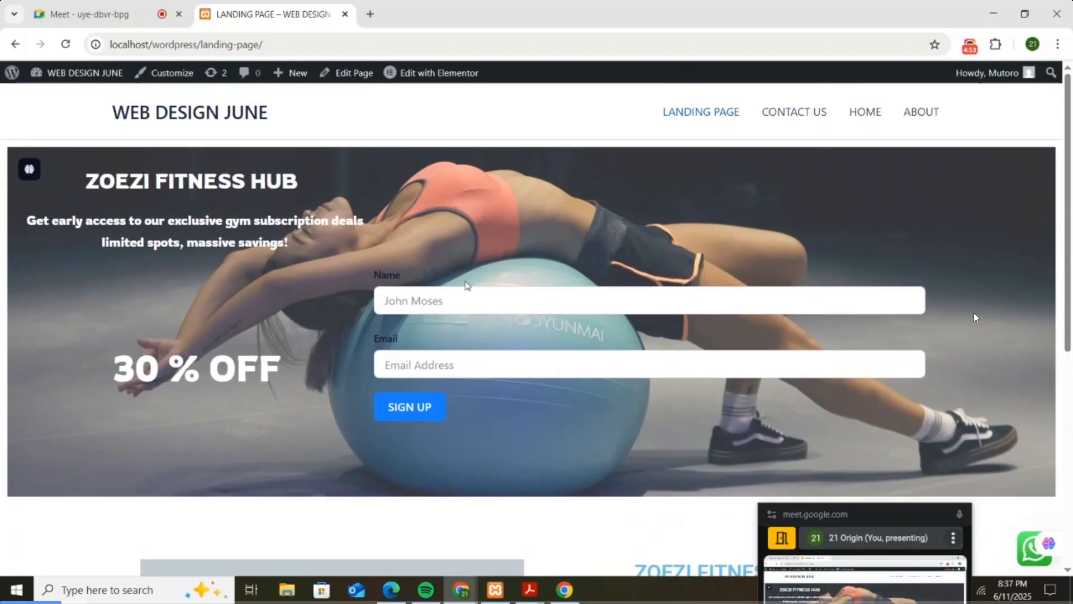
left_click(449, 307)
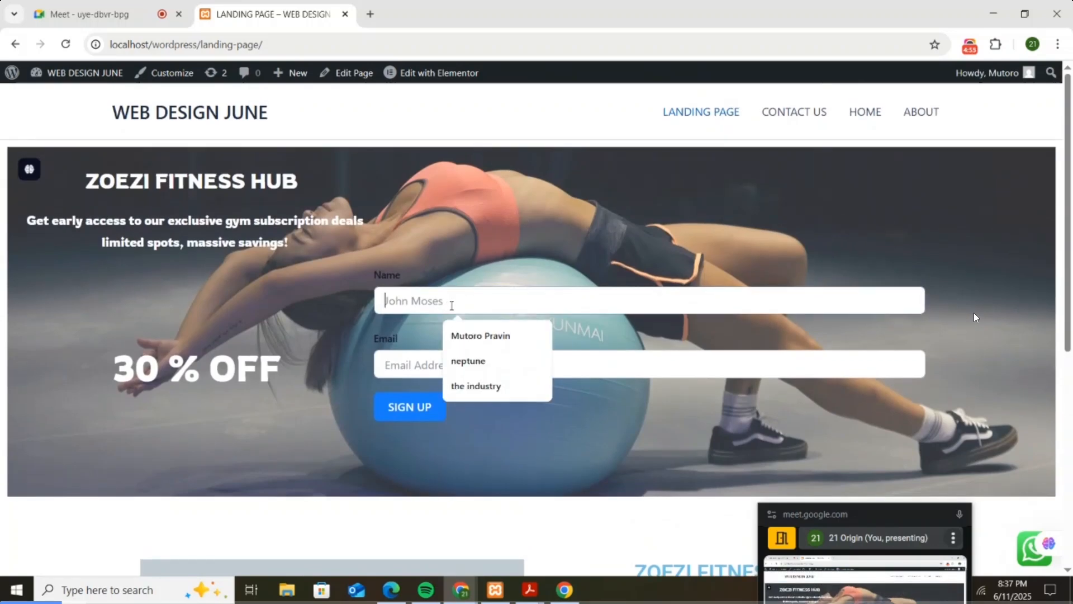
left_click(428, 362)
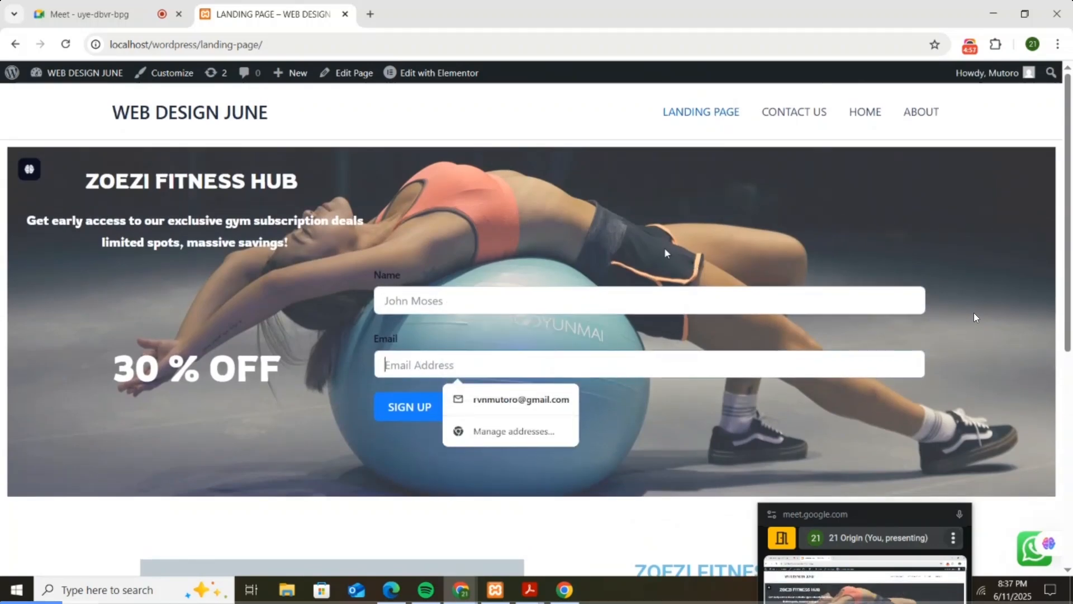
left_click(654, 234)
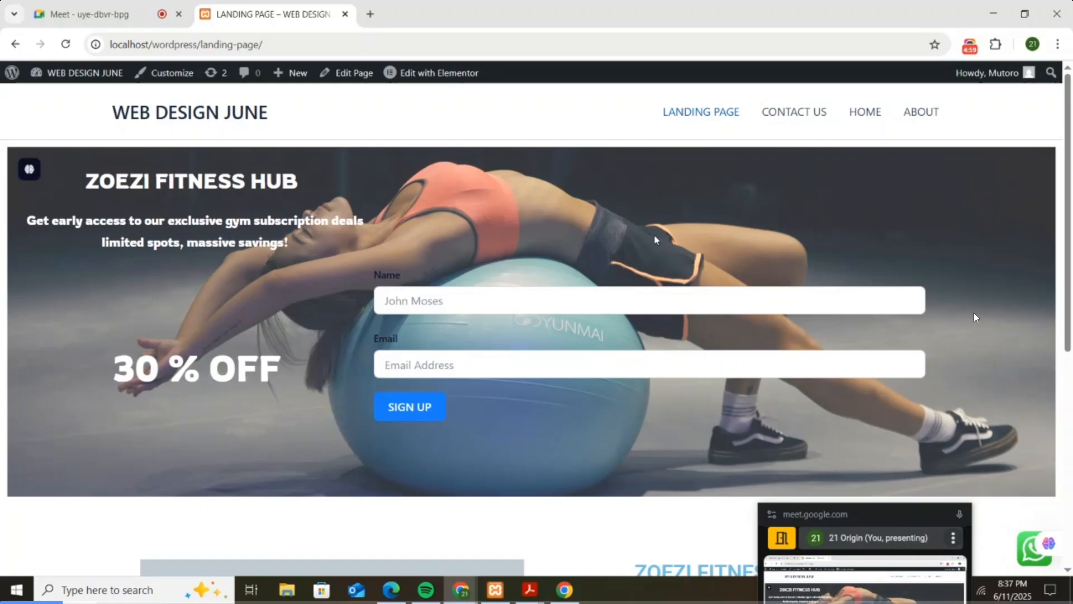
left_click(548, 304)
left_click(571, 371)
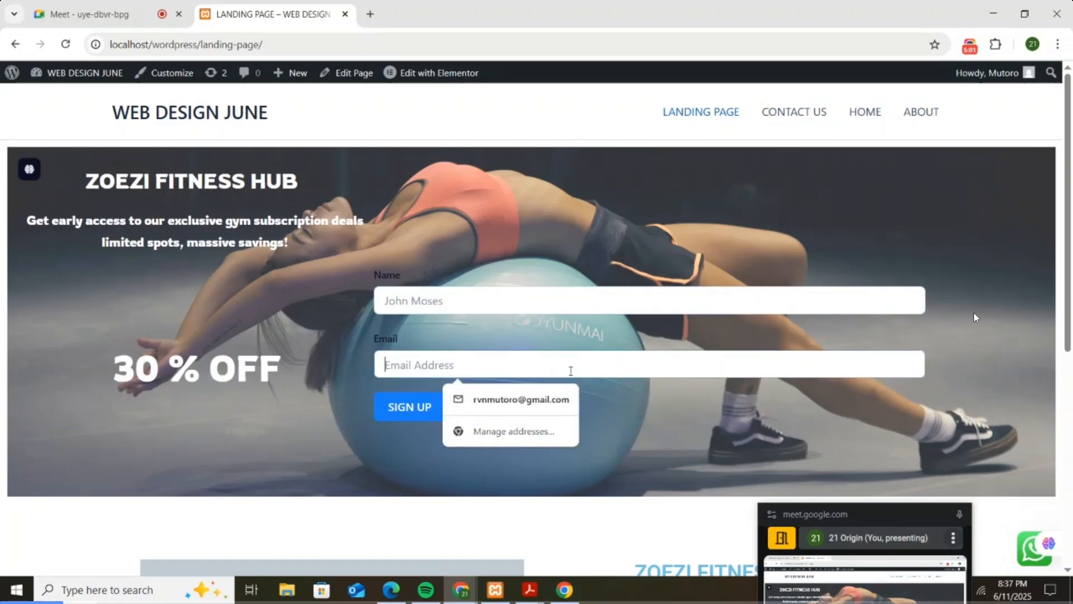
left_click(575, 299)
left_click(595, 364)
left_click(610, 300)
left_click(615, 363)
left_click(575, 309)
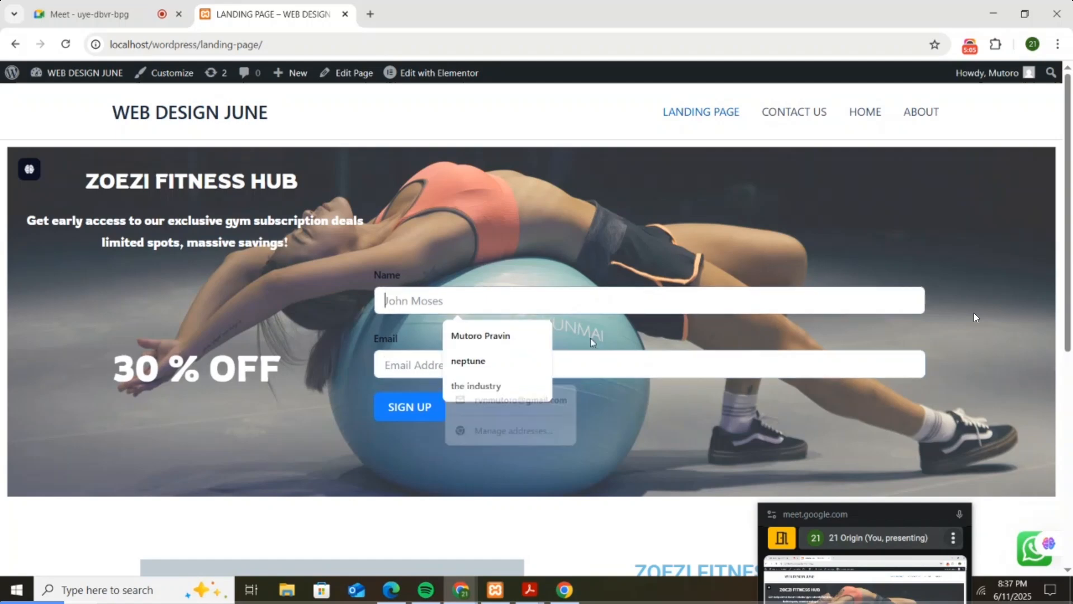
left_click(631, 362)
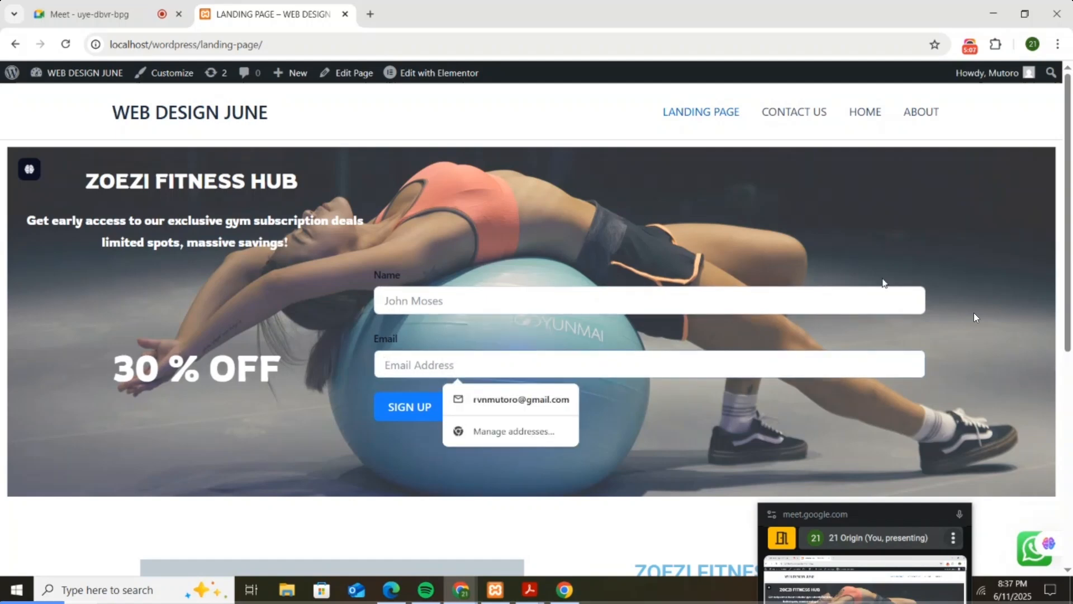
left_click(874, 245)
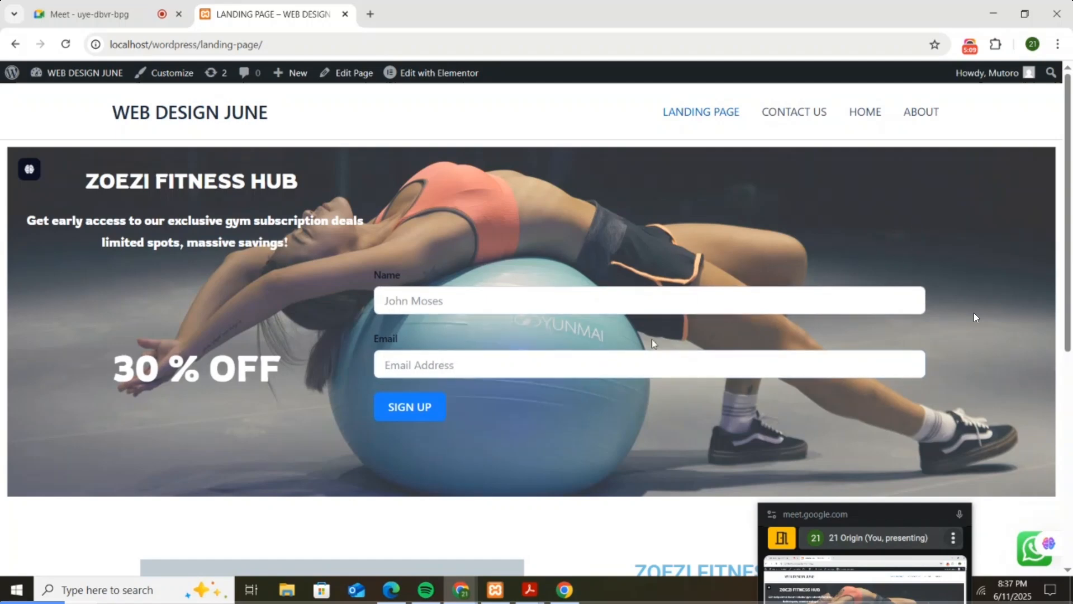
- Review the landing page's lower section and hero banner, checking the sign-up form's Name and Email fields
scroll(568, 310, "down", 1)
scroll(570, 301, "up", 1)
scroll(481, 301, "down", 1)
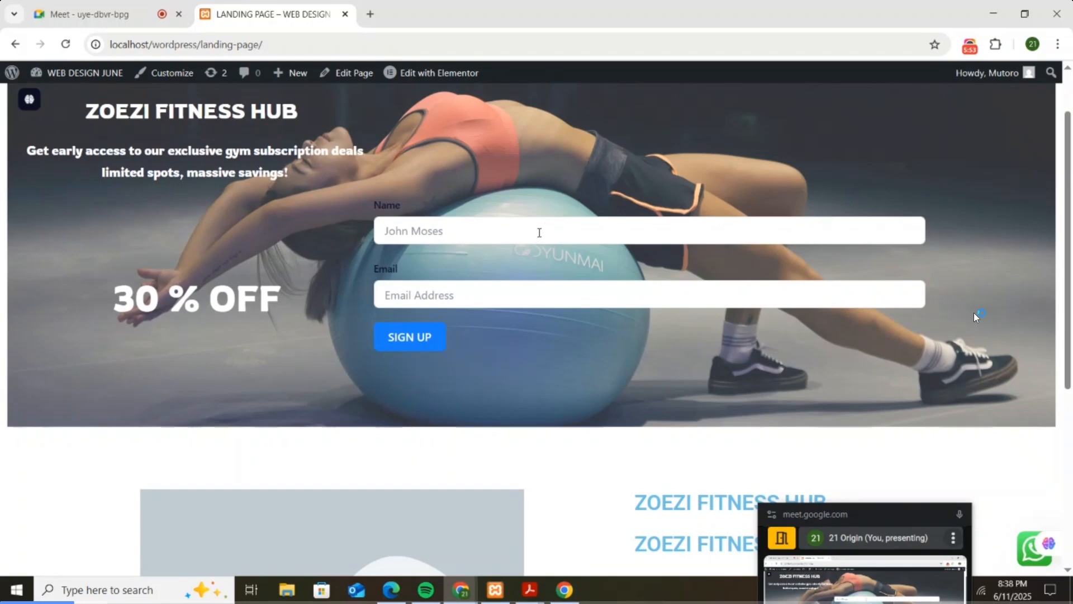
left_click(539, 232)
left_click(575, 295)
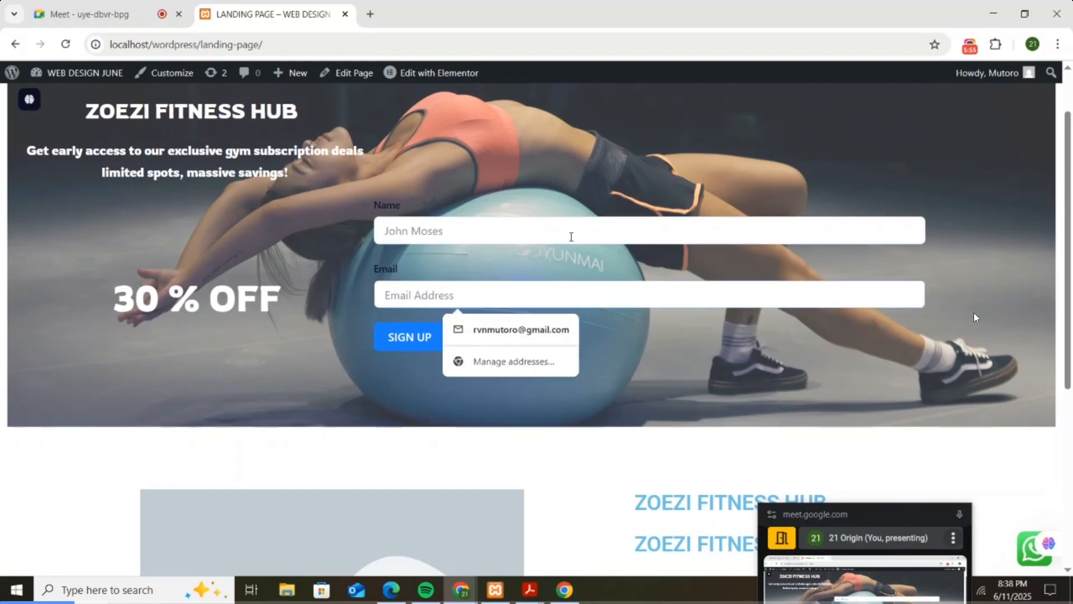
left_click(571, 236)
left_click(584, 294)
scroll(686, 233, "down", 3)
scroll(678, 222, "up", 4)
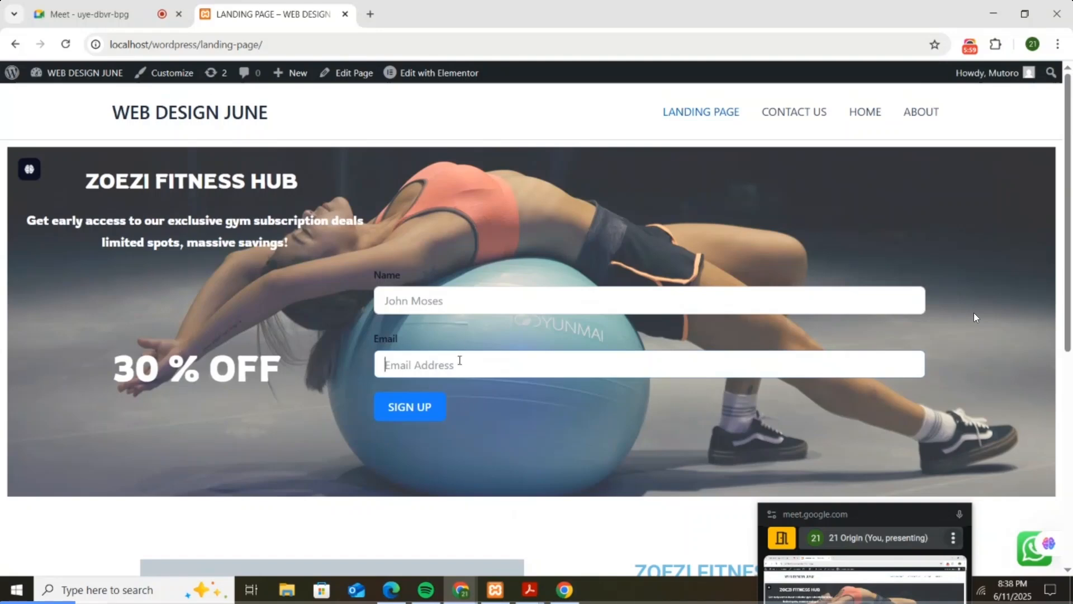
left_click(451, 292)
left_click(399, 366)
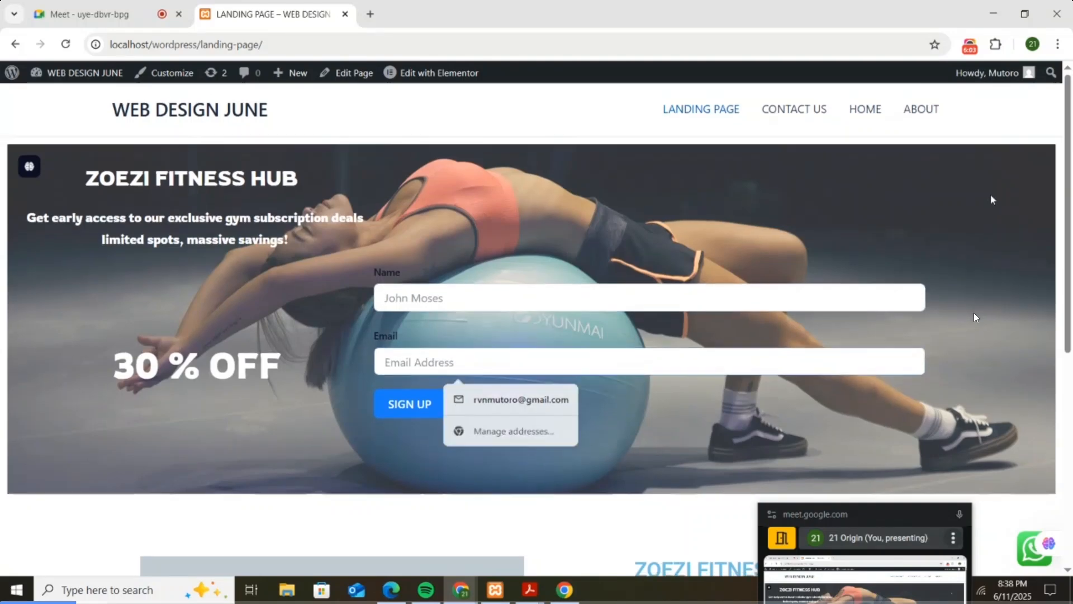
left_click(991, 193)
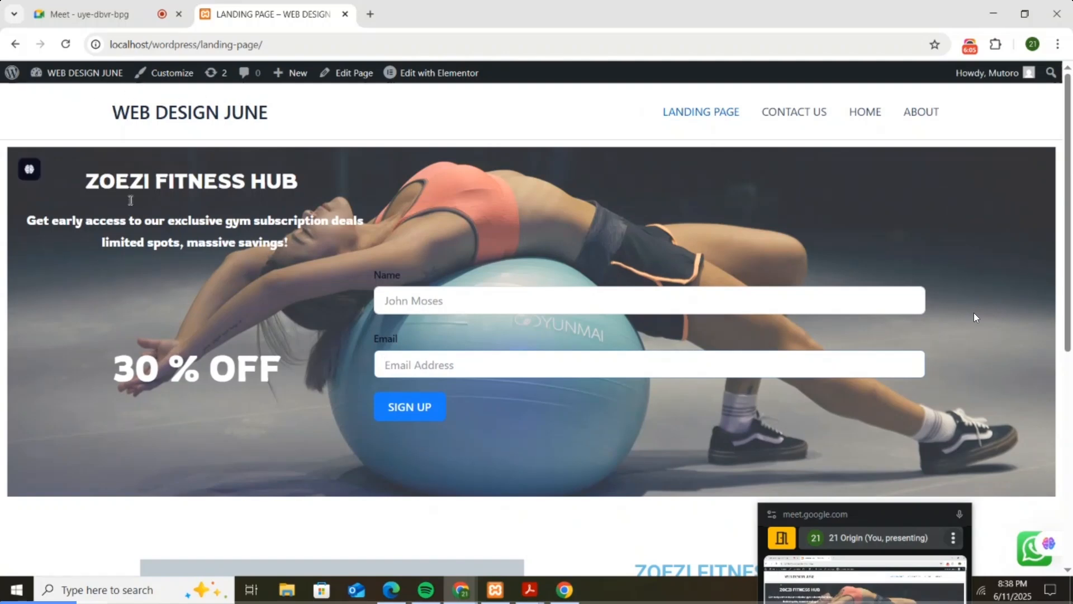
left_click(470, 366)
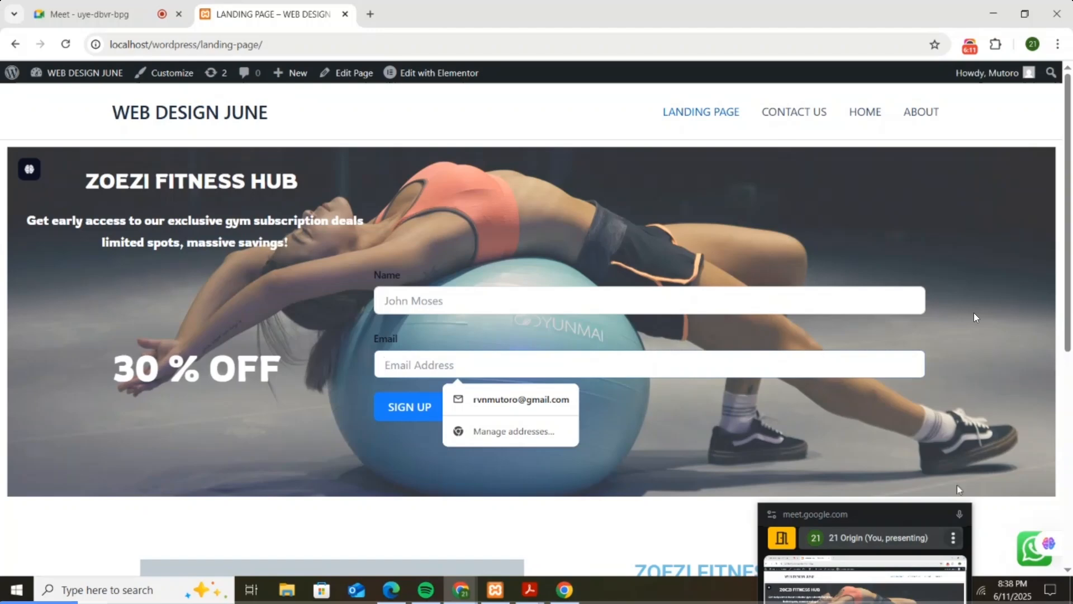
- Move the floating Meet window away from the landing page's WhatsApp chat button
left_click_drag(911, 514, 799, 501)
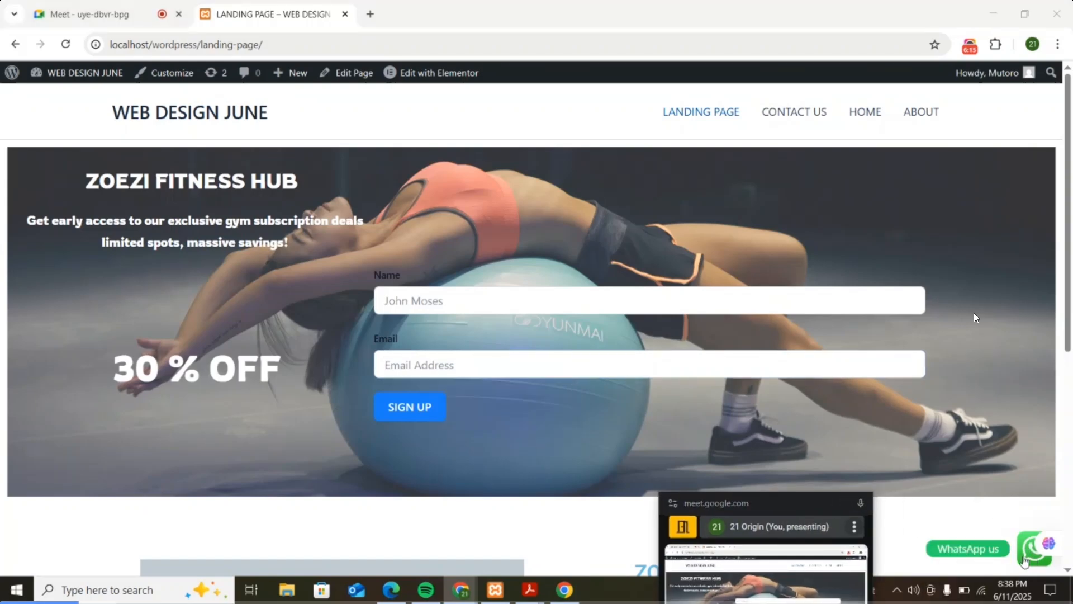
left_click_drag(786, 502, 822, 508)
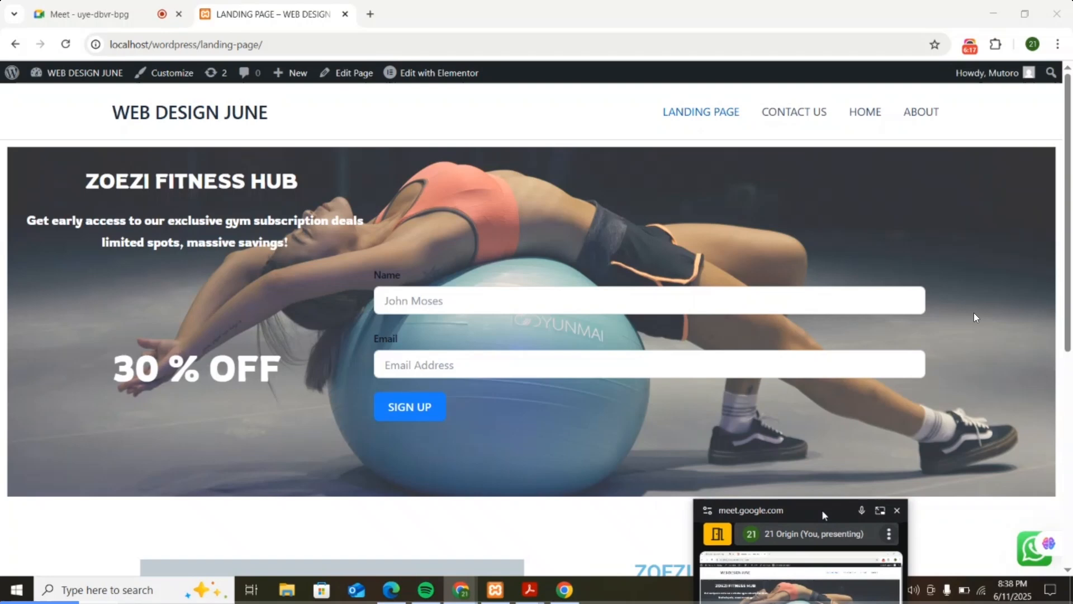
- Compare the sign-up form's Name and Email fields and the saved-entry suggestions each one offers
left_click(512, 306)
left_click(582, 361)
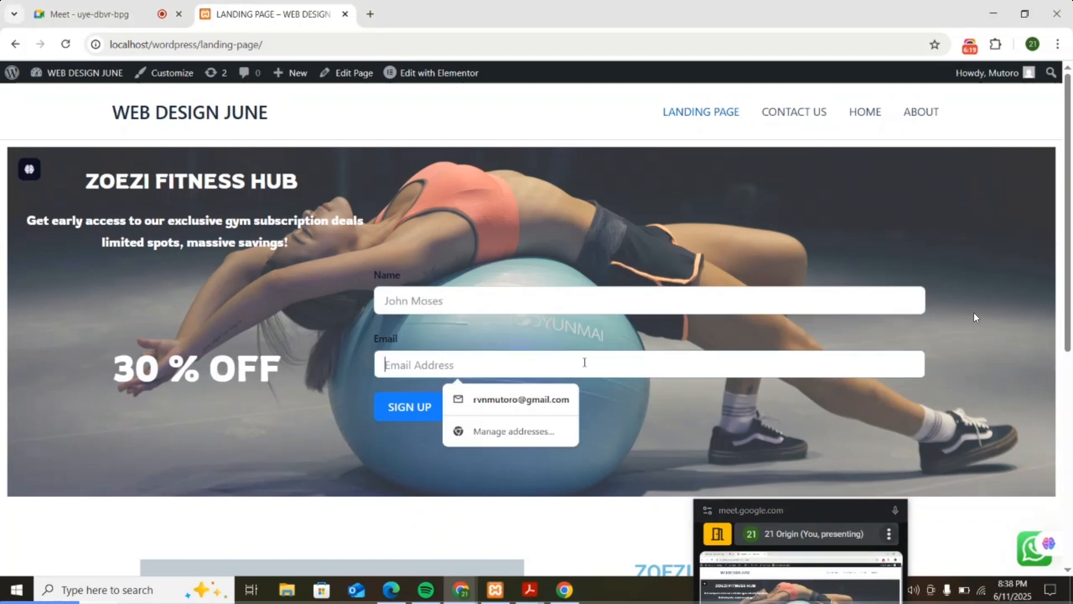
left_click(595, 302)
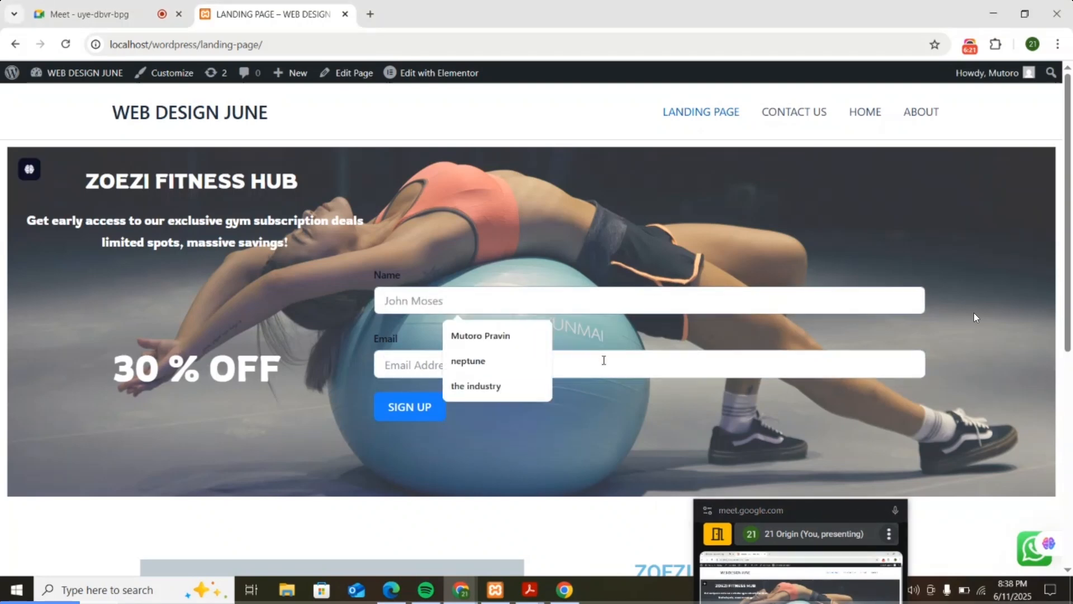
left_click(601, 360)
left_click(613, 301)
left_click(618, 358)
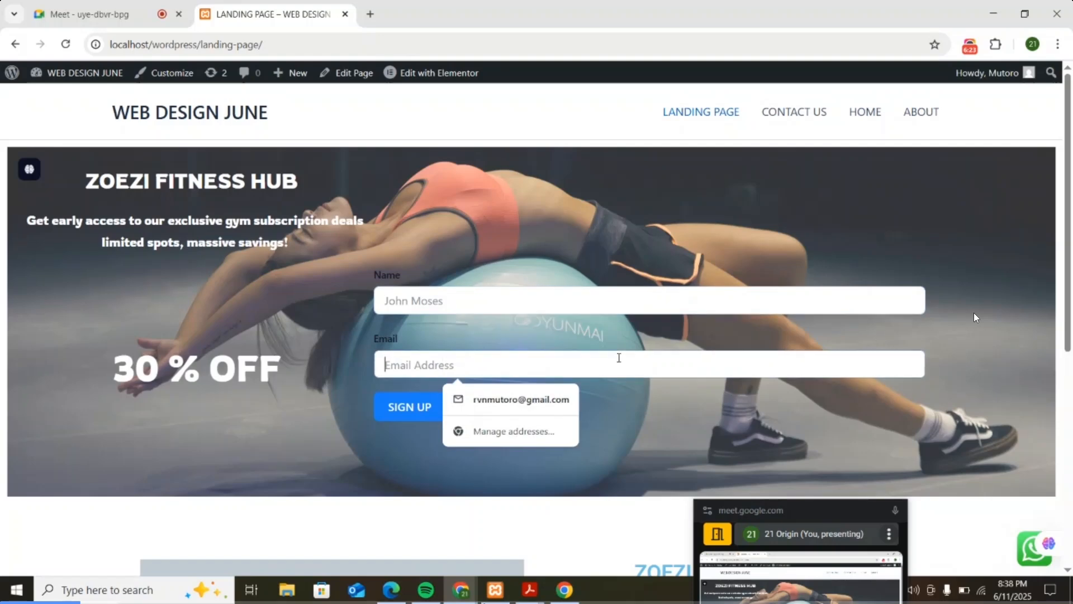
left_click(635, 306)
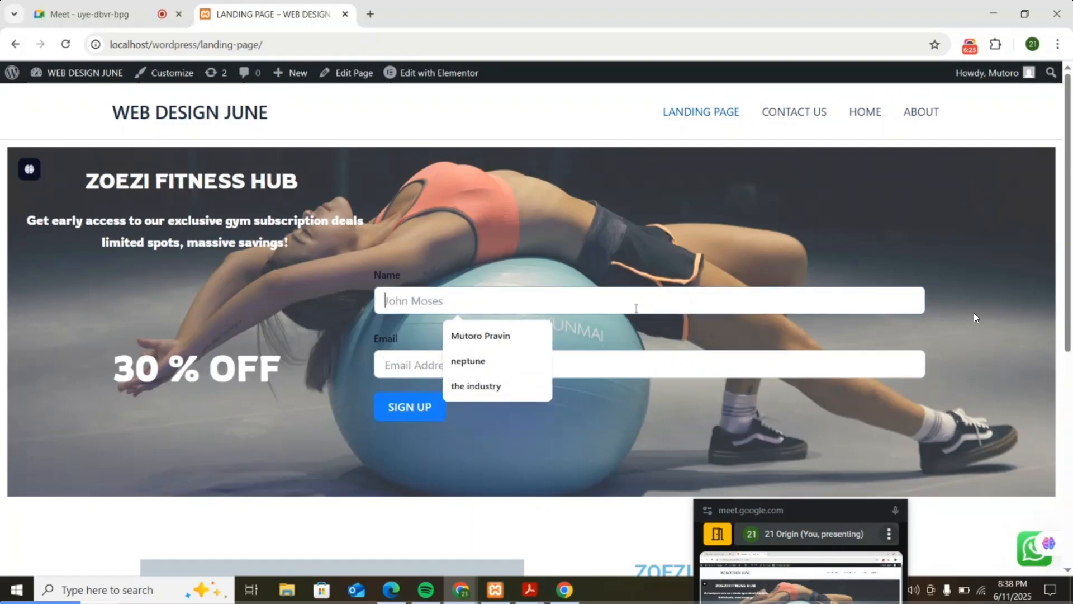
left_click(626, 356)
left_click(576, 305)
left_click(518, 358)
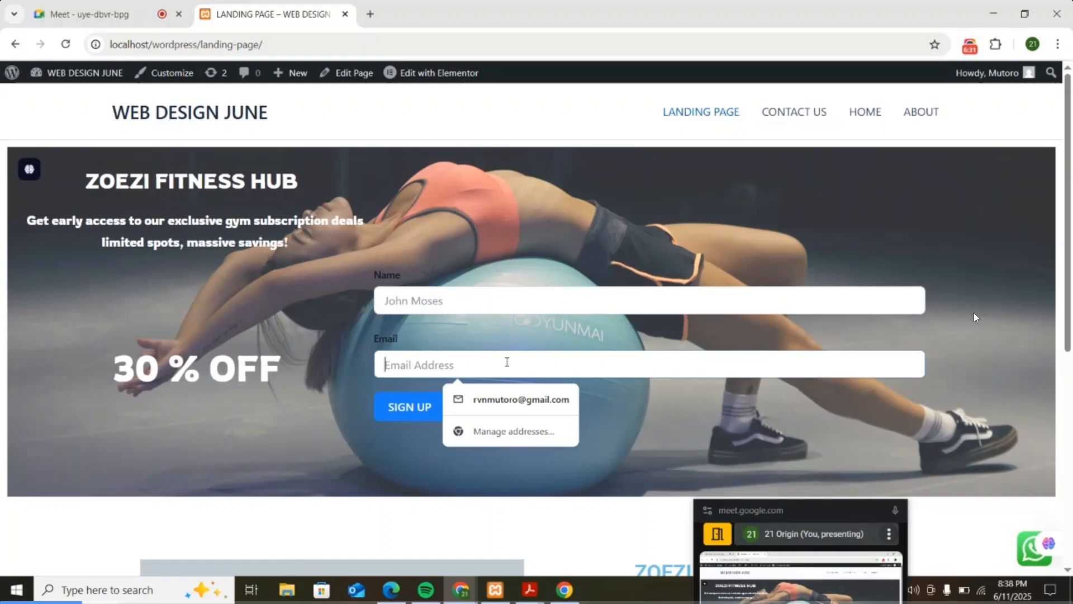
left_click(669, 391)
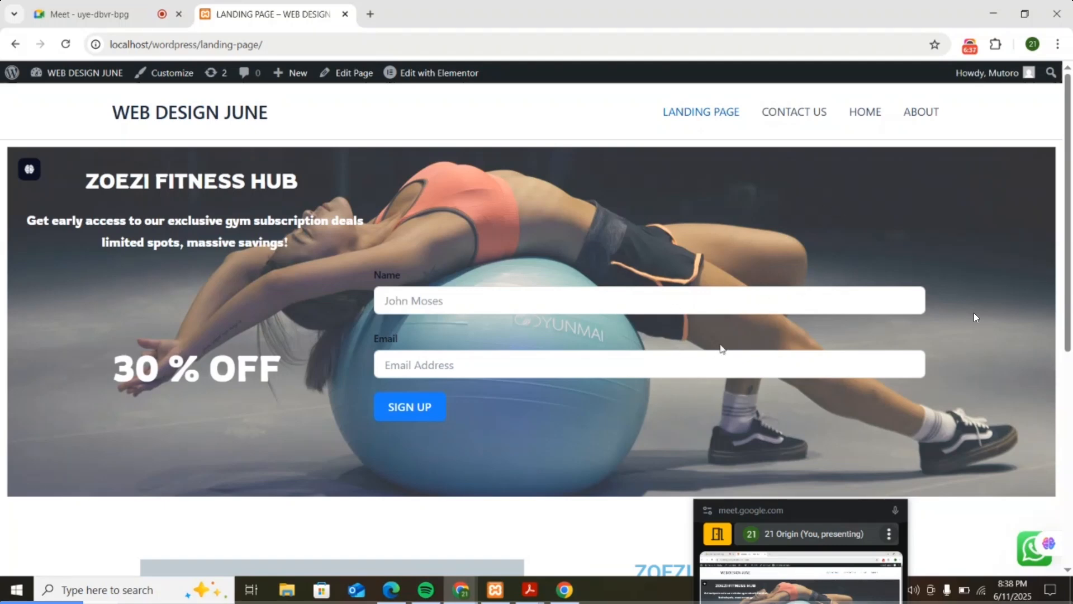
- Open the site's WordPress dashboard and go to the page for adding plugins
left_click(97, 78)
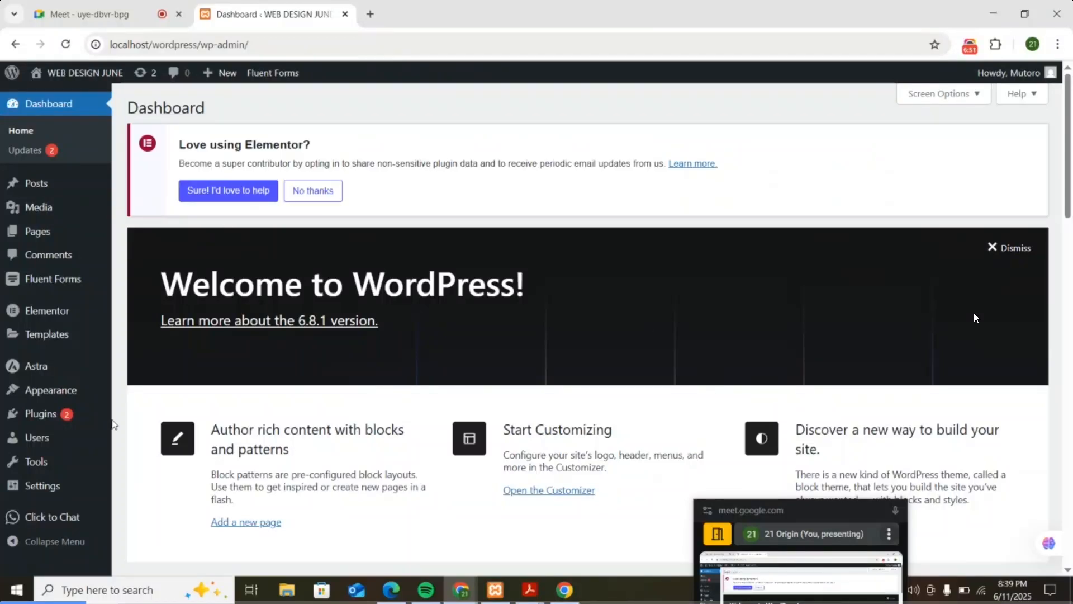
mouse_move(52, 320)
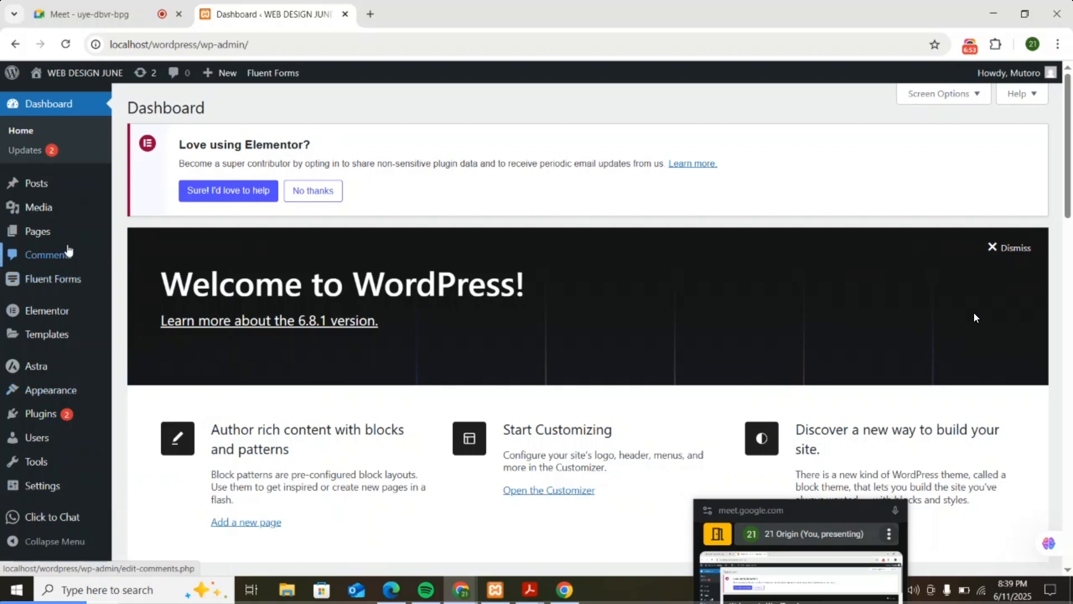
mouse_move(79, 288)
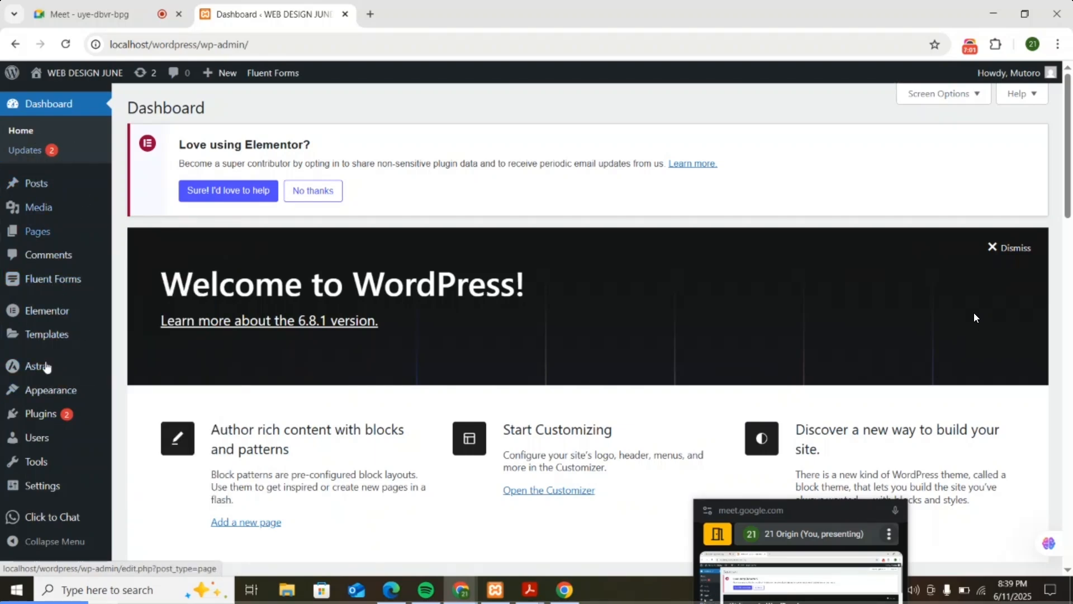
mouse_move(49, 458)
scroll(44, 391, "down", 4)
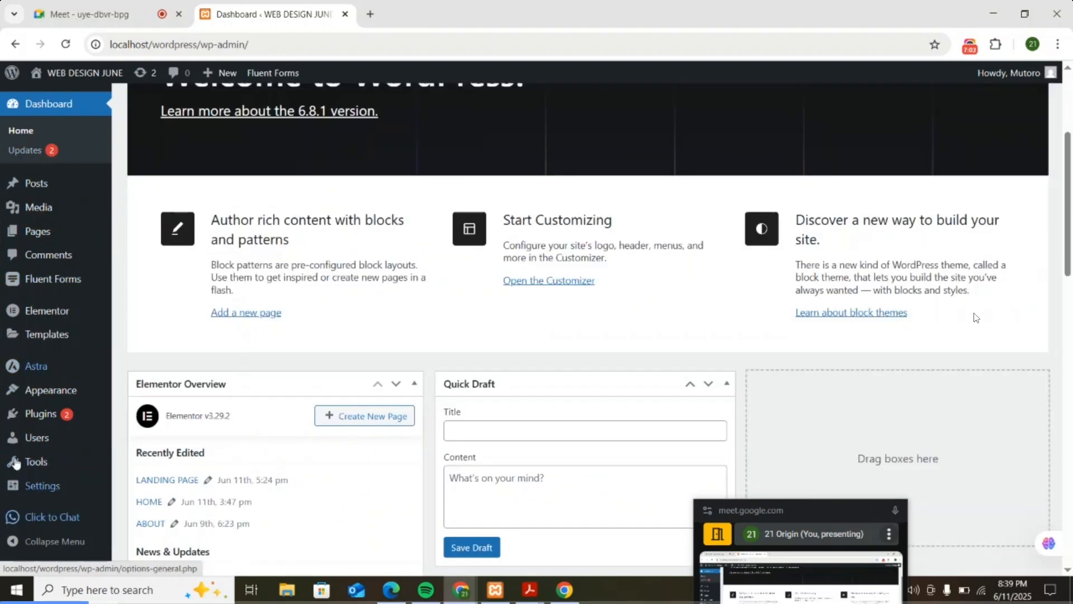
mouse_move(67, 416)
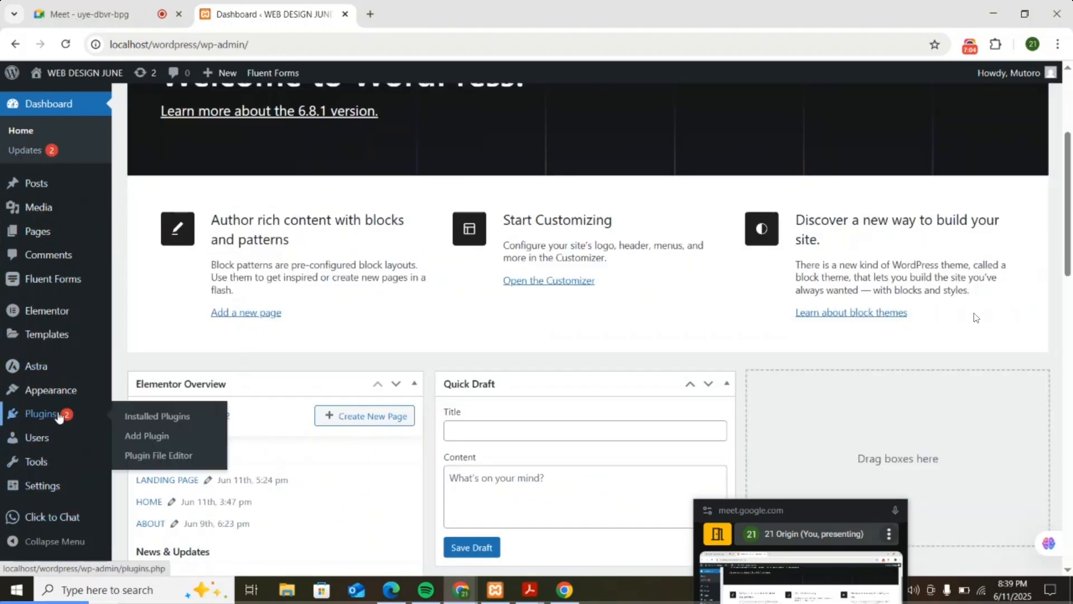
left_click(155, 440)
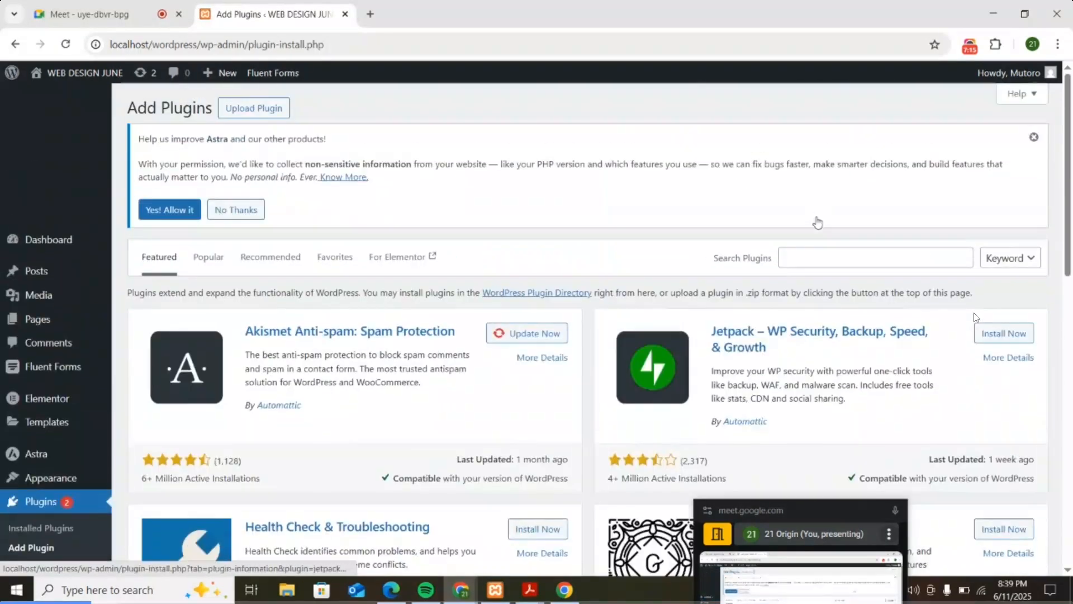
- Search the plugin directory for "fluent forms" and examine the Fluent Forms plugin's entry
left_click(814, 258)
left_click(814, 258)
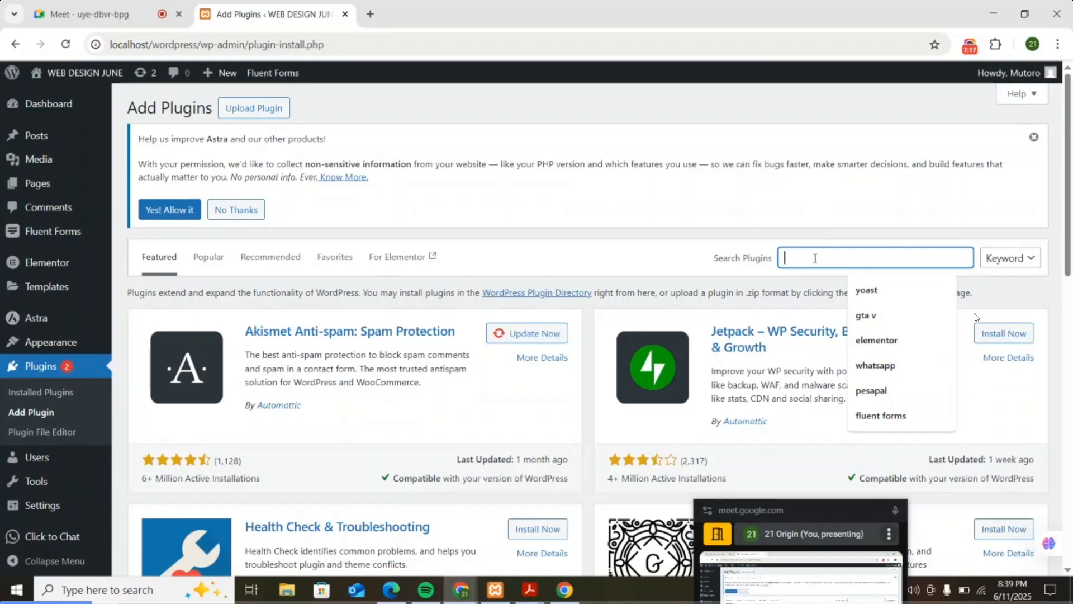
type("flue")
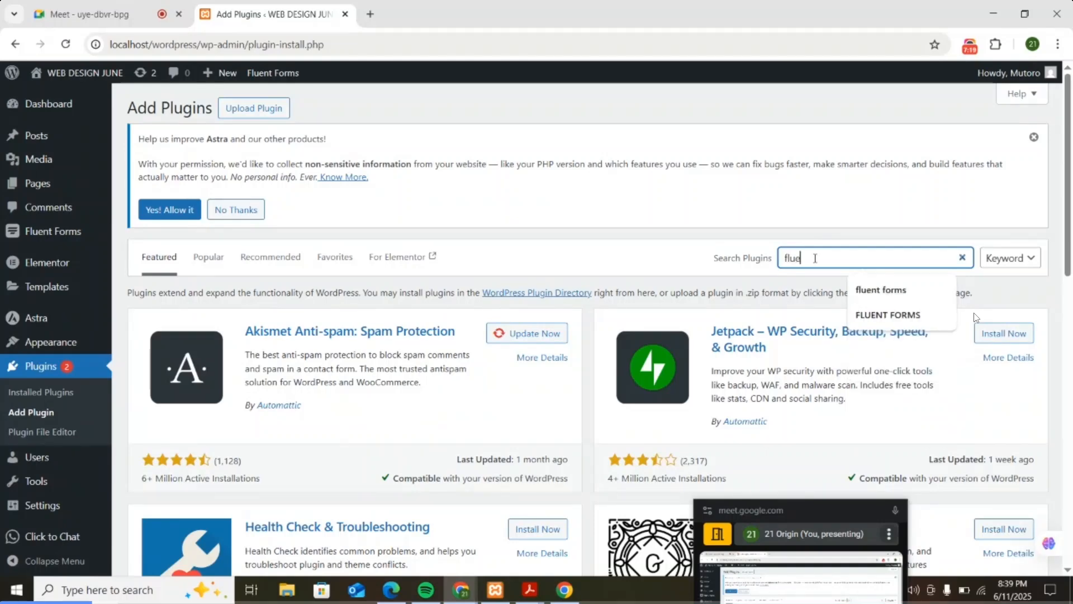
type("nt")
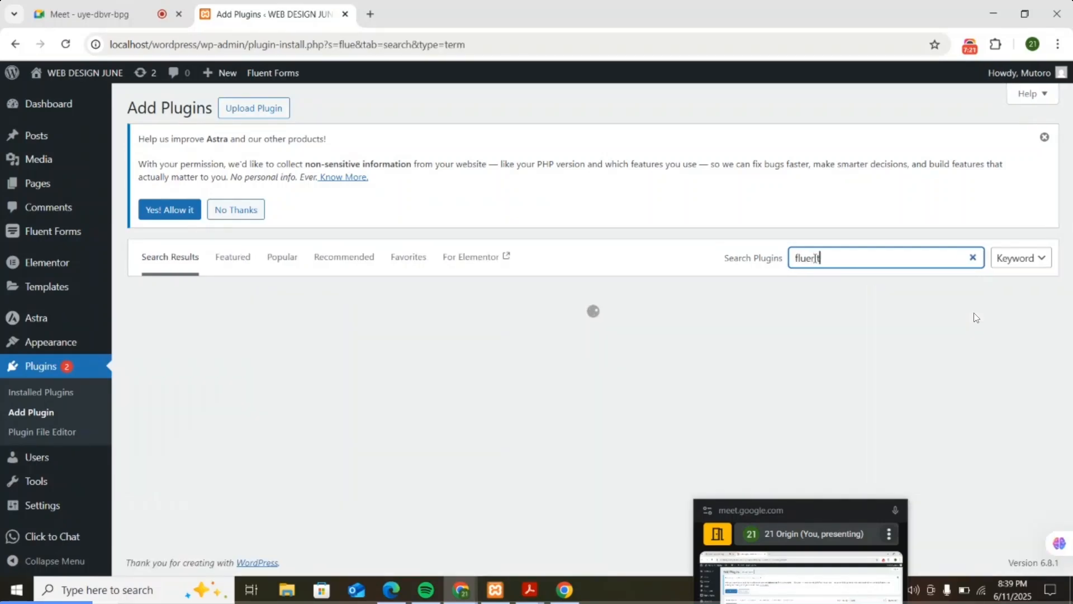
type(" forms")
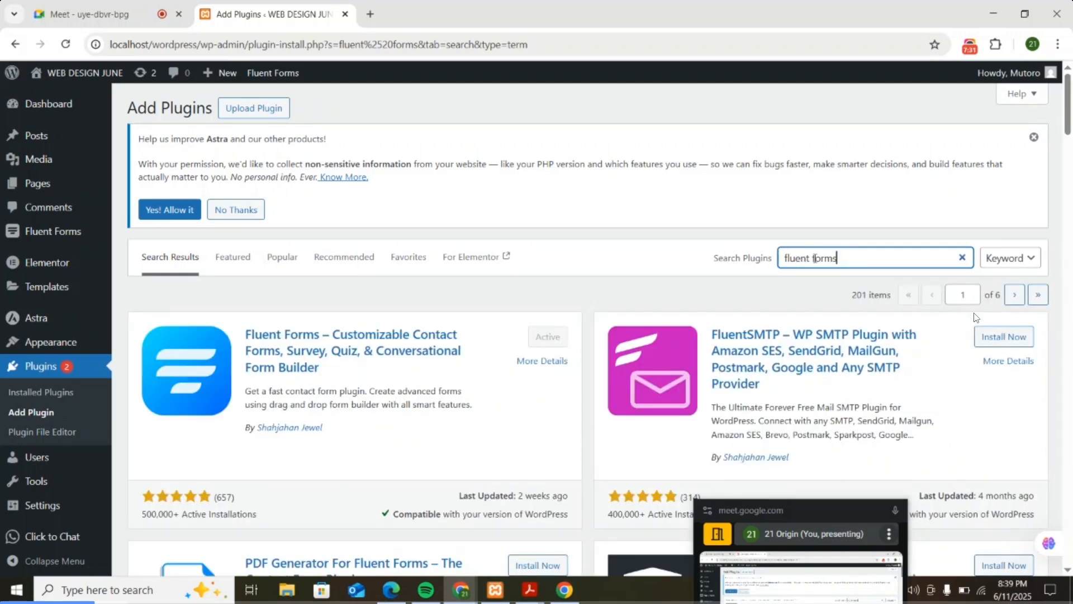
scroll(461, 387, "down", 2)
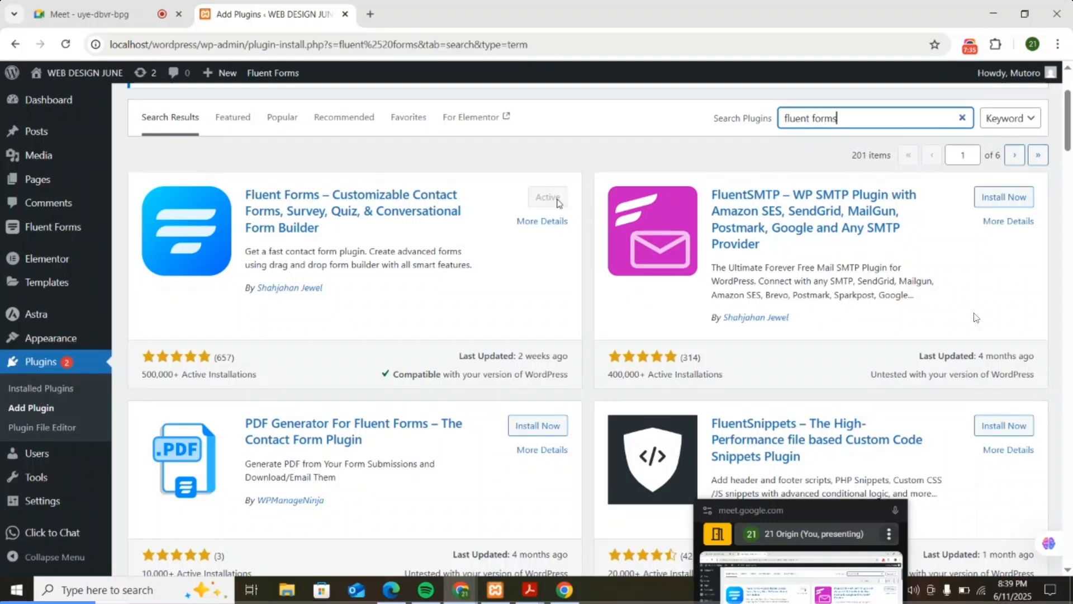
- Duplicate the browser tab showing the Fluent Forms plugin search
right_click(307, 13)
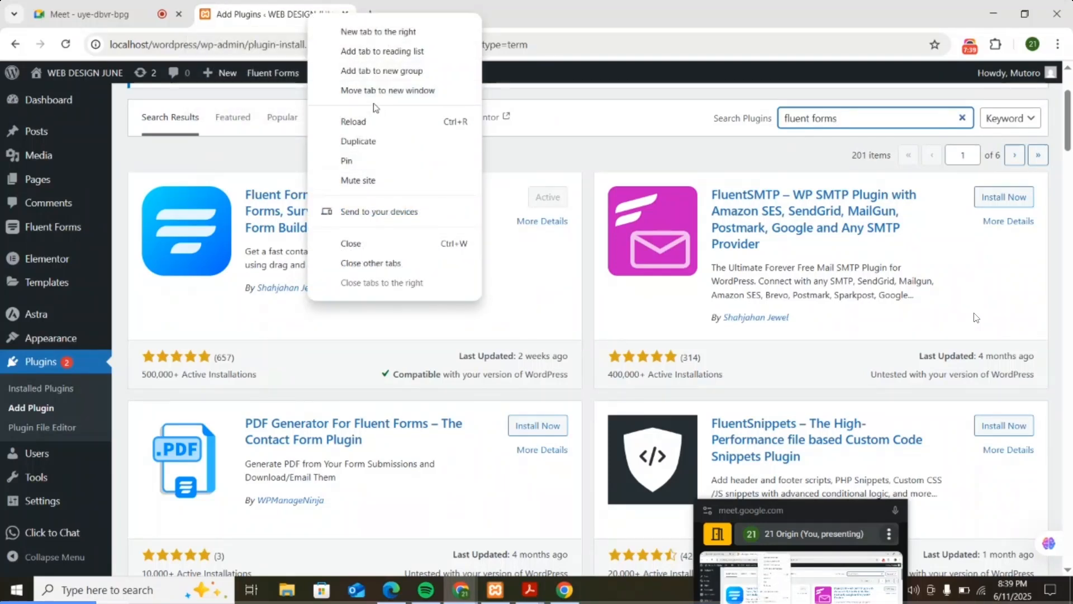
left_click(366, 140)
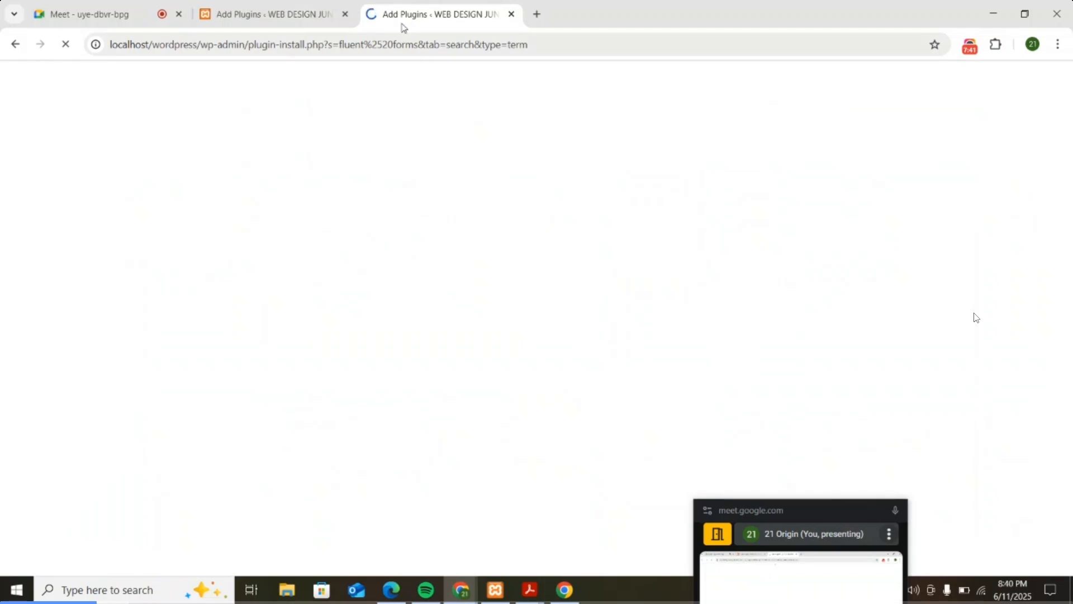
- Return to the original plugin search tab and open the Fluent Forms list of forms
left_click(268, 14)
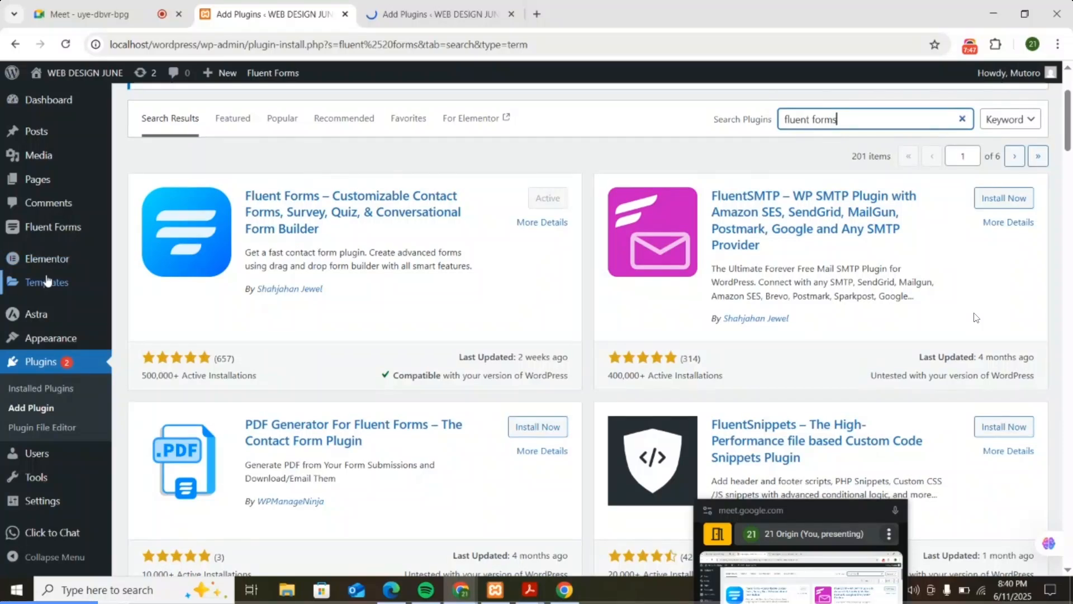
scroll(48, 279, "up", 3)
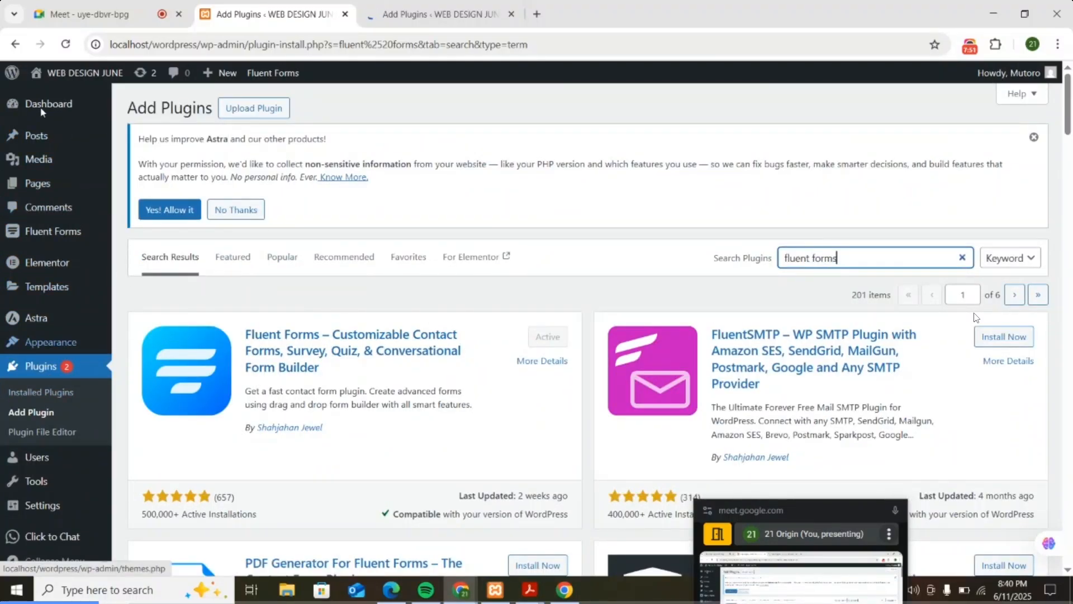
mouse_move(98, 232)
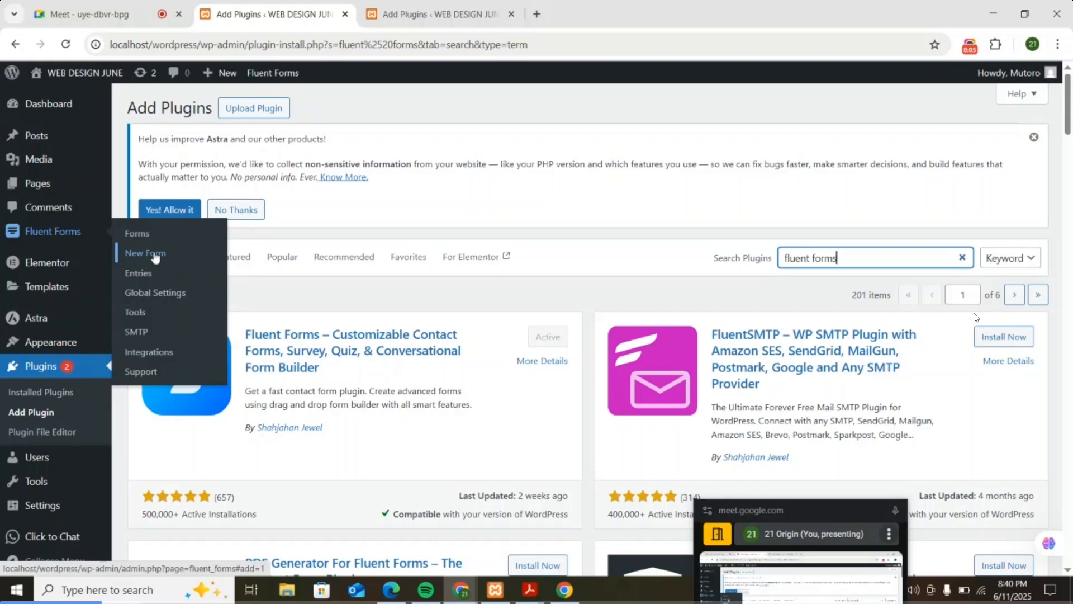
left_click(140, 235)
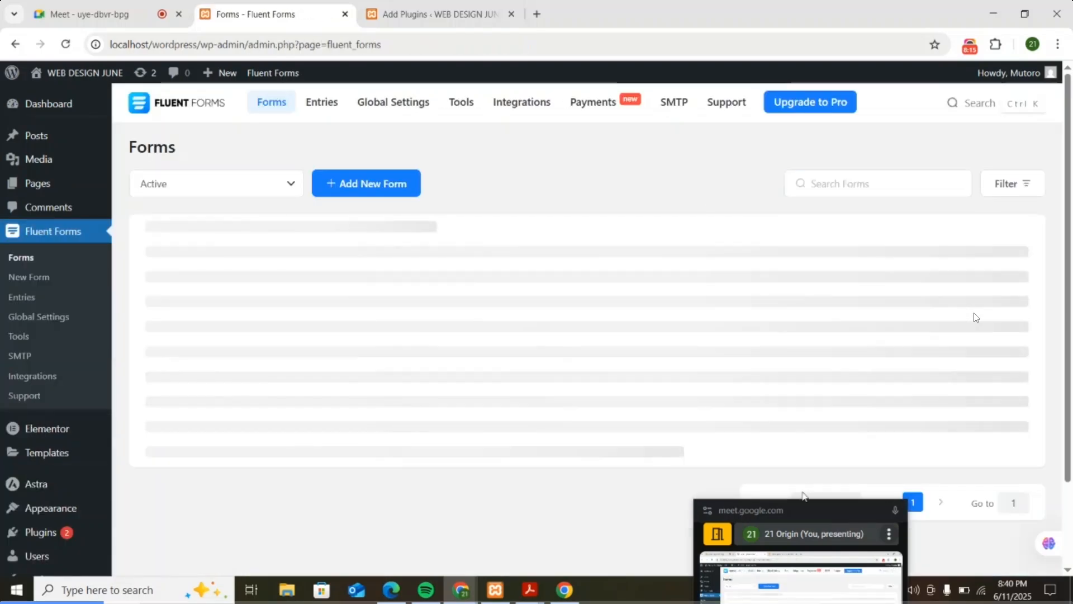
left_click_drag(803, 508, 801, 514)
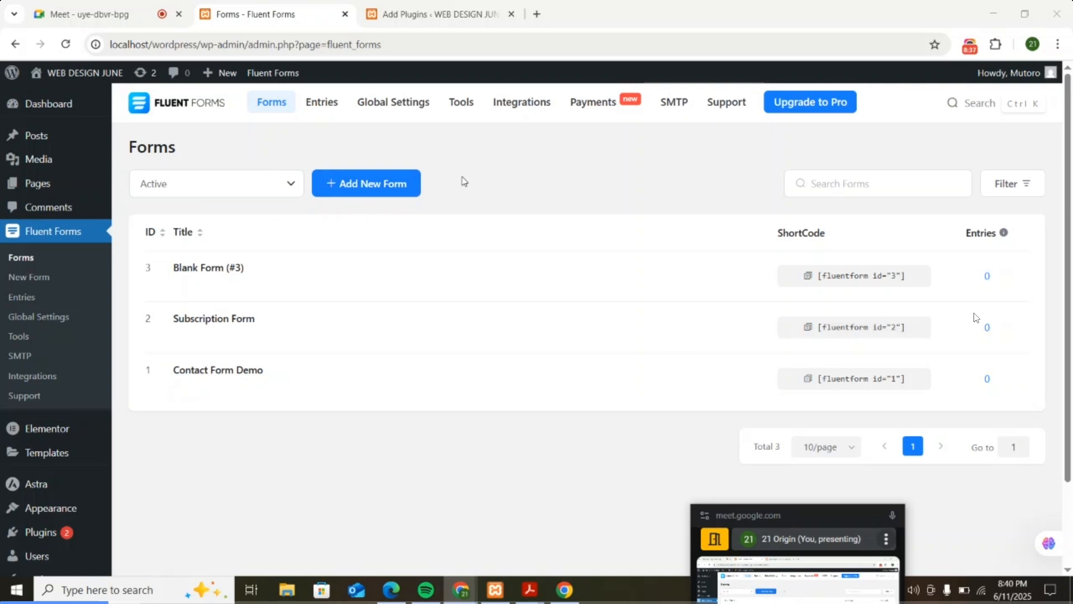
- Create a new blank form in Fluent Forms
left_click(390, 190)
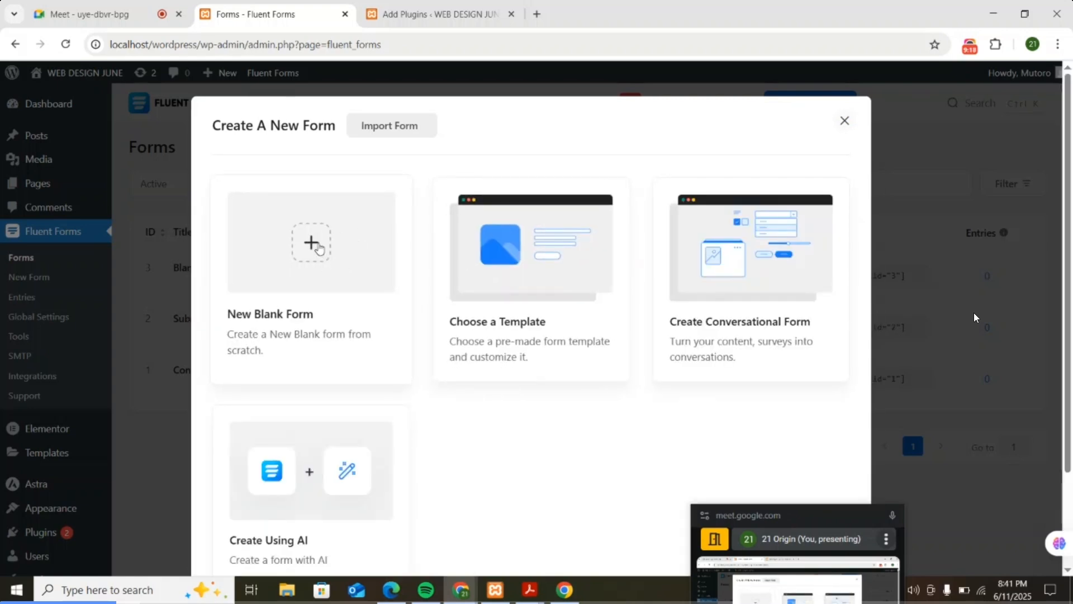
scroll(764, 259, "down", 2)
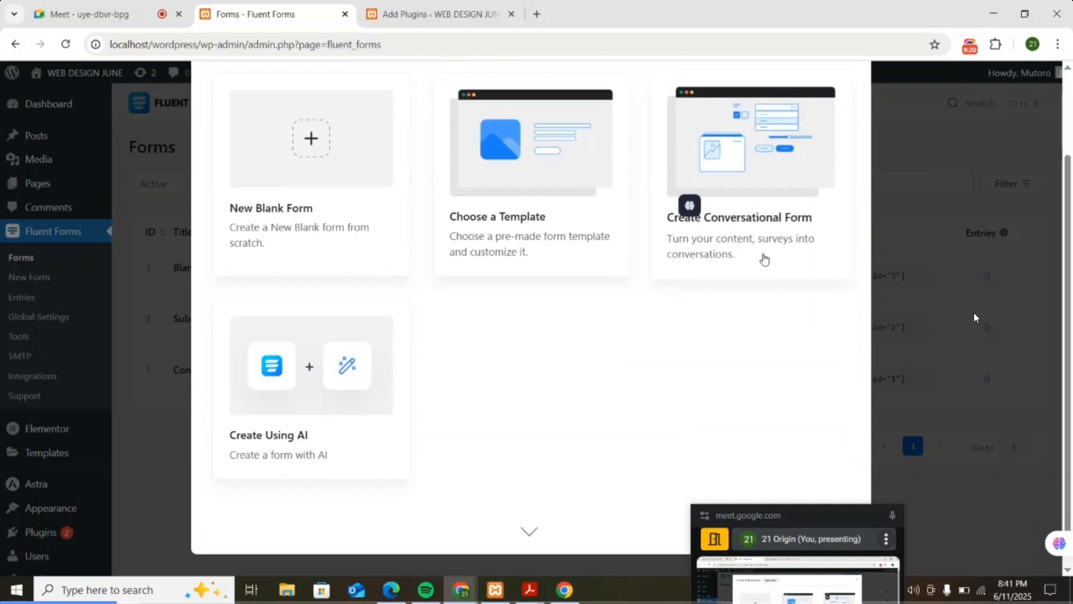
scroll(720, 151, "up", 2)
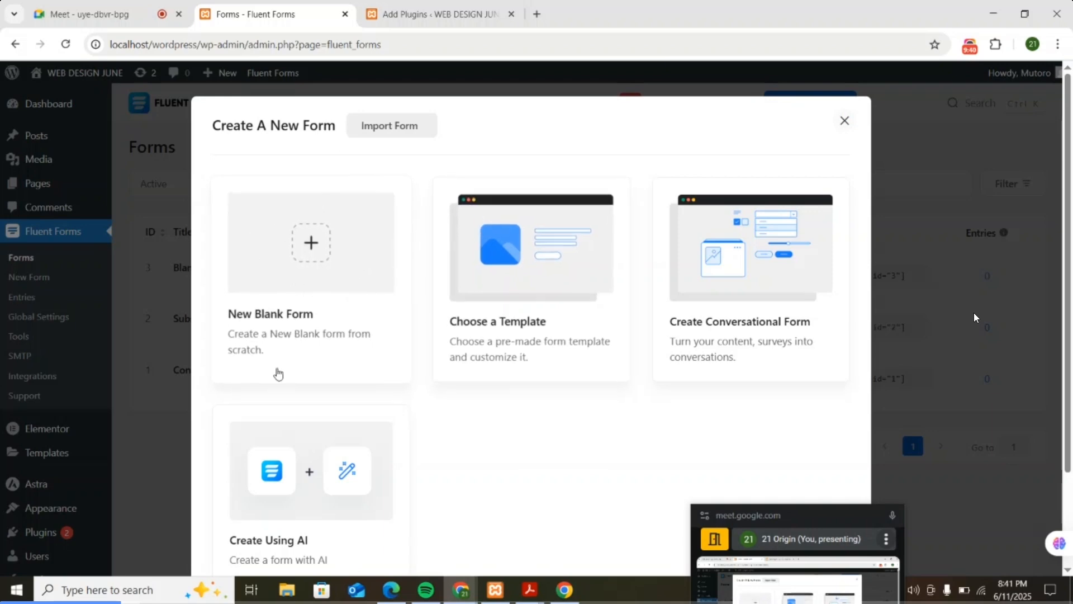
left_click(334, 241)
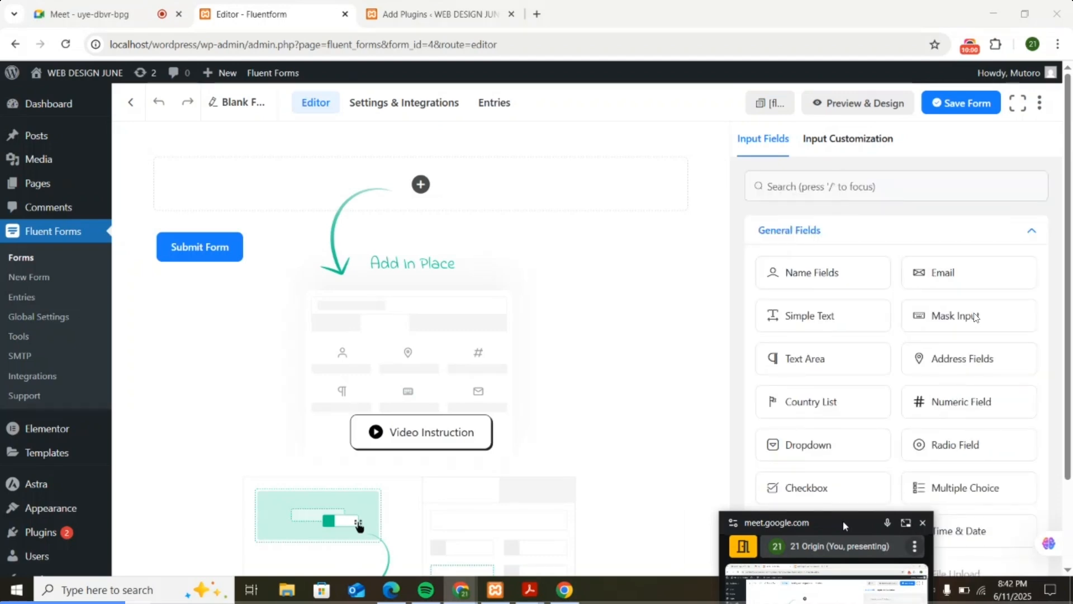
- Visit the site in the duplicated plugin tab and open its LANDING PAGE
left_click(439, 14)
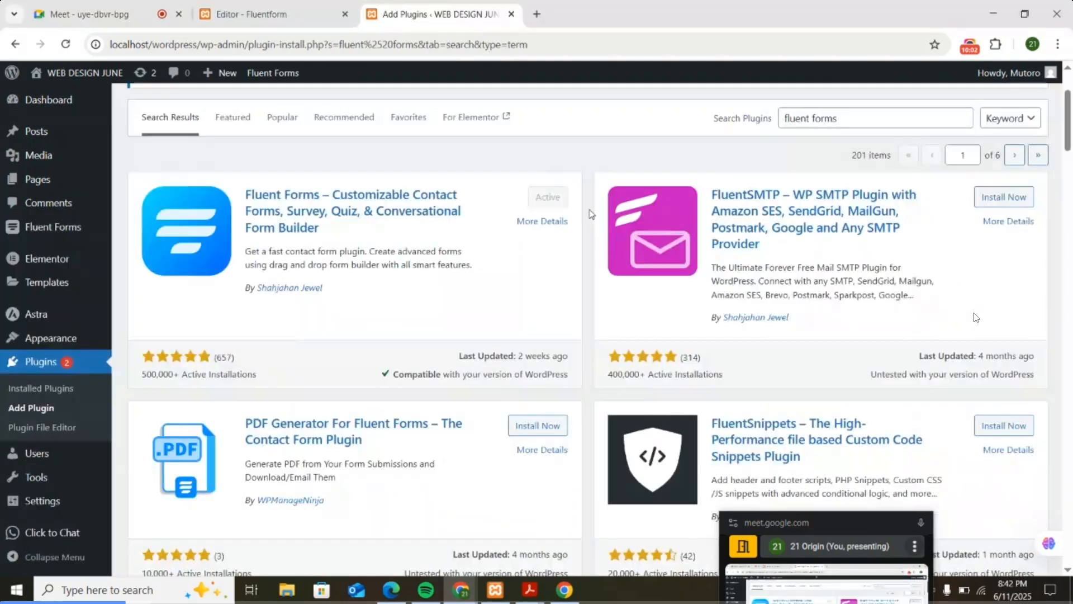
left_click(116, 77)
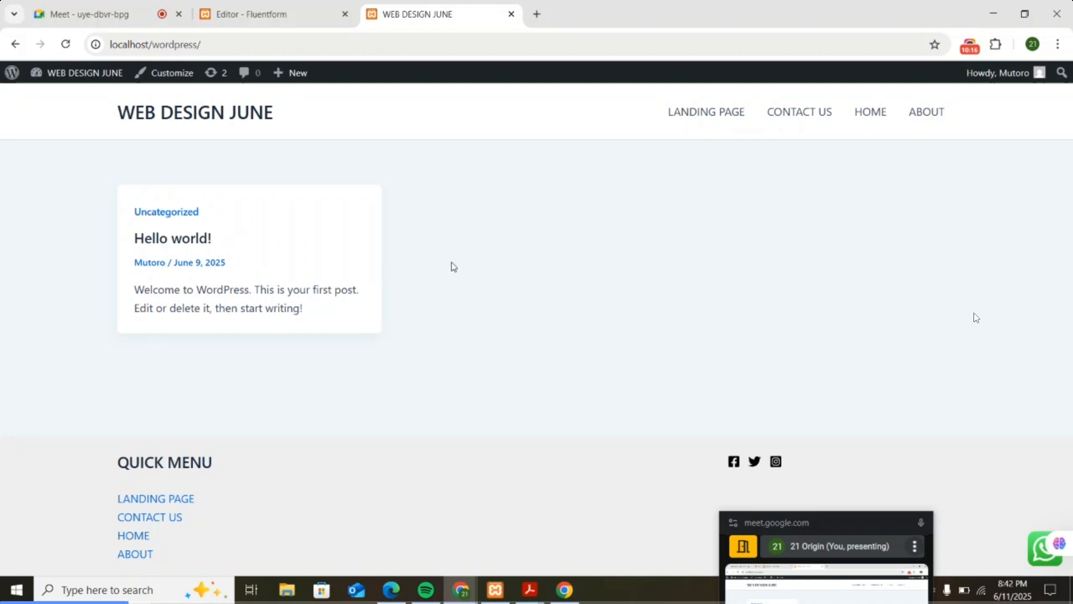
left_click(731, 129)
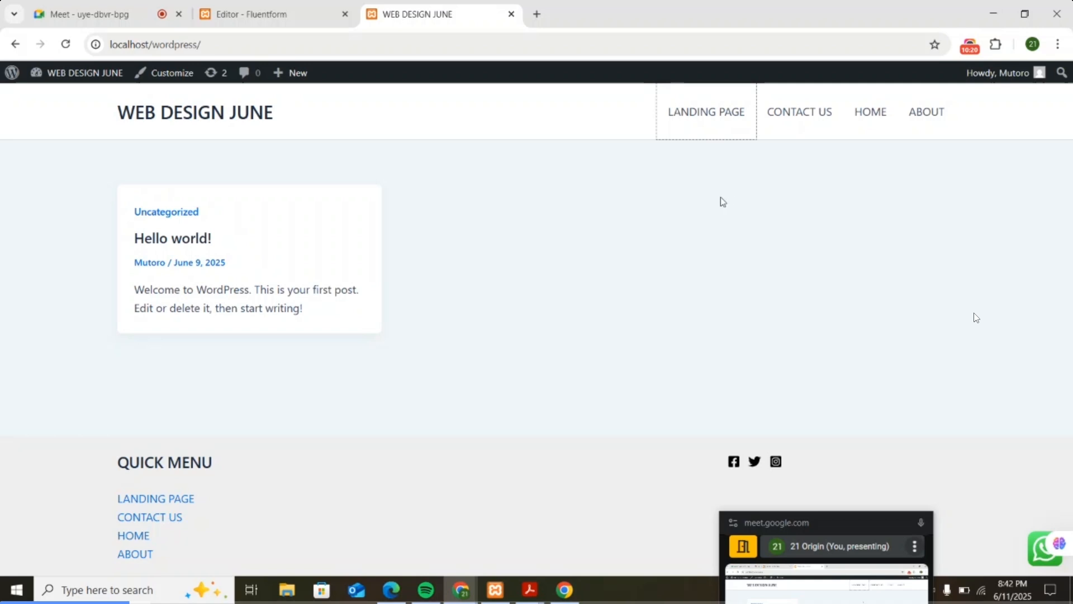
left_click(700, 112)
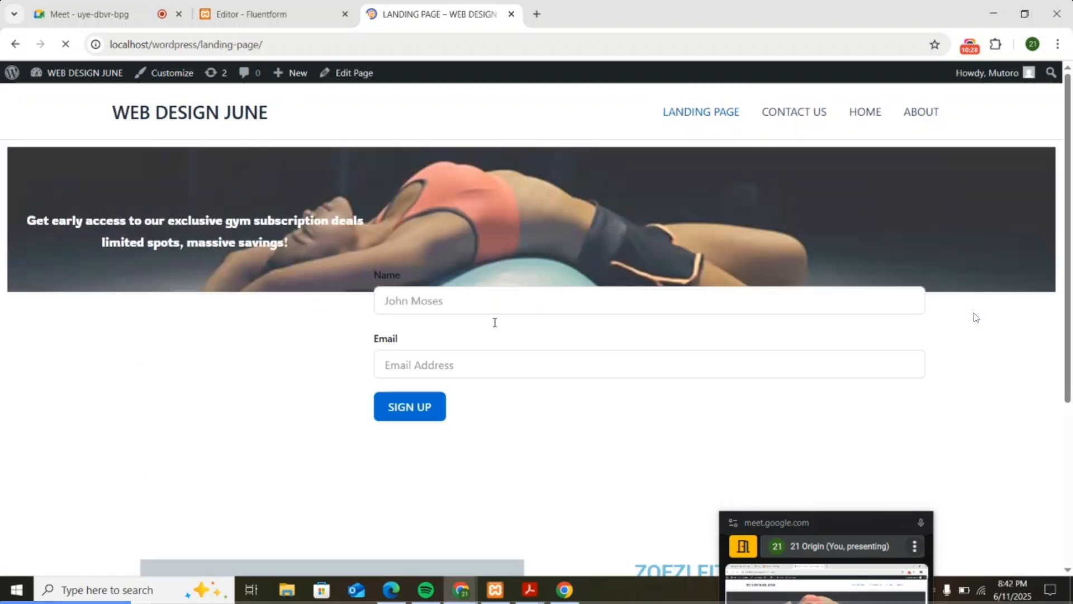
- Try out the landing page's sign-up form by filling Name with "aaddadadadad" and Email with "adaaaaaada"
left_click(442, 300)
left_click(406, 360)
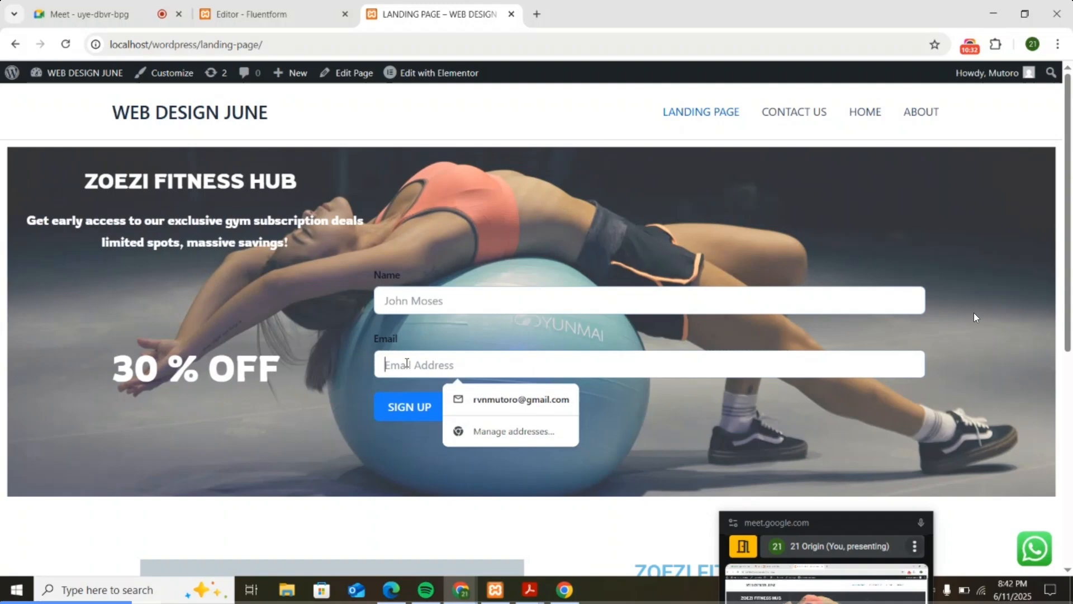
left_click(441, 305)
left_click(396, 360)
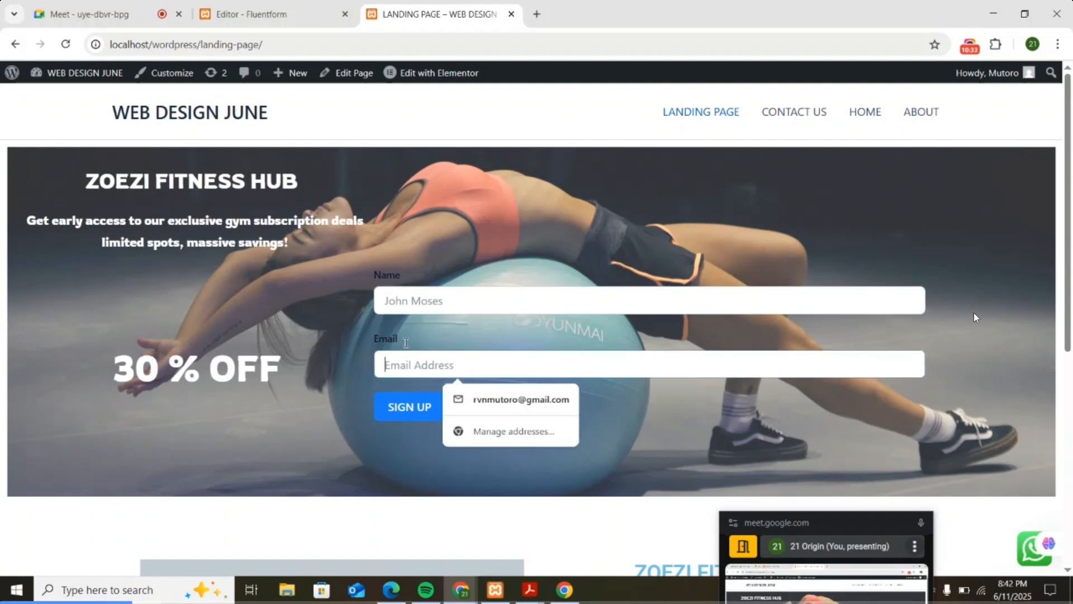
left_click(411, 302)
type("aaddadada")
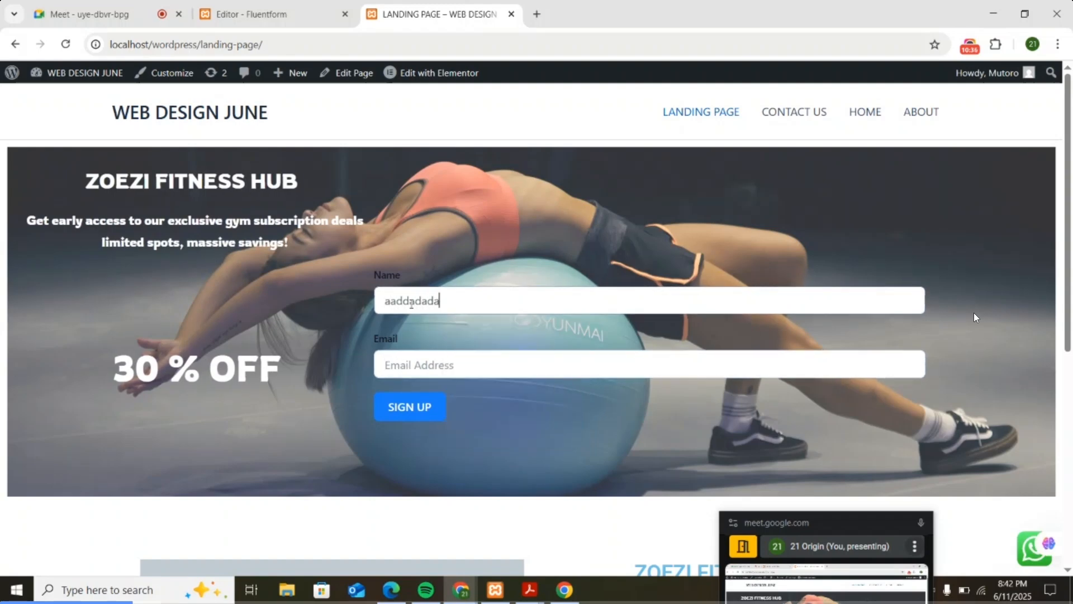
type("dad")
left_click(445, 364)
type("adaaa")
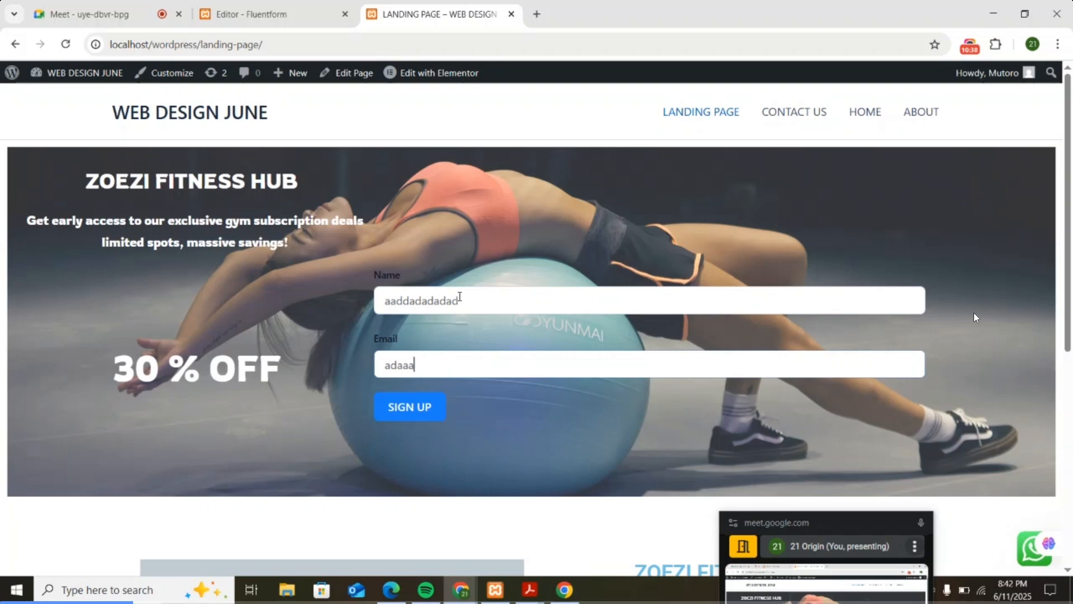
type("aaada")
- Add Name Fields and an Email field to the blank Fluent Forms form, following the landing page's sign-up form
left_click(328, 9)
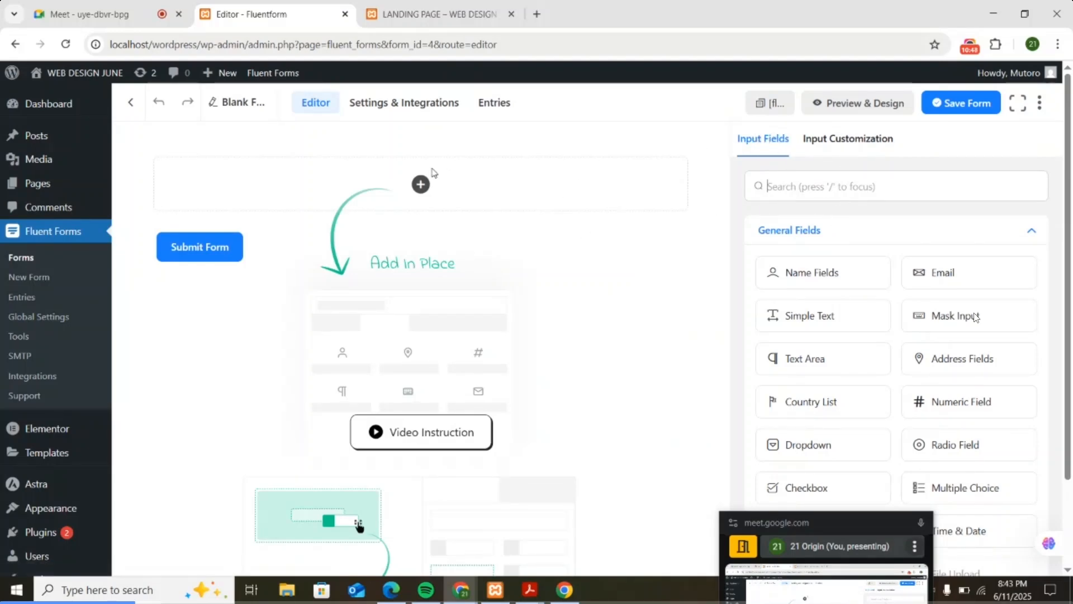
left_click(422, 23)
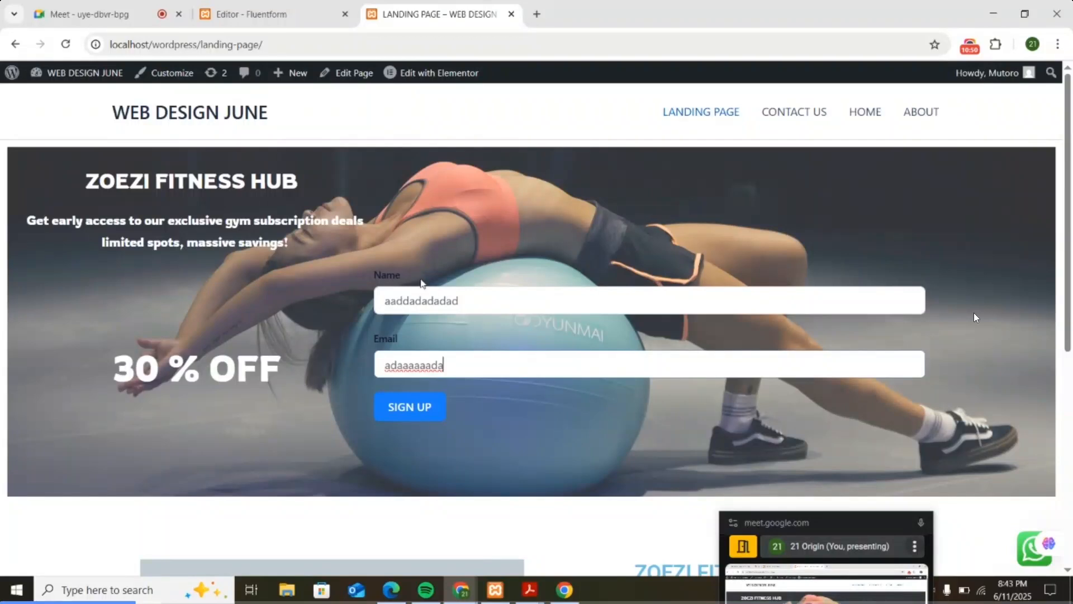
left_click(454, 301)
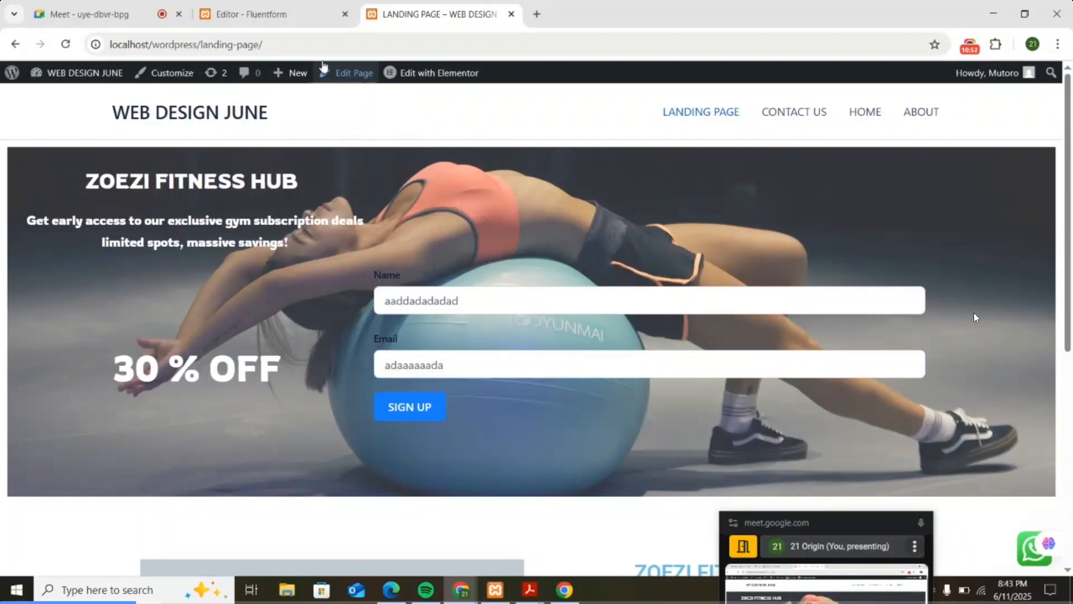
left_click(311, 14)
scroll(836, 284, "down", 2)
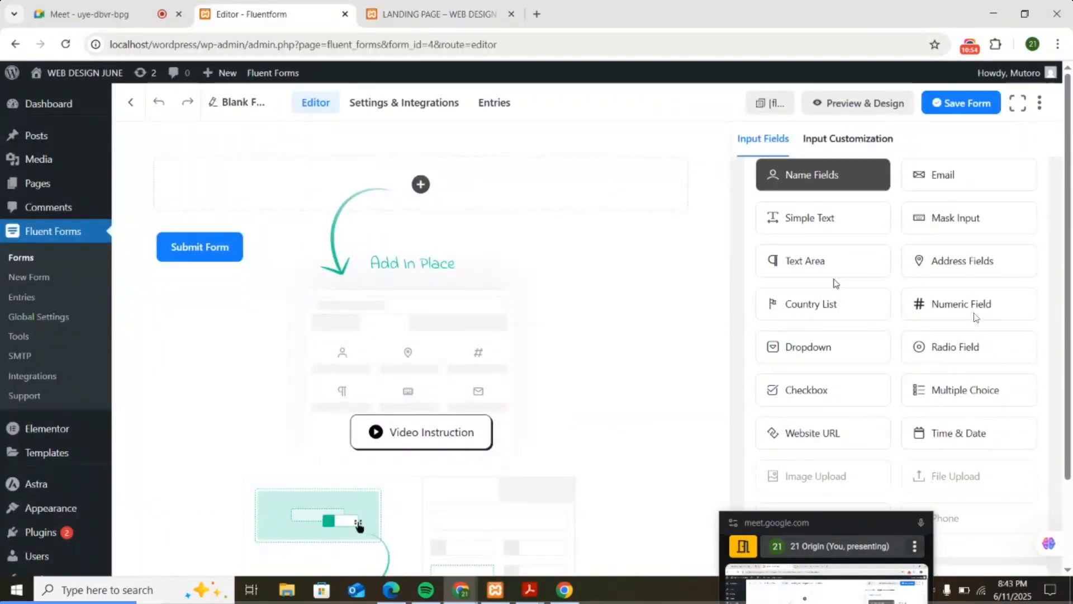
scroll(837, 313, "up", 2)
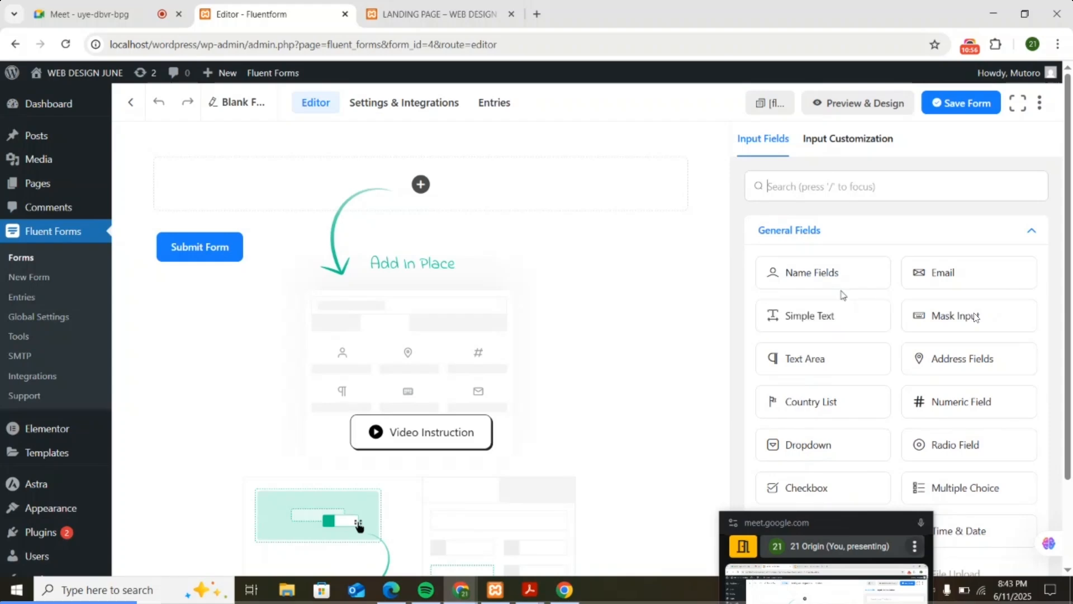
left_click_drag(847, 271, 446, 185)
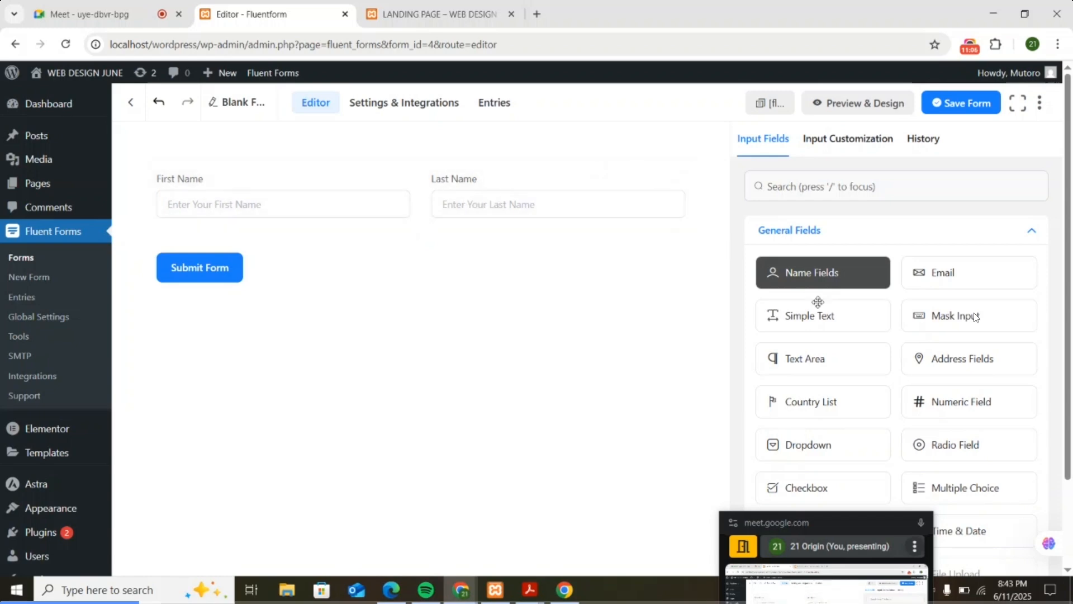
left_click_drag(934, 273, 368, 253)
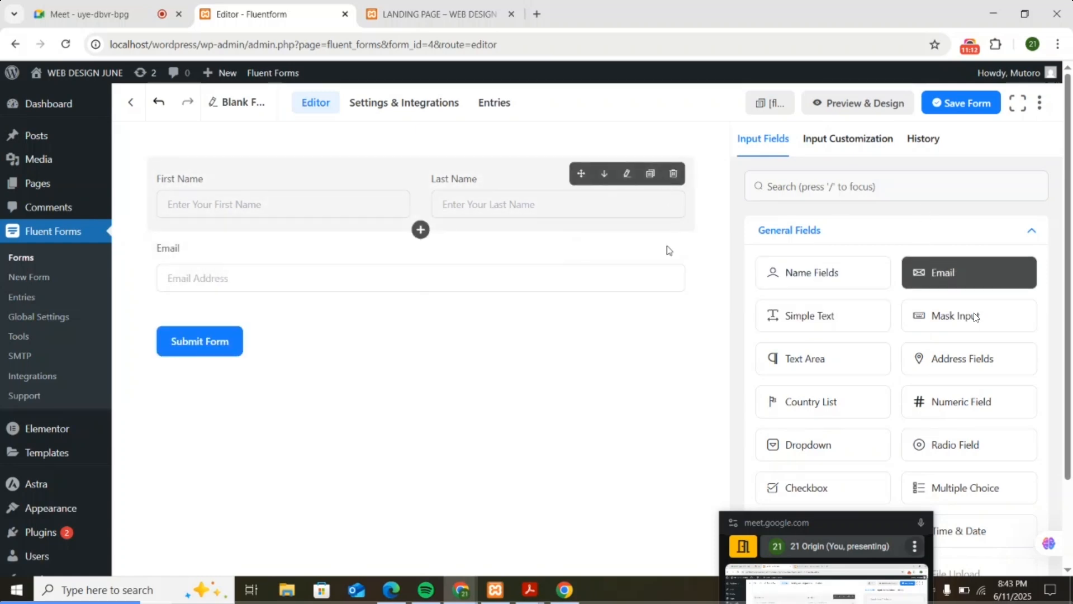
- Disable First Name in the form's name fields, keeping only Last Name enabled
left_click(628, 175)
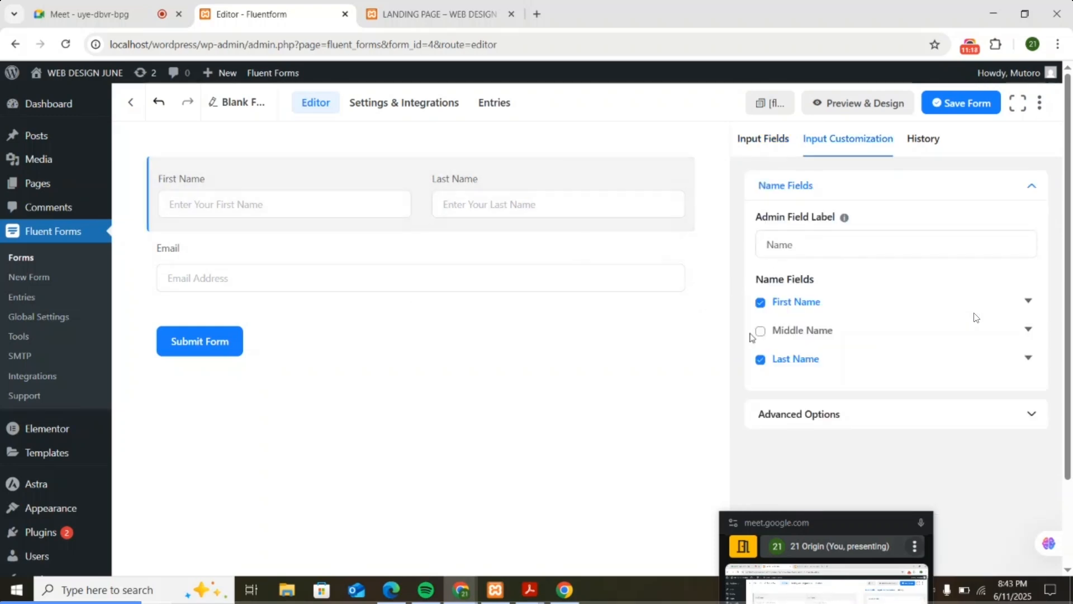
left_click(761, 303)
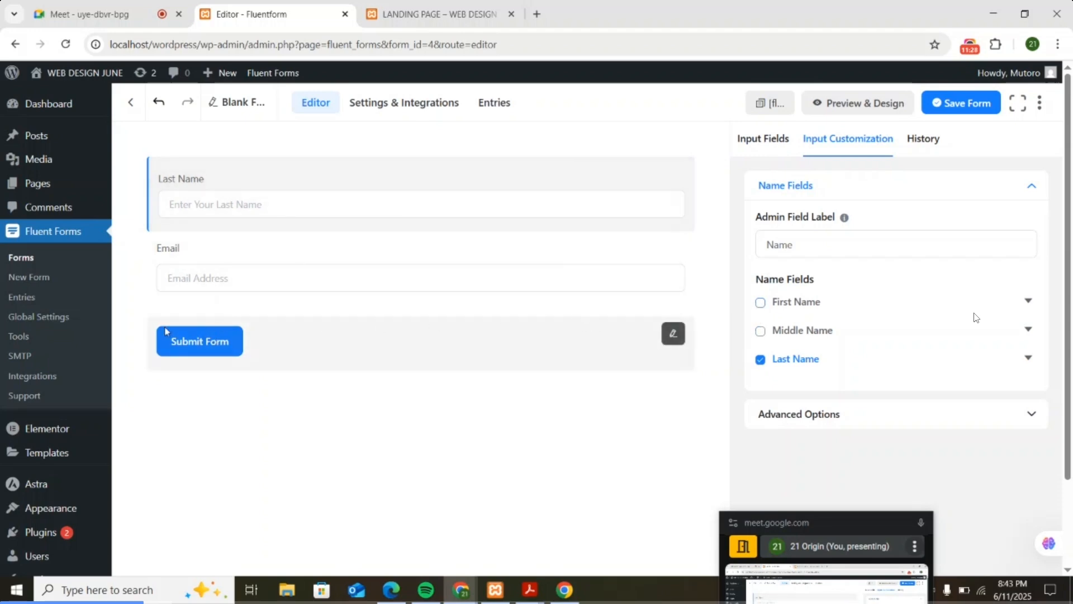
- Set the submit button's text to "SIGN UP" and save the form
left_click(674, 334)
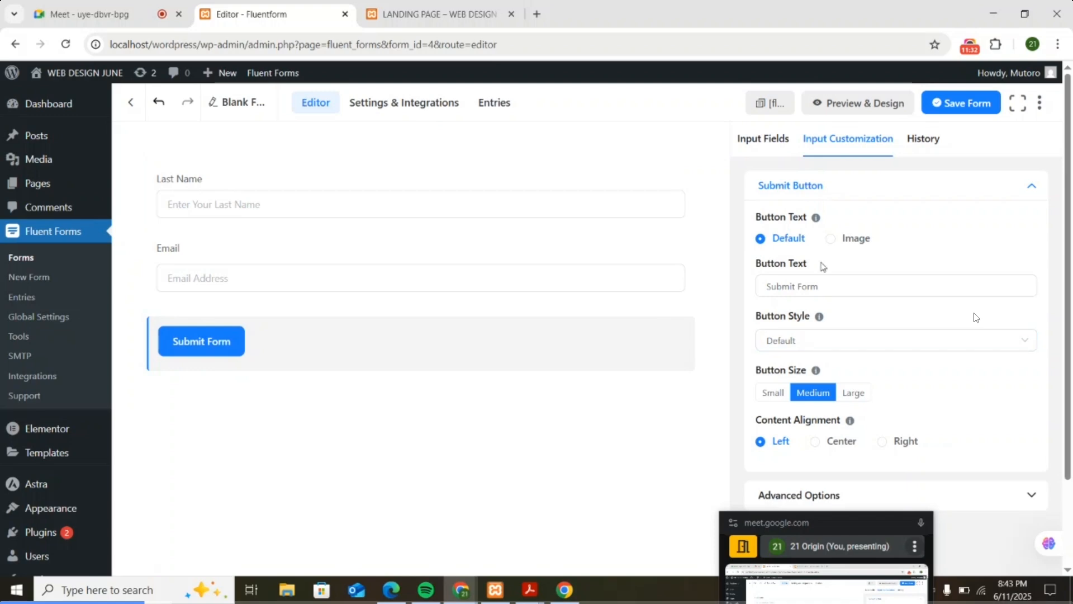
left_click(824, 285)
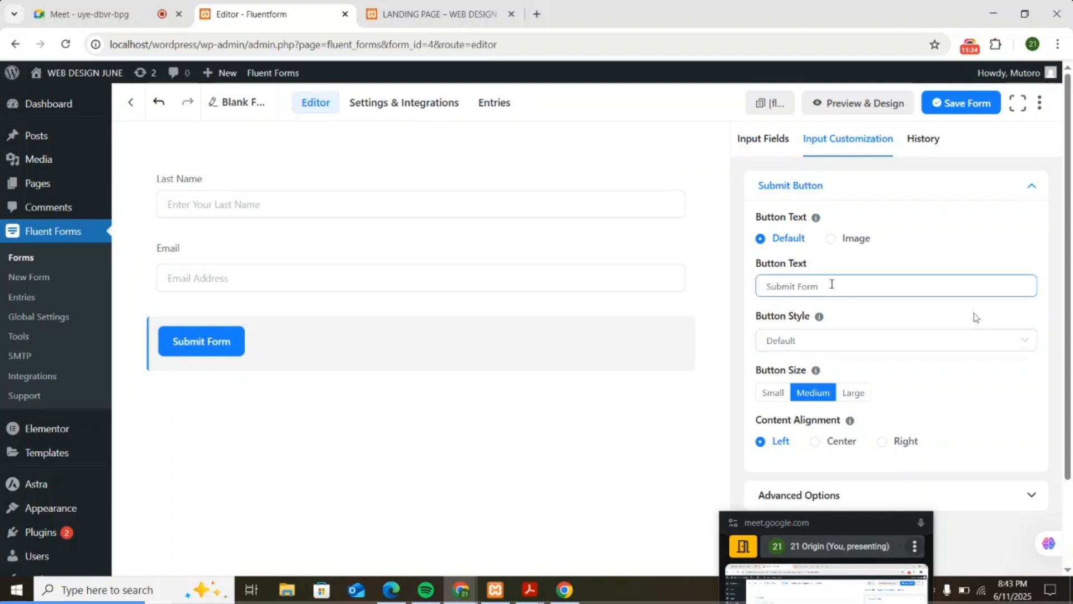
key("BackSpace")
key("BackSpace")
key("BackSpace")
key("BackSpace")
key("BackSpace")
key("BackSpace")
key("BackSpace")
key("BackSpace")
key("BackSpace")
key("BackSpace")
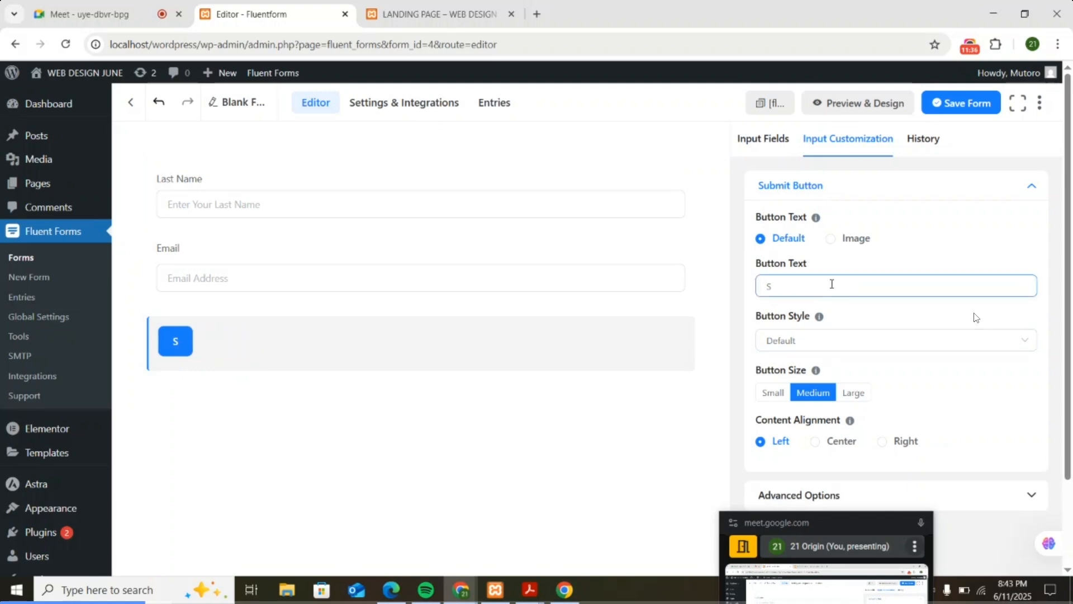
key("BackSpace")
type("SIGN")
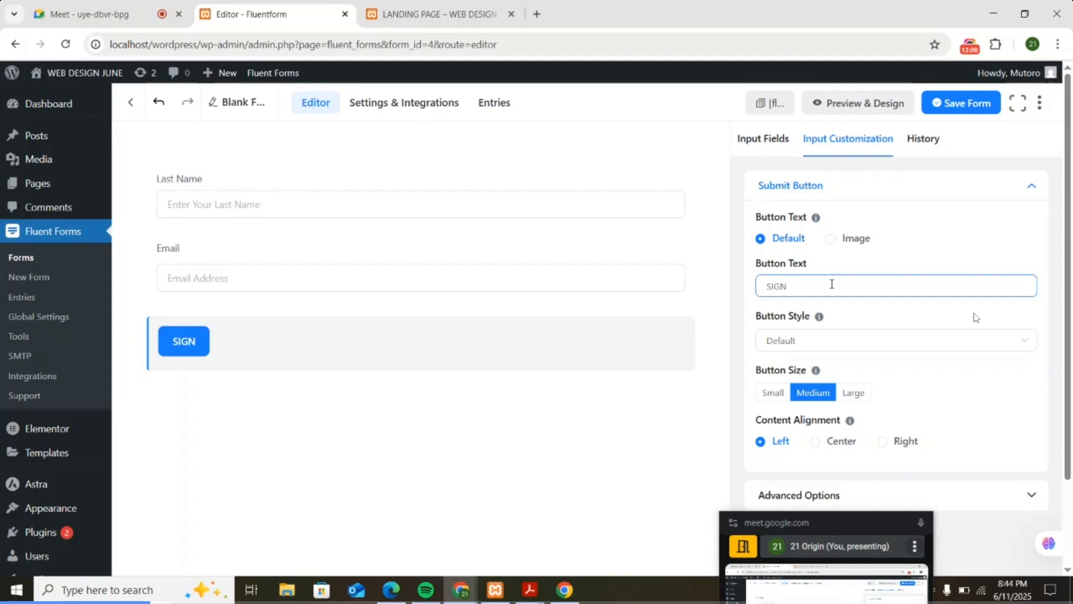
type("UP")
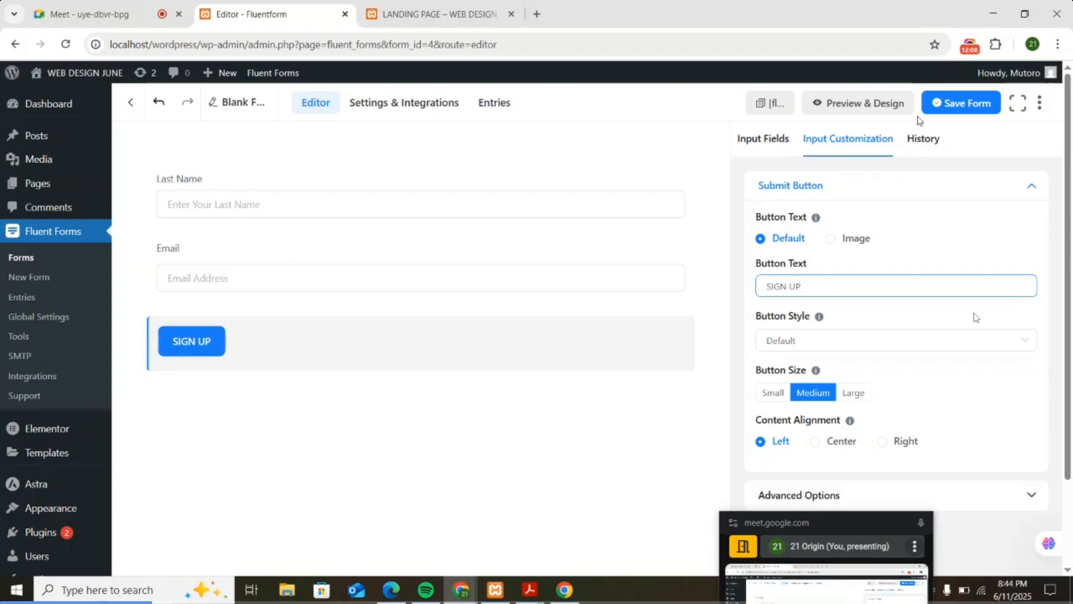
left_click(952, 109)
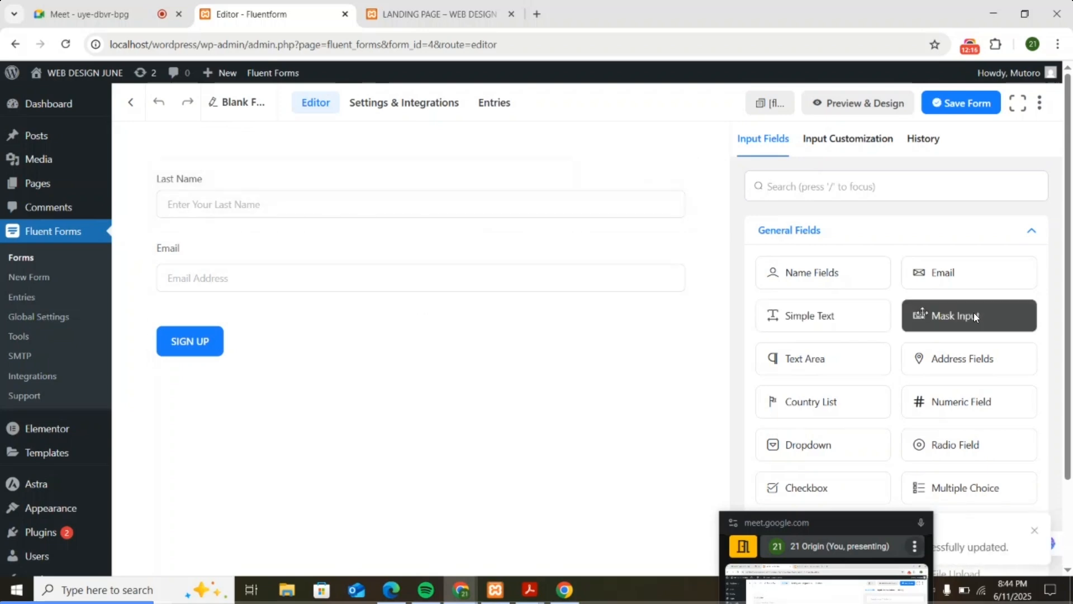
scroll(975, 316, "down", 3)
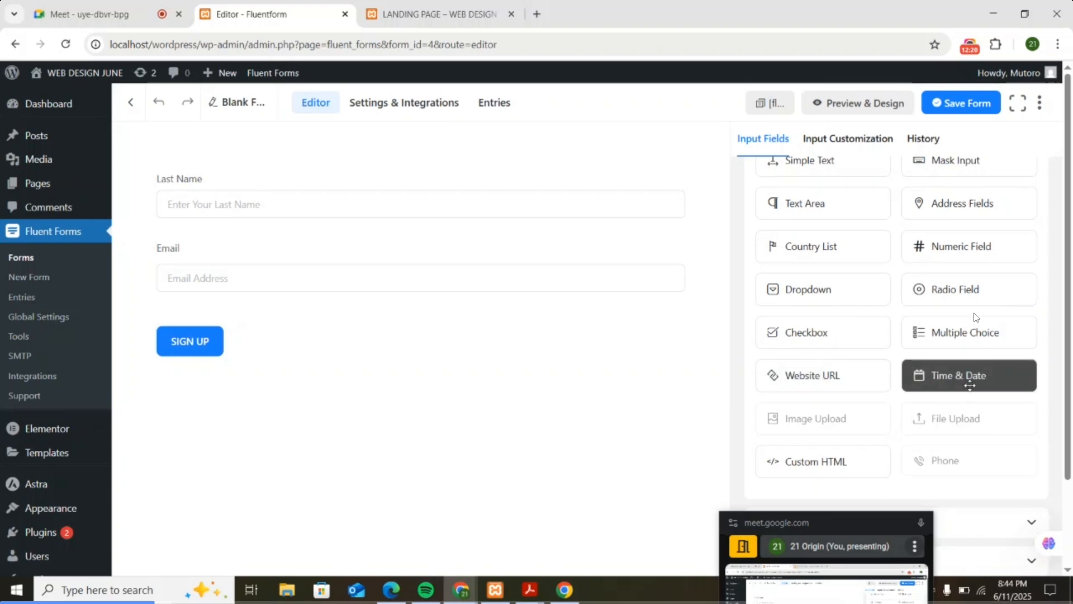
left_click_drag(844, 384, 948, 330)
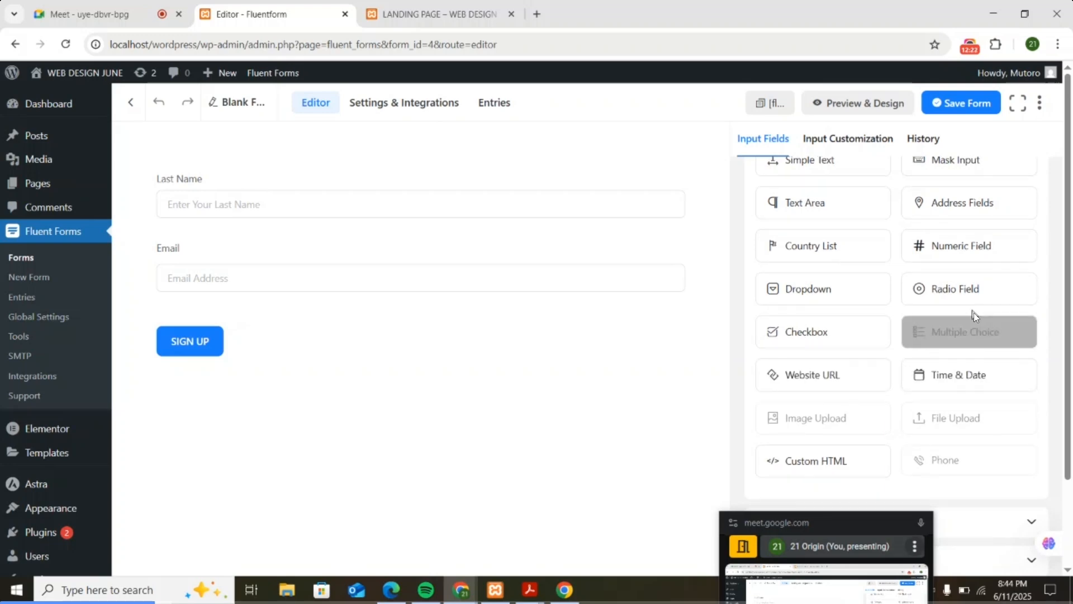
scroll(972, 243, "up", 3)
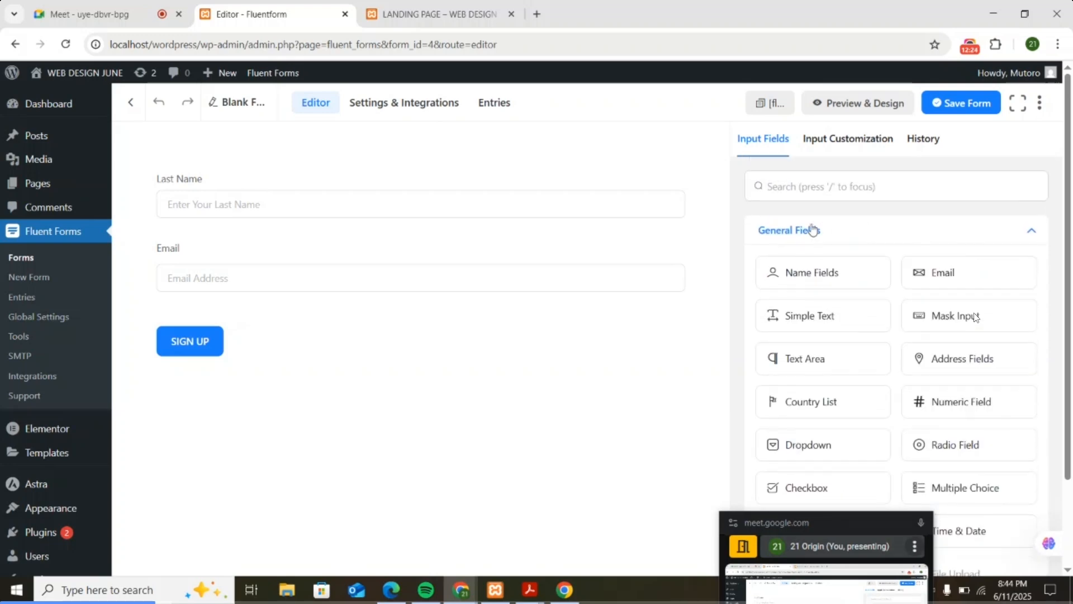
- Review the form editor's remaining general input fields and compare the form with the sign-up section on the landing page
scroll(962, 285, "down", 3)
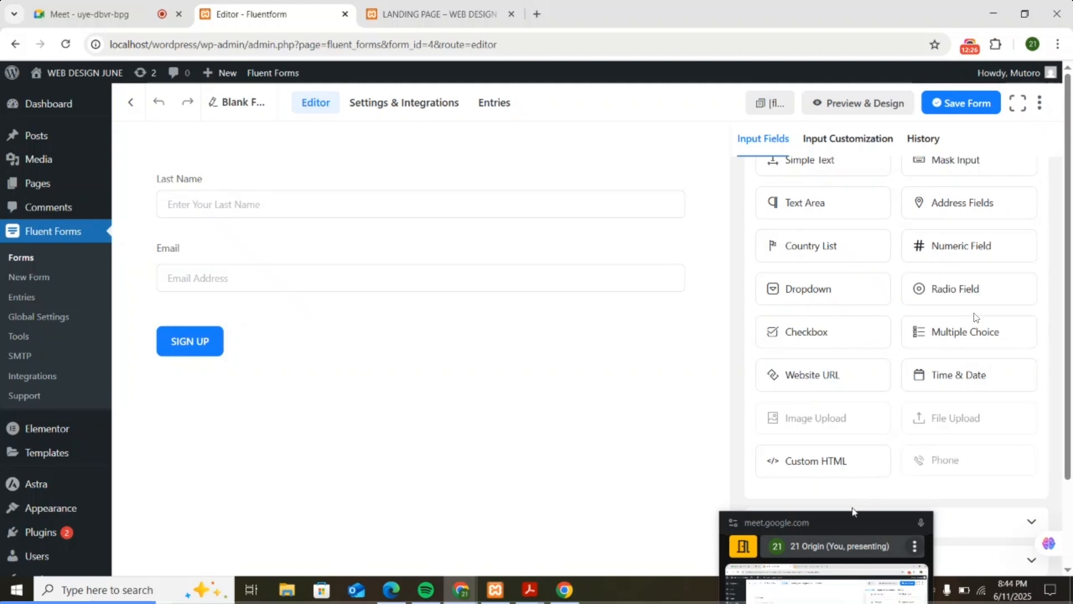
left_click_drag(859, 525, 773, 524)
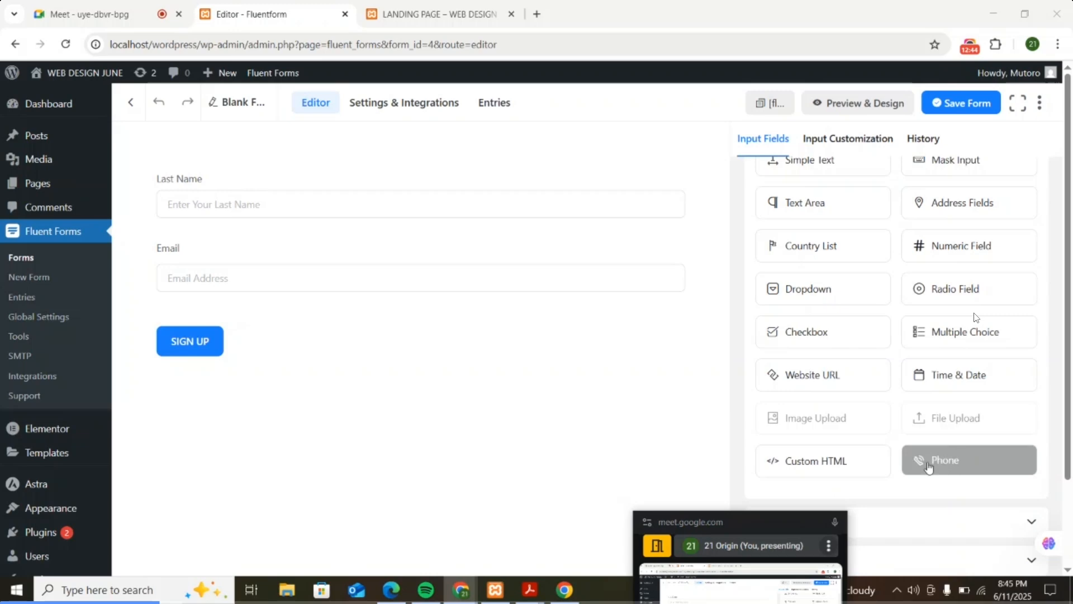
mouse_move(776, 519)
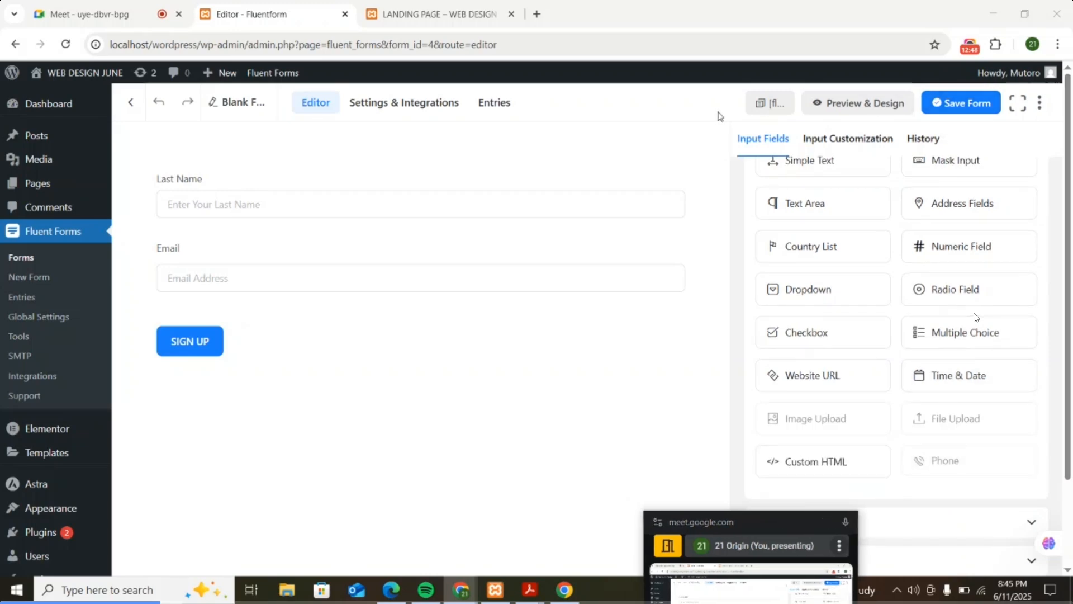
left_click(438, 14)
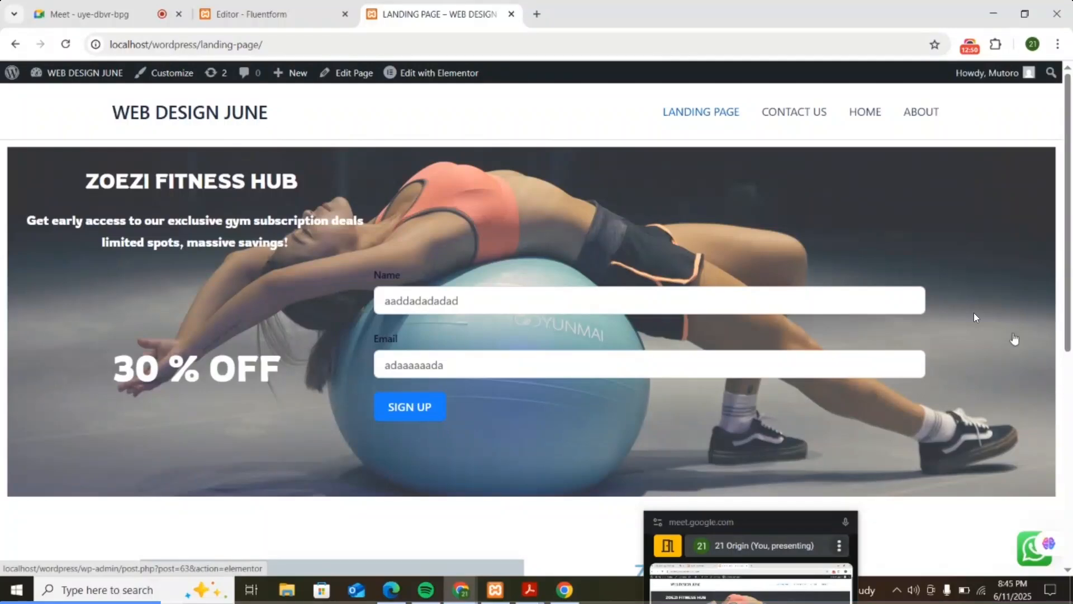
scroll(1014, 340, "down", 8)
scroll(1020, 300, "up", 8)
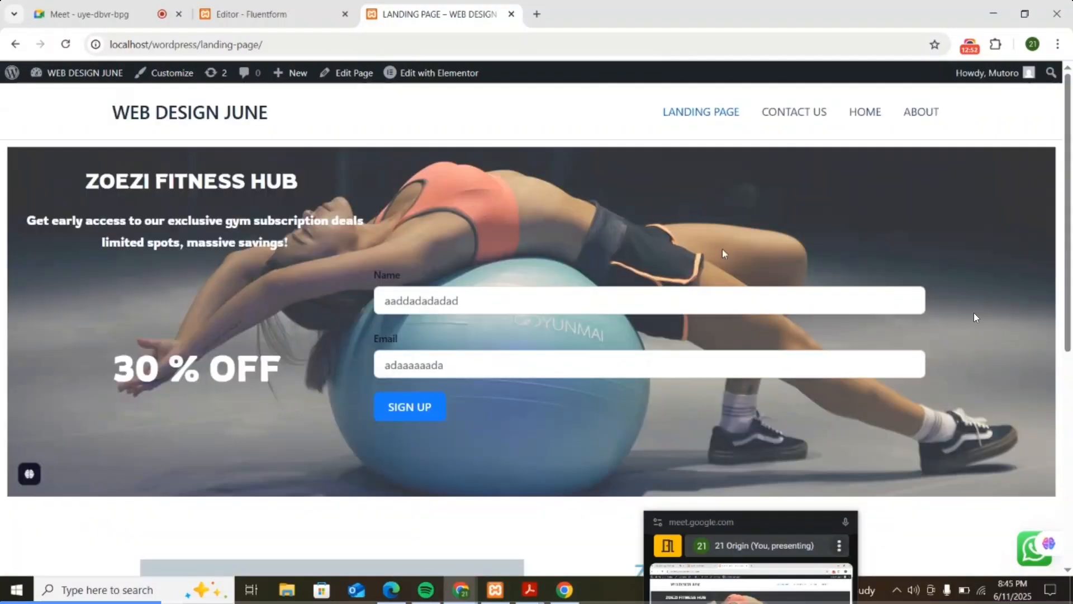
left_click(274, 14)
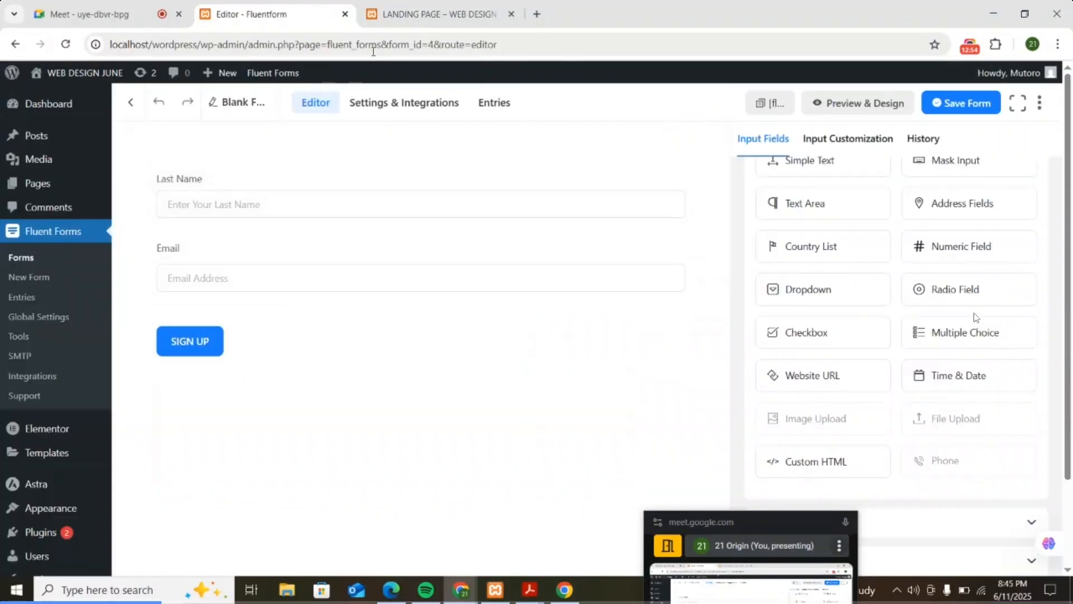
left_click(439, 14)
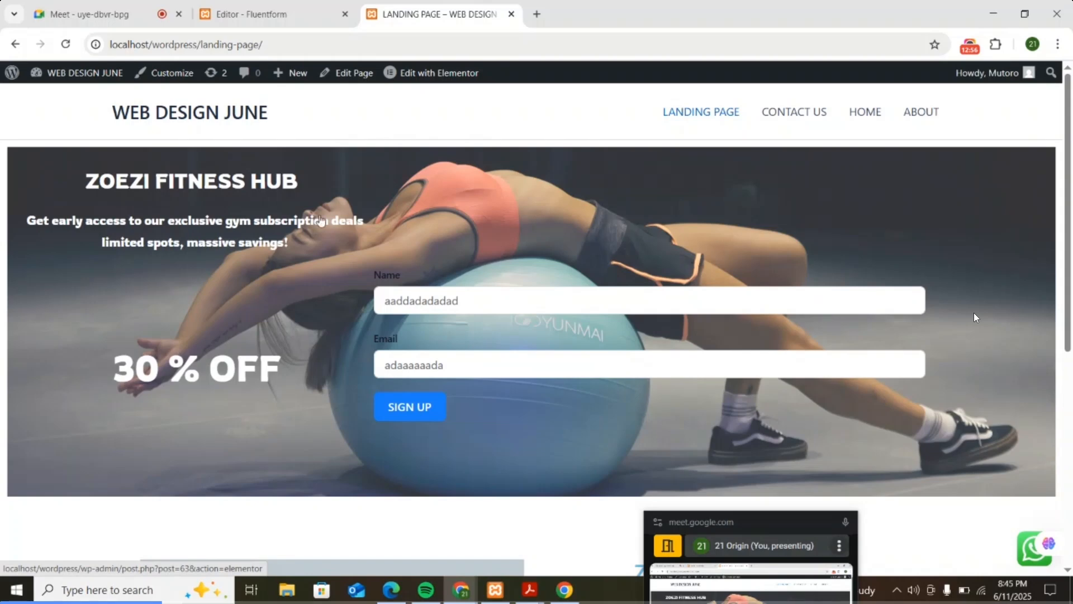
scroll(975, 318, "down", 5)
scroll(784, 245, "up", 4)
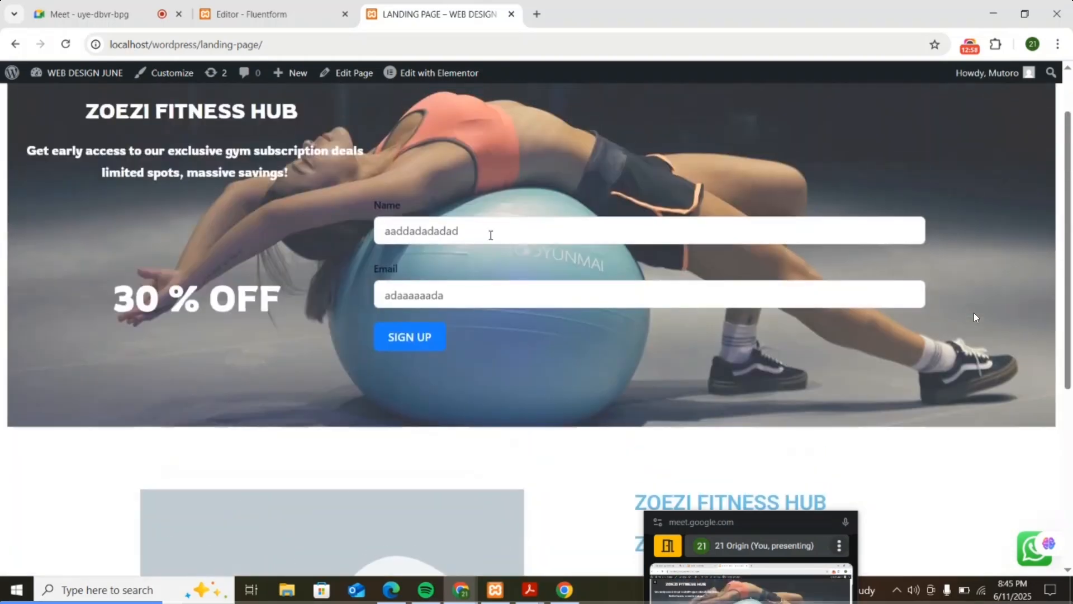
scroll(711, 249, "up", 2)
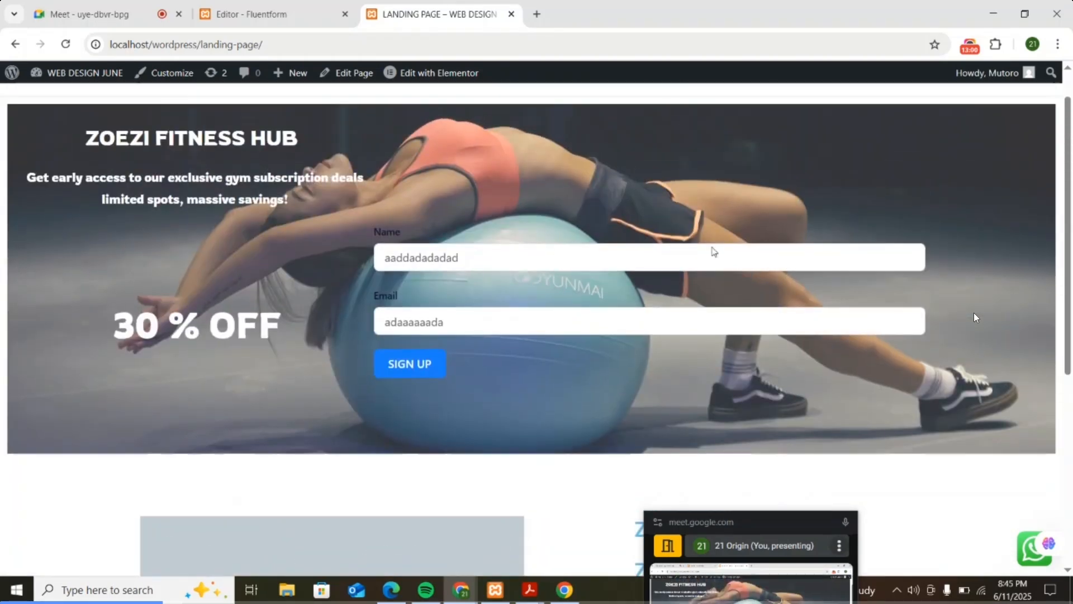
- Save the sign-up form in the Fluent Forms editor and copy its shortcode [fluentform id="4"]
left_click(261, 17)
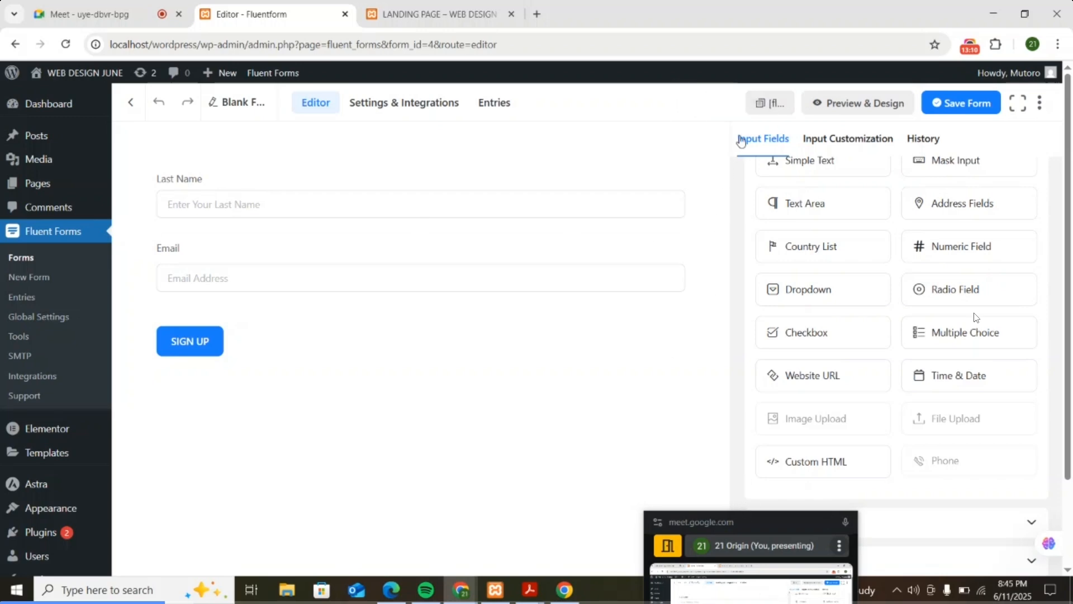
left_click(738, 105)
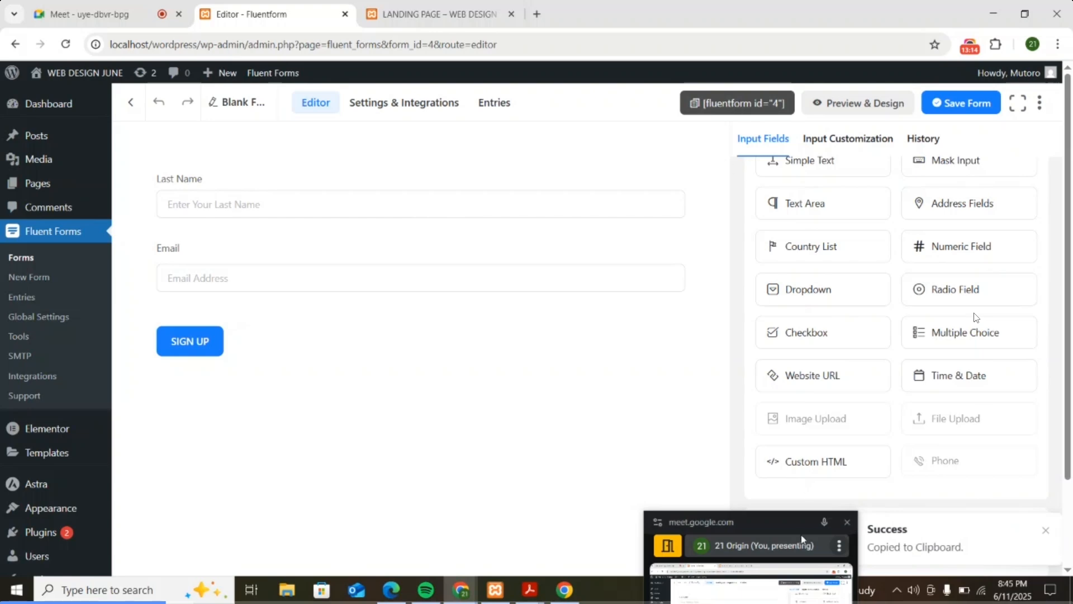
left_click_drag(789, 528, 577, 501)
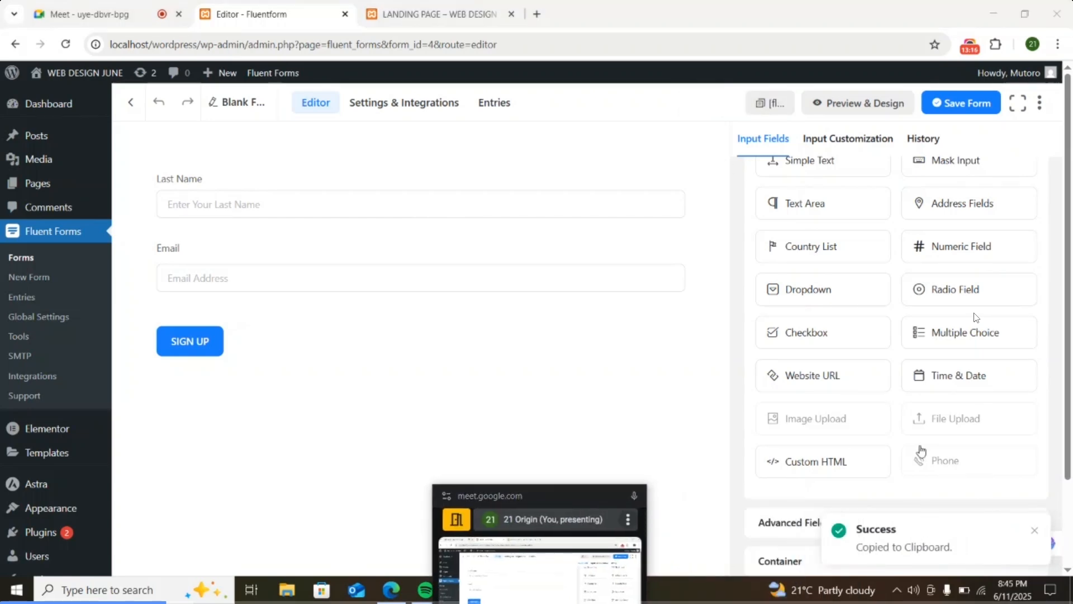
left_click(744, 105)
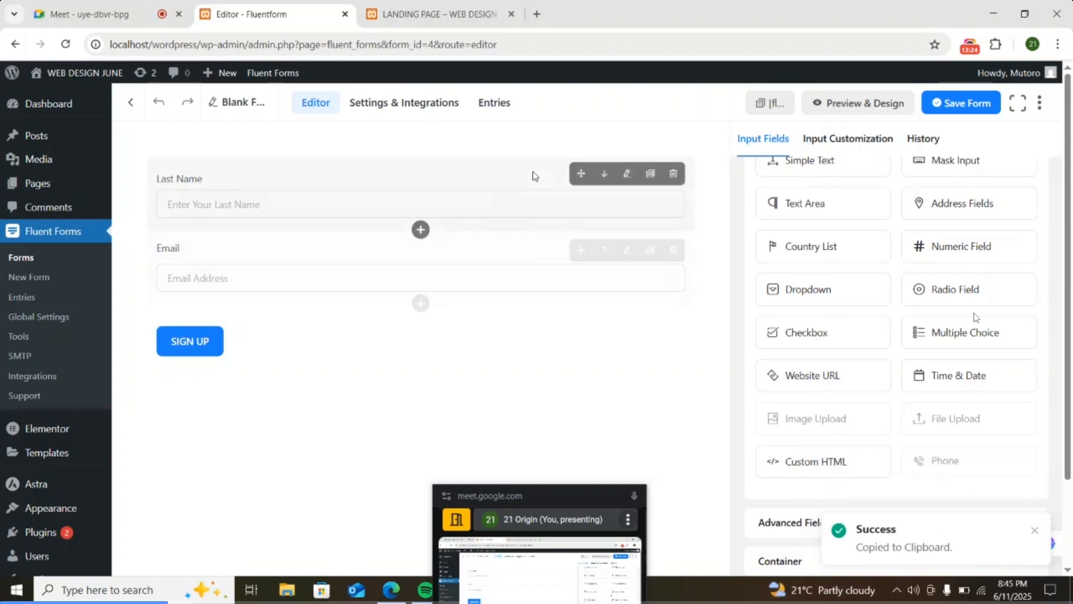
left_click(953, 109)
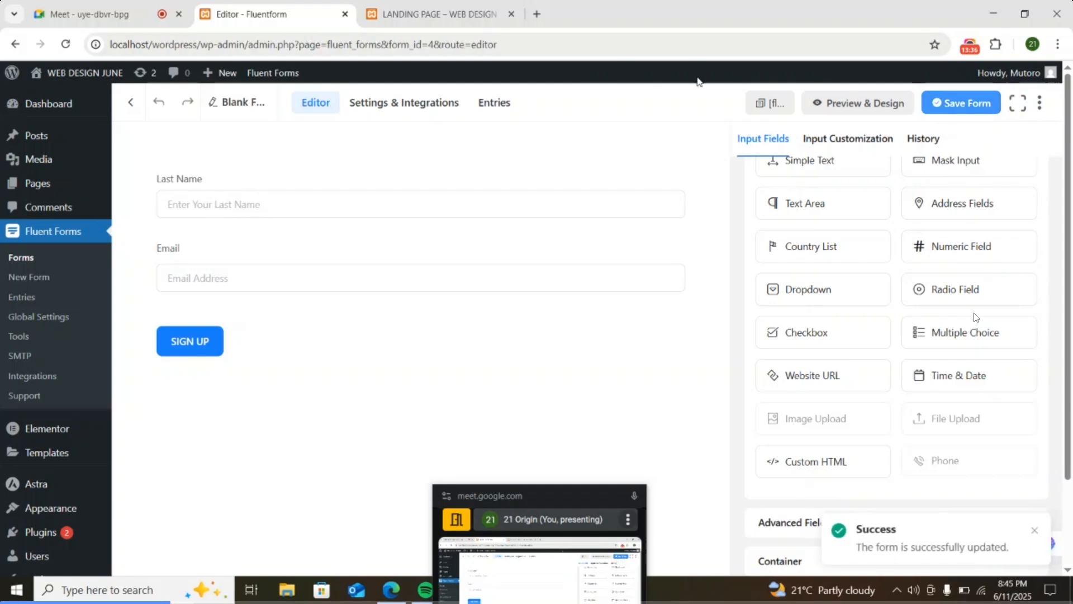
left_click(749, 107)
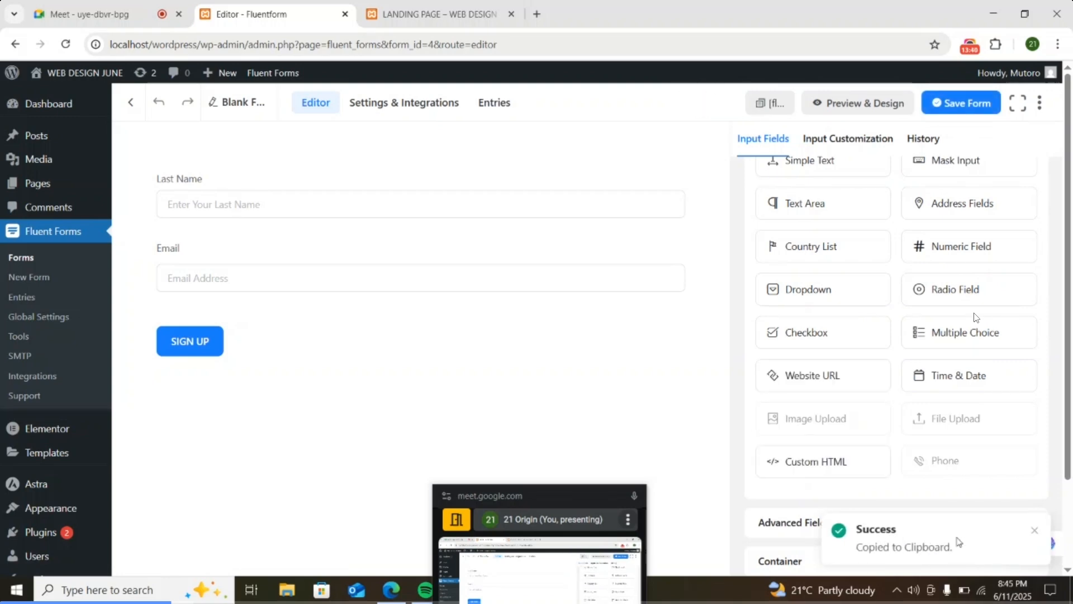
- Open the landing page for editing in Elementor
left_click(433, 11)
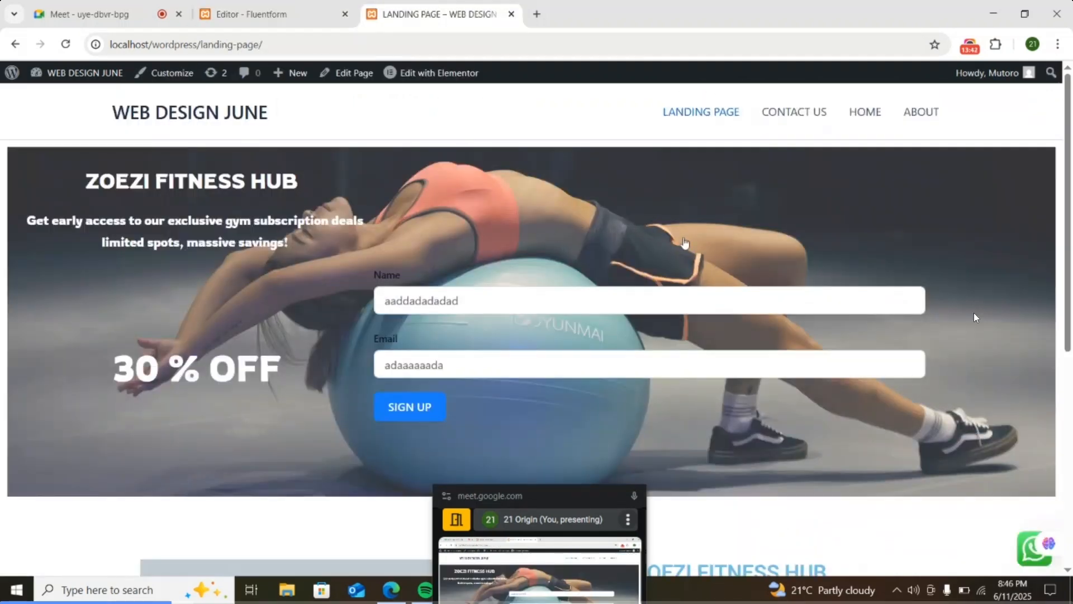
scroll(755, 239, "down", 7)
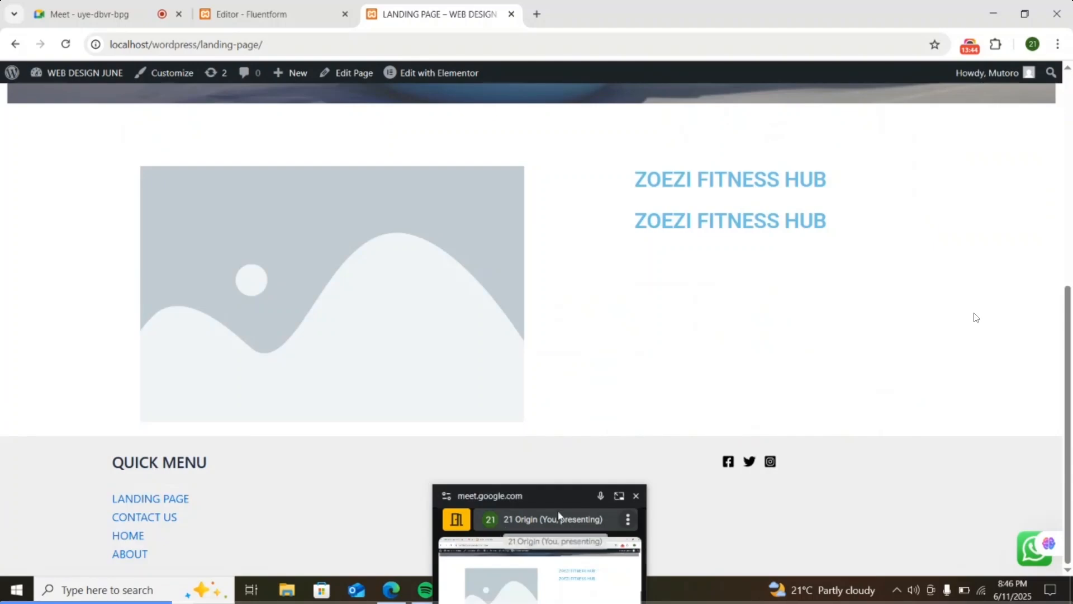
left_click_drag(503, 495, 802, 488)
scroll(811, 411, "up", 7)
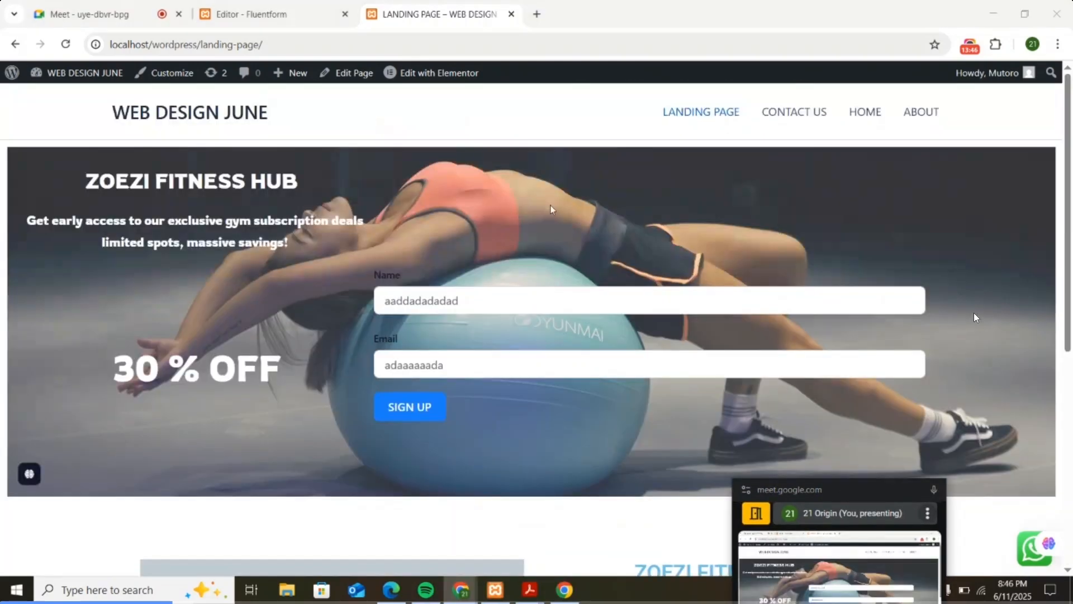
left_click(467, 81)
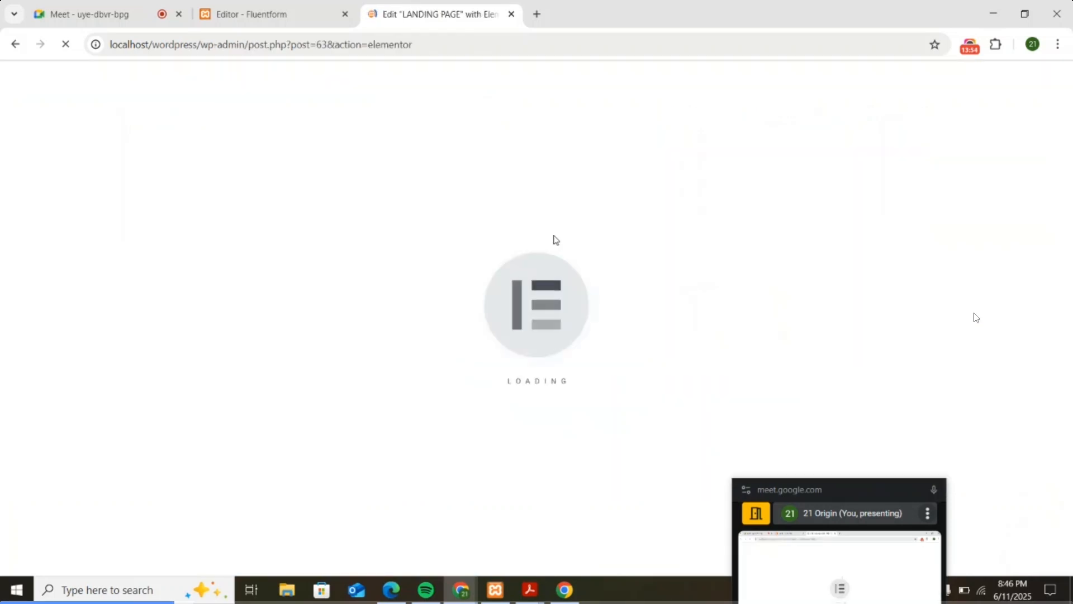
left_click_drag(844, 489, 847, 521)
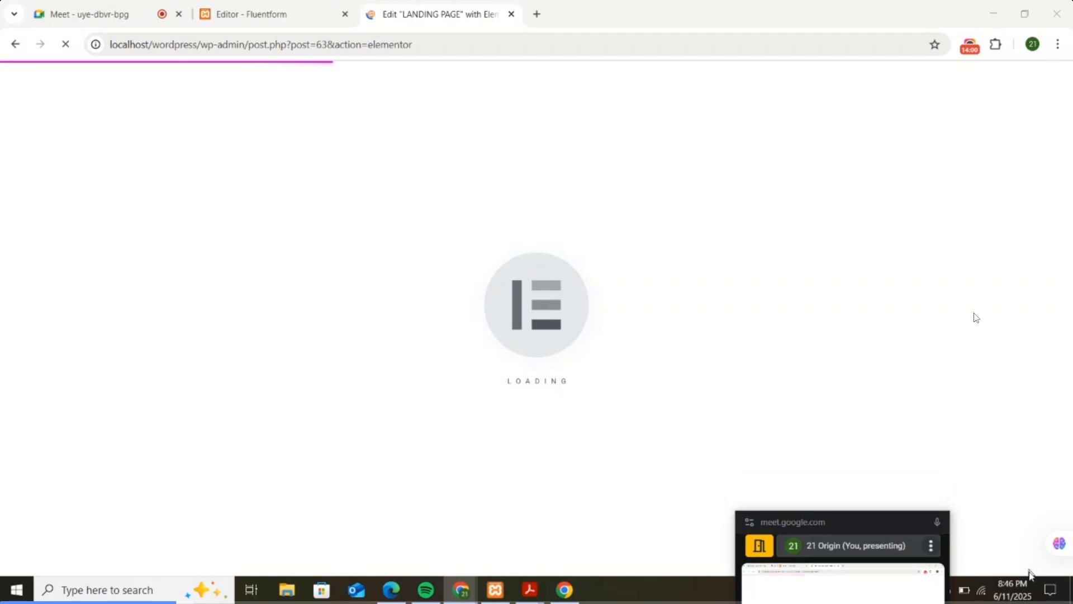
left_click(1050, 589)
left_click(564, 283)
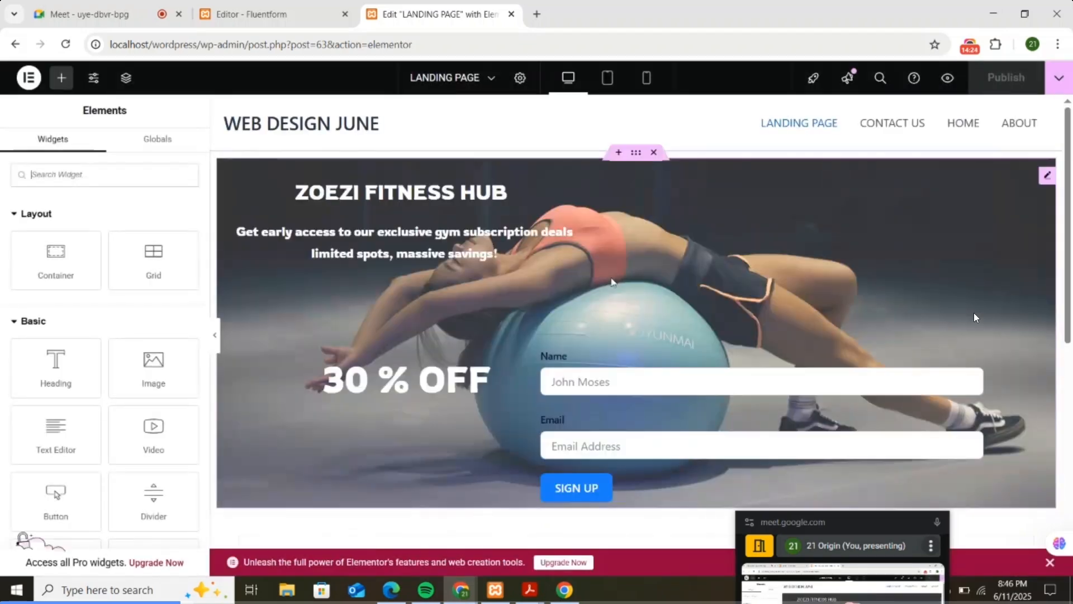
- Search the widgets for "short" and try to place the Shortcode widget in the empty drop area above the page footer
scroll(721, 286, "down", 7)
scroll(727, 271, "up", 7)
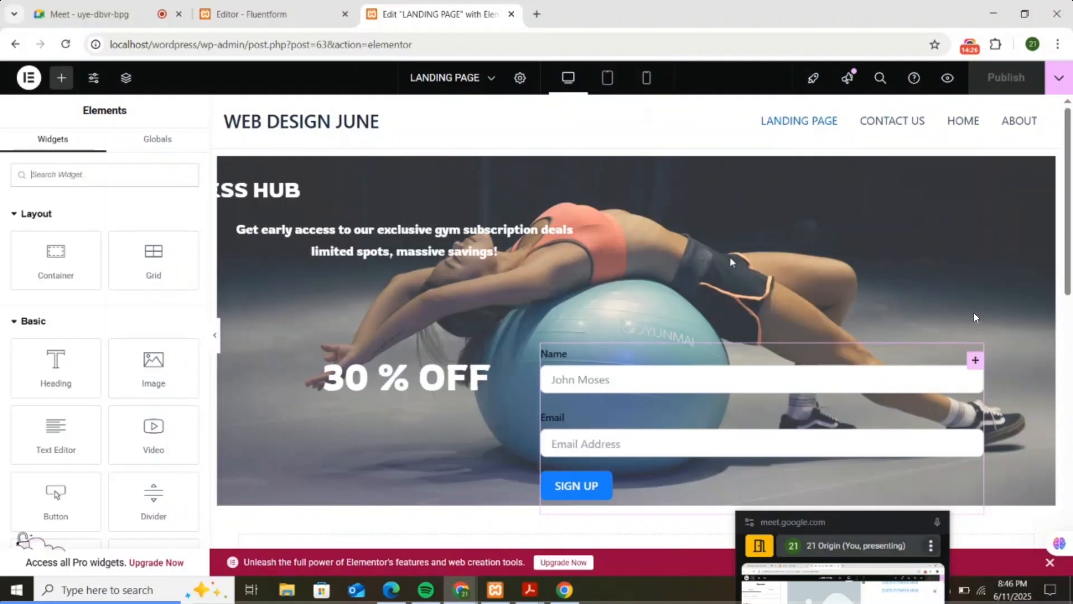
scroll(676, 157, "down", 5)
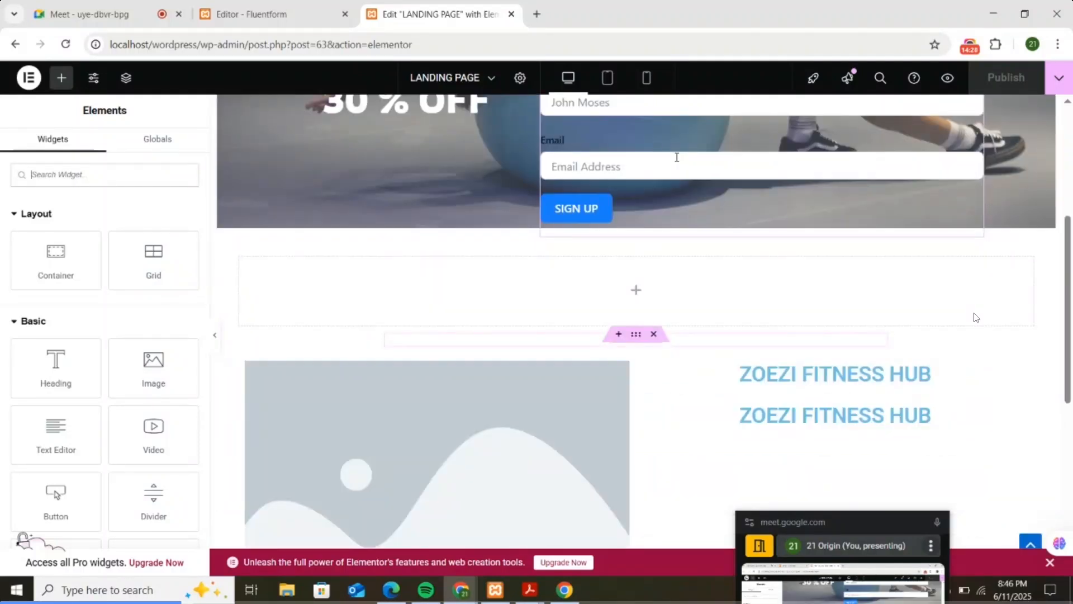
scroll(736, 204, "down", 6)
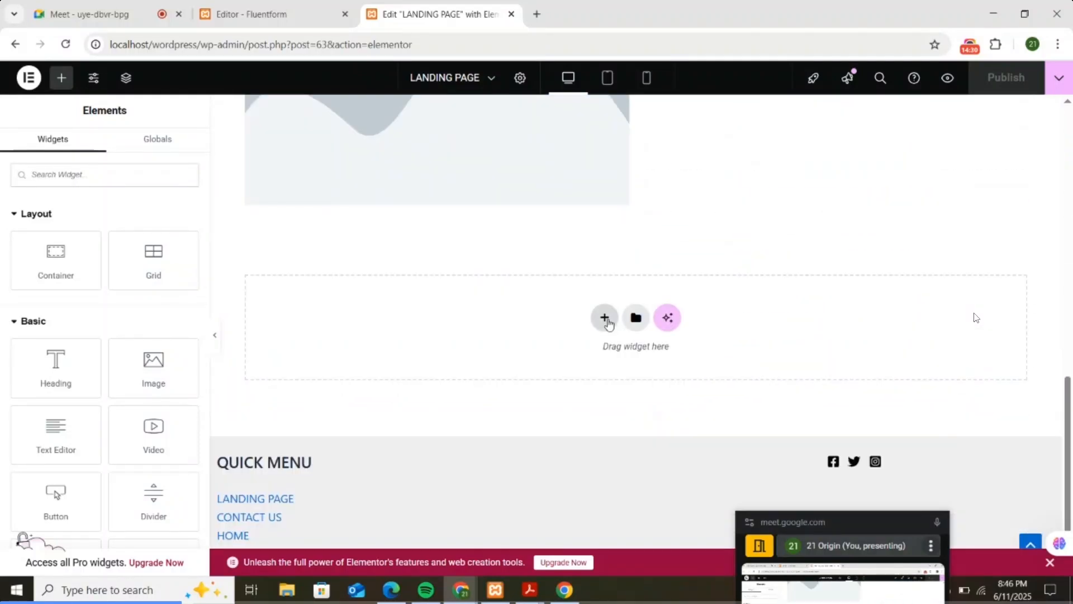
left_click(606, 318)
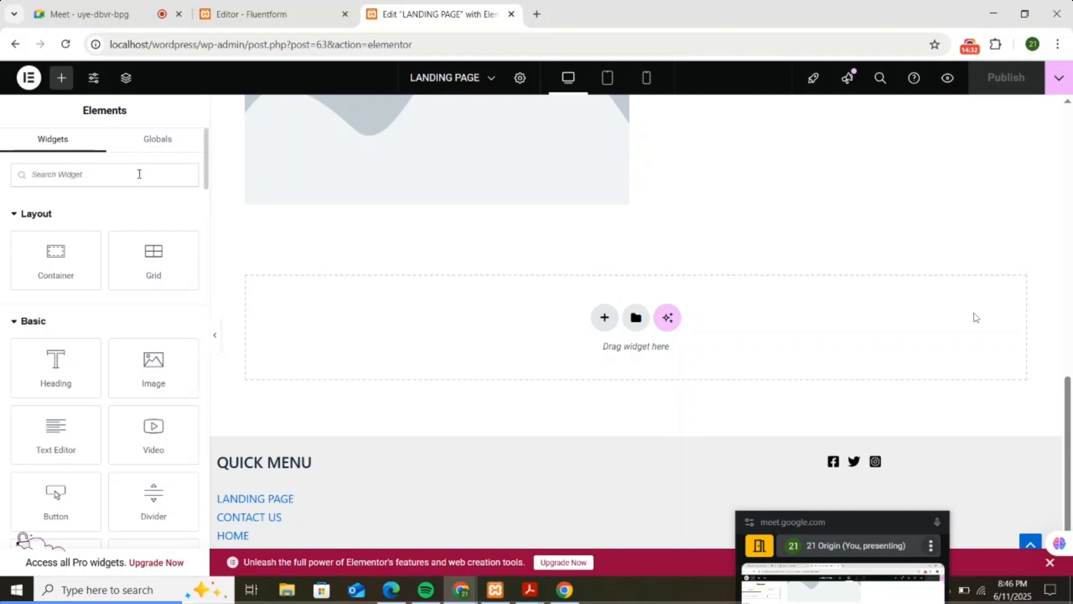
type("SH")
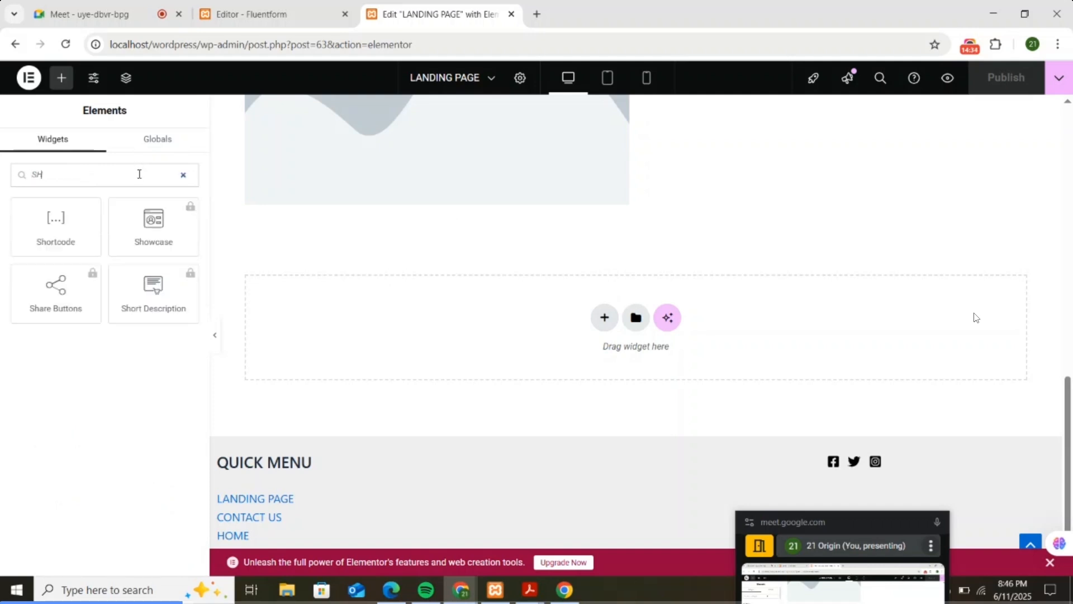
key("BackSpace")
key("BackSpace")
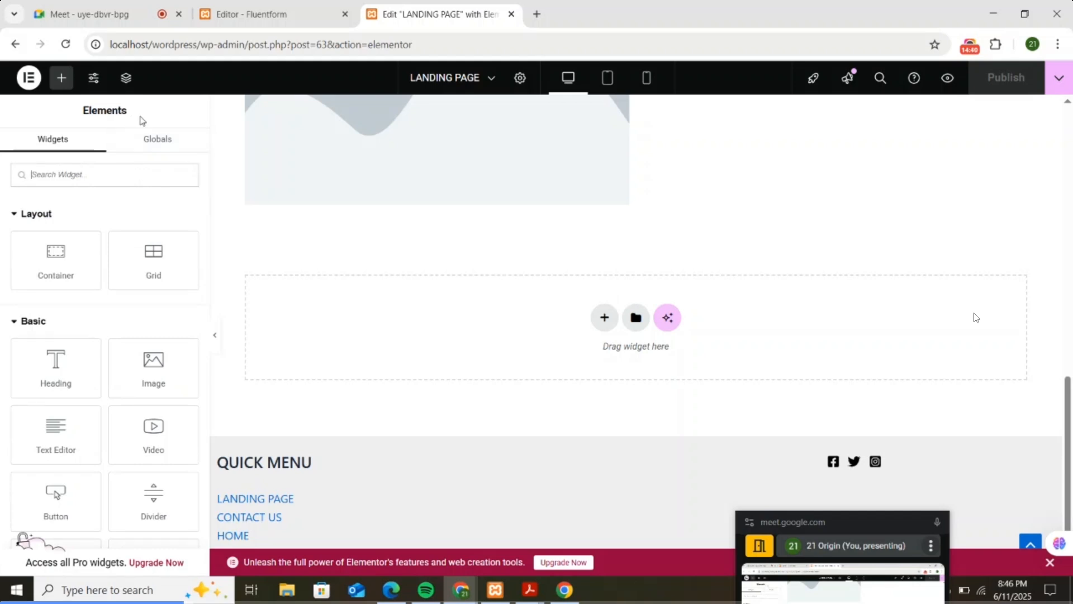
type("short")
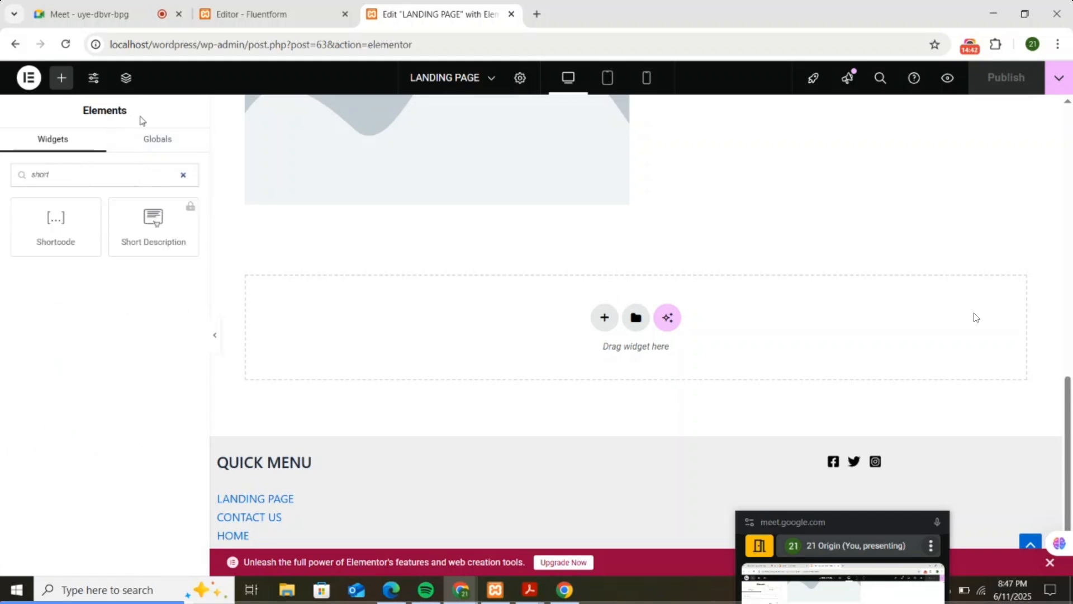
left_click_drag(56, 223, 357, 358)
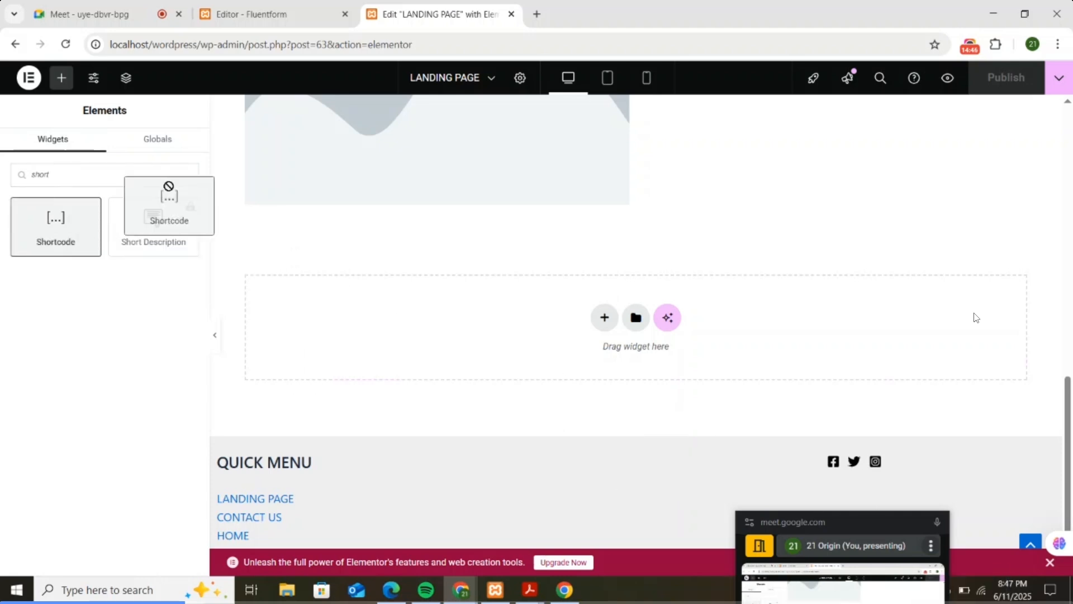
- Add a flexbox container with the single-column, downward structure below the landing page's image section
left_click(604, 317)
left_click(581, 364)
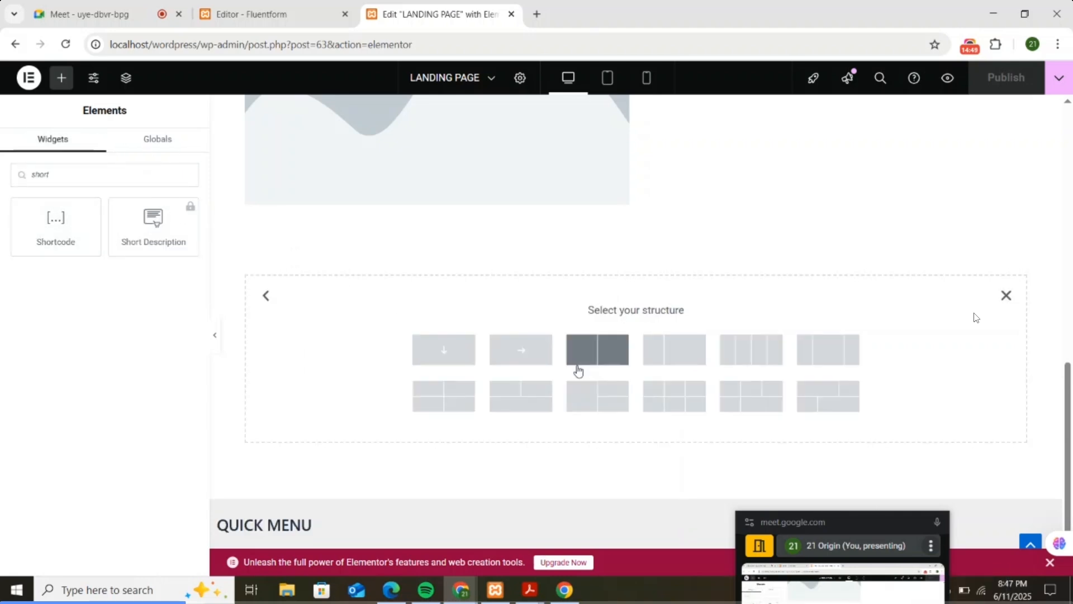
left_click(468, 359)
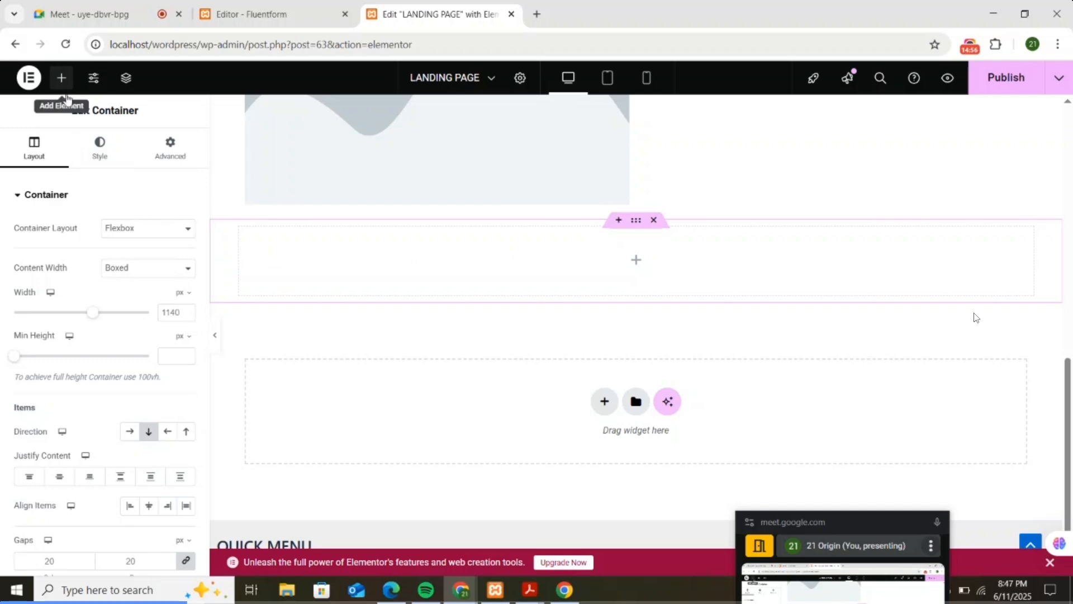
- Search the widgets for "short" and place the Shortcode widget in the new empty container
left_click(62, 78)
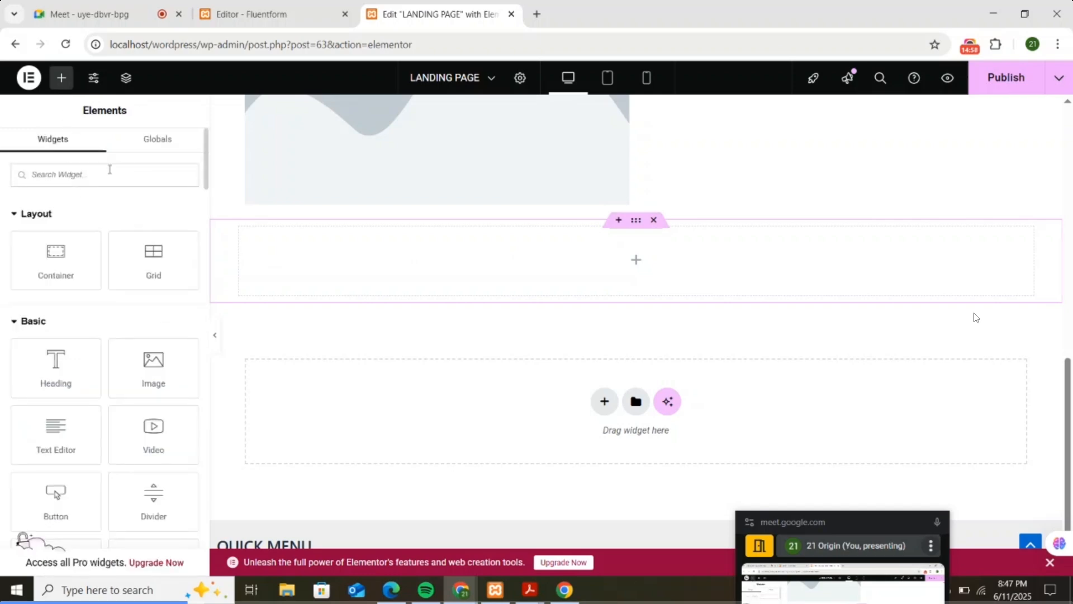
type("short")
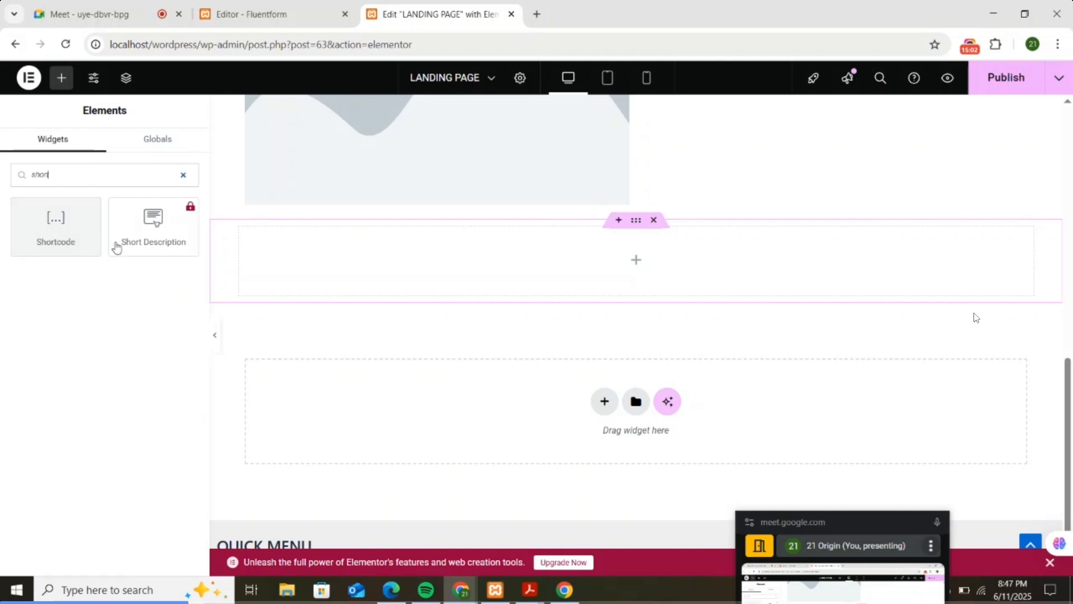
left_click_drag(54, 220, 571, 250)
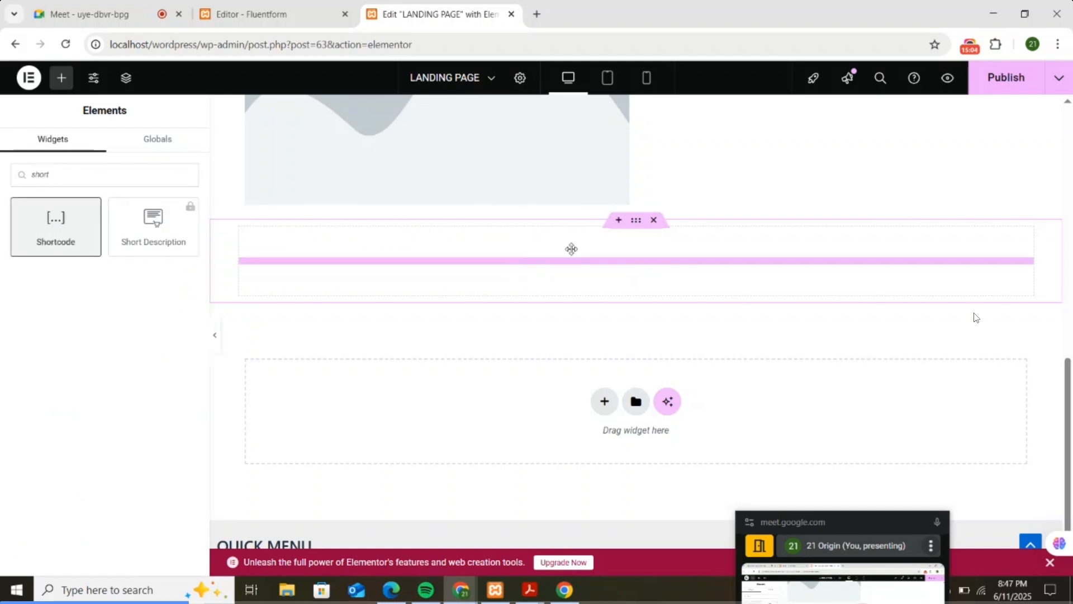
- Copy the sign-up form's shortcode from Fluent Forms and enter [fluentform id="4"] in the landing page's Shortcode widget
left_click(307, 12)
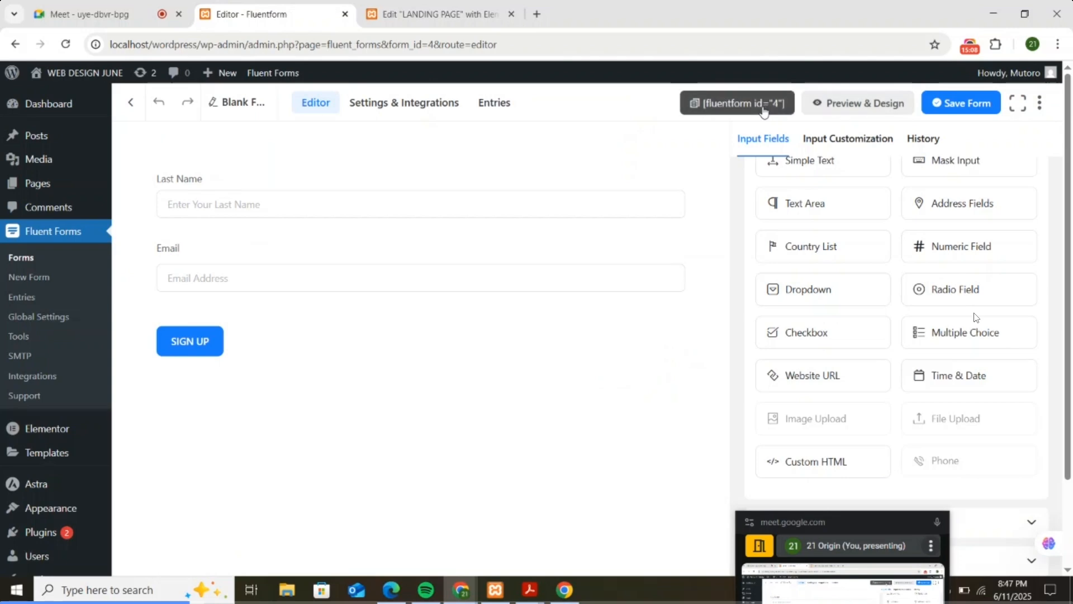
left_click(781, 112)
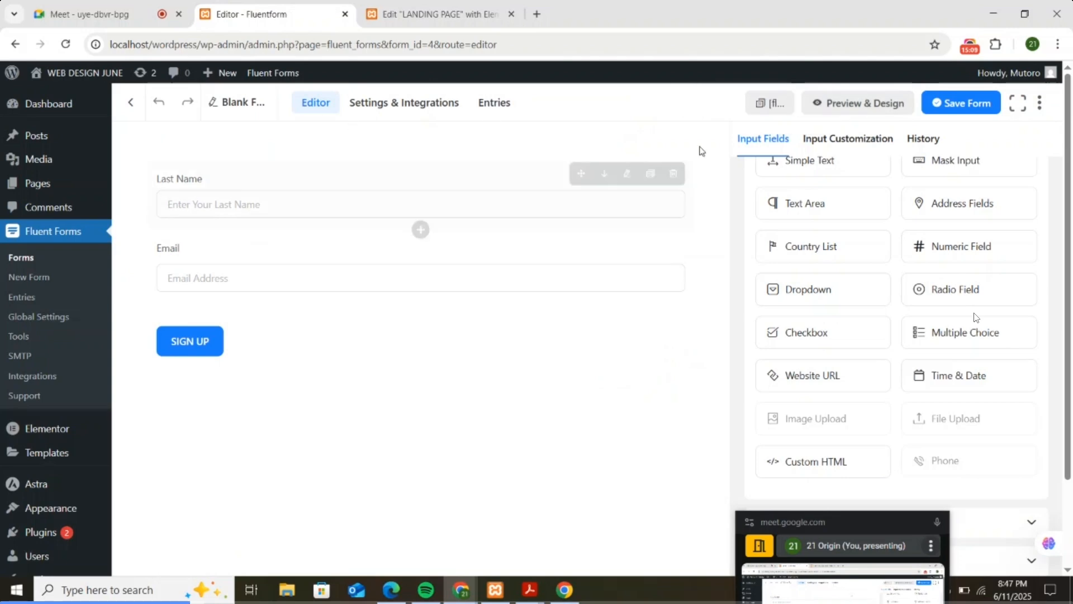
left_click(761, 109)
left_click(436, 13)
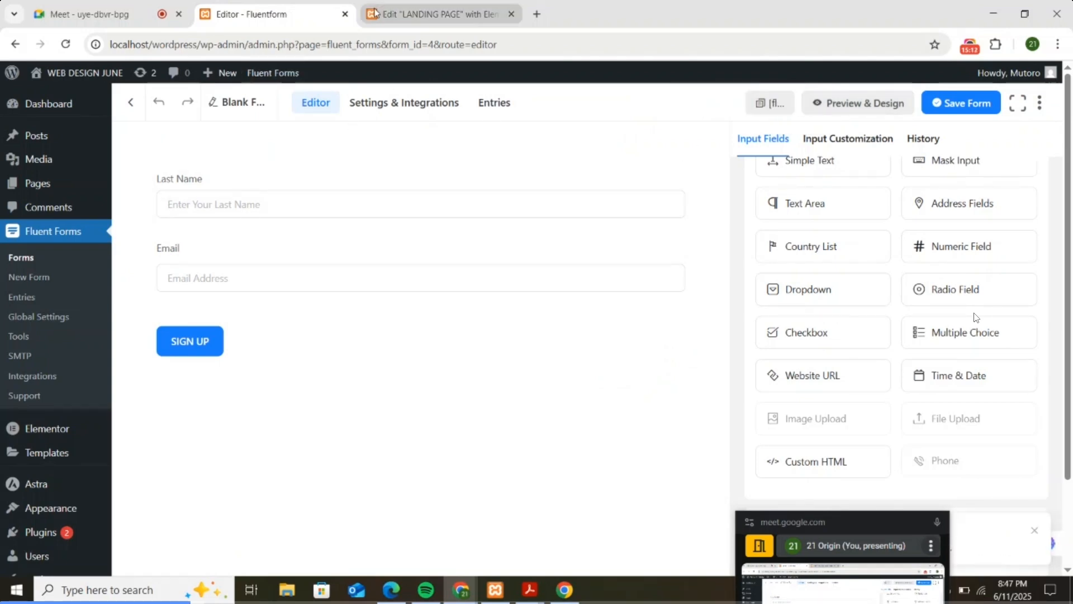
left_click(139, 276)
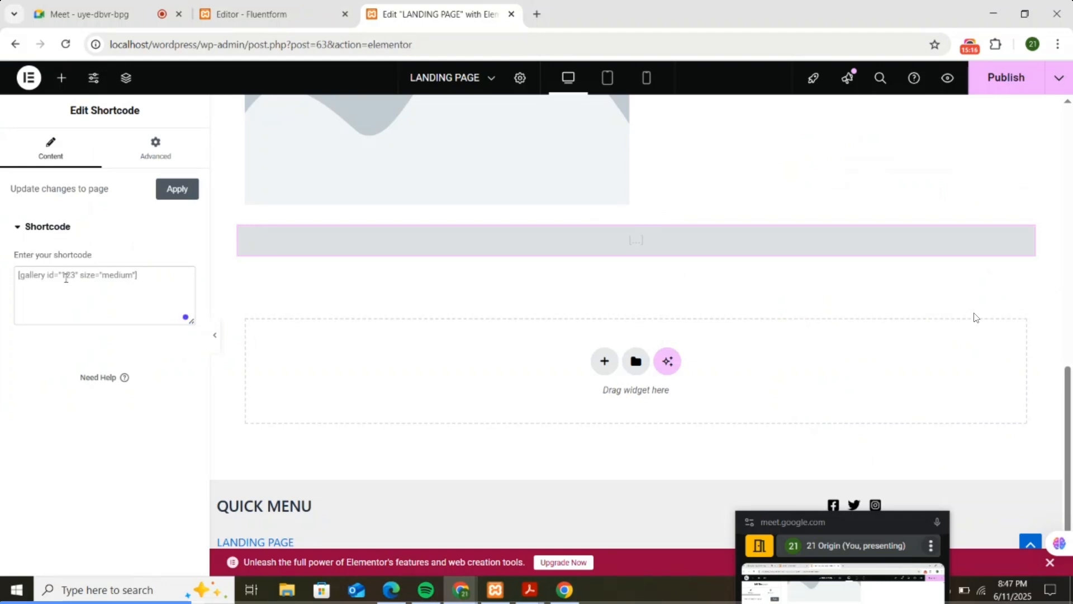
type("[fluentform id=\"4\"]")
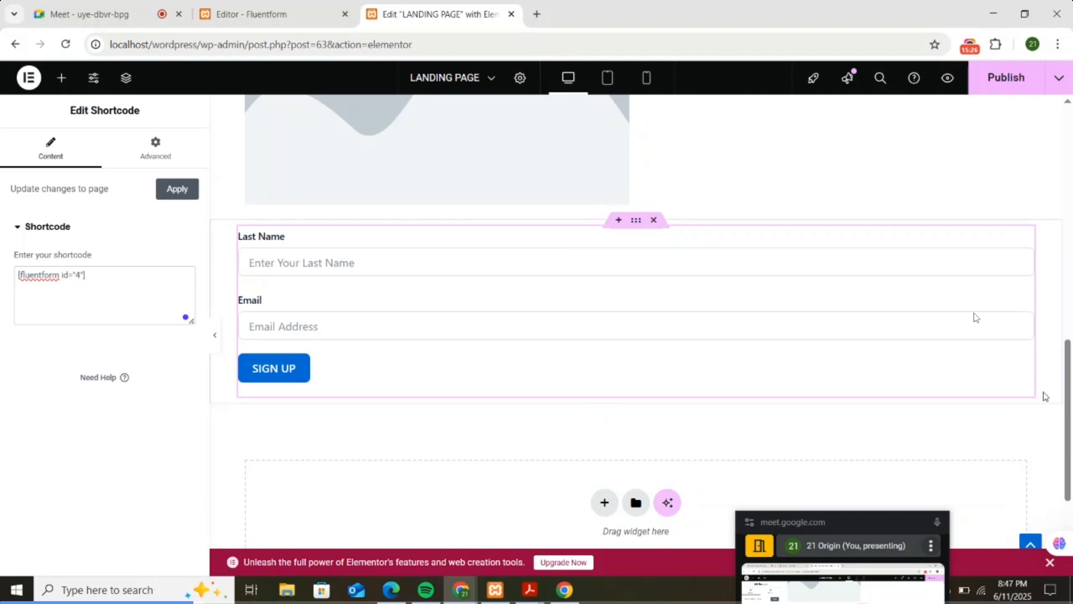
- Narrow the container holding the sign-up form to a width of about 50% and publish the landing page
left_click_drag(1007, 384, 646, 352)
left_click_drag(745, 282, 760, 352)
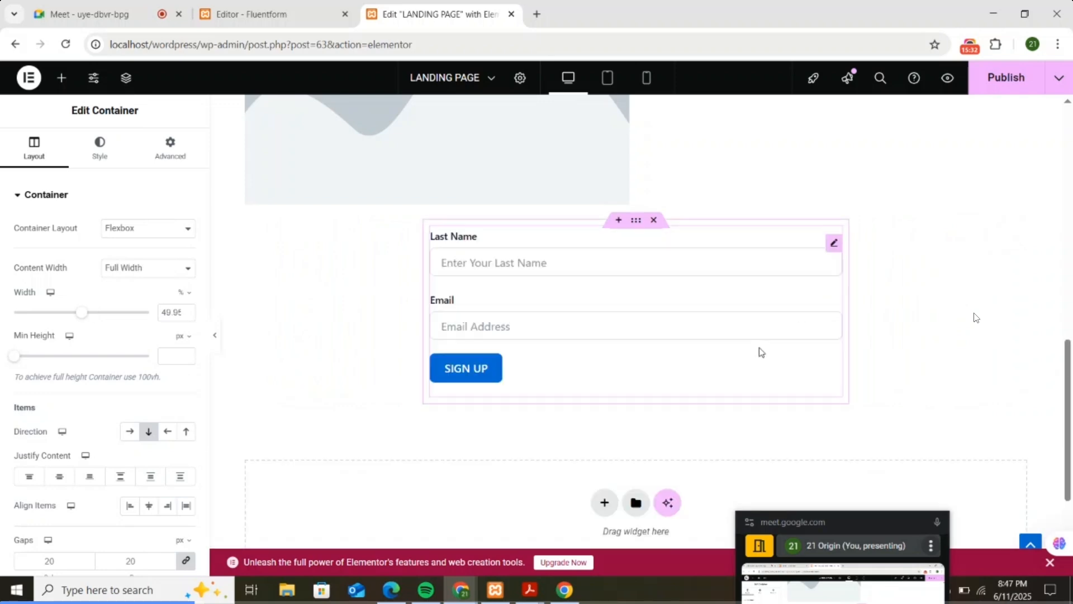
left_click(1006, 77)
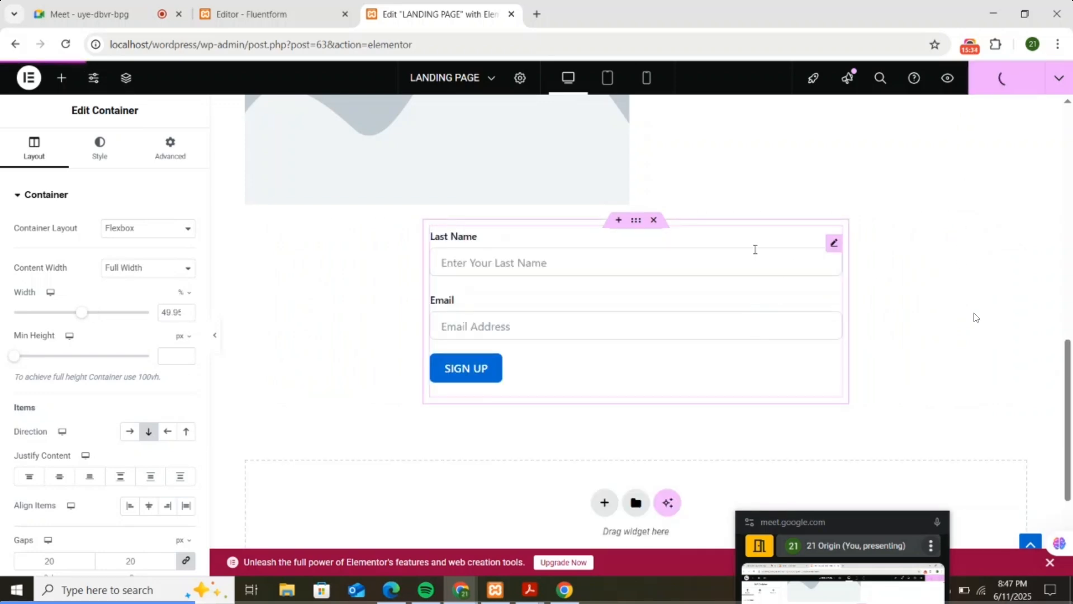
- Look over the landing page from the banner with its existing form down to the newly embedded sign-up form
scroll(841, 197, "up", 4)
scroll(841, 198, "down", 1)
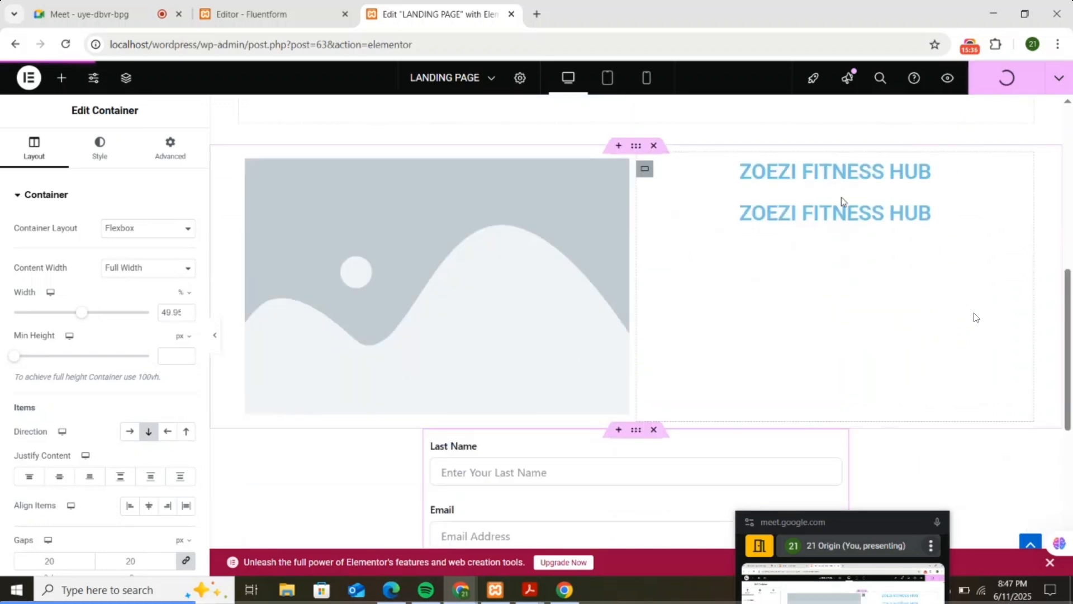
scroll(842, 198, "up", 1)
scroll(848, 196, "up", 5)
scroll(849, 195, "down", 4)
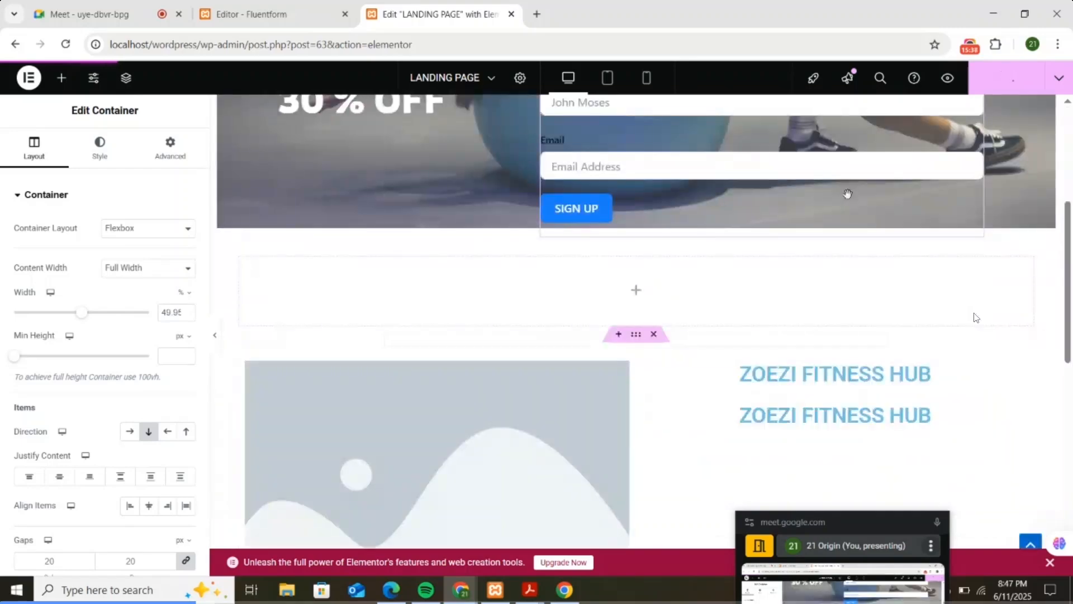
scroll(849, 195, "up", 4)
scroll(760, 240, "down", 7)
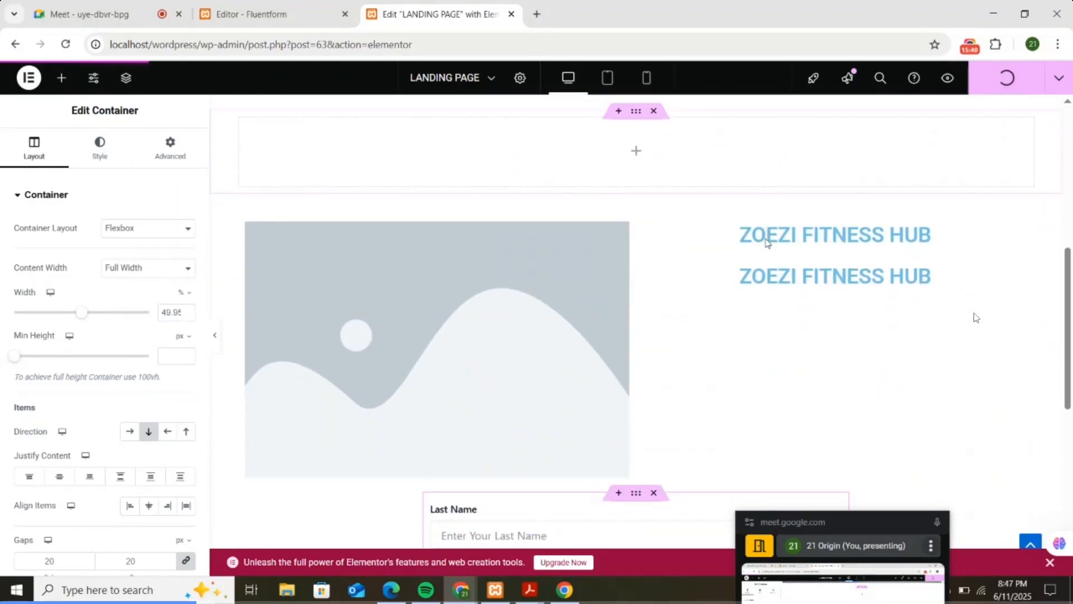
scroll(770, 237, "up", 5)
scroll(770, 237, "up", 2)
scroll(898, 235, "down", 9)
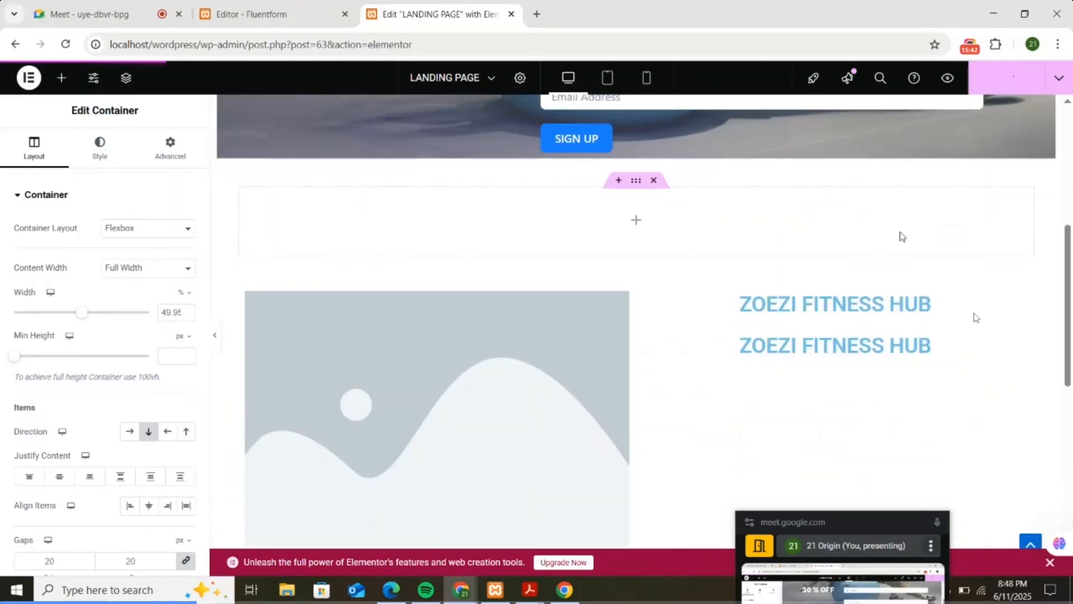
scroll(901, 236, "down", 3)
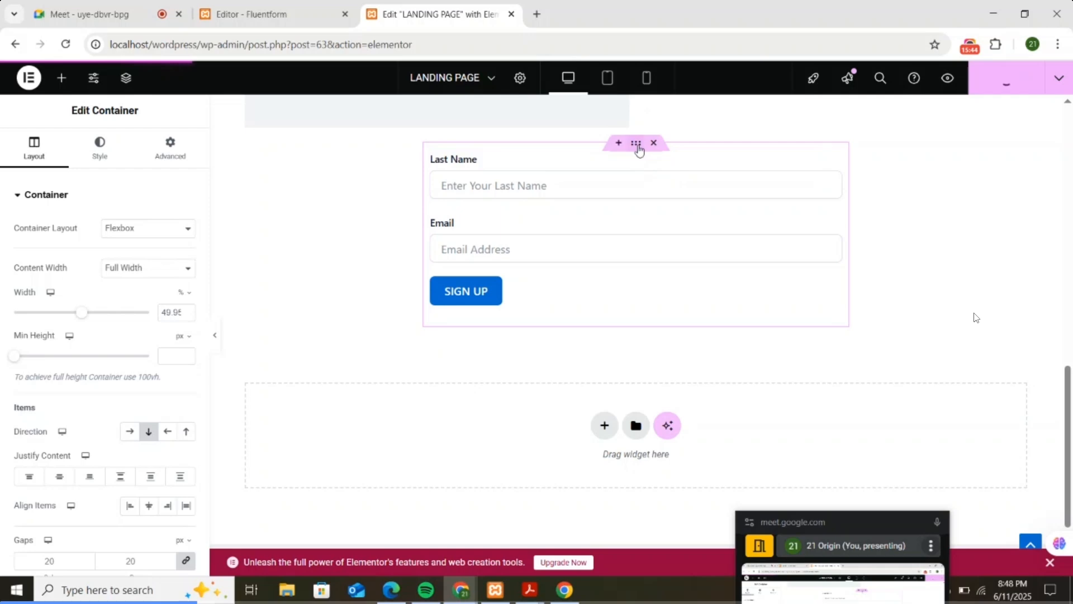
- Set the position of the sign-up form's Shortcode widget to Absolute in its advanced layout settings
left_click(171, 172)
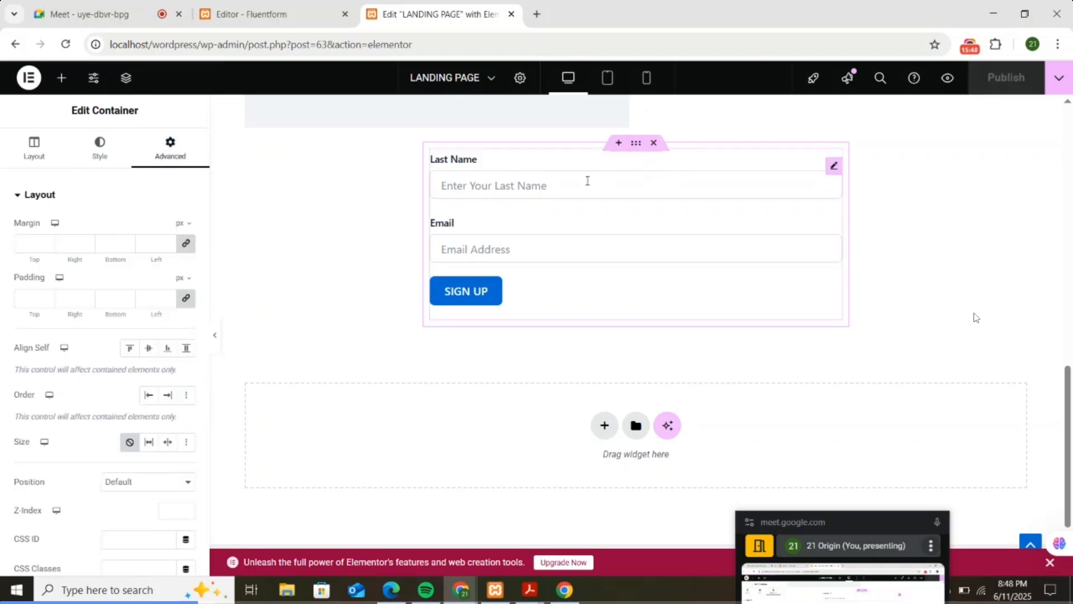
left_click(587, 180)
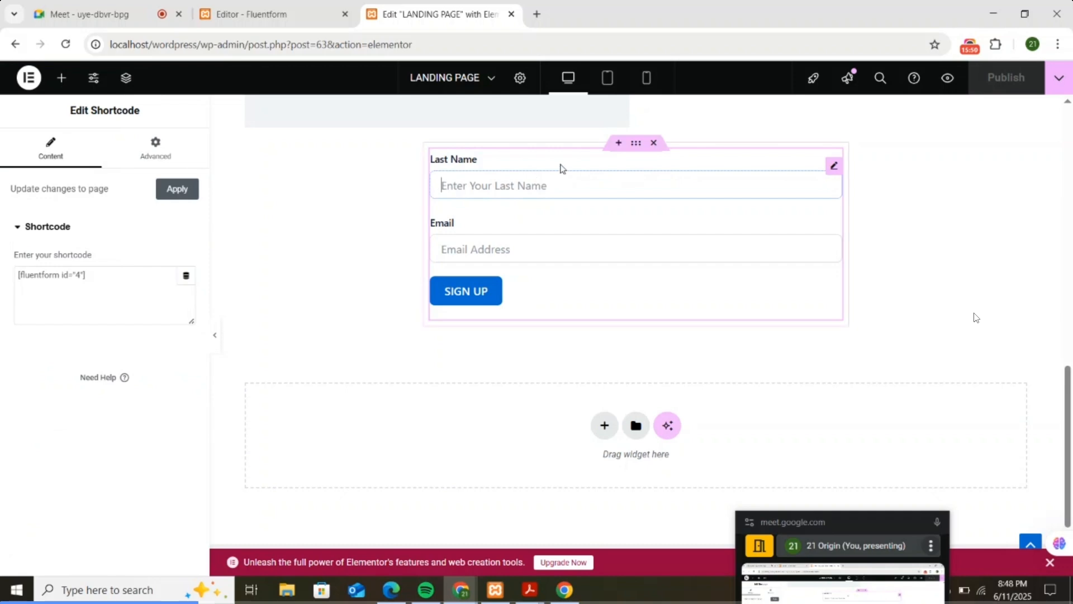
left_click(175, 157)
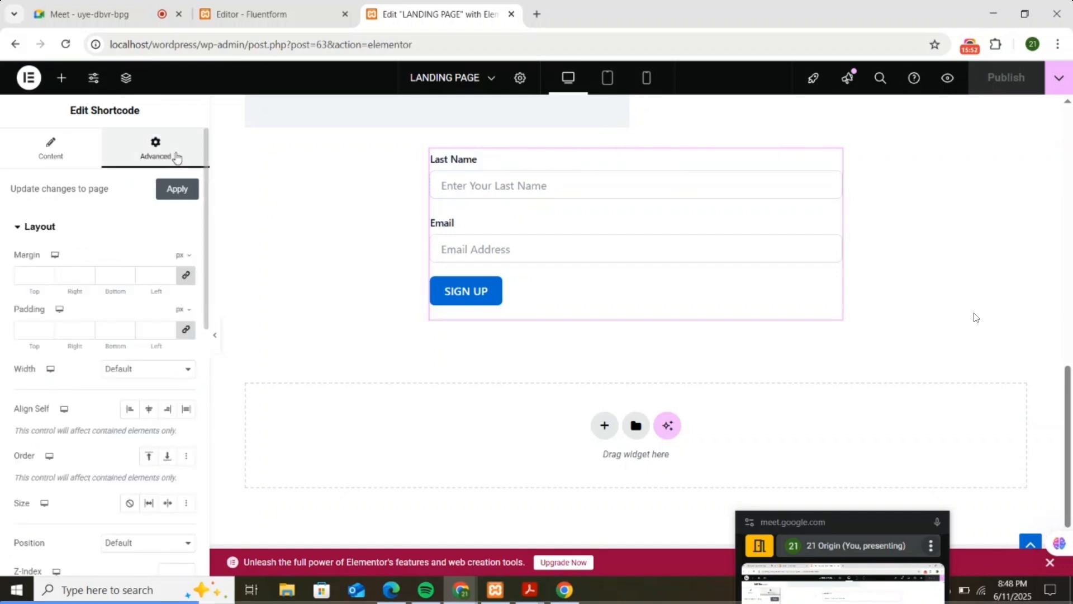
scroll(152, 268, "down", 4)
left_click(166, 335)
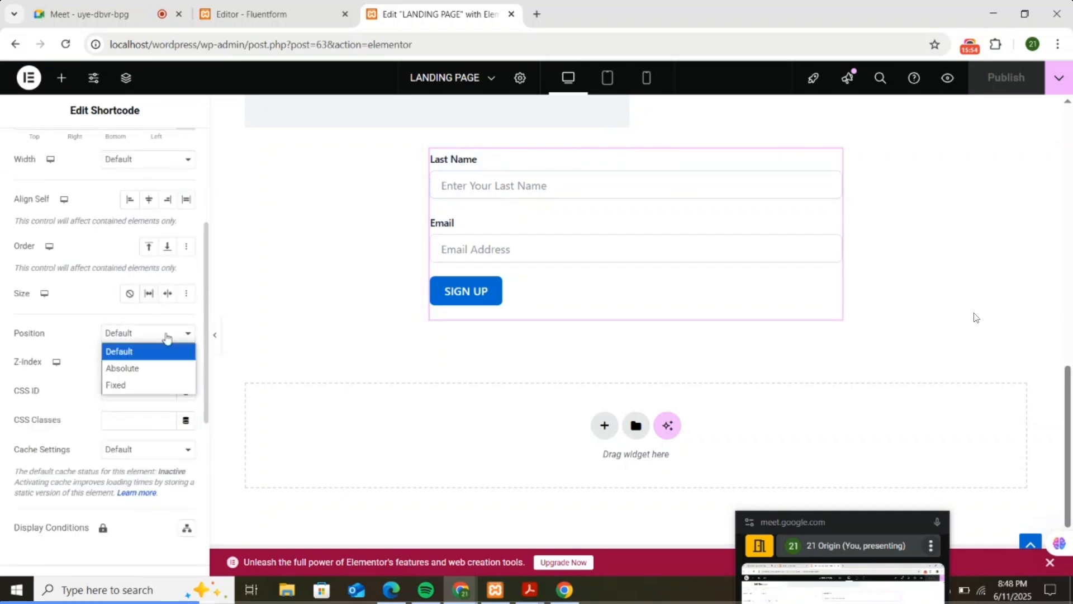
left_click(152, 367)
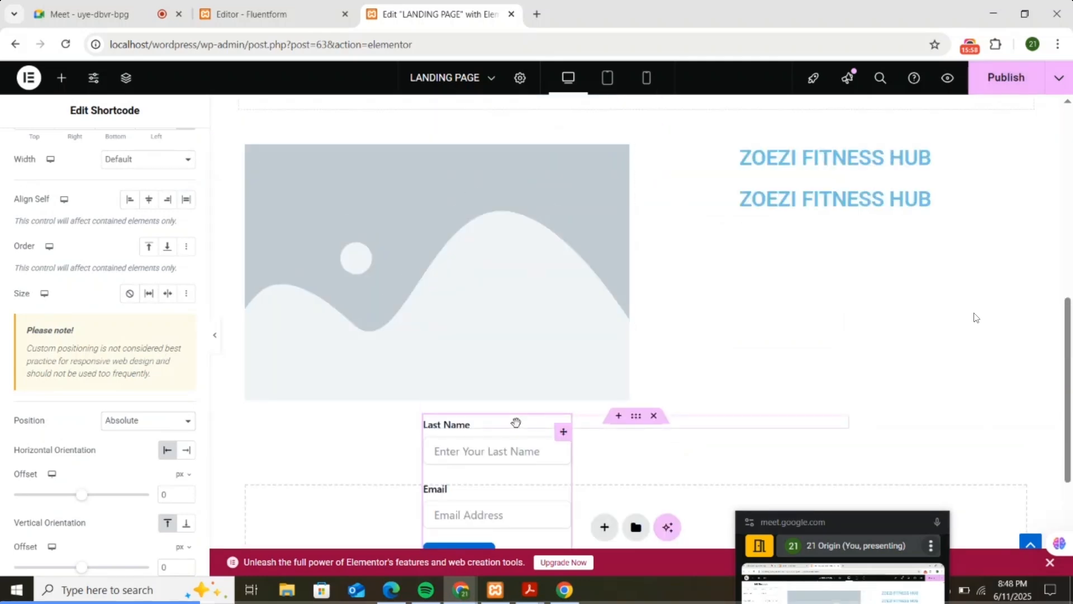
- Move the sign-up form onto the placeholder image, widen it to about 76.7%, and publish the landing page
left_click_drag(515, 422, 349, 191)
left_click_drag(421, 271, 591, 274)
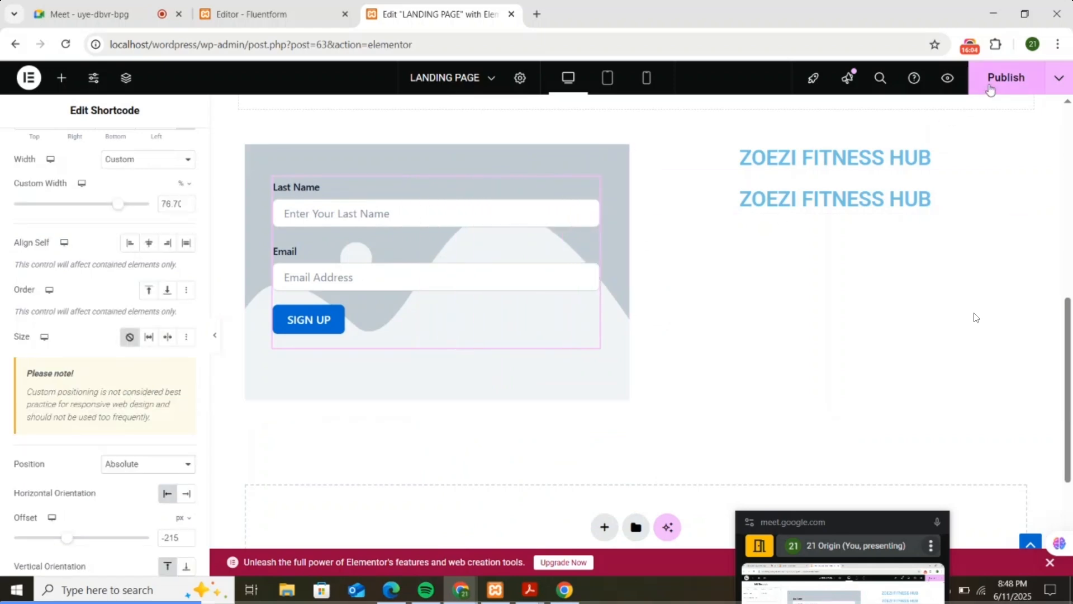
left_click(1006, 79)
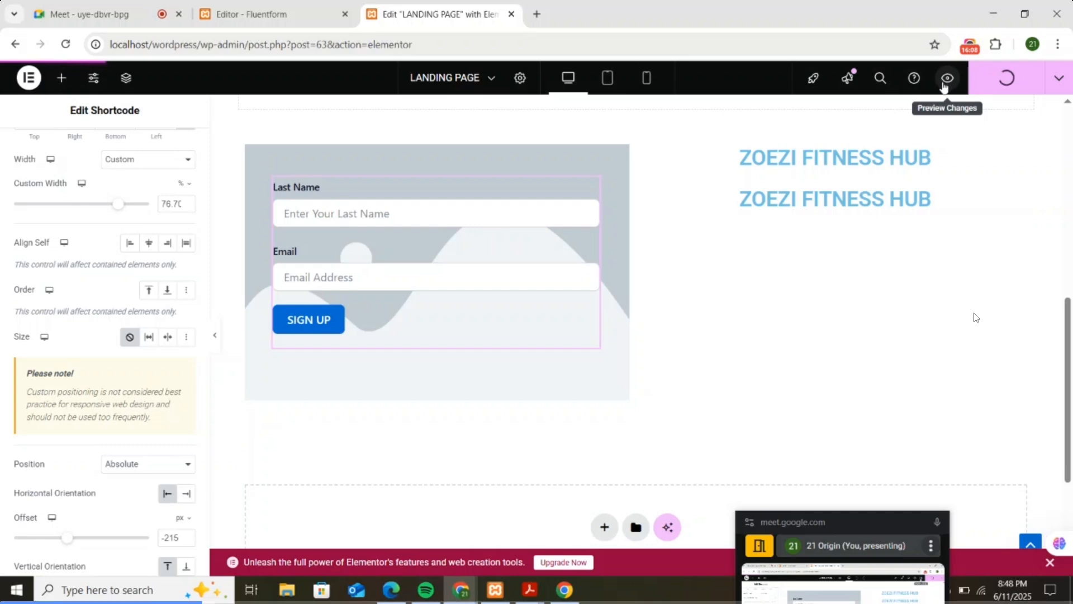
- Check the form's placement over the placeholder image and open a preview of the landing page
scroll(605, 306, "up", 3)
scroll(605, 305, "down", 2)
scroll(604, 305, "down", 1)
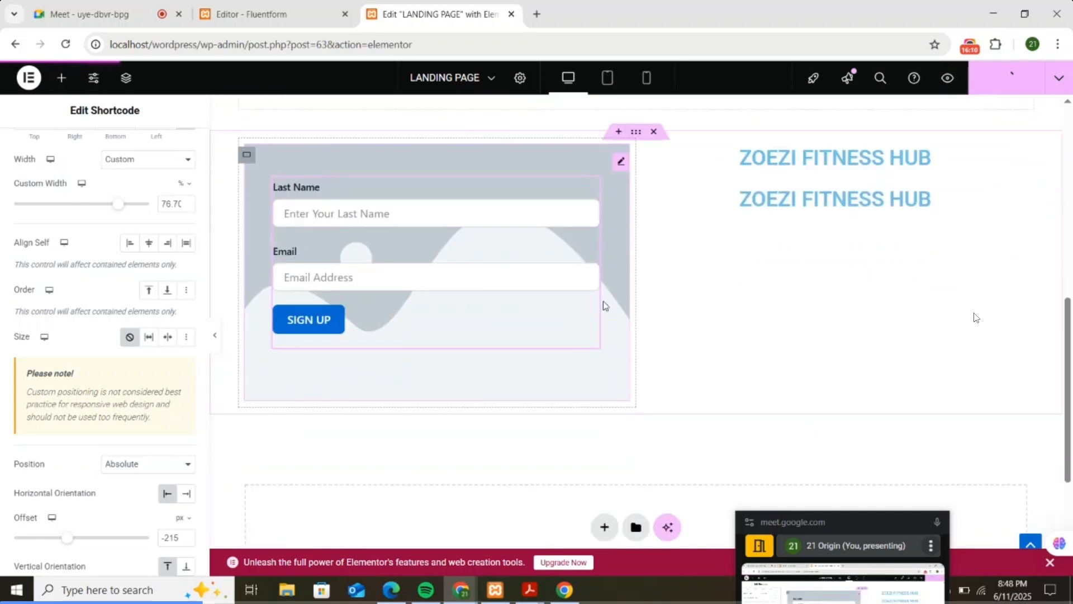
scroll(604, 304, "up", 1)
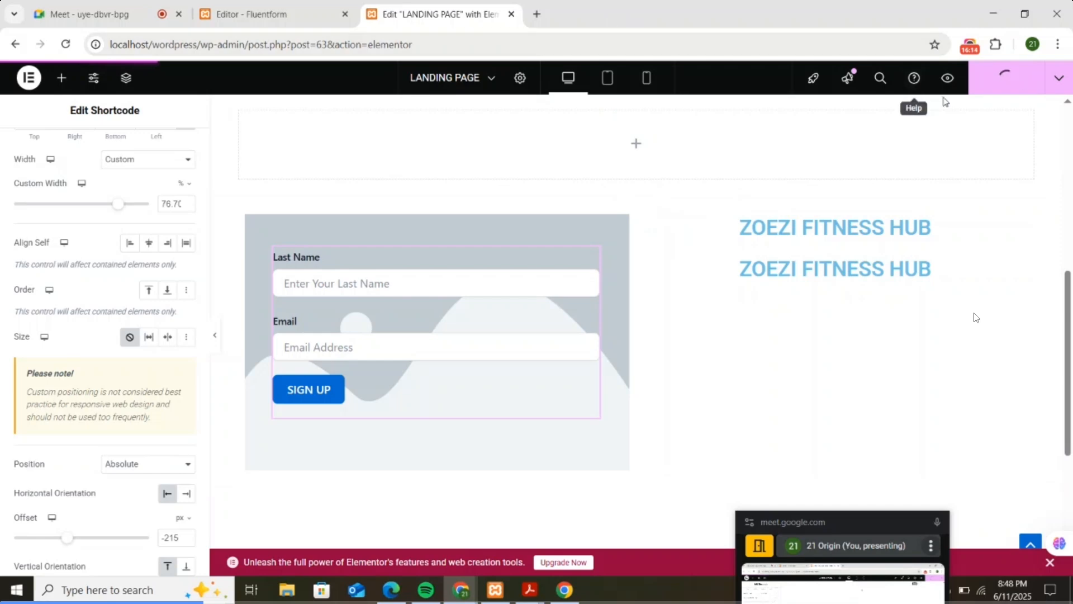
scroll(916, 154, "up", 5)
scroll(921, 160, "down", 3)
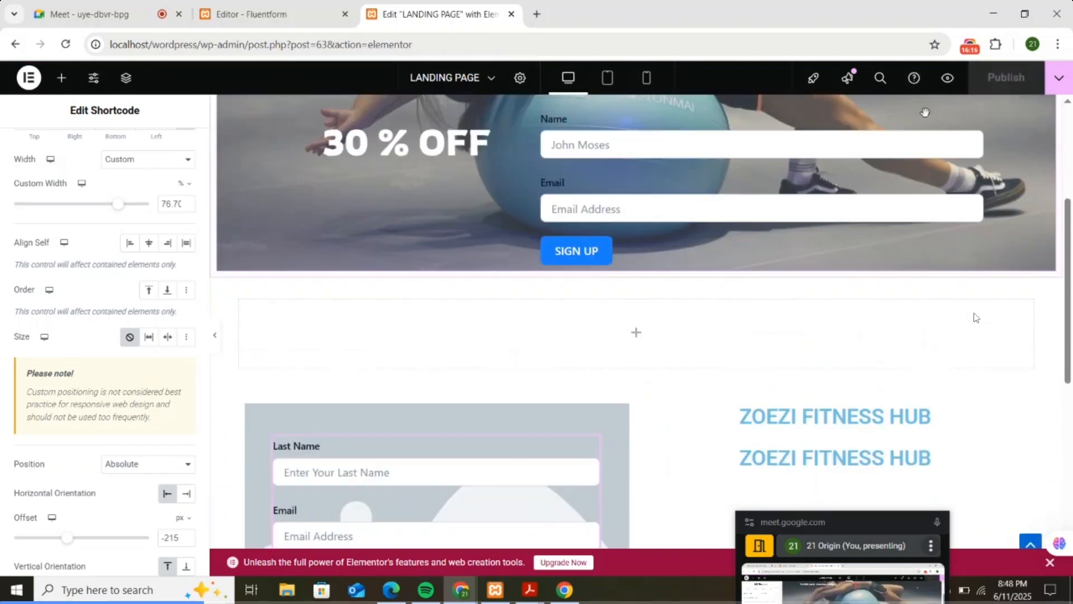
left_click(947, 78)
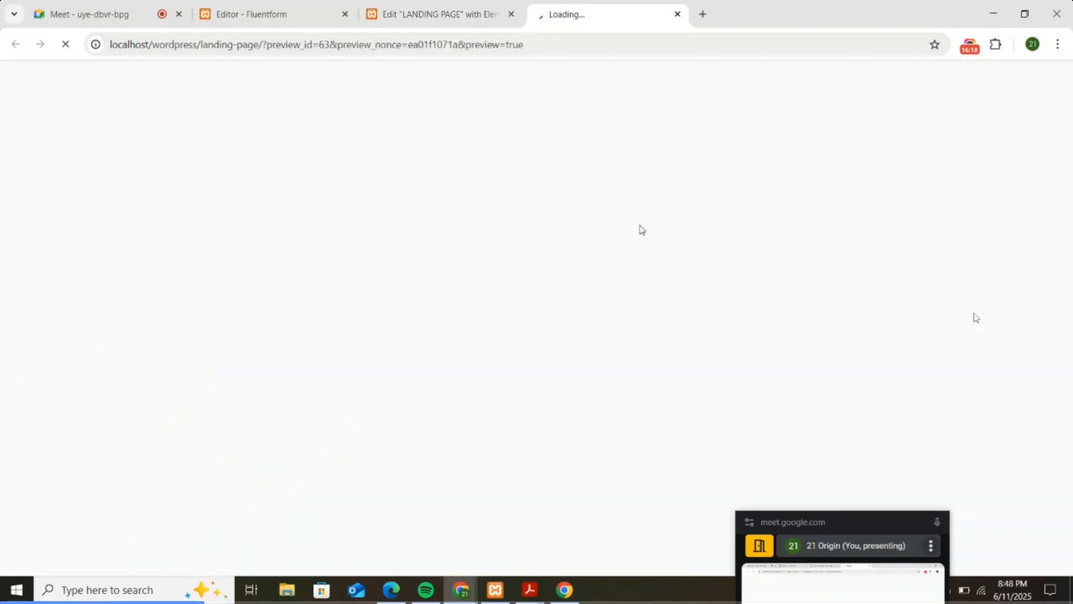
- Examine the previewed landing page, comparing the banner's form with the one over the placeholder image
left_click_drag(852, 523, 857, 531)
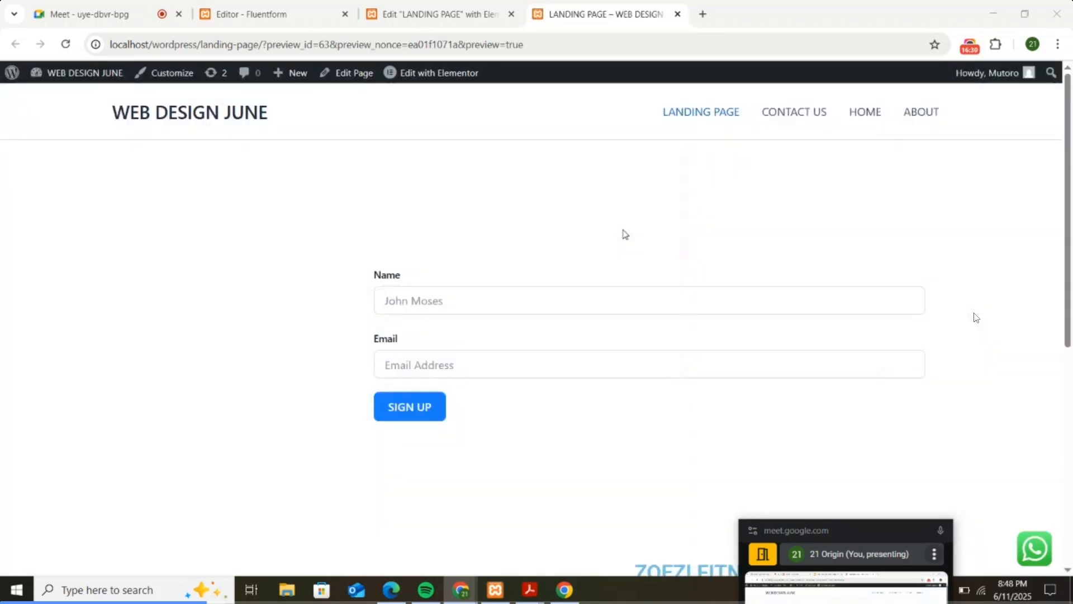
scroll(592, 311, "down", 6)
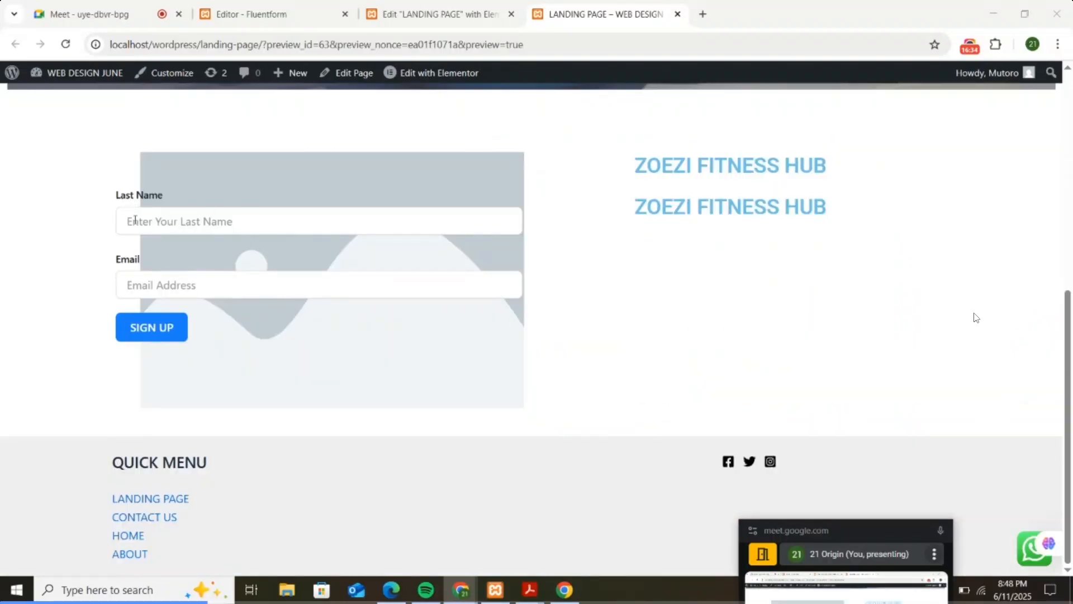
left_click(179, 286)
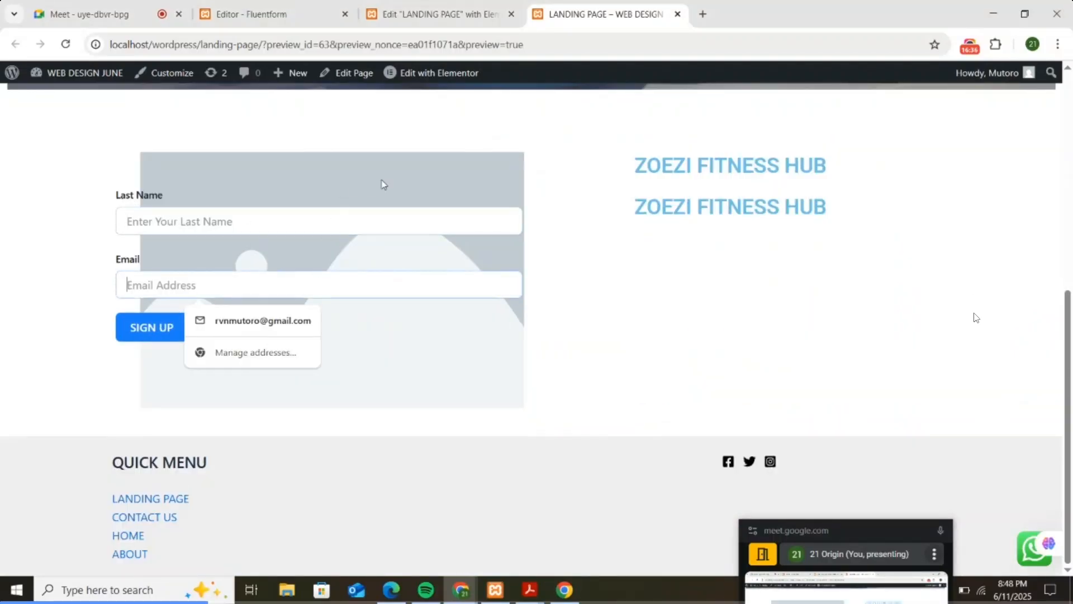
scroll(400, 251, "up", 6)
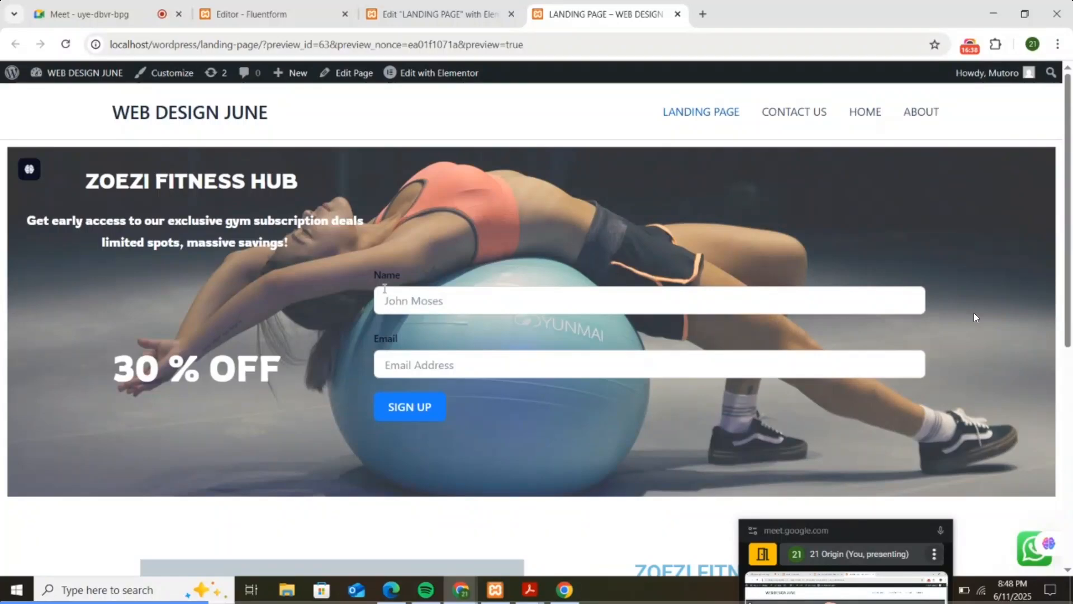
scroll(544, 331, "down", 1)
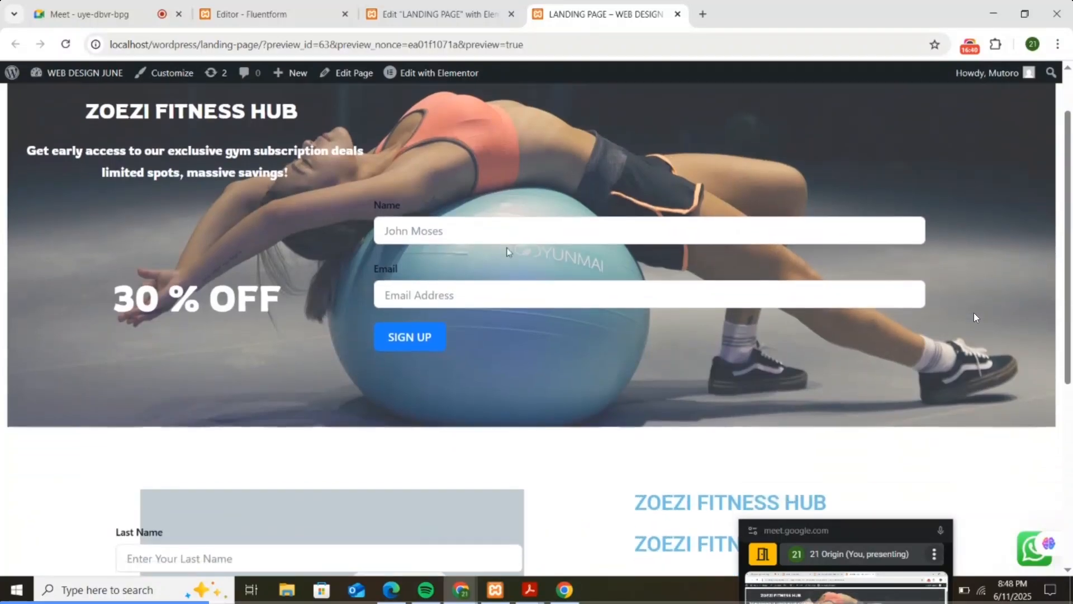
scroll(706, 227, "down", 5)
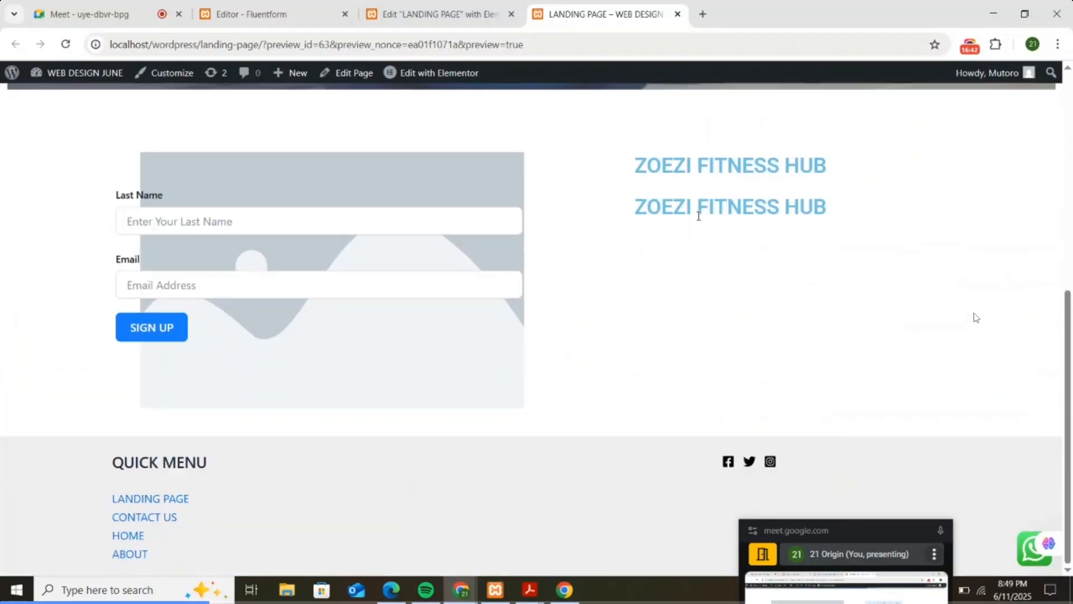
scroll(699, 222, "up", 6)
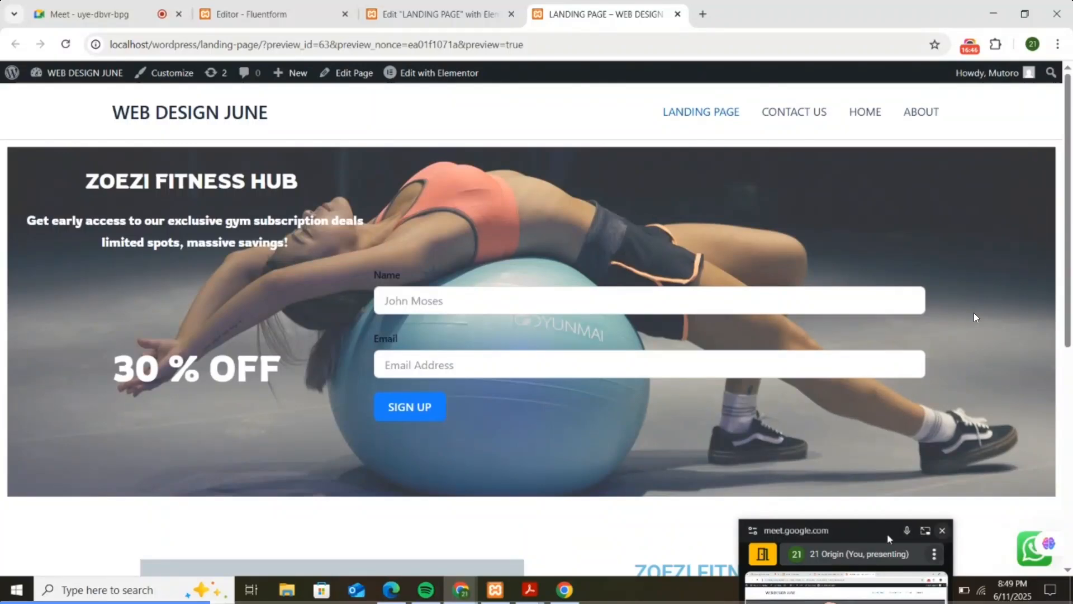
left_click_drag(874, 532, 941, 541)
scroll(815, 238, "down", 2)
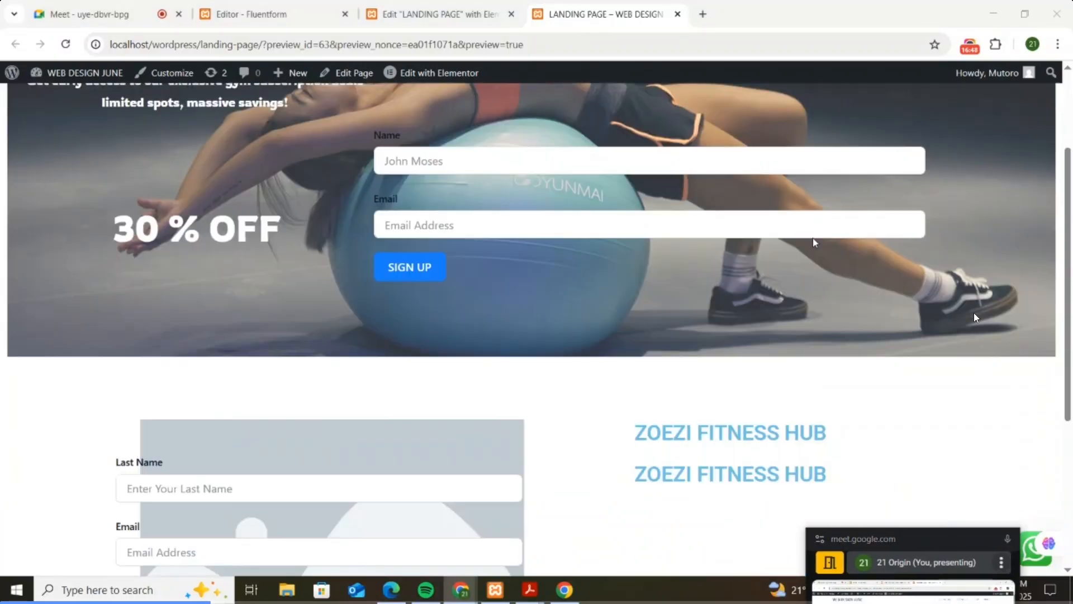
scroll(812, 241, "down", 2)
scroll(809, 236, "up", 5)
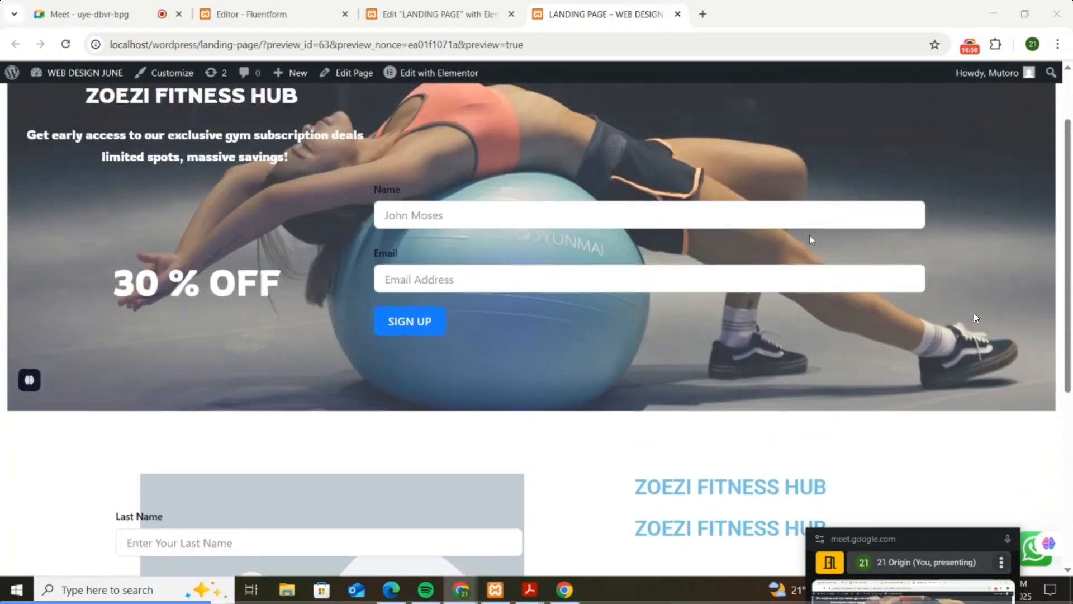
- Switch to the Google Meet call and move its floating window up to show the participants
left_click(89, 14)
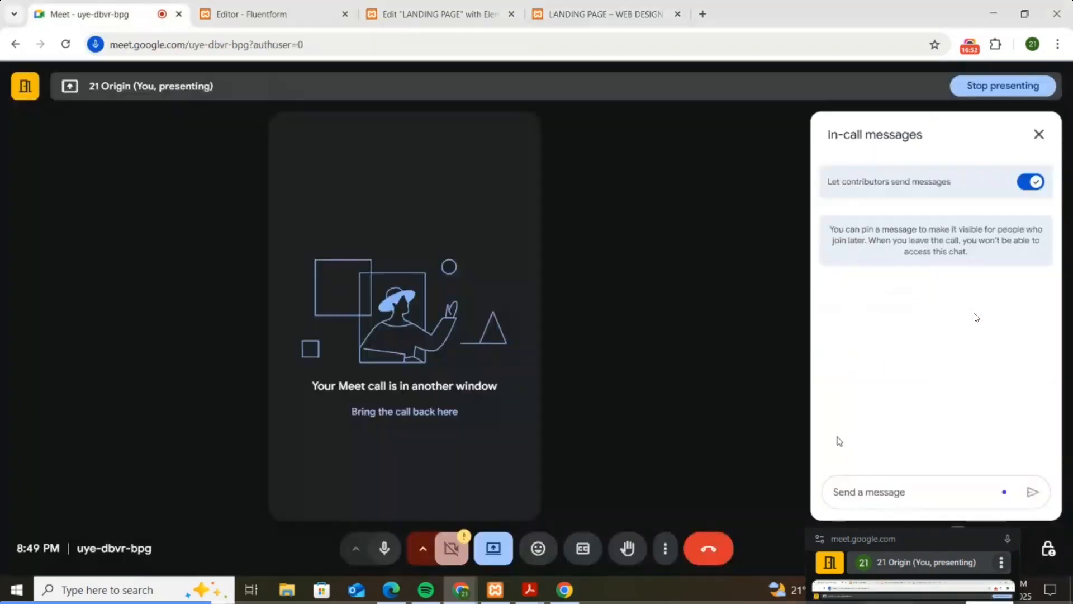
left_click_drag(915, 538, 711, 303)
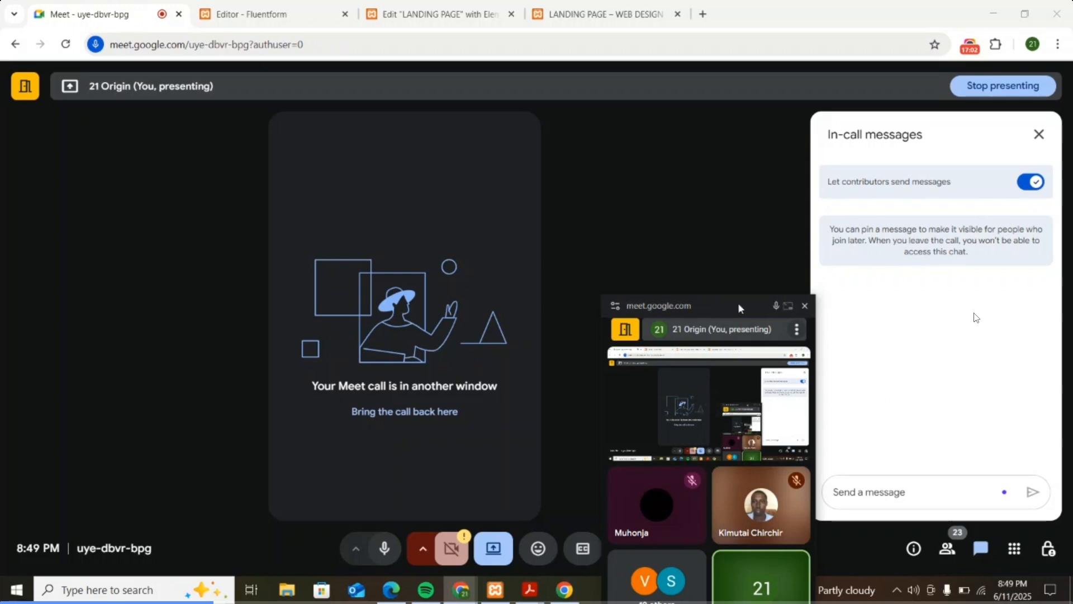
left_click_drag(738, 303, 761, 315)
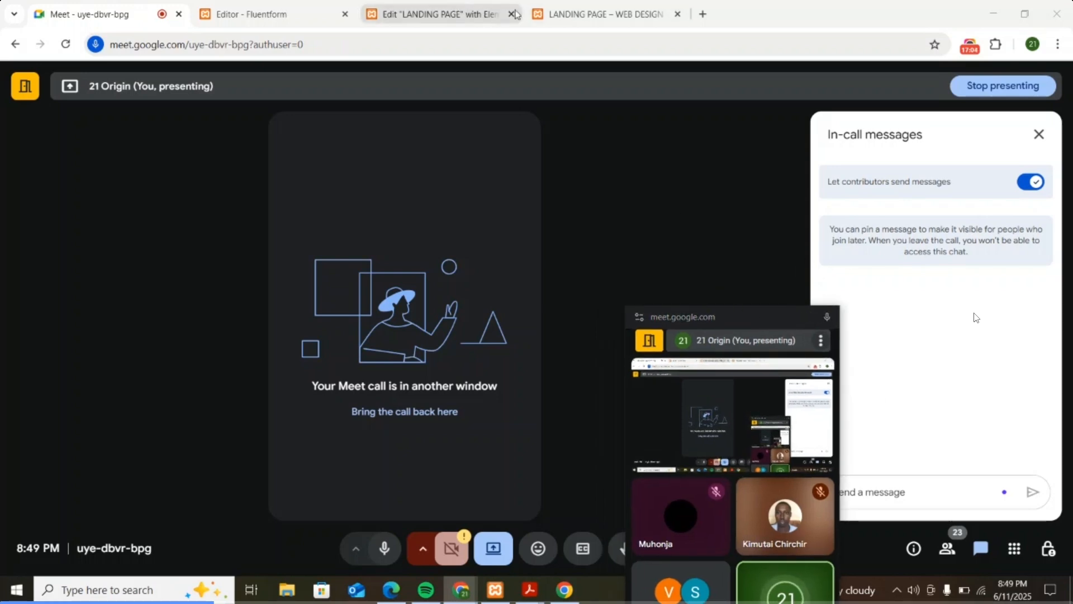
- Return to the landing page preview and move the floating Meet window down, clear of the page's headings
left_click(598, 14)
left_click_drag(736, 317, 742, 382)
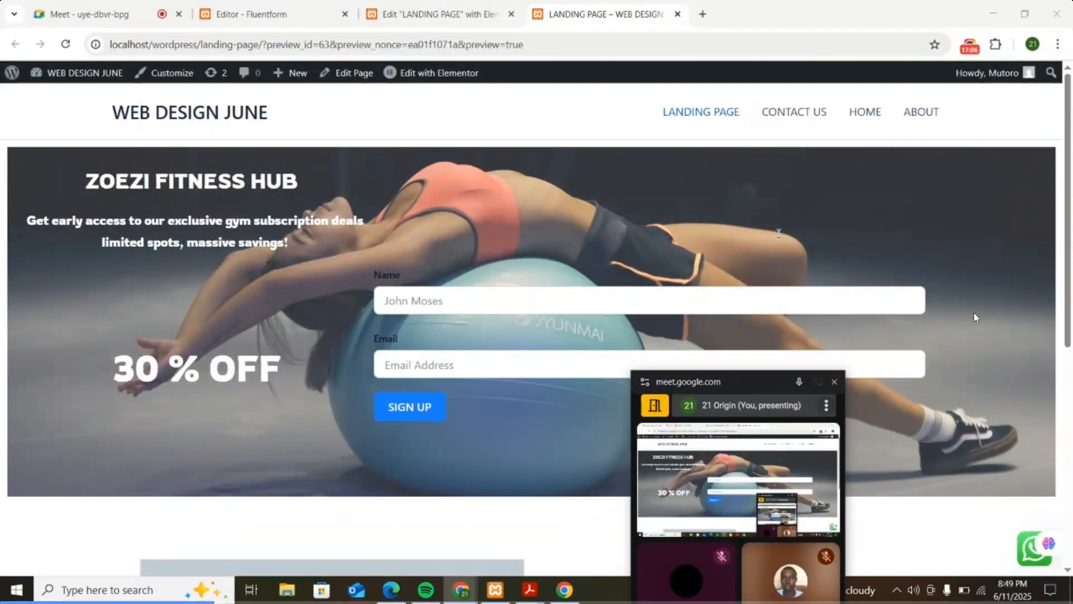
scroll(757, 208, "down", 3)
scroll(758, 208, "up", 1)
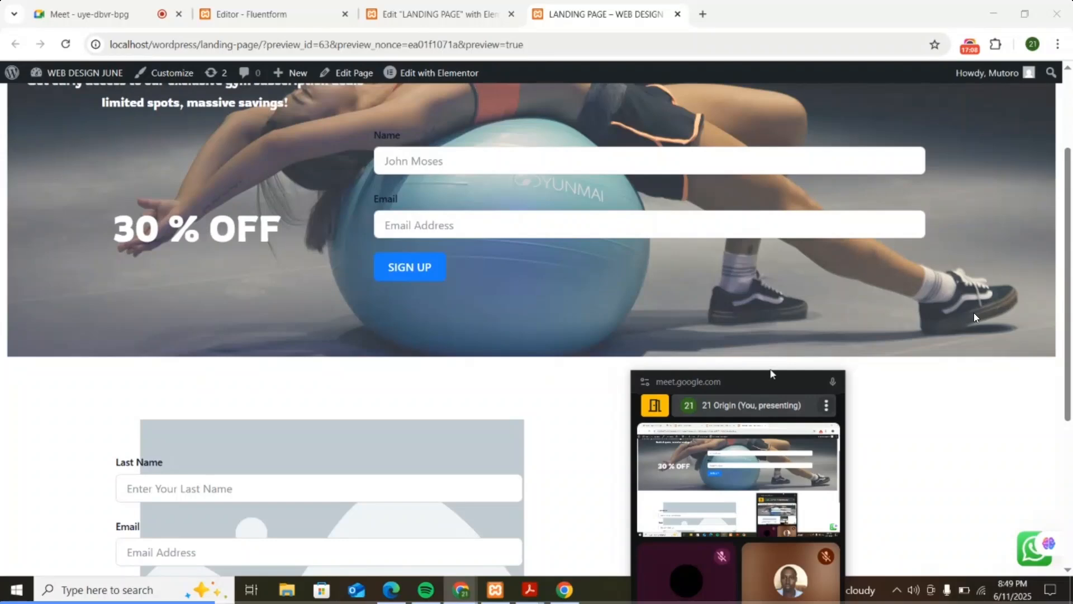
left_click_drag(761, 381, 838, 499)
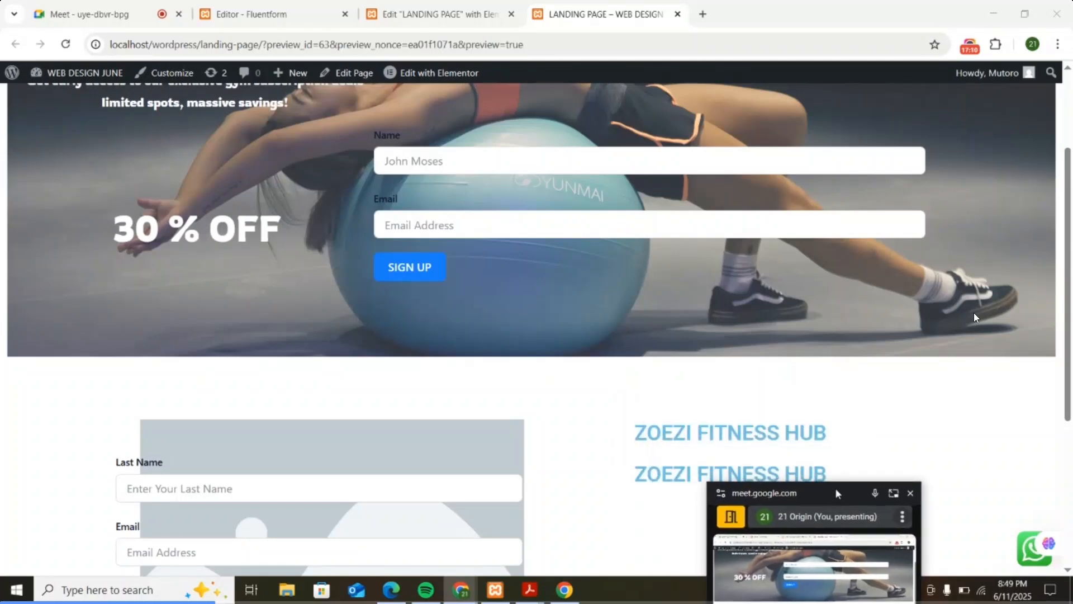
scroll(770, 250, "up", 3)
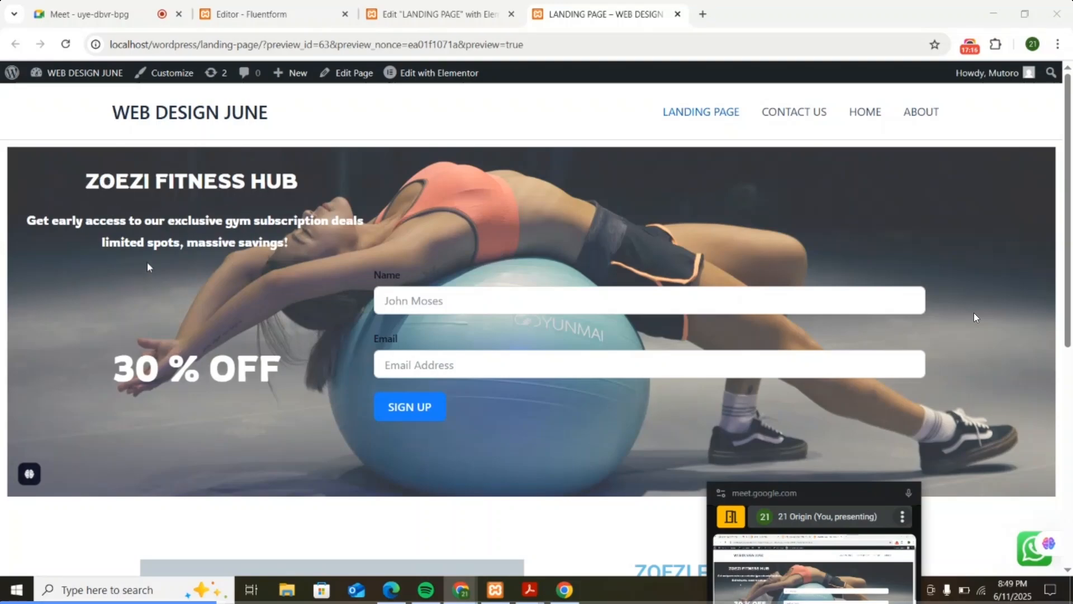
- Check that the Name and Email fields of the banner's sign-up form accept input in the preview
scroll(732, 168, "down", 2)
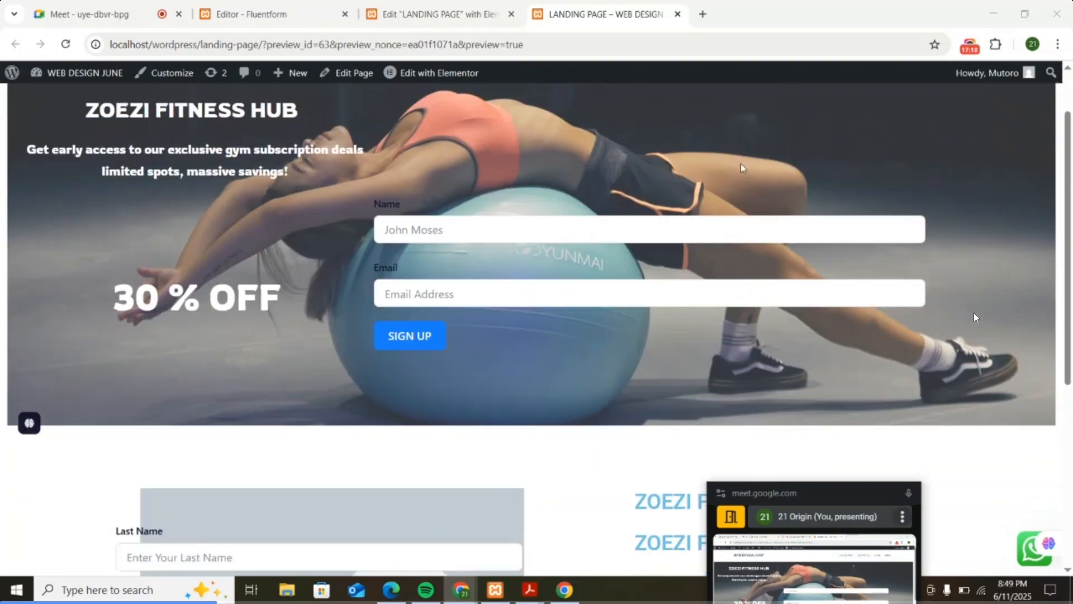
scroll(740, 162, "up", 2)
left_click(538, 309)
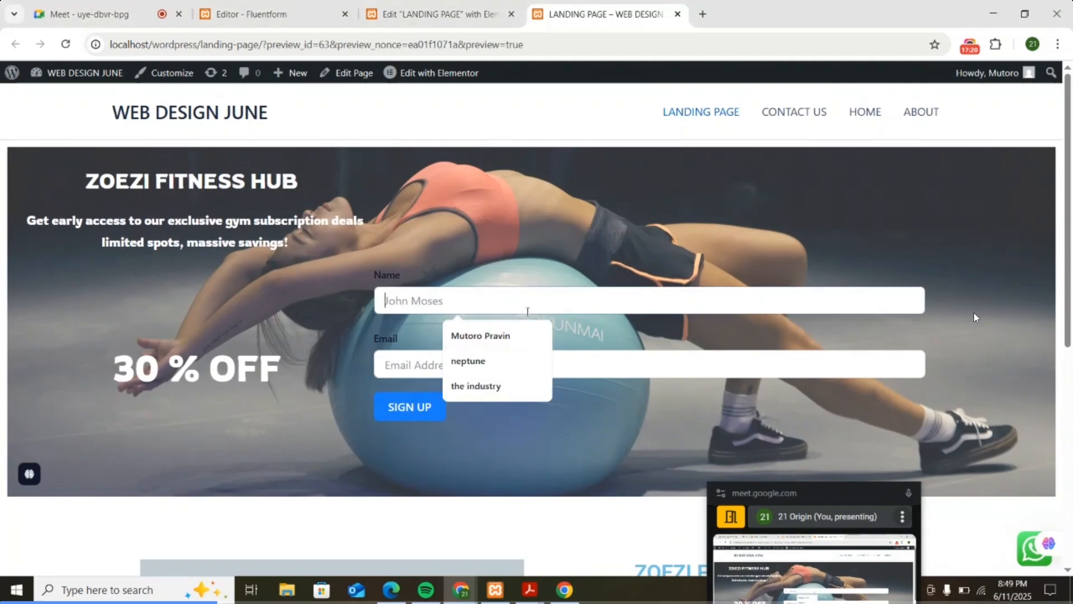
left_click(613, 361)
left_click(606, 307)
left_click(616, 369)
left_click(635, 304)
left_click(637, 363)
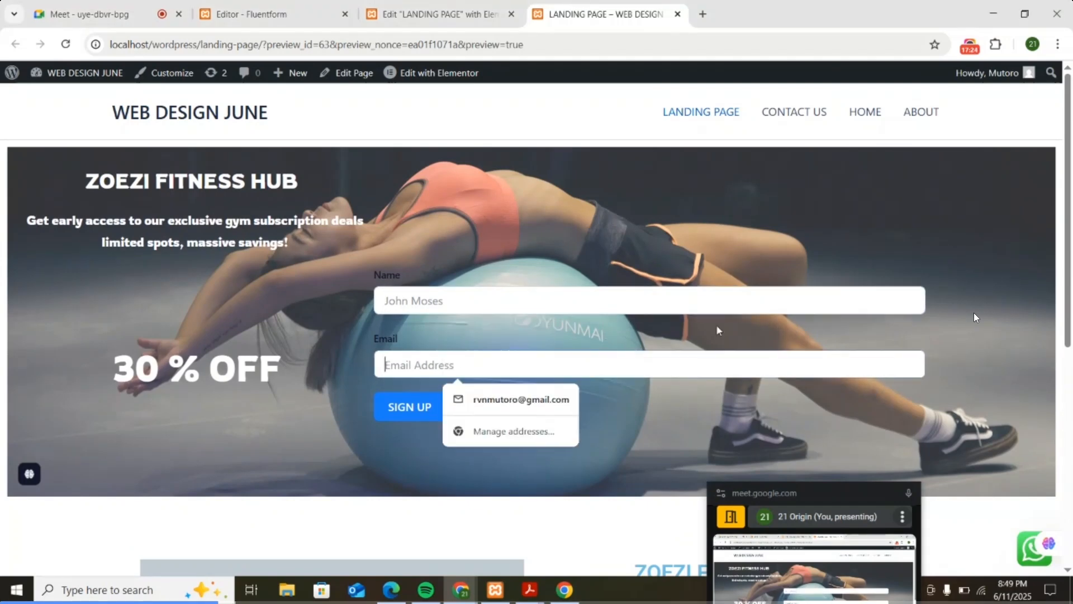
scroll(753, 321, "down", 2)
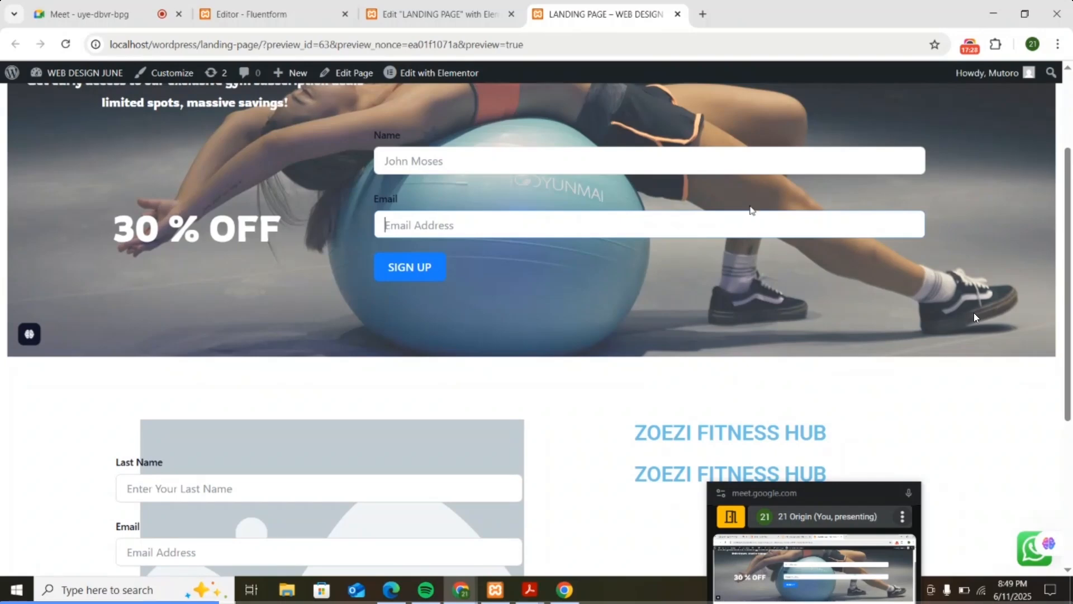
left_click(763, 166)
left_click(750, 218)
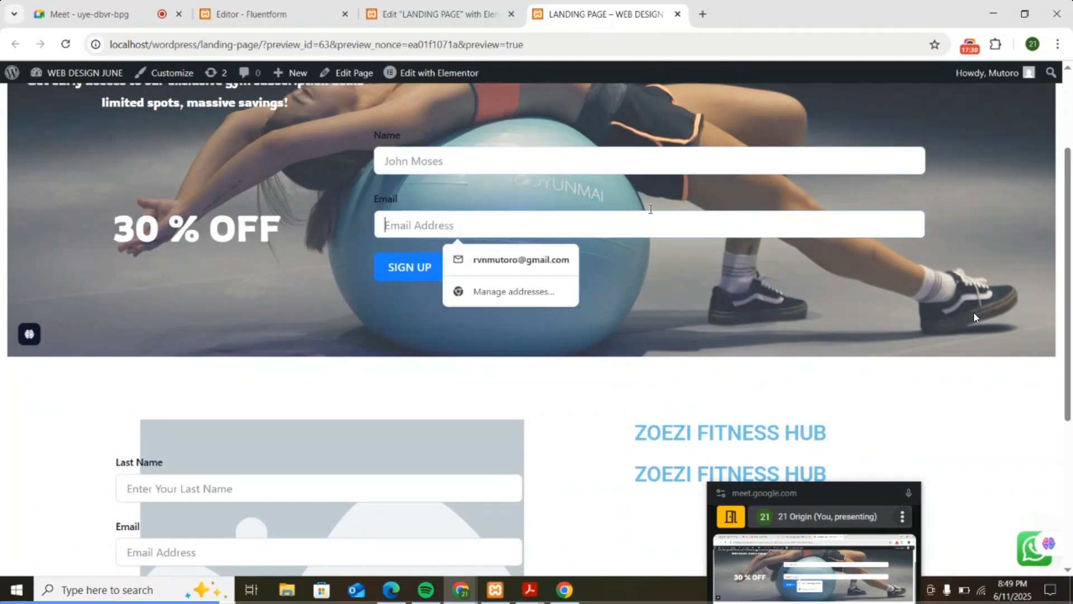
- Compare the form over the placeholder image with the banner form, and recheck the banner's Name and Email fields
scroll(681, 178, "down", 1)
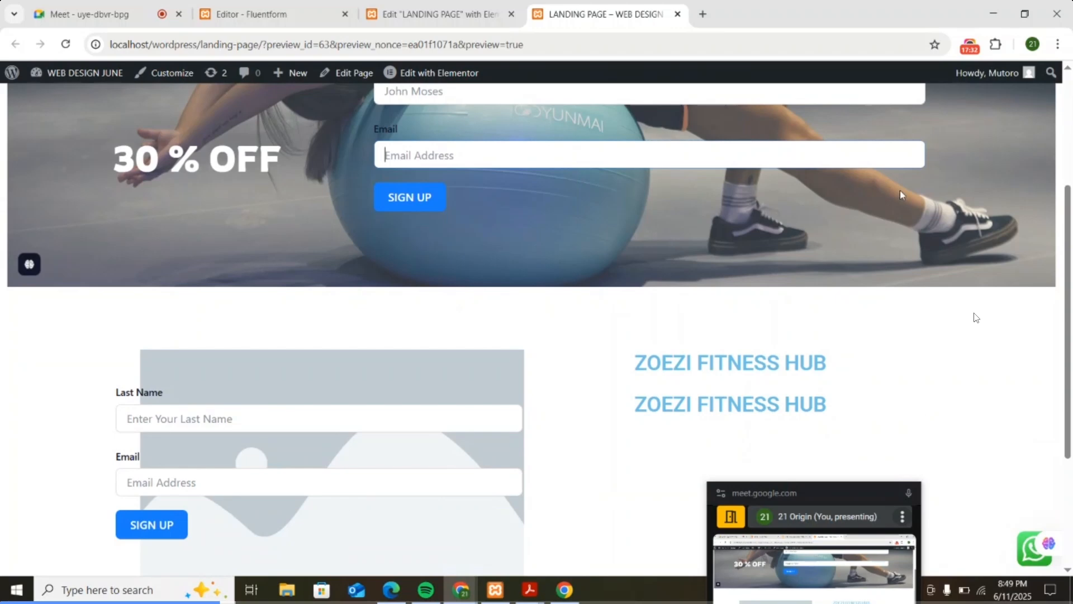
scroll(789, 240, "down", 1)
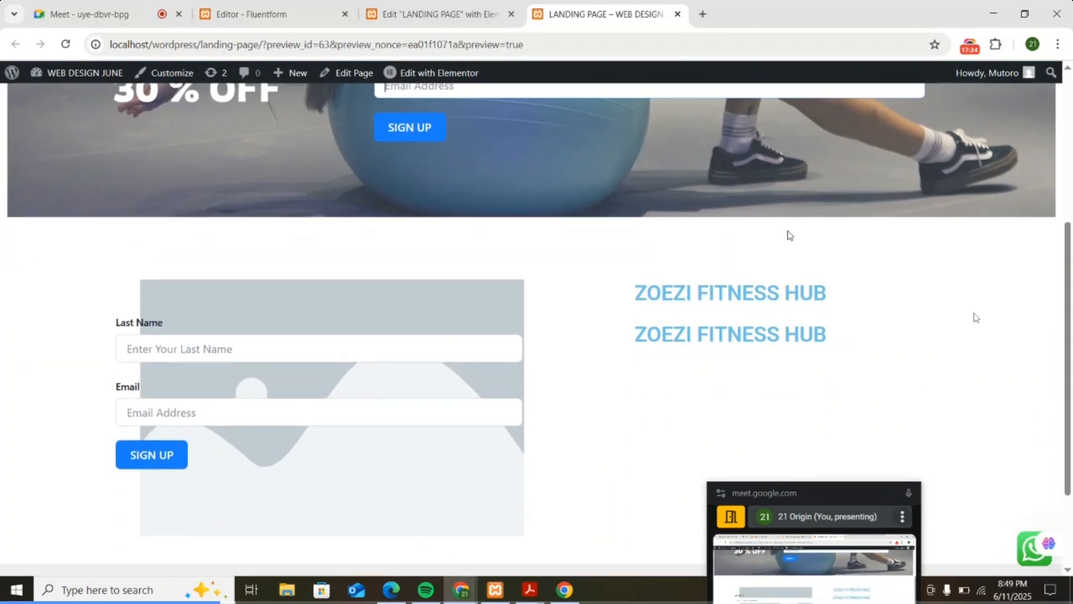
scroll(790, 233, "up", 4)
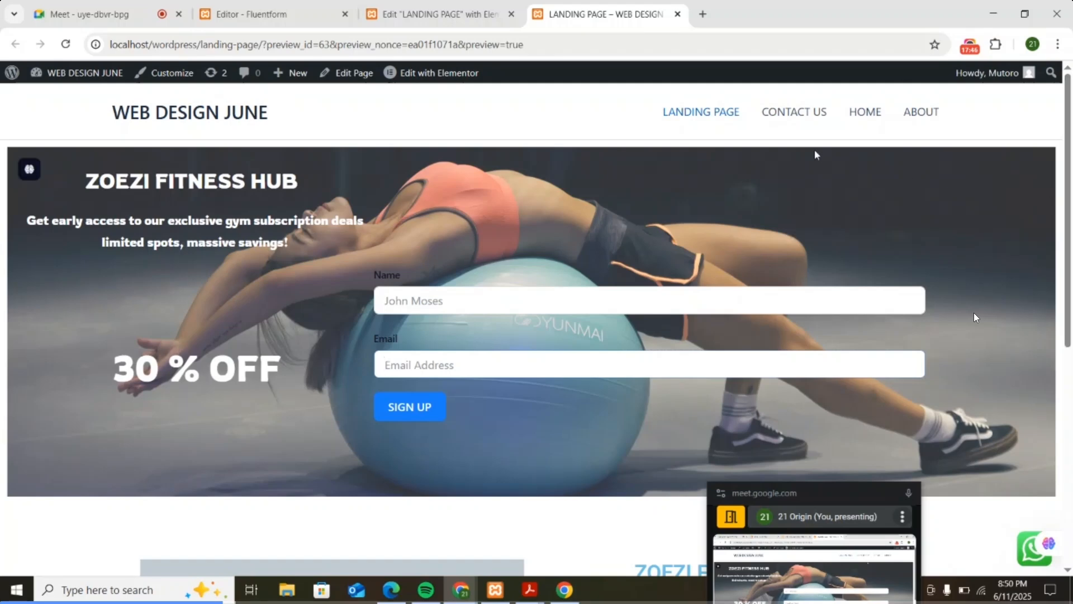
scroll(813, 151, "down", 1)
scroll(809, 161, "up", 1)
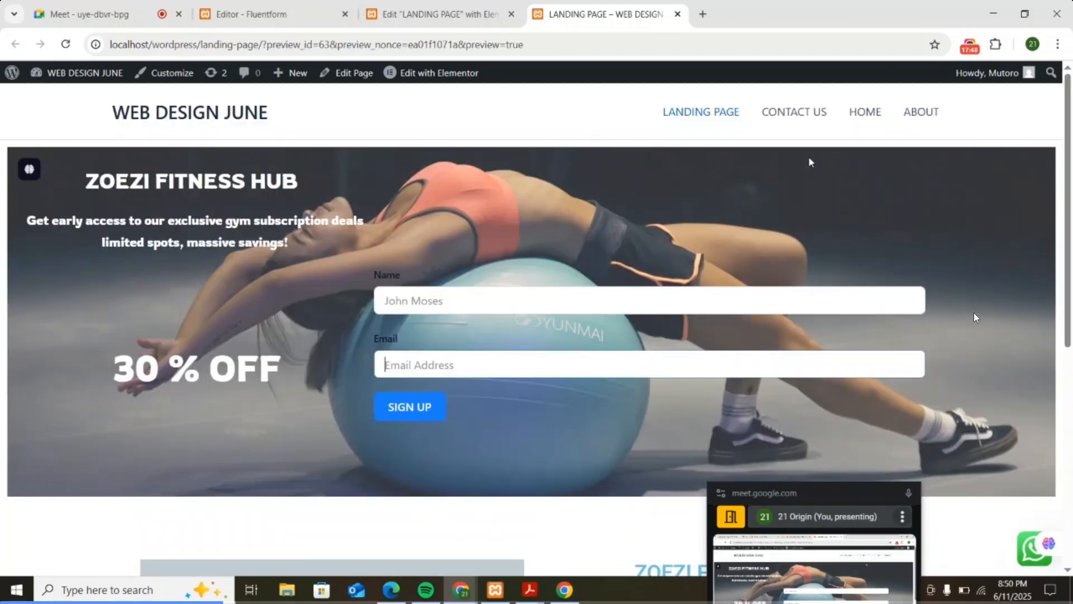
left_click(512, 301)
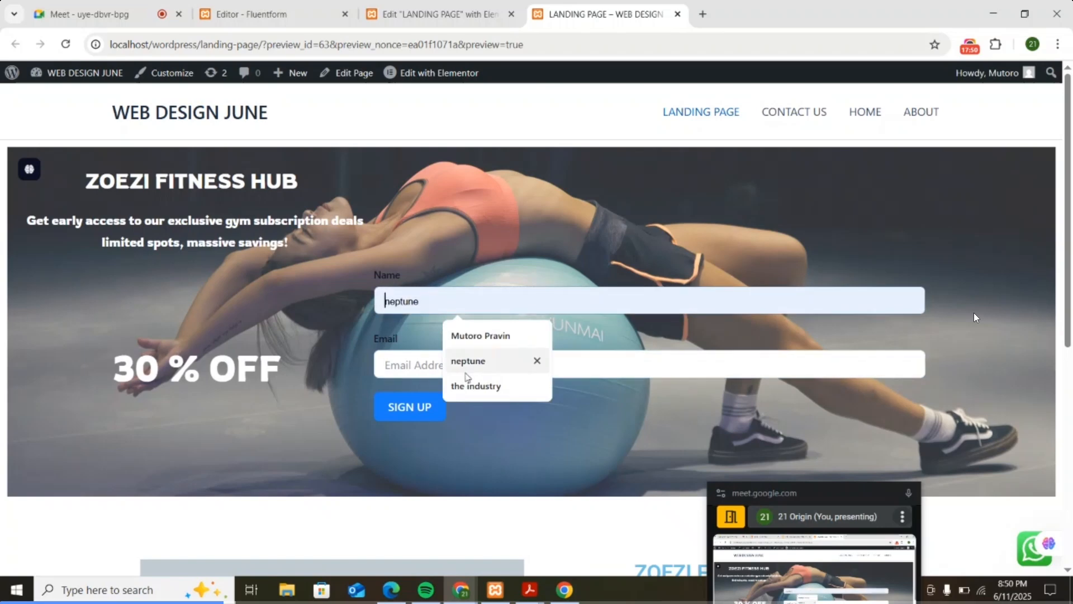
left_click(623, 372)
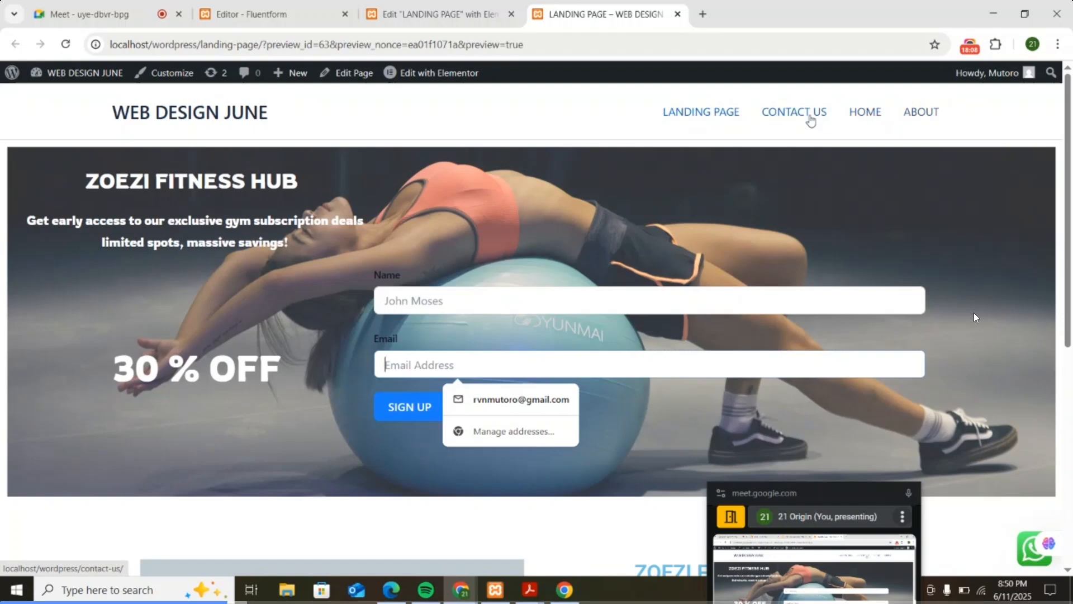
scroll(803, 147, "down", 1)
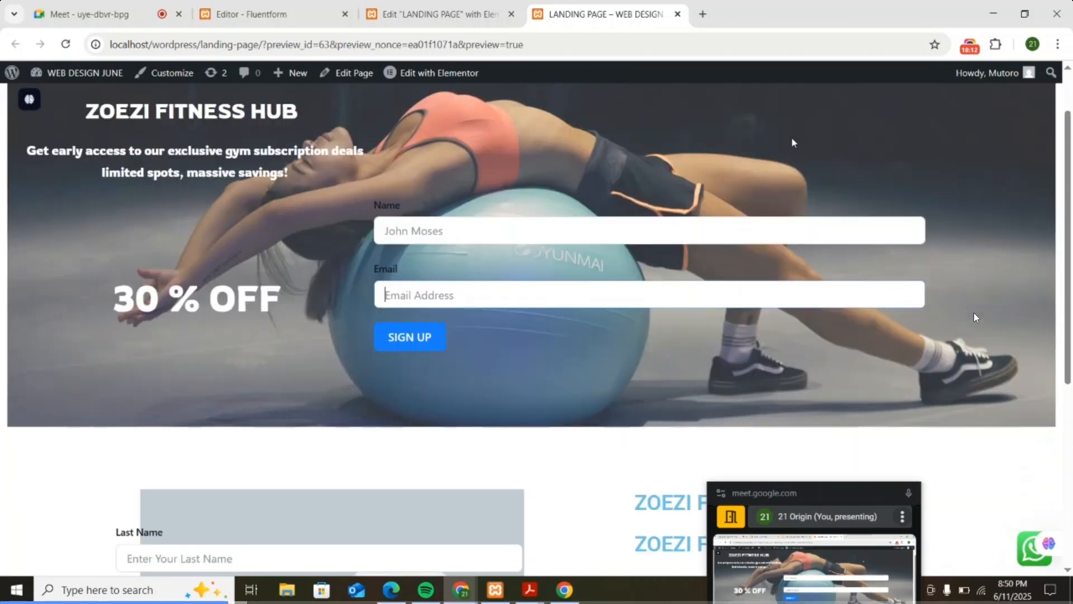
scroll(813, 129, "up", 1)
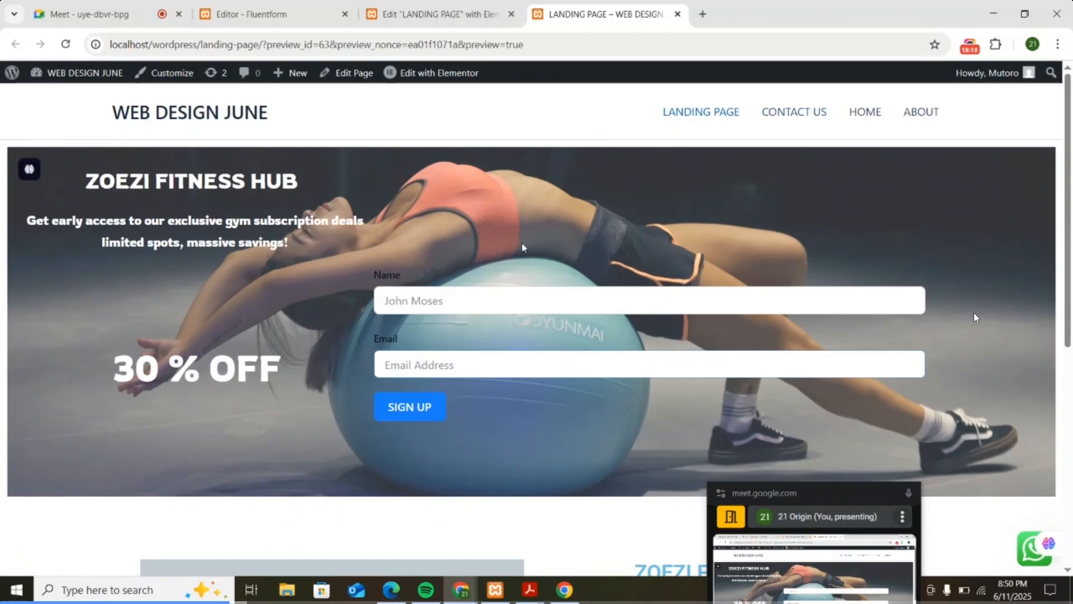
left_click(471, 364)
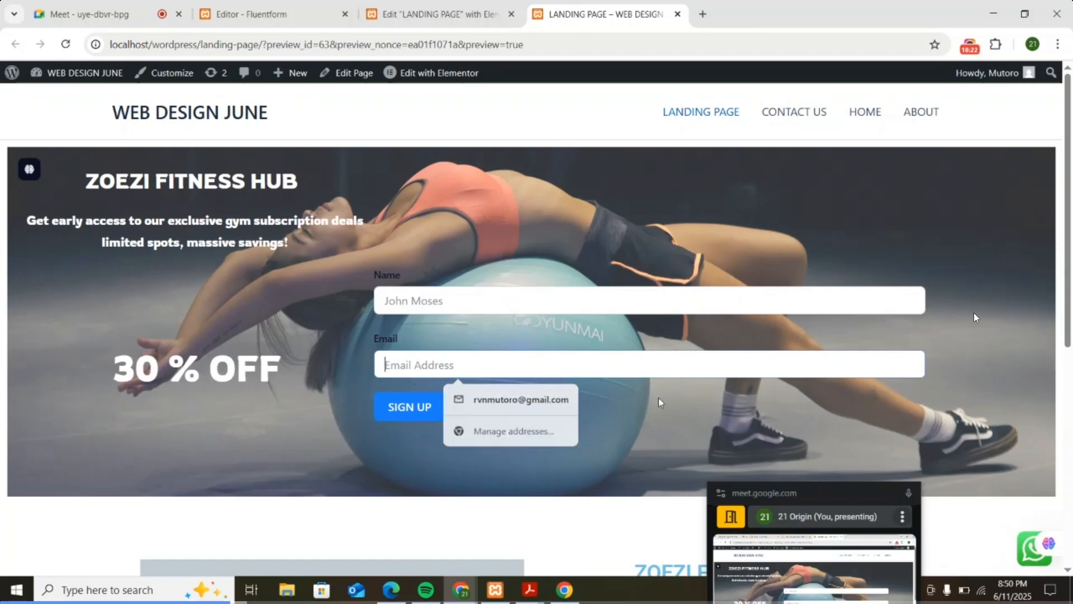
left_click(624, 328)
scroll(540, 295, "down", 1)
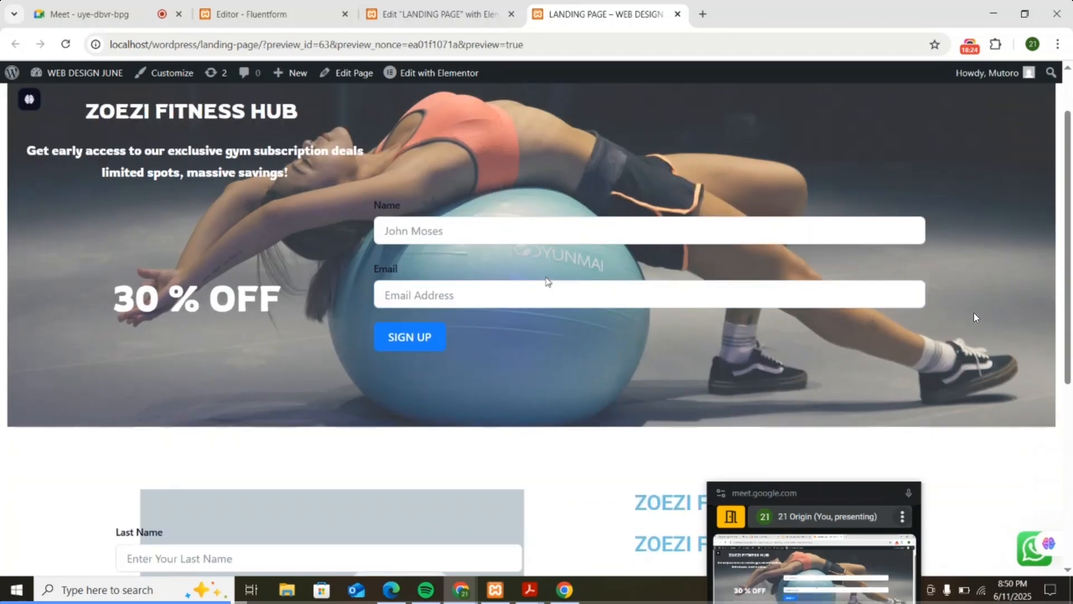
scroll(557, 249, "up", 1)
scroll(560, 248, "down", 1)
scroll(561, 247, "down", 1)
scroll(631, 180, "up", 1)
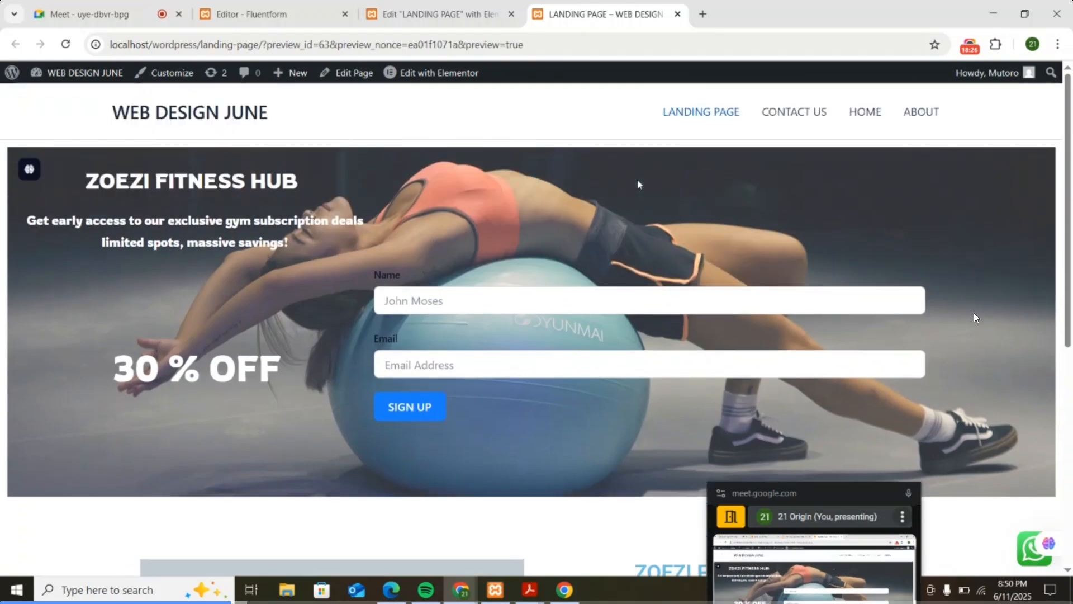
scroll(406, 170, "down", 1)
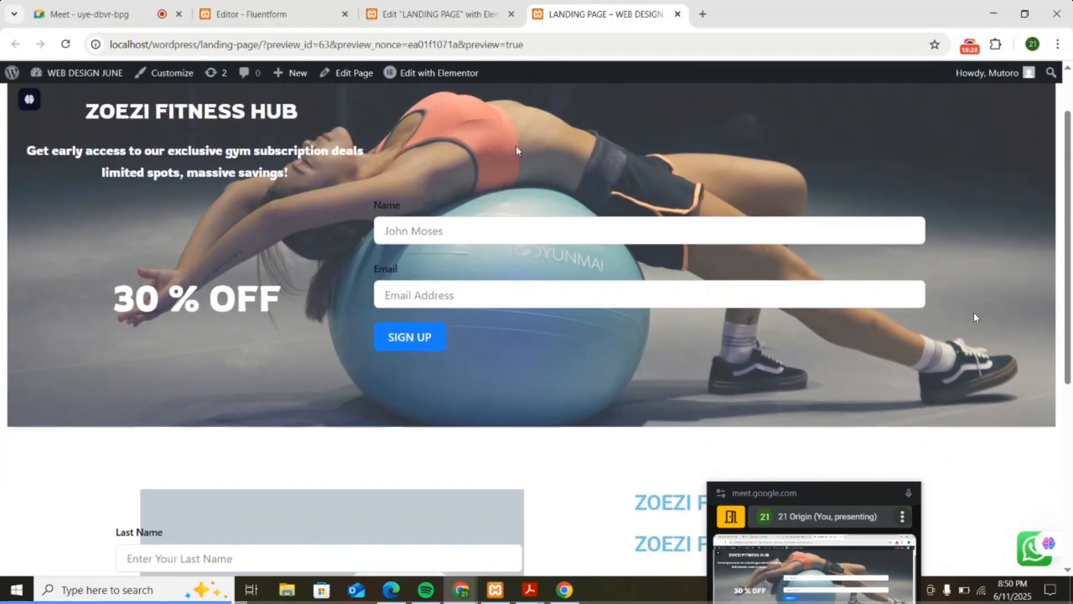
scroll(516, 147, "up", 1)
scroll(515, 147, "down", 1)
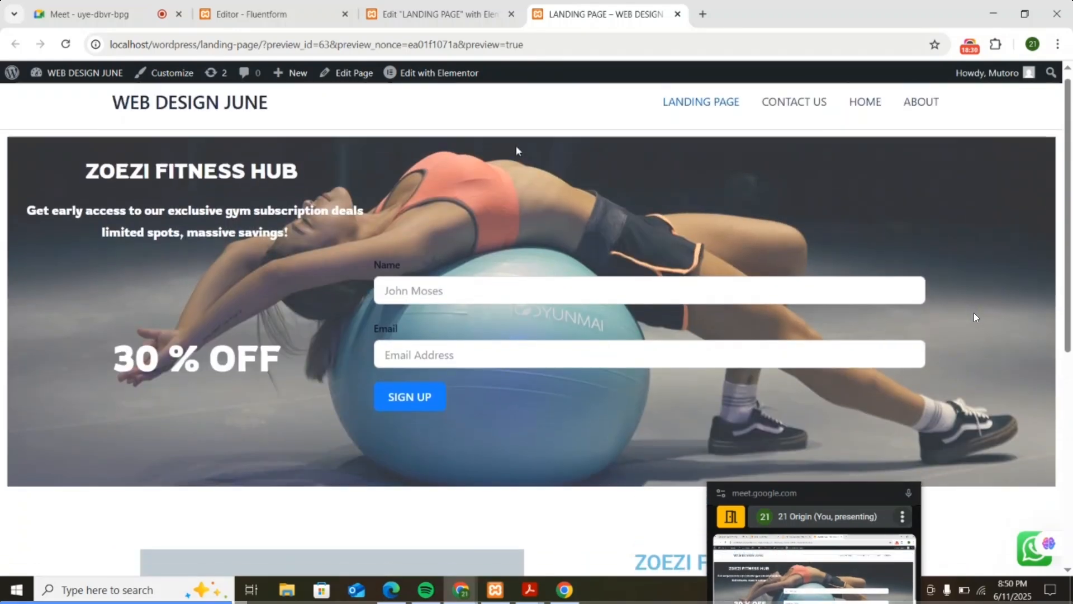
scroll(516, 146, "up", 1)
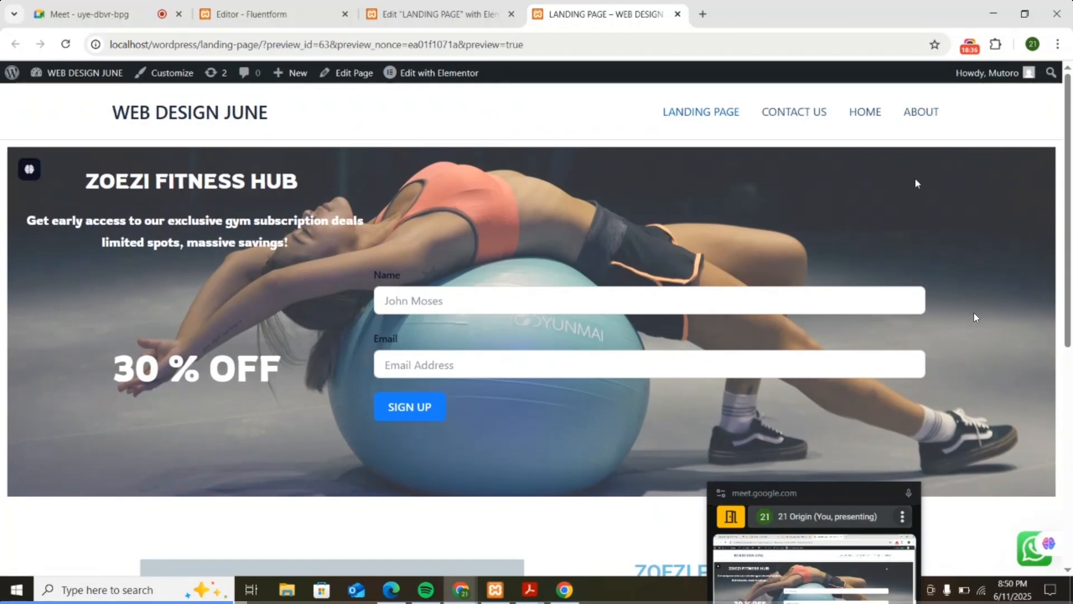
scroll(914, 178, "down", 1)
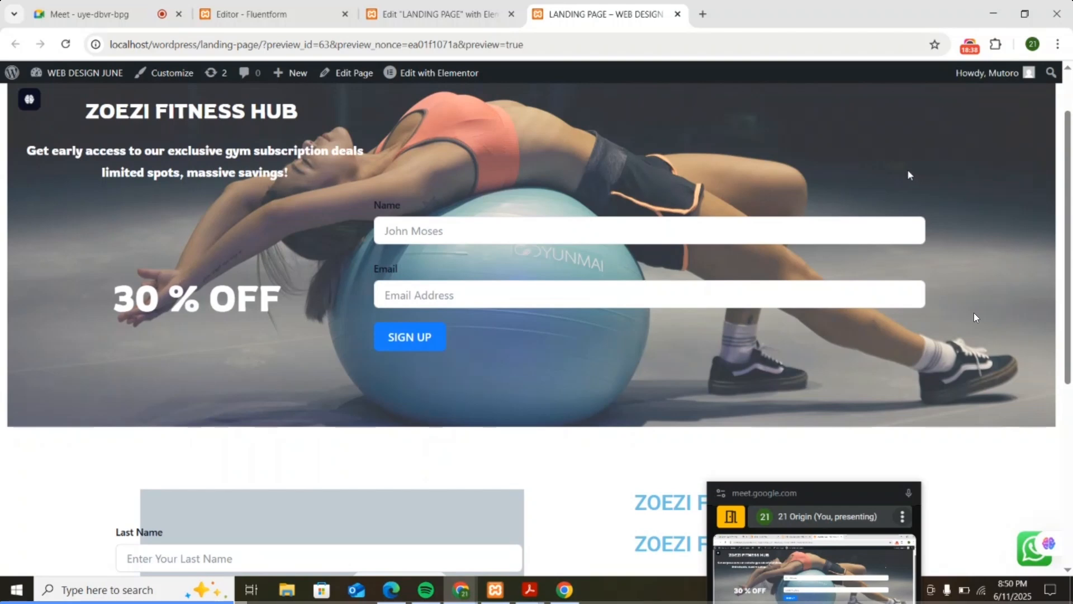
scroll(908, 172, "up", 1)
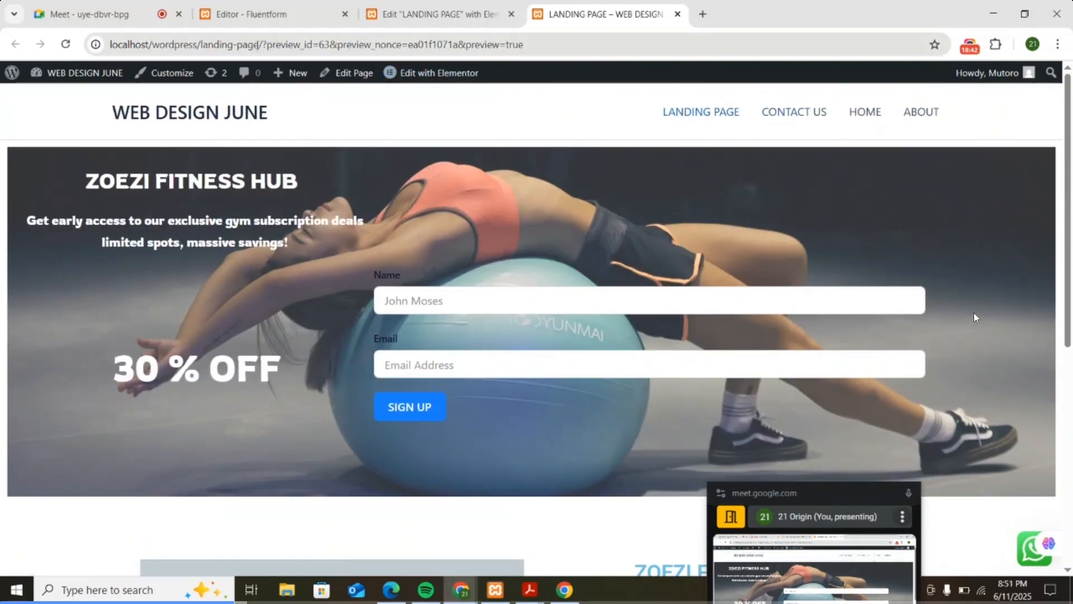
- Examine the localhost/wordpress/landing-page part of the preview's address and look over the banner again
left_click_drag(254, 44, 110, 44)
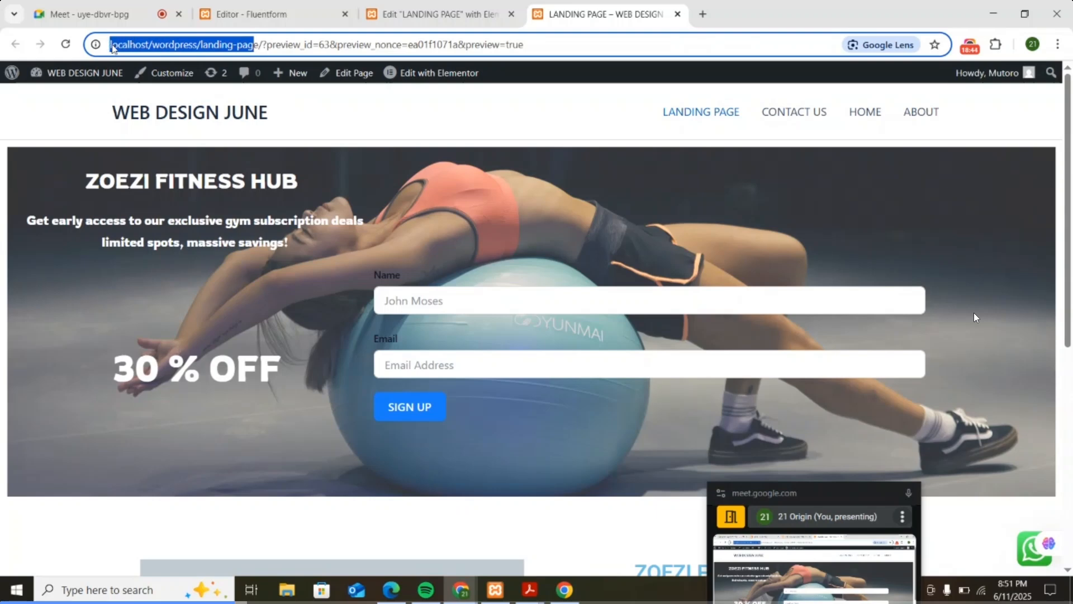
left_click(711, 178)
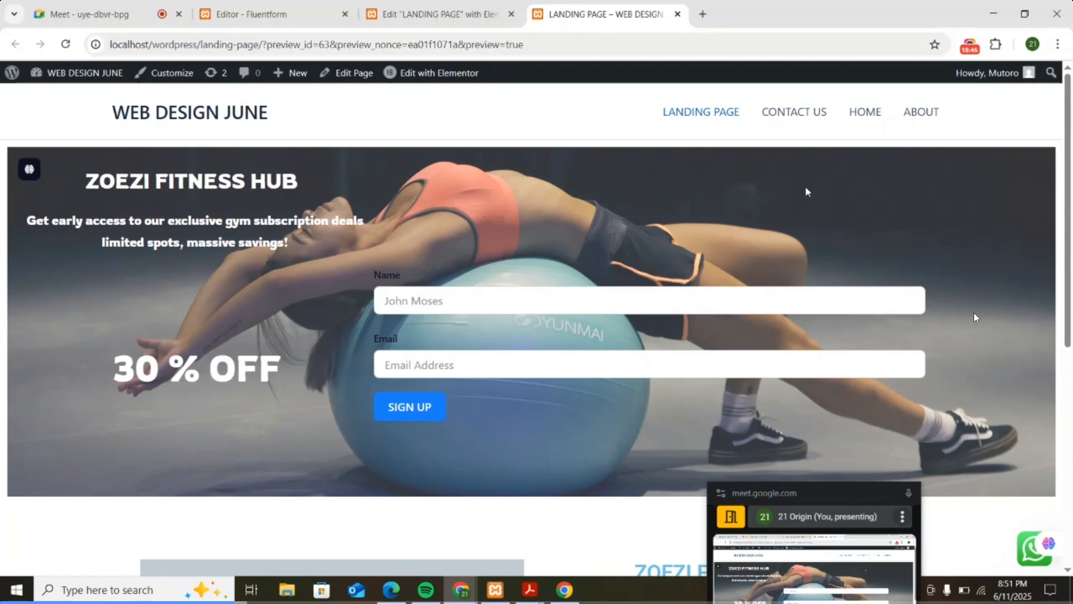
scroll(805, 187, "down", 1)
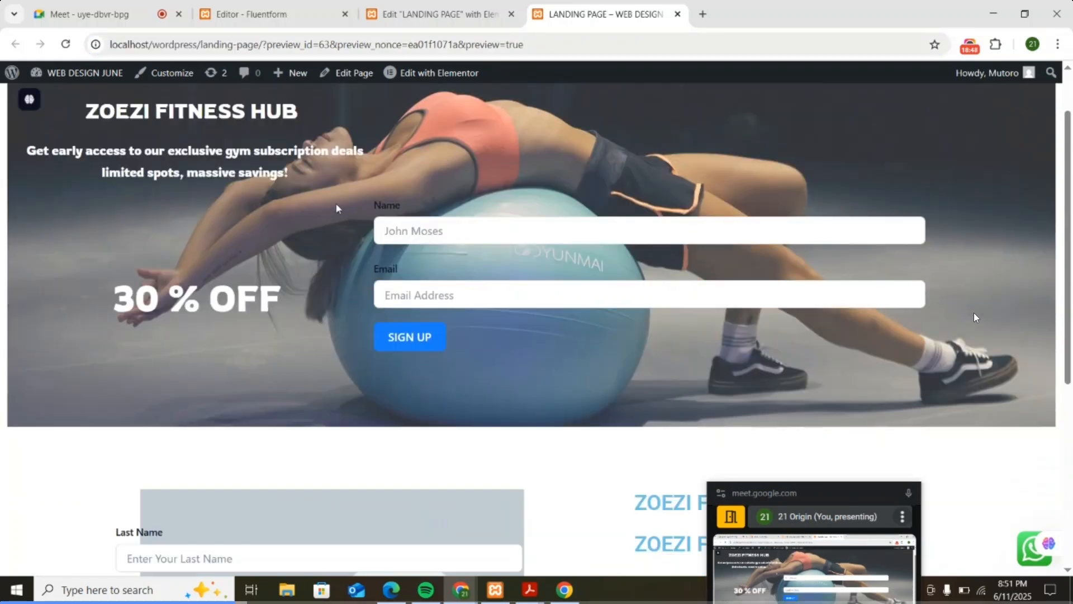
scroll(642, 156, "up", 1)
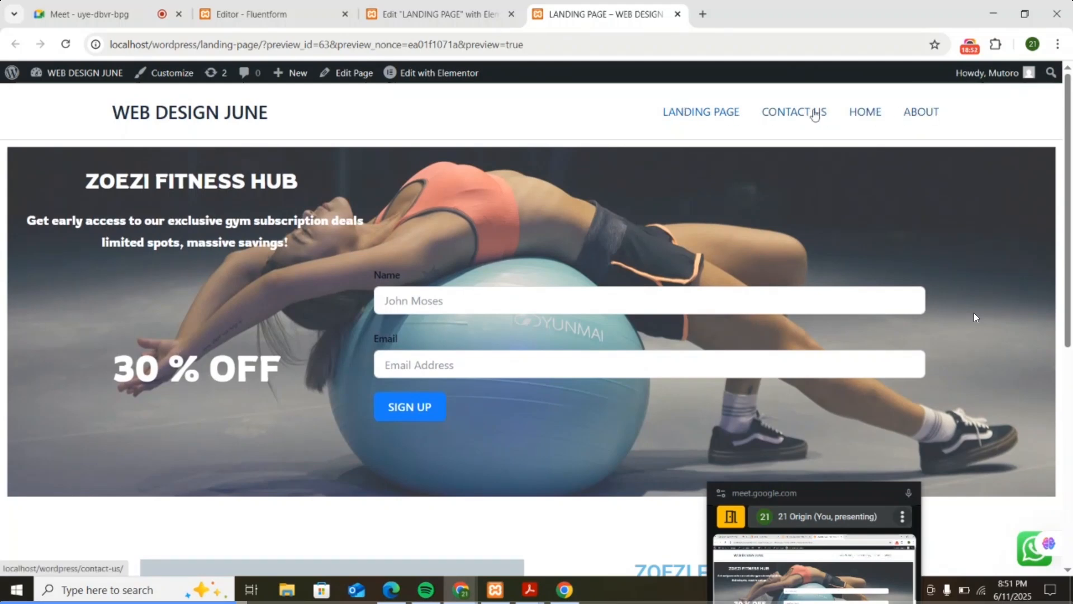
scroll(830, 162, "down", 1)
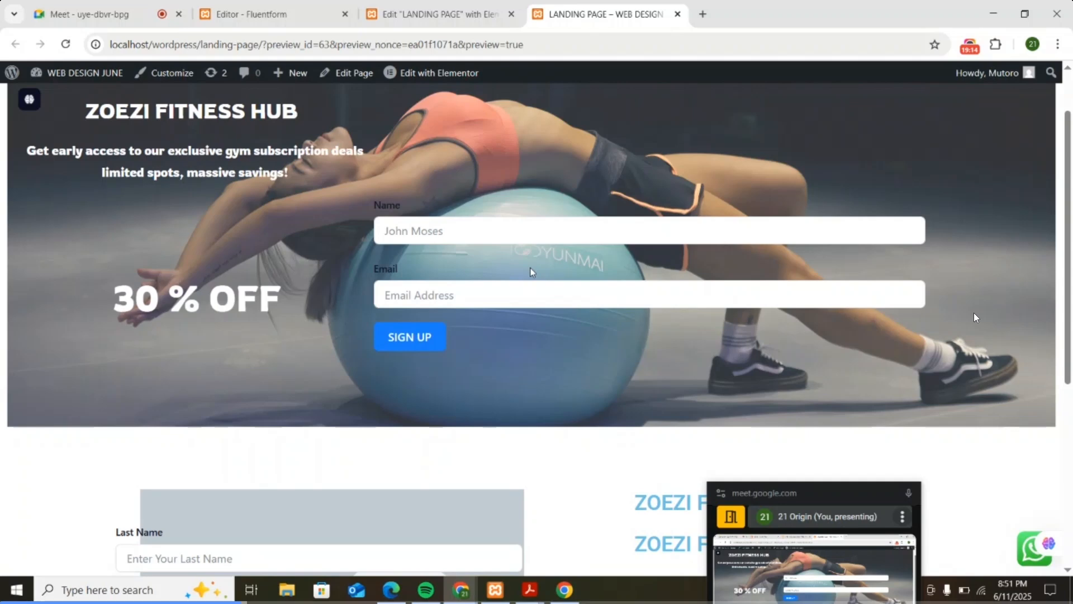
scroll(548, 268, "up", 2)
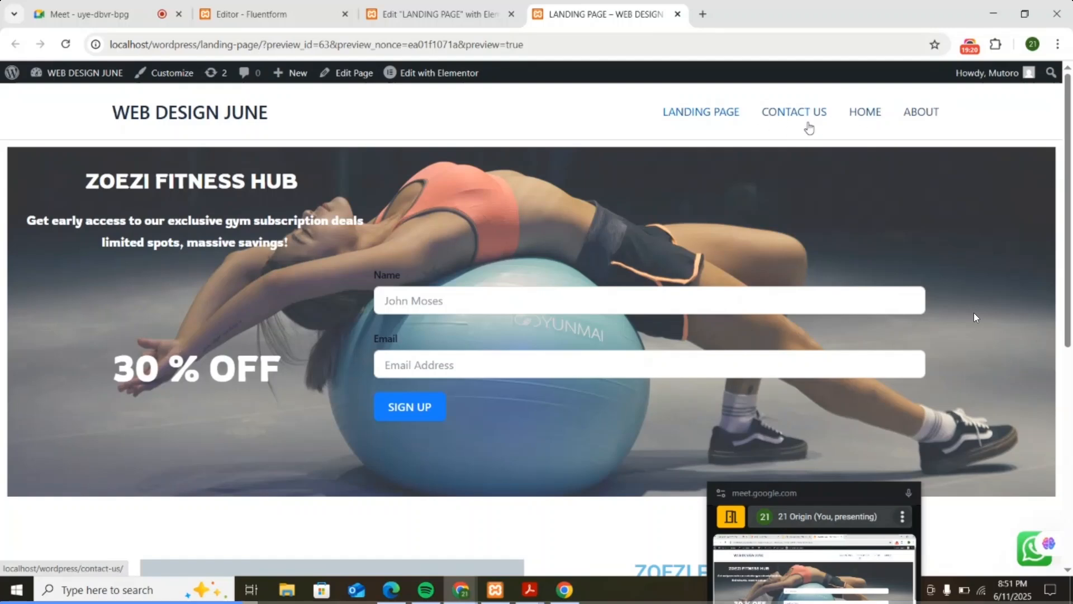
scroll(758, 180, "down", 1)
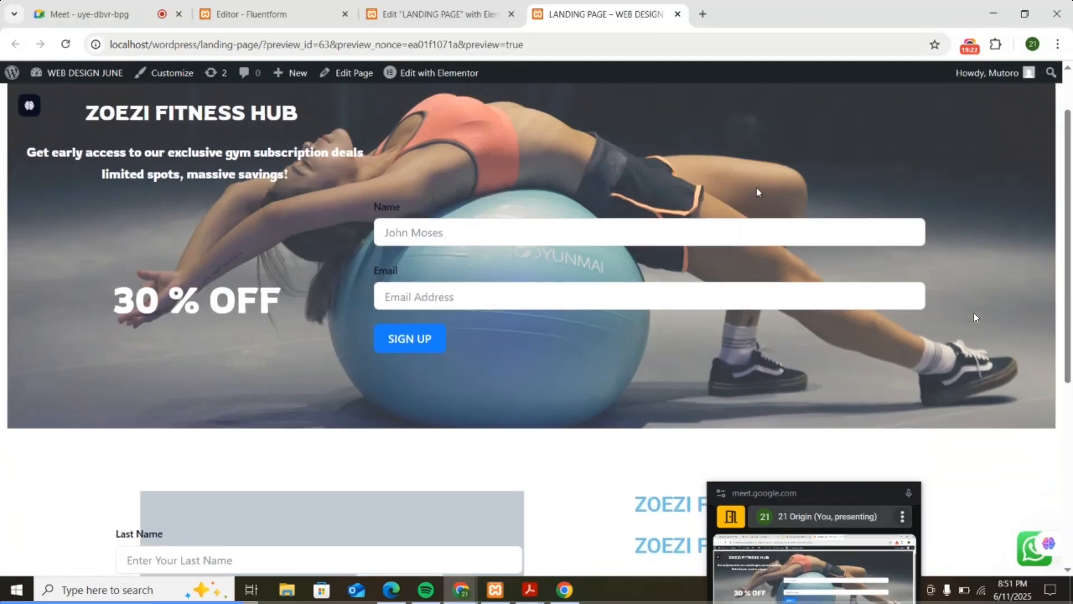
- Inspect the banner form's Name and Email fields once more and review the form's place on the page
left_click(401, 230)
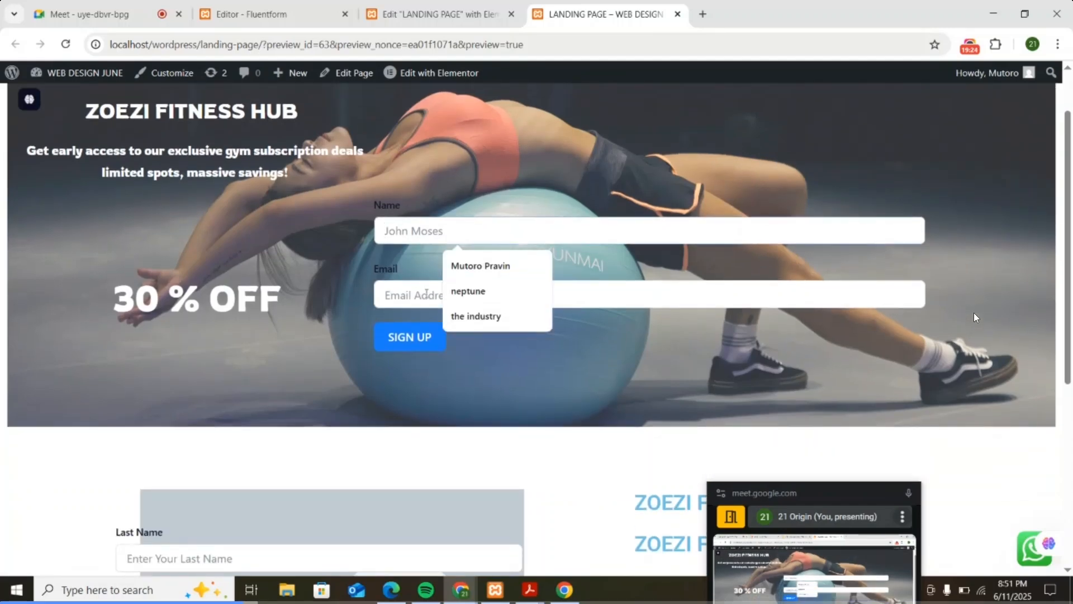
left_click(425, 295)
scroll(665, 280, "up", 1)
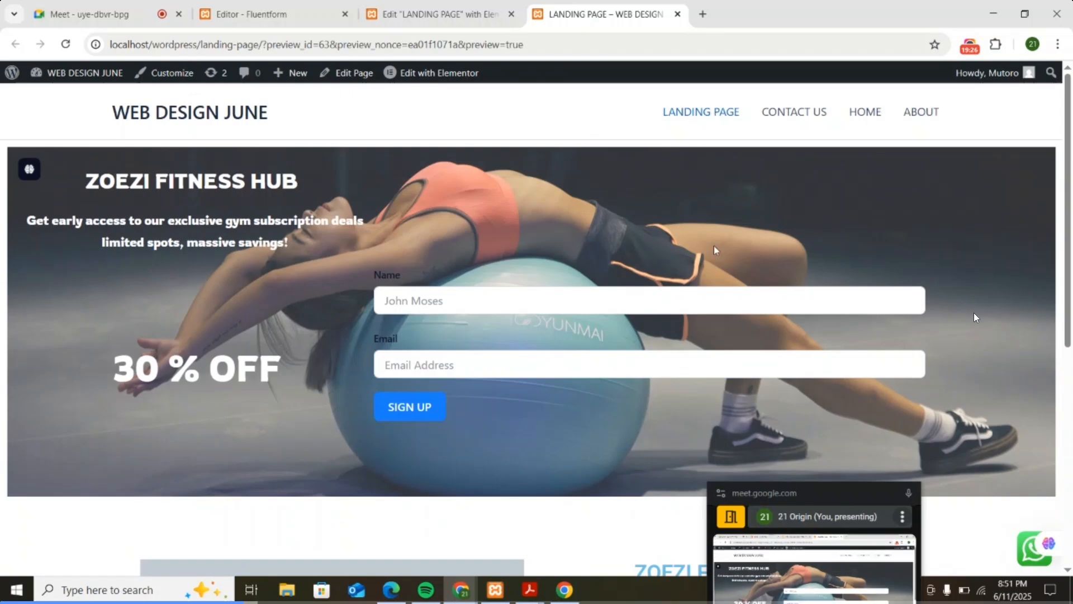
scroll(955, 158, "down", 1)
scroll(930, 95, "up", 1)
scroll(891, 188, "down", 1)
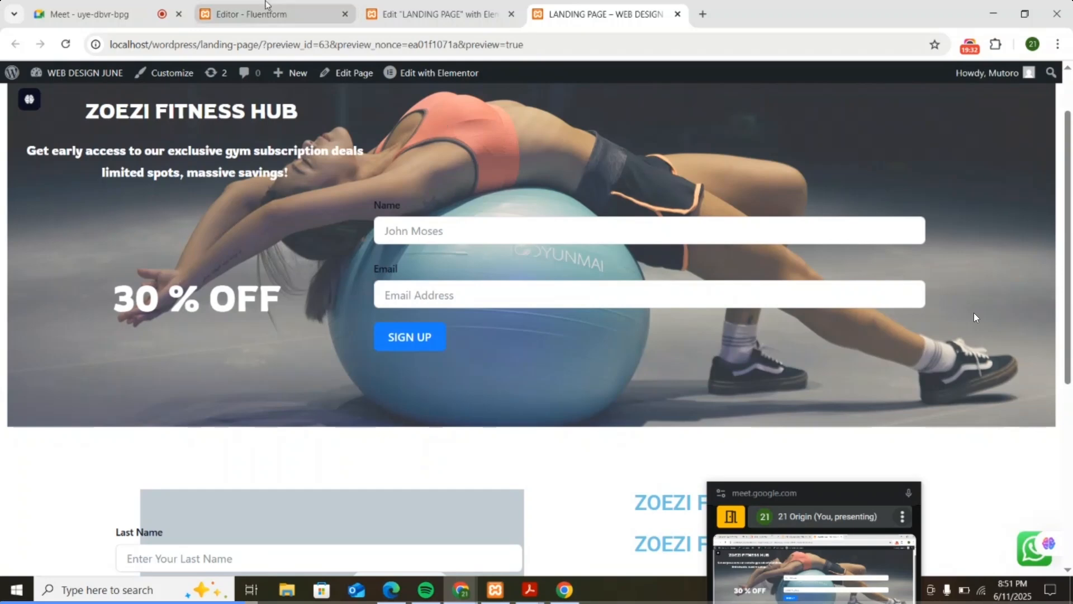
- Switch to the Google Meet call and reposition its floating window so more of the participants are visible
left_click(90, 14)
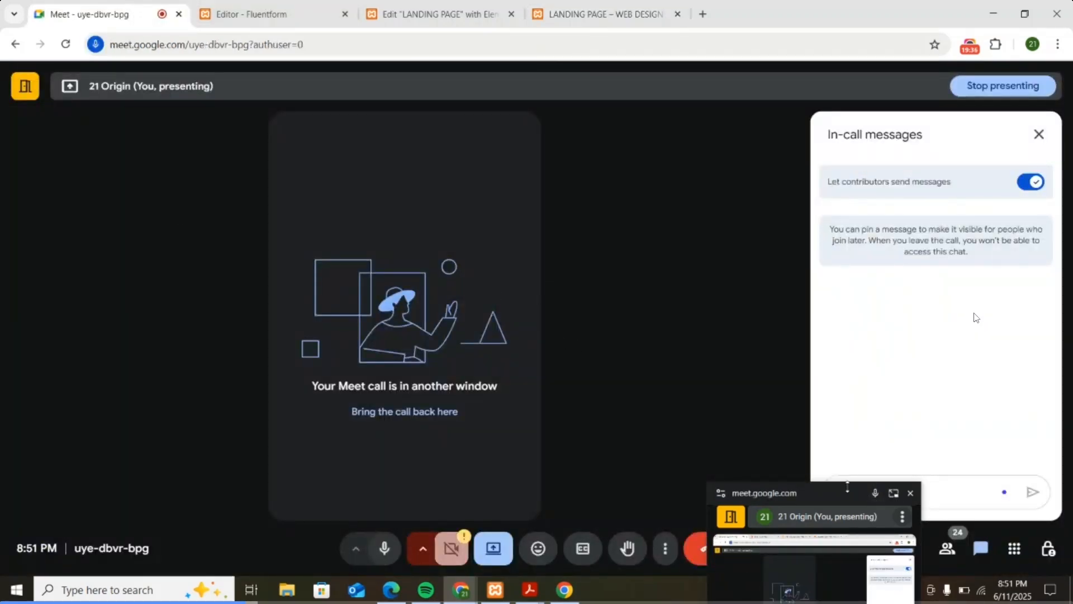
left_click_drag(843, 490, 729, 248)
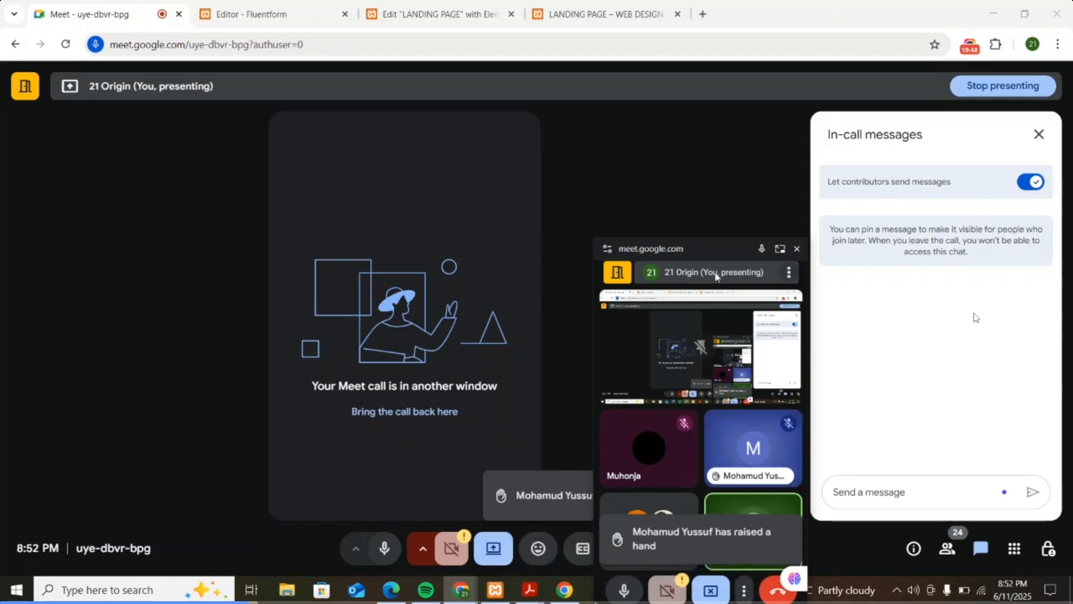
left_click_drag(716, 255, 719, 241)
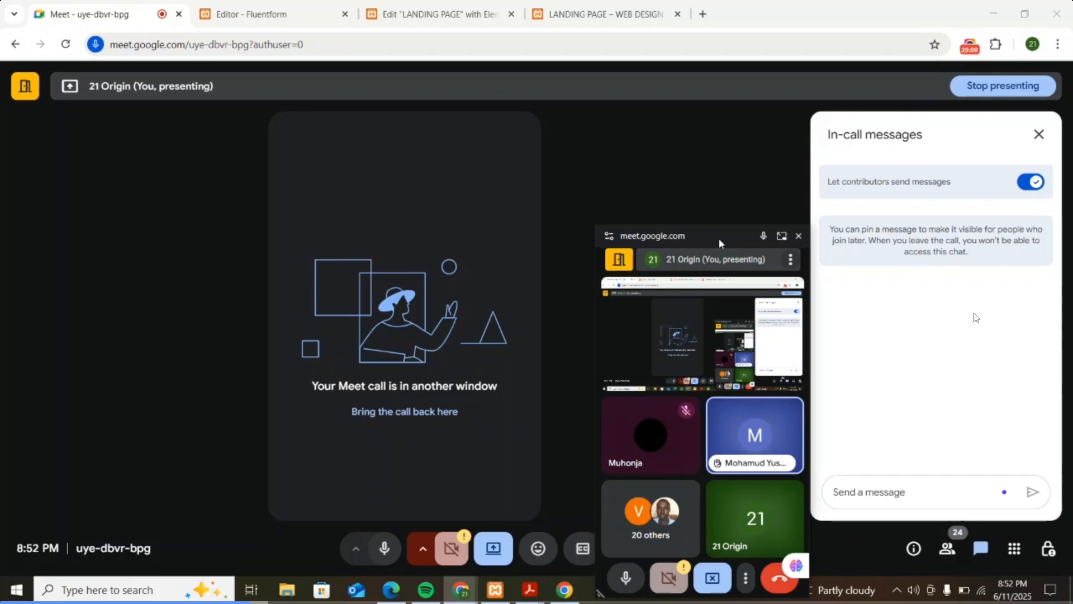
- Return to the landing page preview and compare the form over the placeholder image with the banner form
left_click(604, 13)
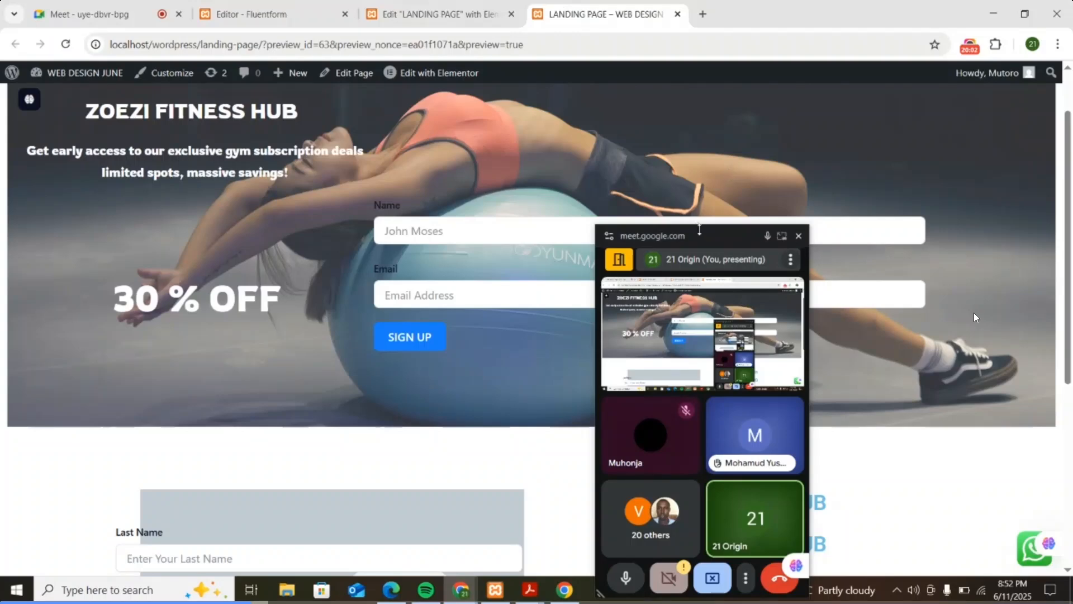
scroll(792, 152, "down", 4)
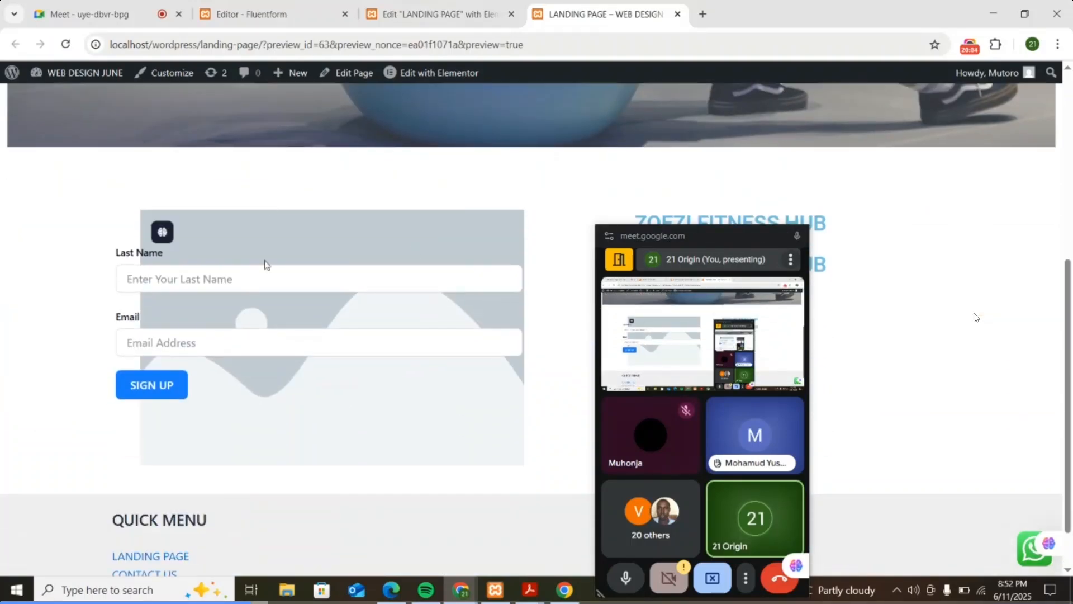
left_click_drag(720, 232, 864, 284)
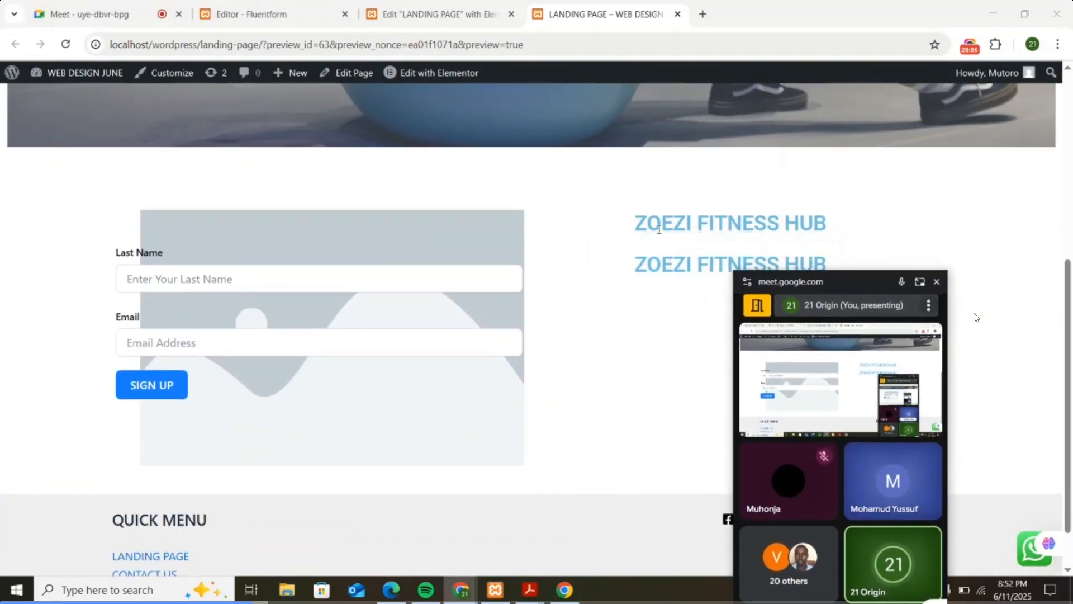
scroll(484, 189, "up", 3)
scroll(483, 189, "up", 4)
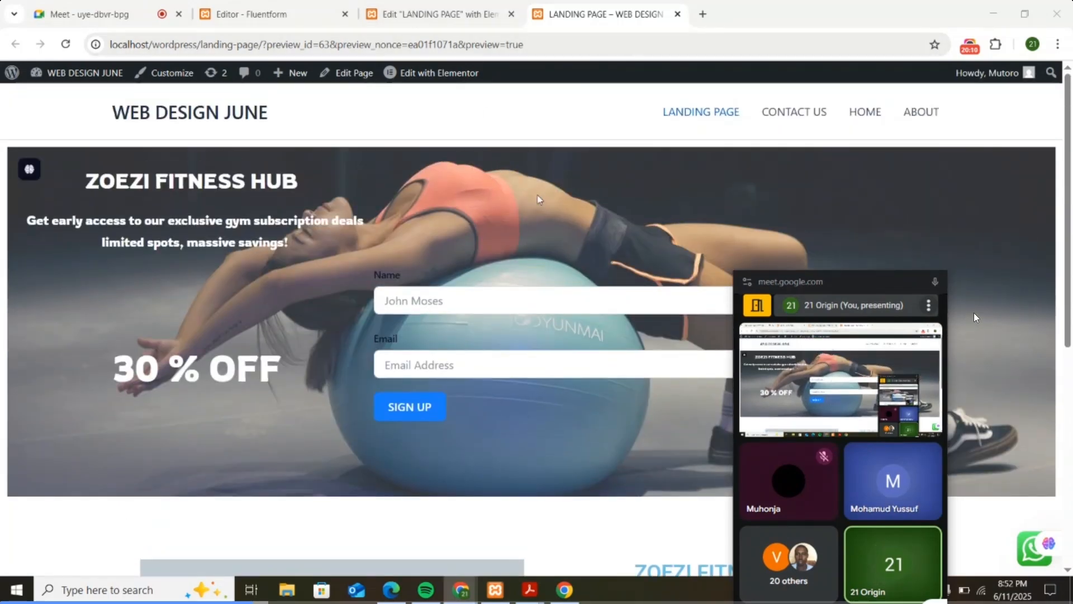
scroll(412, 292, "down", 4)
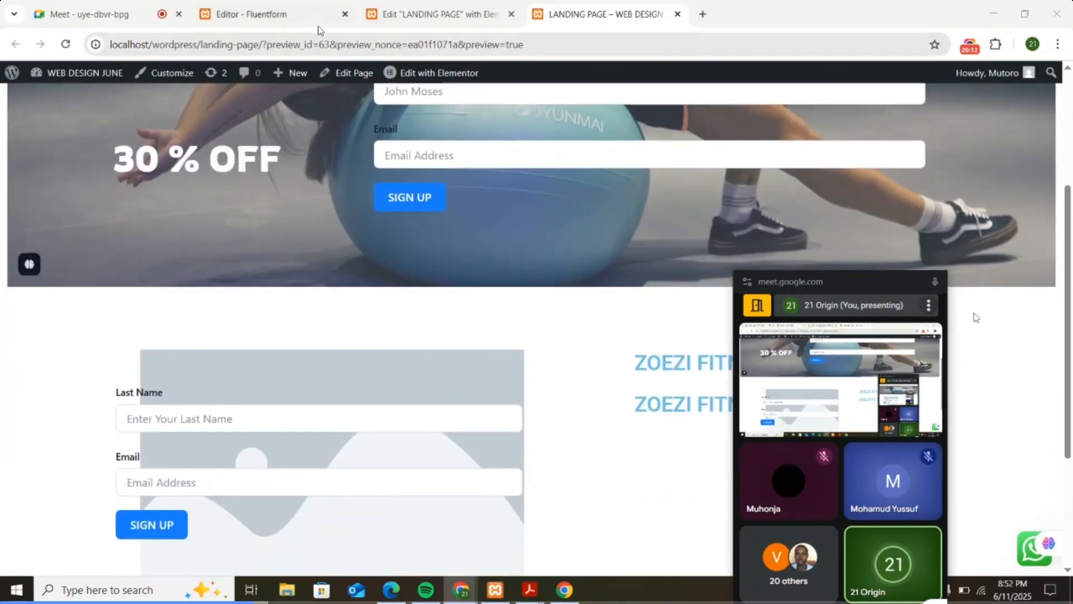
- In the Elementor editor, set the position of the Last Name and Email form's shortcode to Default
left_click(412, 16)
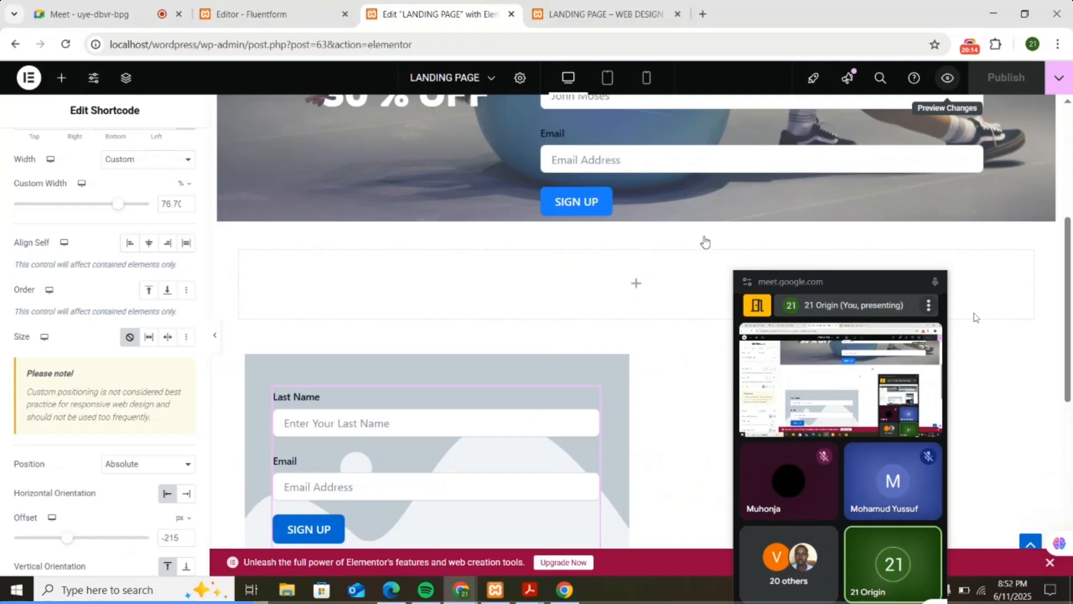
scroll(704, 240, "down", 6)
left_click_drag(838, 278, 906, 312)
scroll(696, 201, "up", 4)
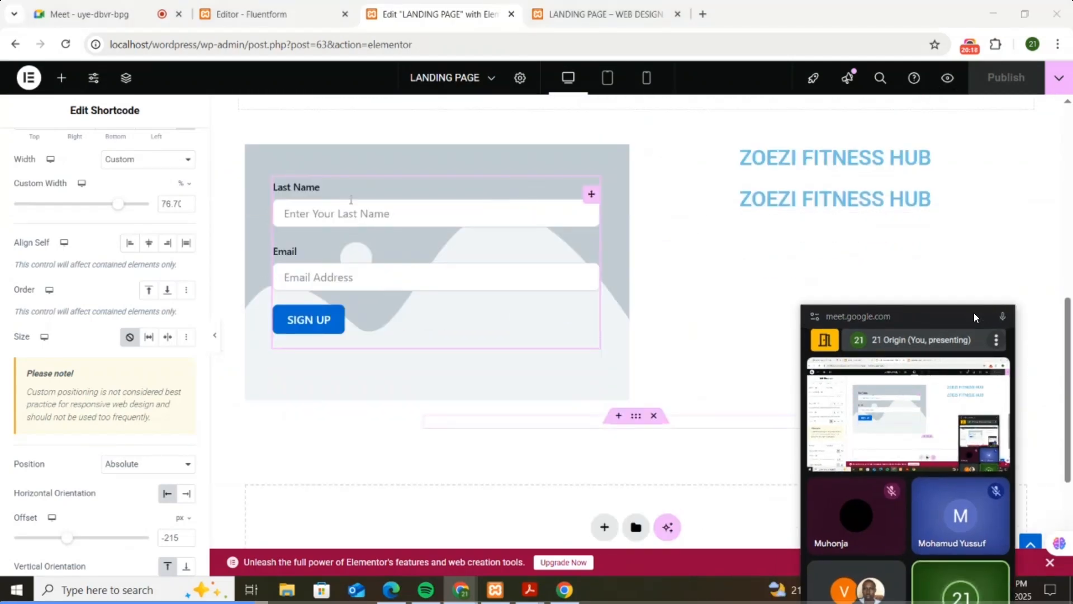
scroll(184, 160, "up", 5)
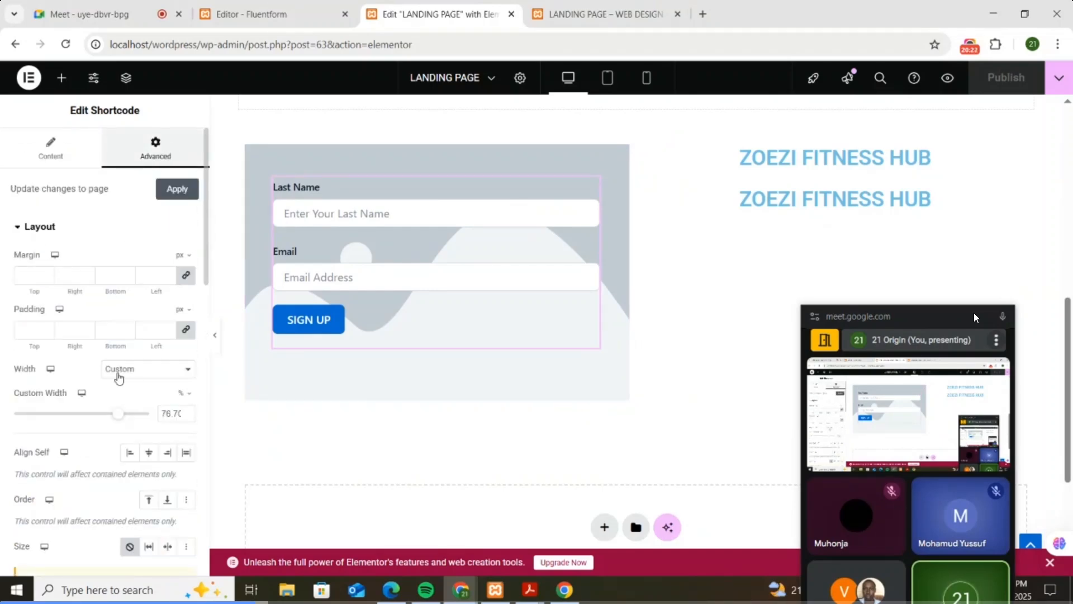
scroll(118, 378, "down", 6)
left_click(173, 324)
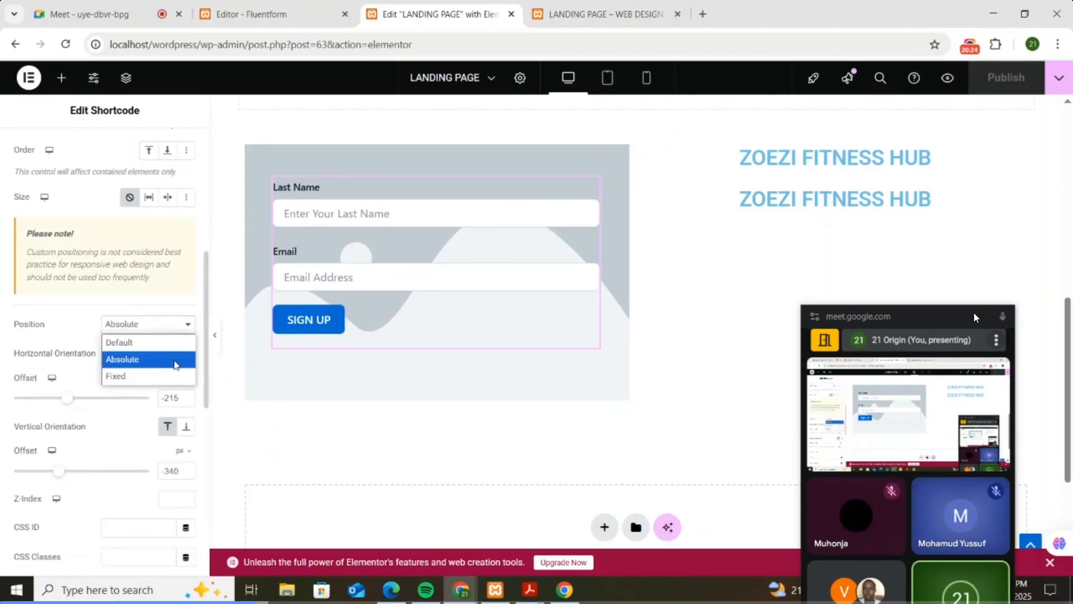
left_click(170, 342)
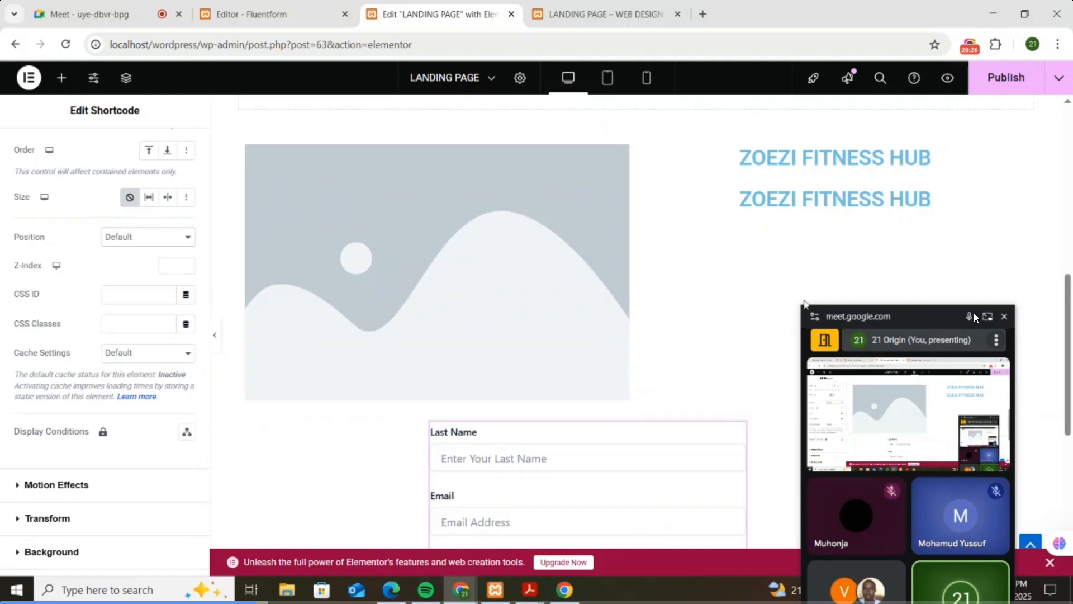
- Replace the placeholder image with the plated dessert photo pexels-catscoming-2928377.jpg from the media library
scroll(578, 209, "down", 3)
left_click(412, 196)
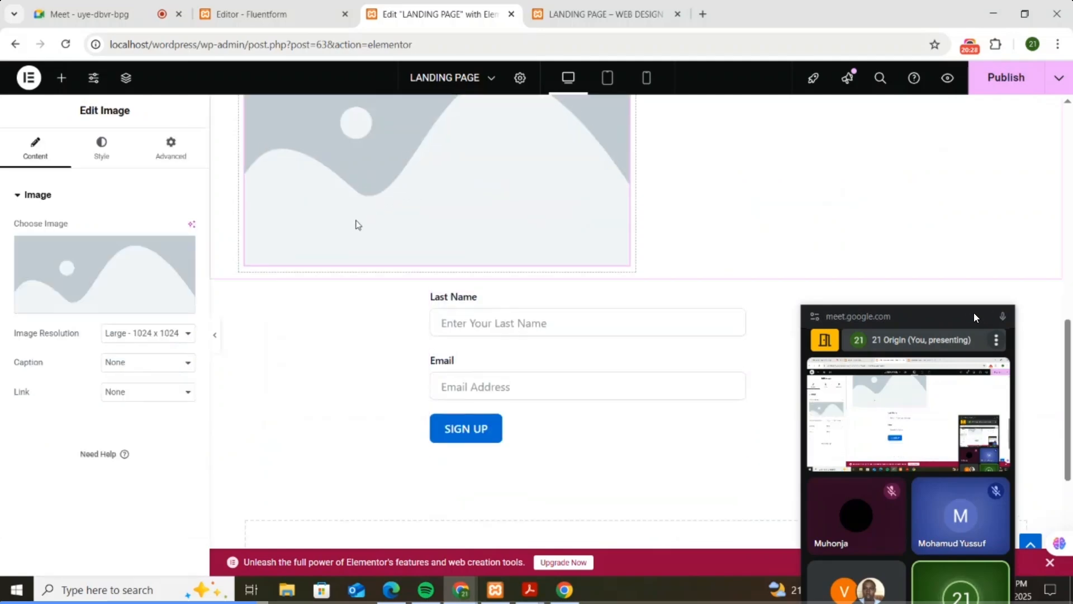
scroll(430, 239, "up", 4)
scroll(509, 246, "down", 2)
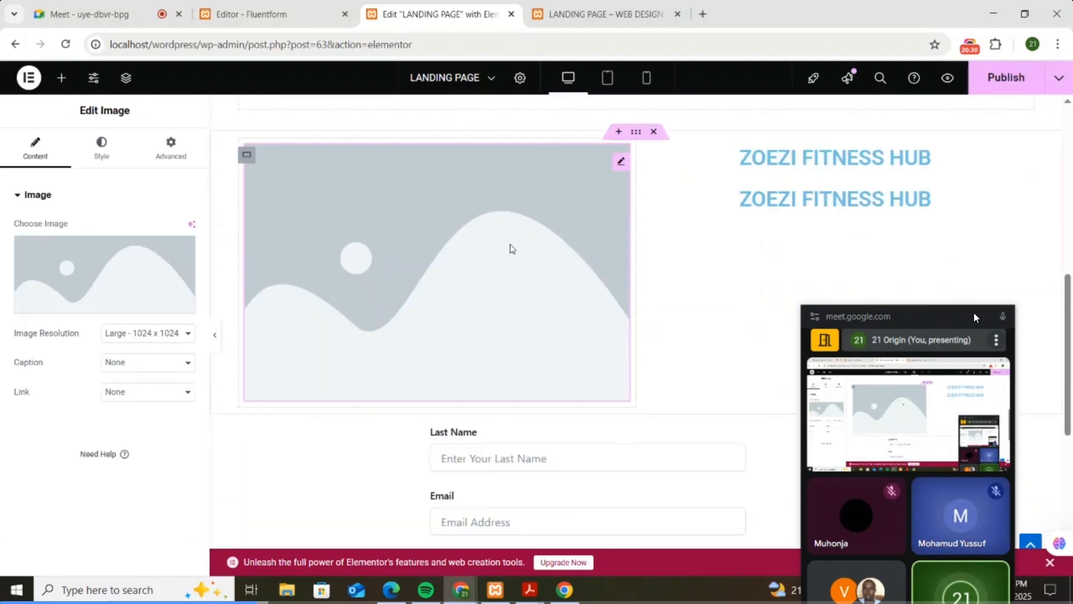
left_click(169, 302)
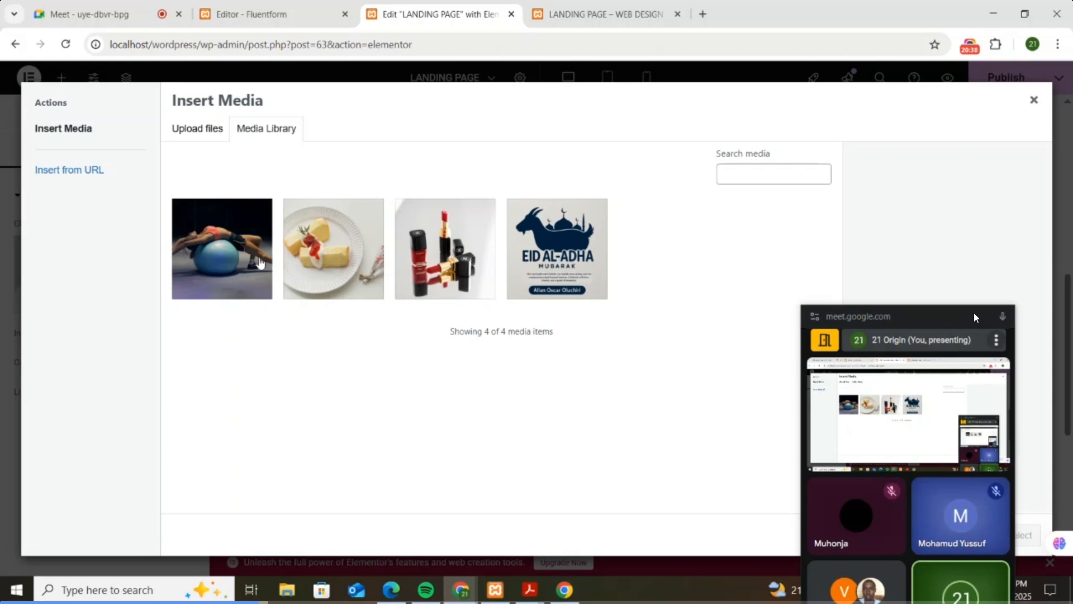
left_click(237, 258)
left_click(339, 259)
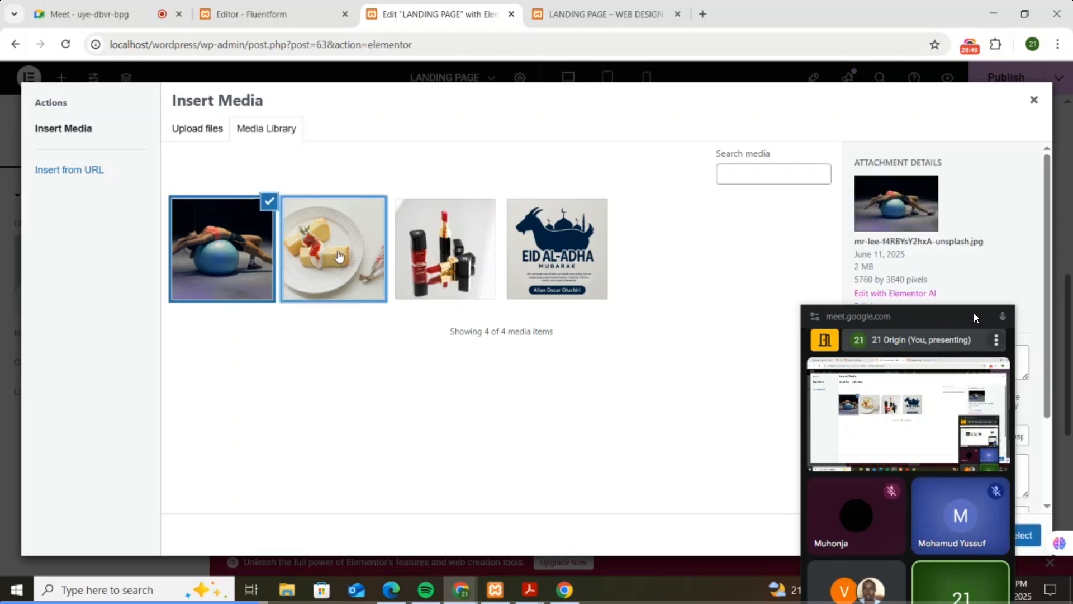
left_click_drag(901, 314, 730, 303)
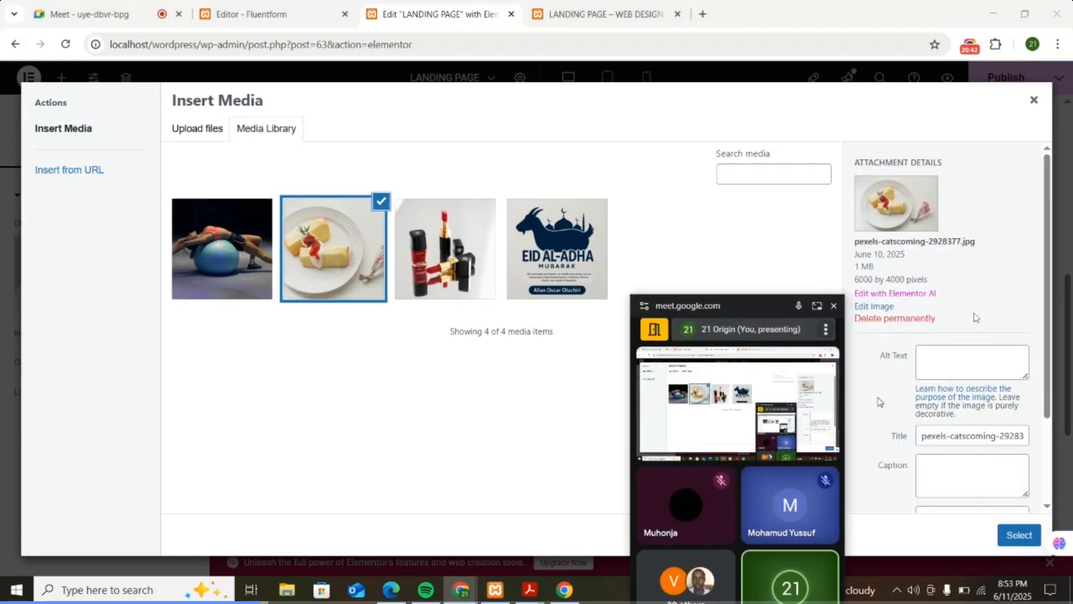
scroll(962, 352, "down", 2)
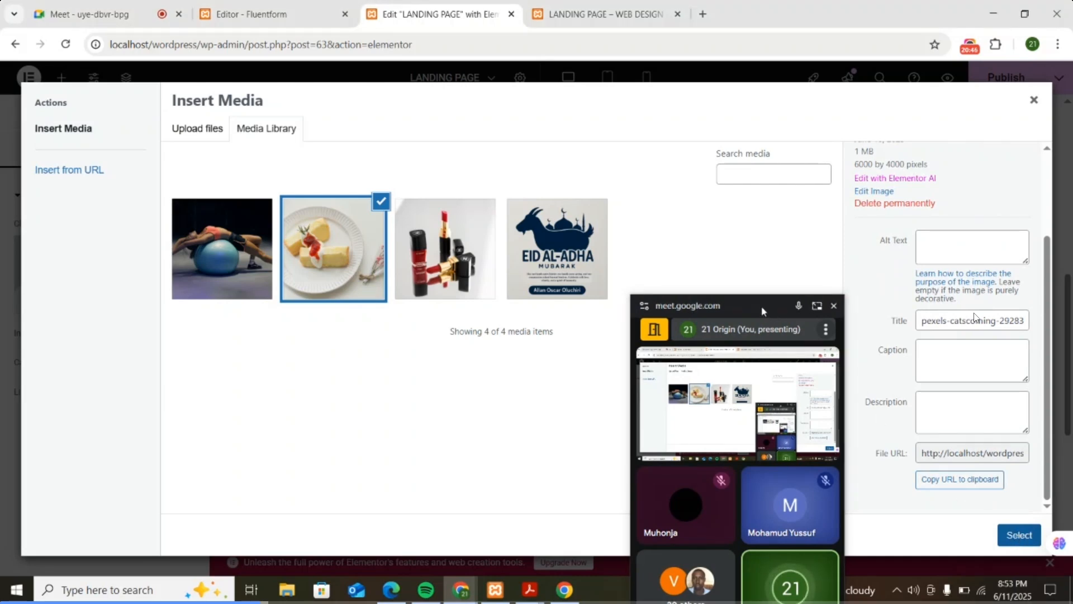
left_click(1018, 535)
left_click_drag(754, 307, 918, 300)
- Set the Last Name form's shortcode position to Absolute and nudge it over the dessert photo to offsets of about -214 px horizontally and -332 px vertically
scroll(741, 243, "down", 3)
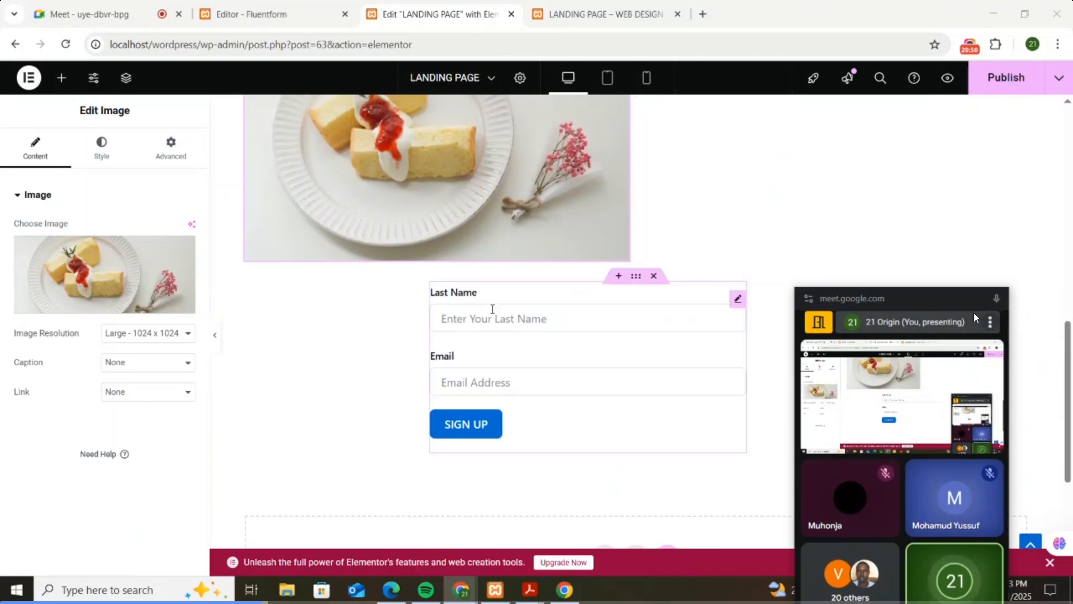
scroll(647, 208, "up", 4)
scroll(572, 385, "down", 5)
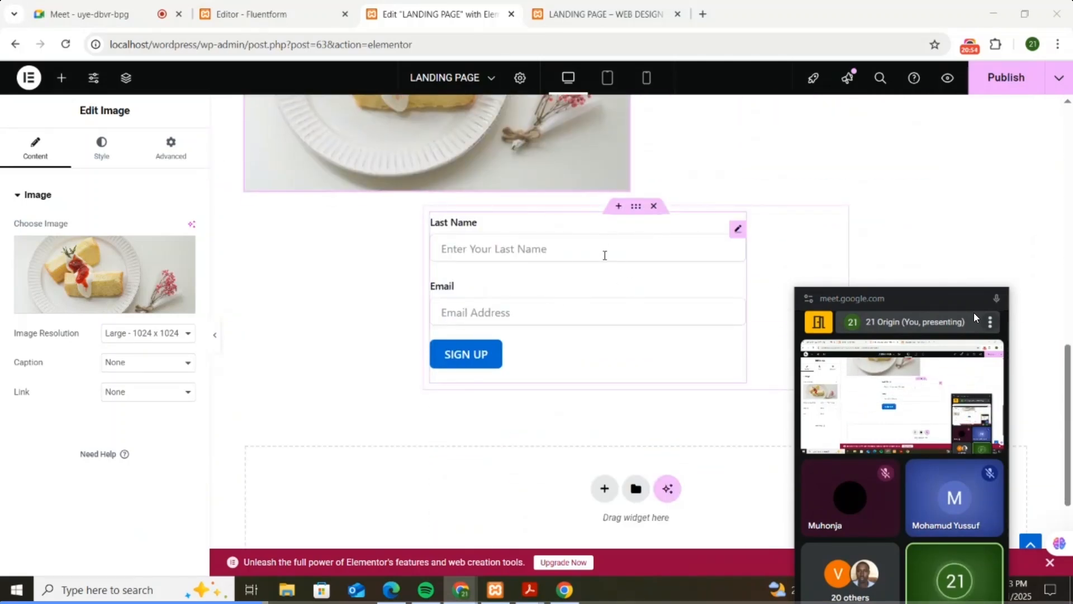
scroll(613, 244, "up", 5)
scroll(560, 263, "down", 5)
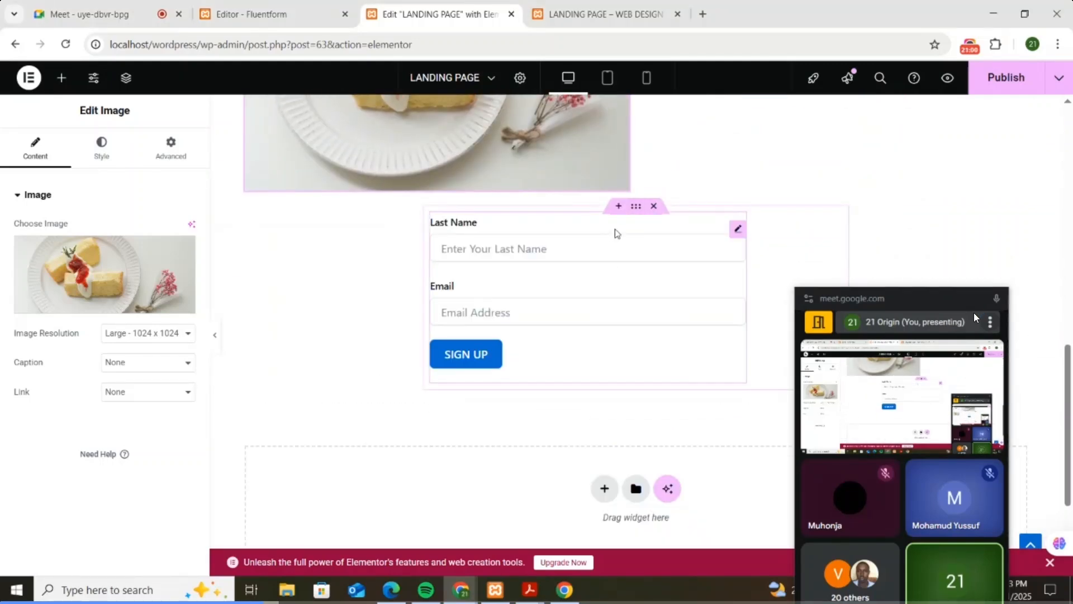
left_click(615, 234)
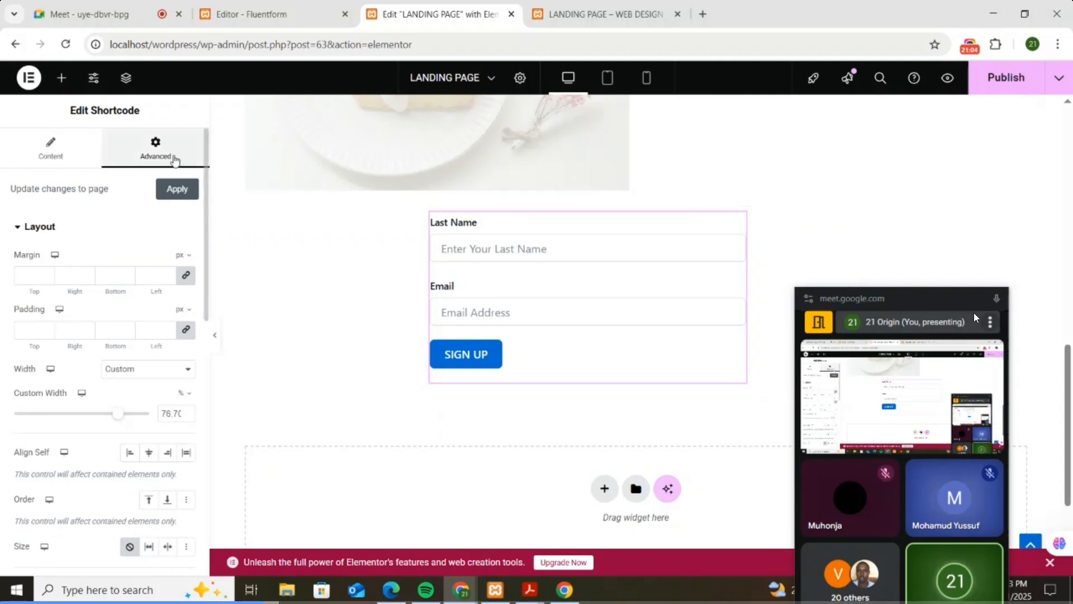
scroll(165, 233, "down", 5)
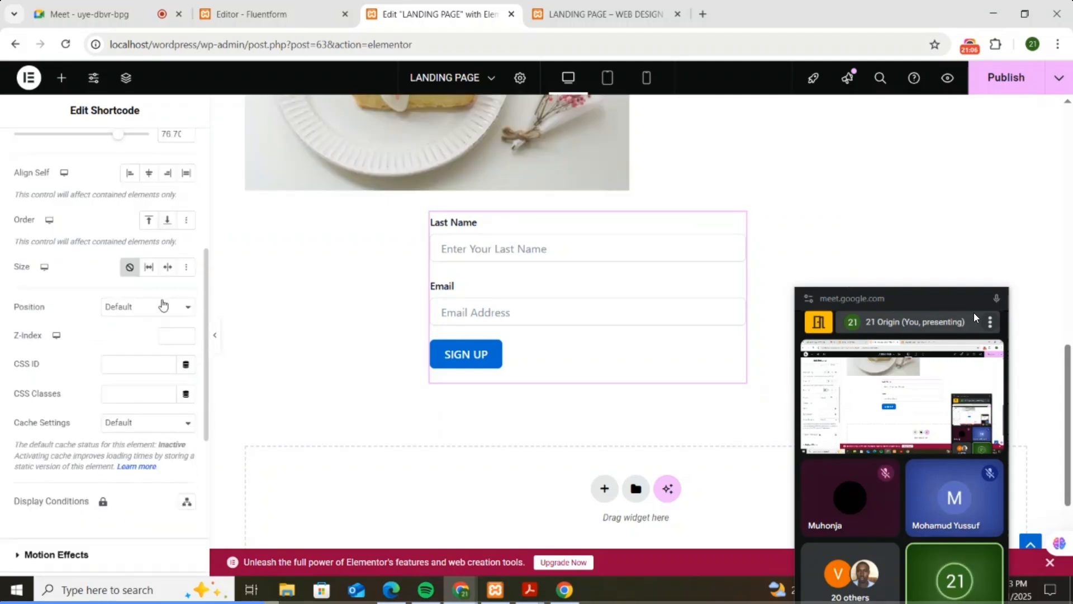
left_click(171, 308)
left_click(165, 340)
scroll(406, 318, "up", 5)
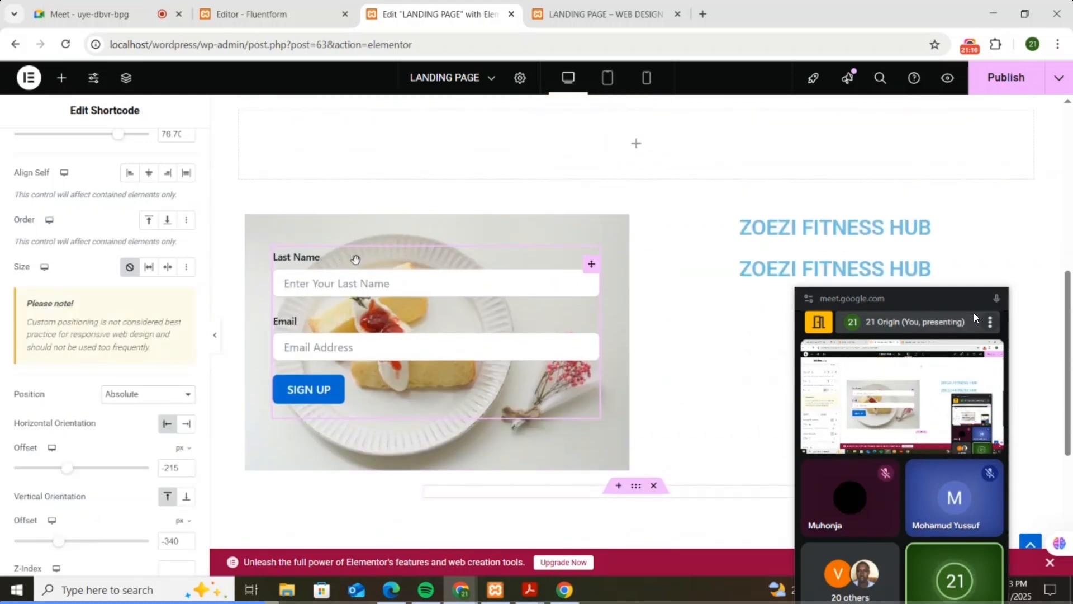
mouse_move(355, 259)
left_mouse_down()
mouse_move(453, 293)
mouse_move(381, 254)
mouse_move(354, 252)
mouse_move(364, 247)
mouse_move(359, 267)
left_mouse_up()
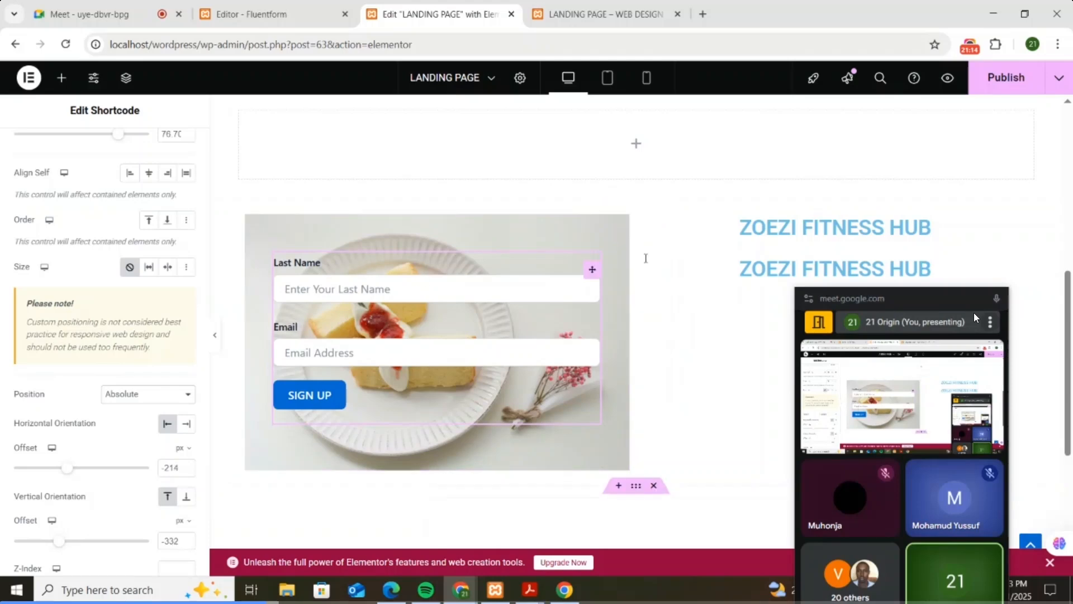
- Publish the landing page with the new image and the repositioned form
left_click(1006, 77)
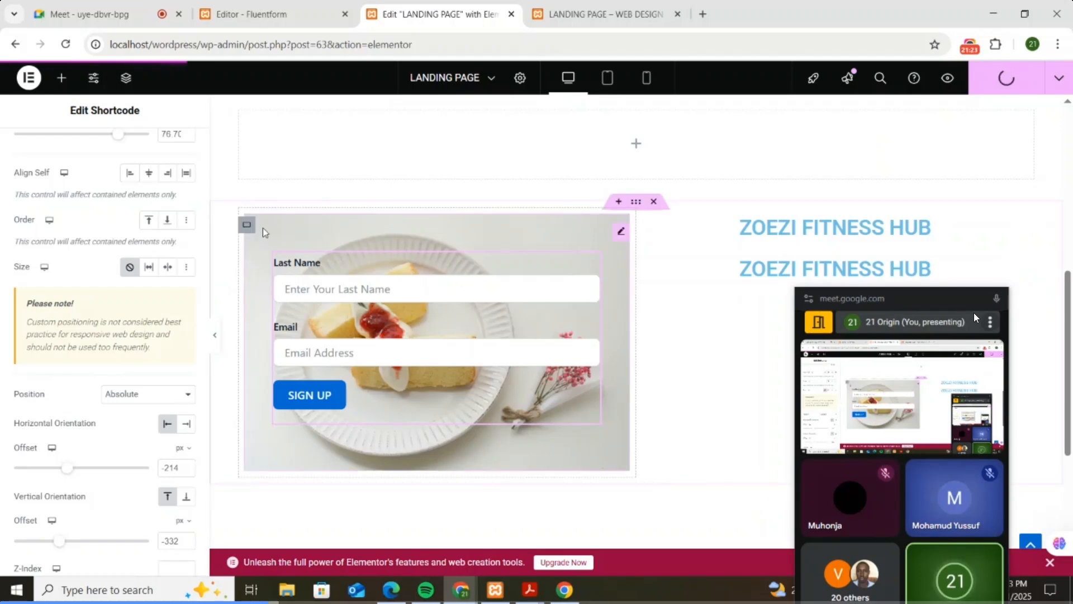
scroll(630, 173, "down", 3)
scroll(475, 242, "up", 1)
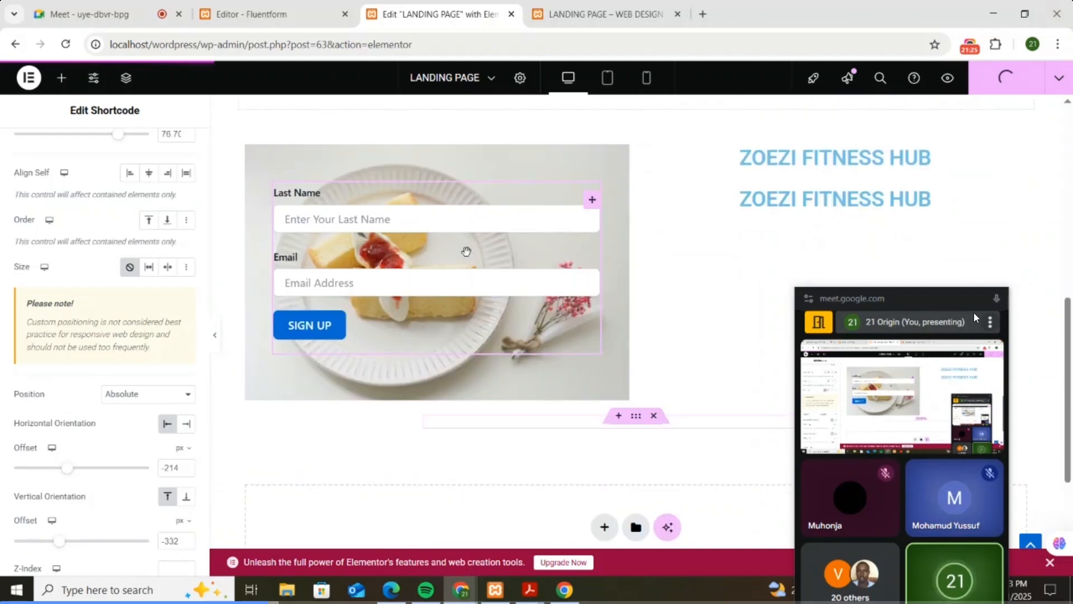
- Reload the landing page preview and check how the Last Name form sits over the dessert photo
left_click(592, 14)
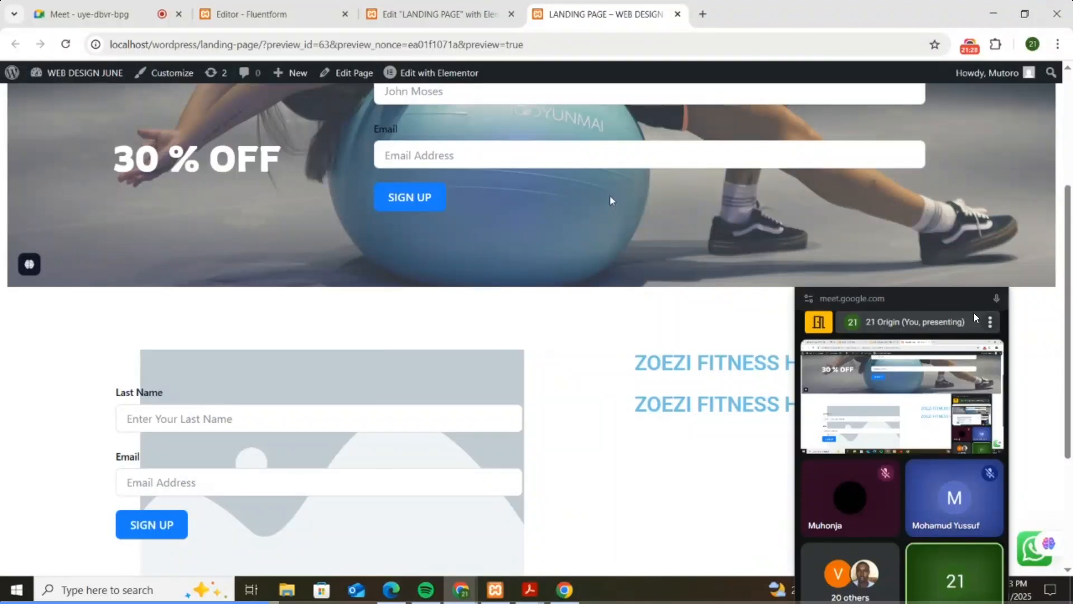
scroll(611, 199, "down", 1)
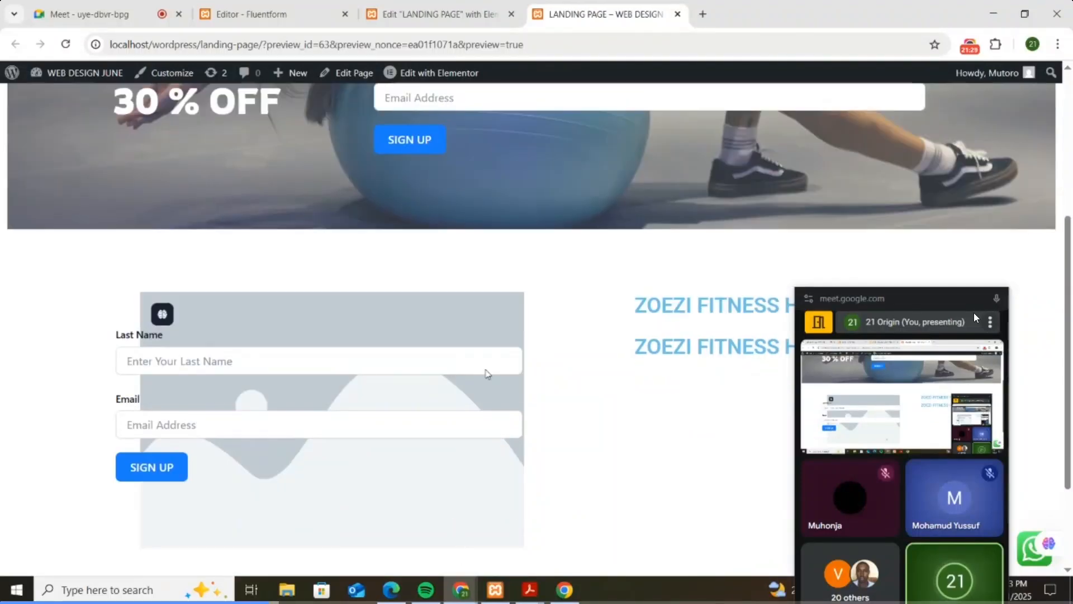
right_click(614, 305)
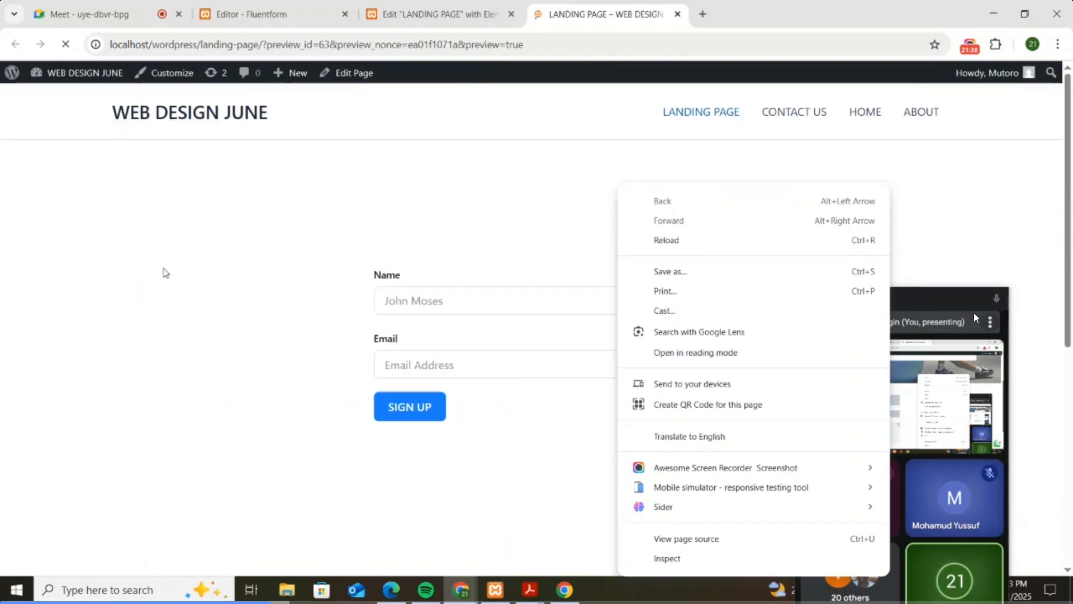
left_click(597, 190)
scroll(715, 250, "down", 6)
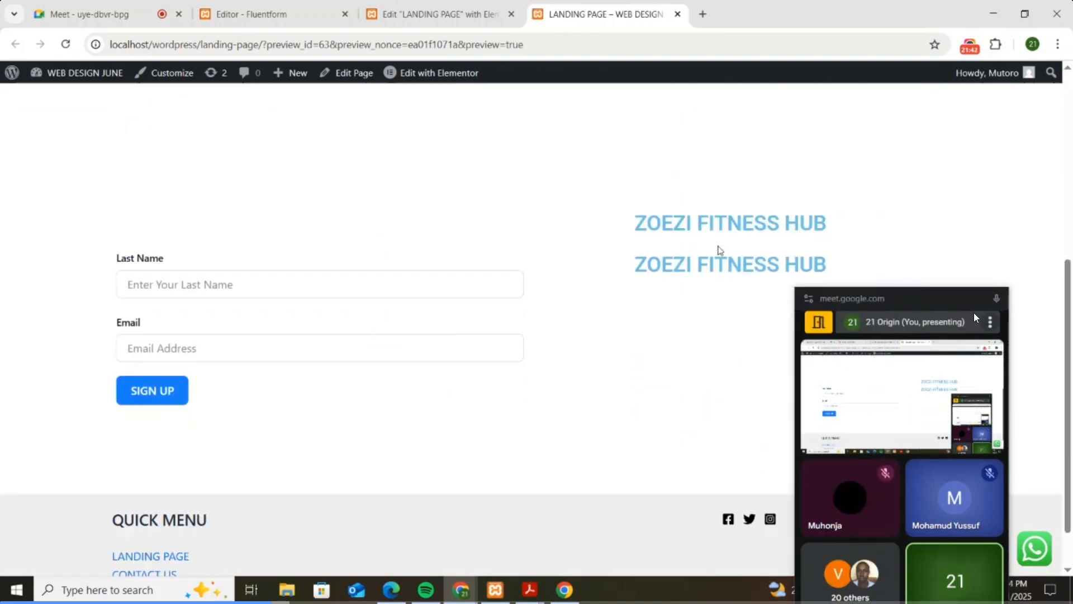
scroll(713, 242, "down", 1)
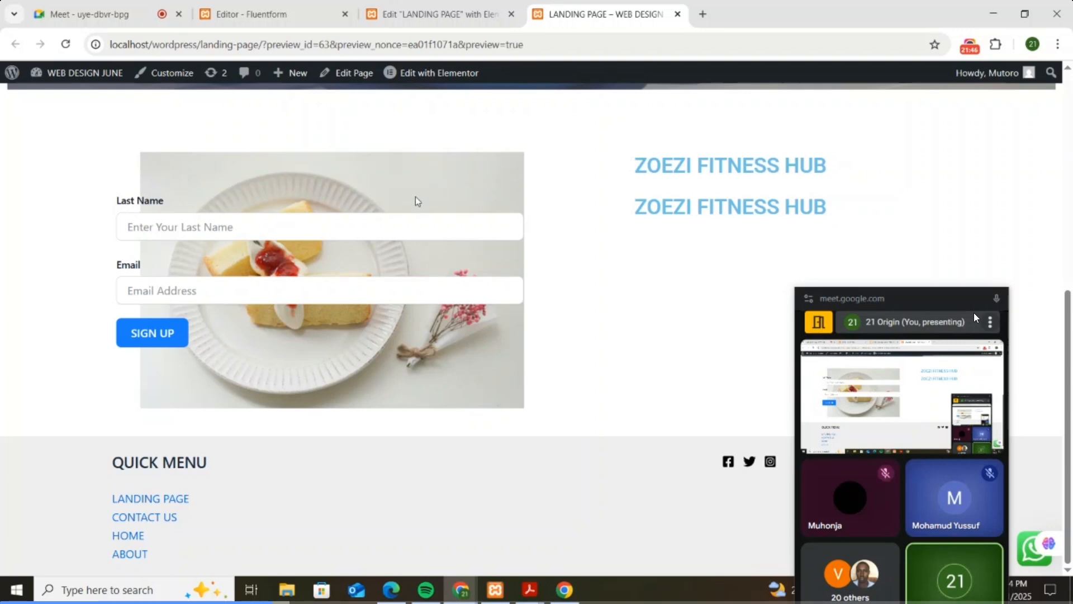
- Back in the Elementor editor, narrow the Last Name form's shortcode to a custom width of about 58.61%
left_click(430, 14)
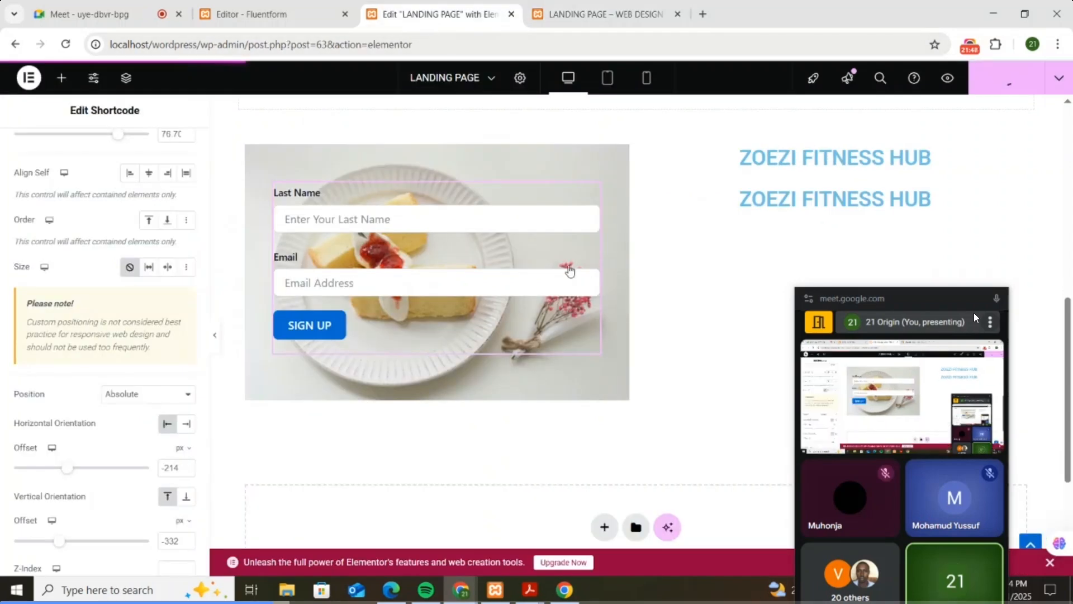
left_click_drag(599, 313, 524, 308)
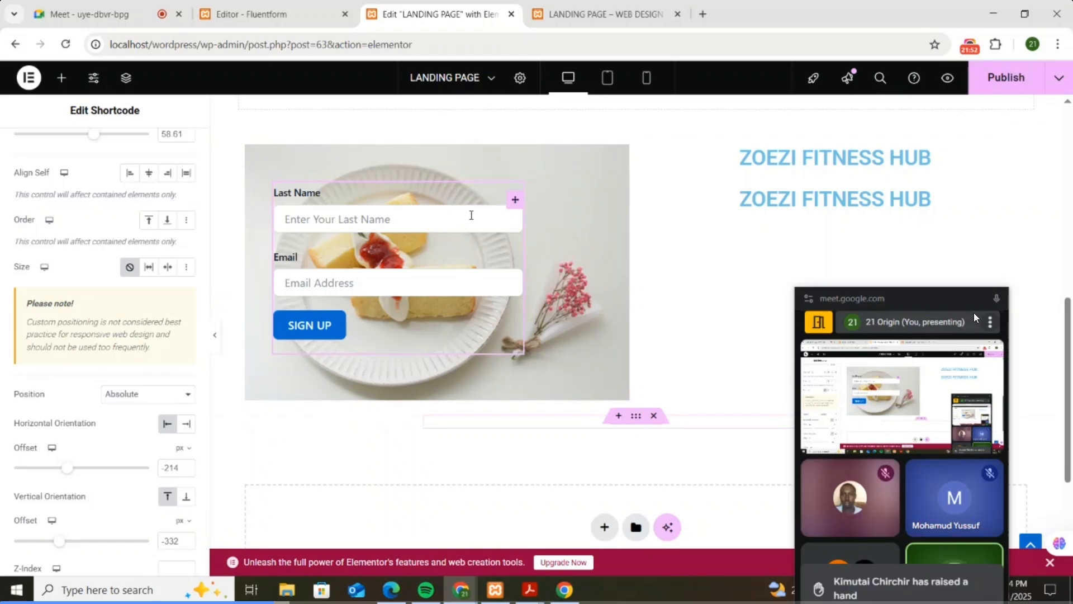
- Shift the Last Name form over the dessert photo to offsets of about -144 px horizontally and -331 px vertically, and publish the page
left_click_drag(499, 200, 546, 199)
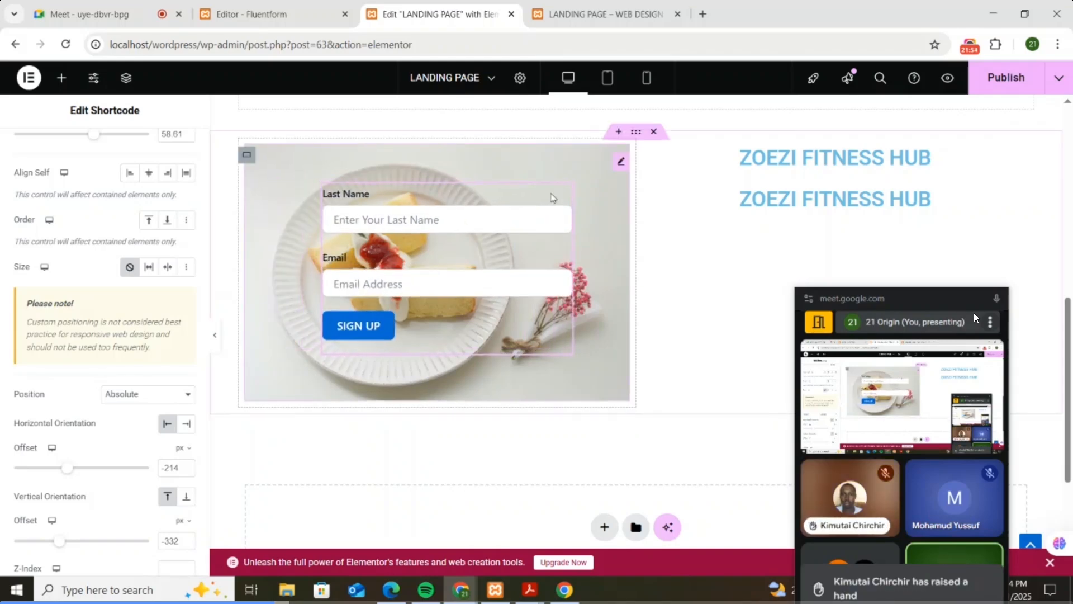
left_click(1027, 83)
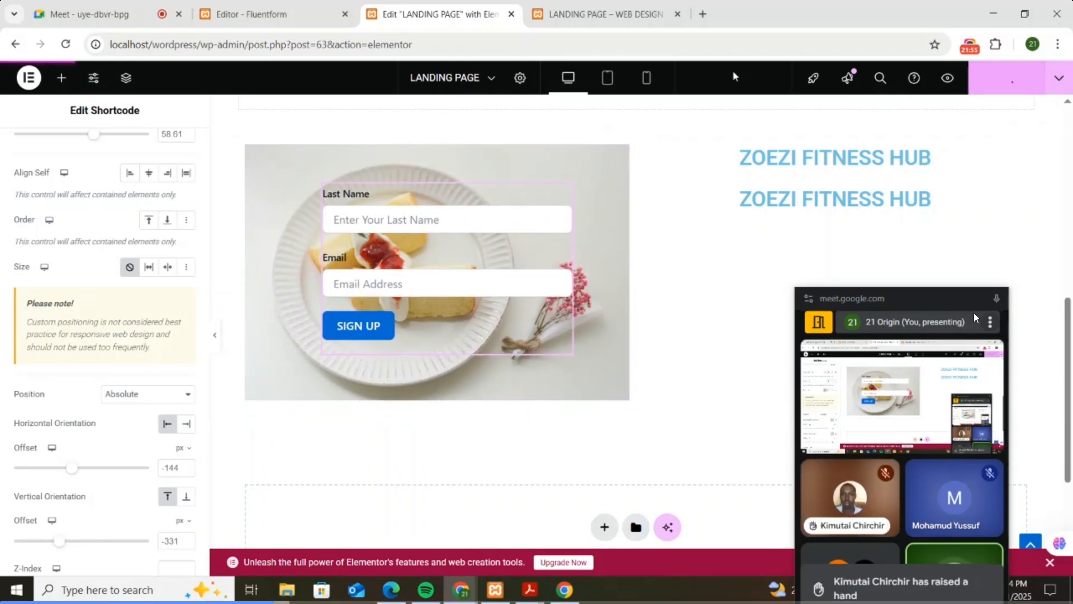
left_click(584, 20)
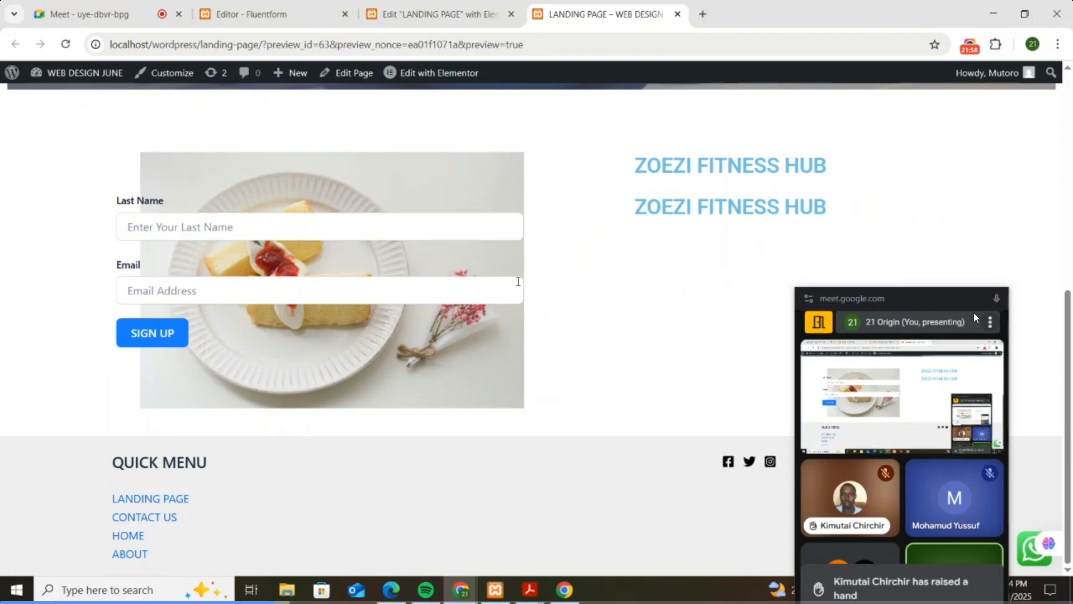
left_click(436, 14)
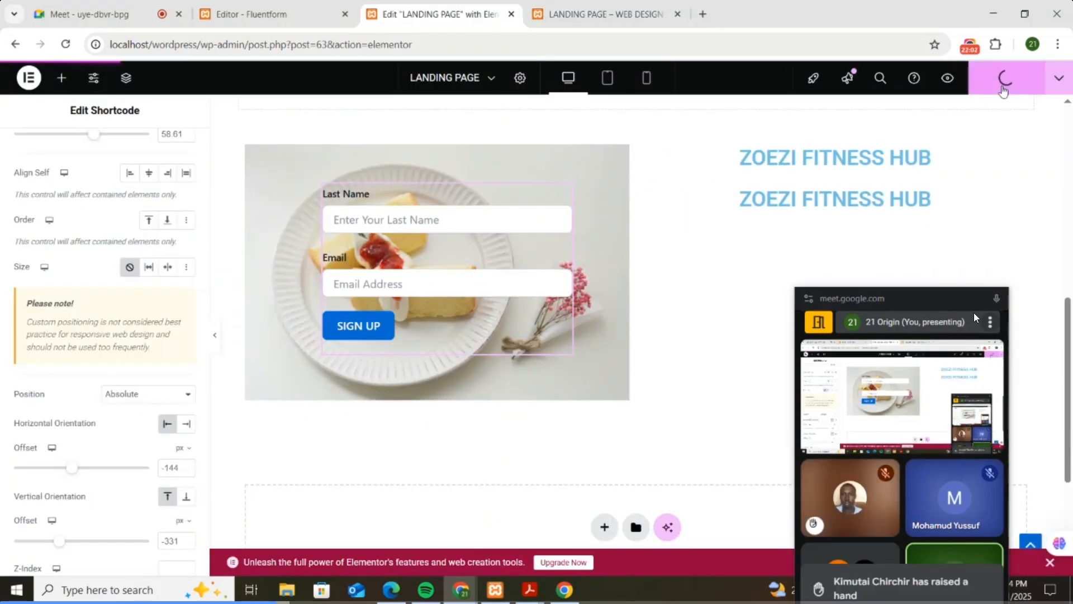
- Switch to Google Meet to check the in-call messages and move the floating call window aside
left_click(163, 20)
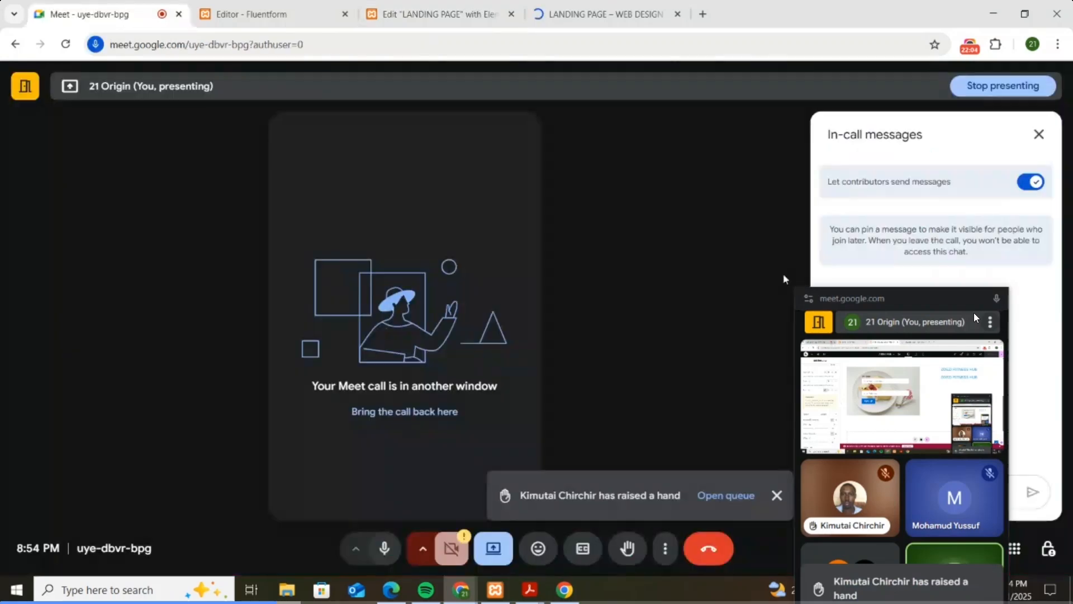
left_click_drag(925, 302, 823, 424)
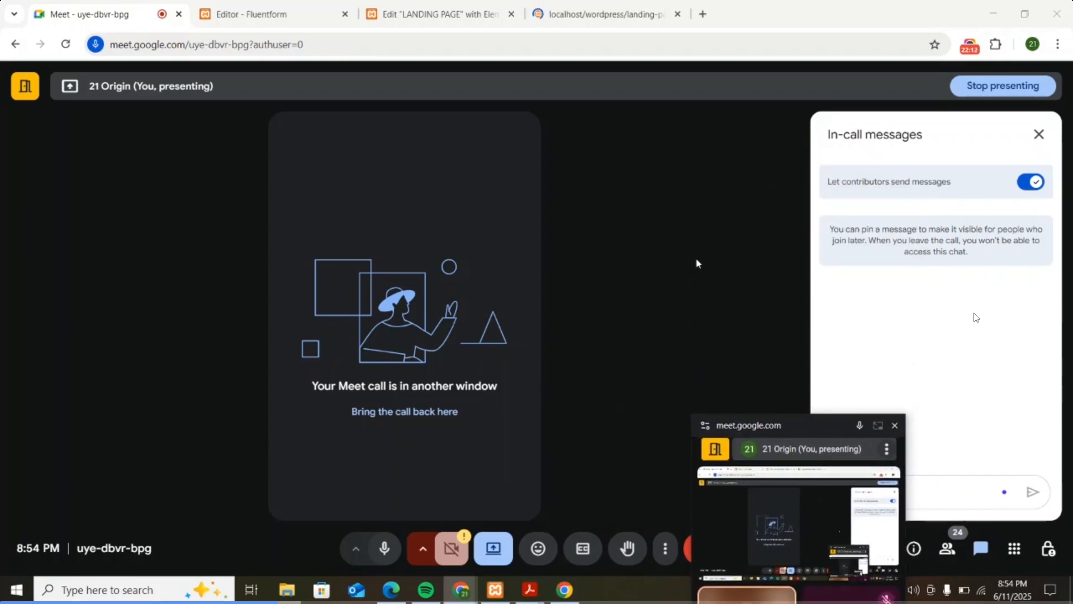
- Switch to the landing page preview and check how both sign-up forms sit over their images
left_click(579, 19)
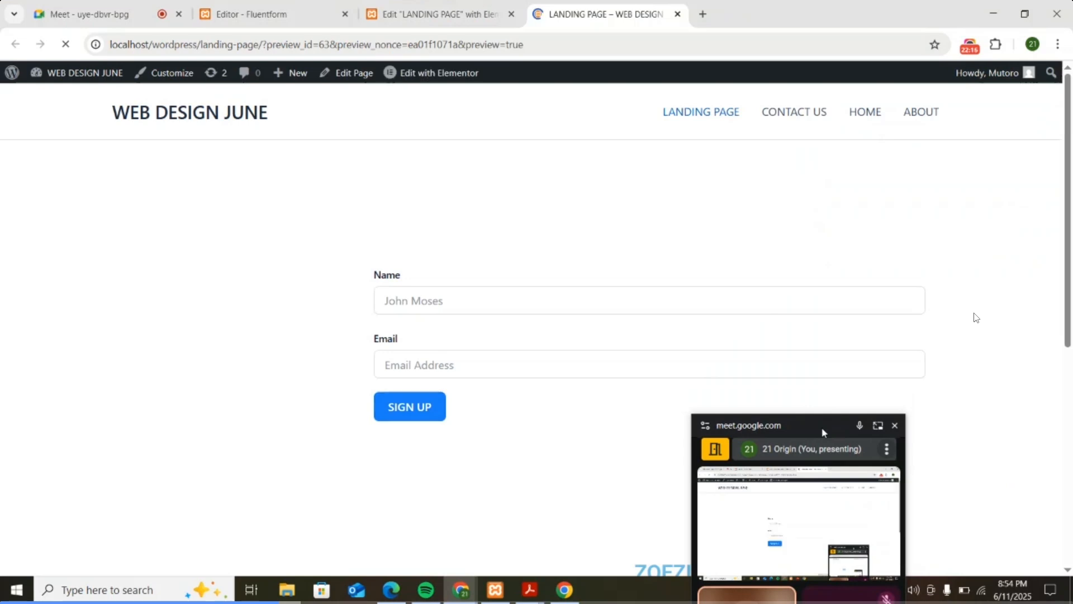
scroll(680, 226, "down", 4)
scroll(680, 226, "down", 3)
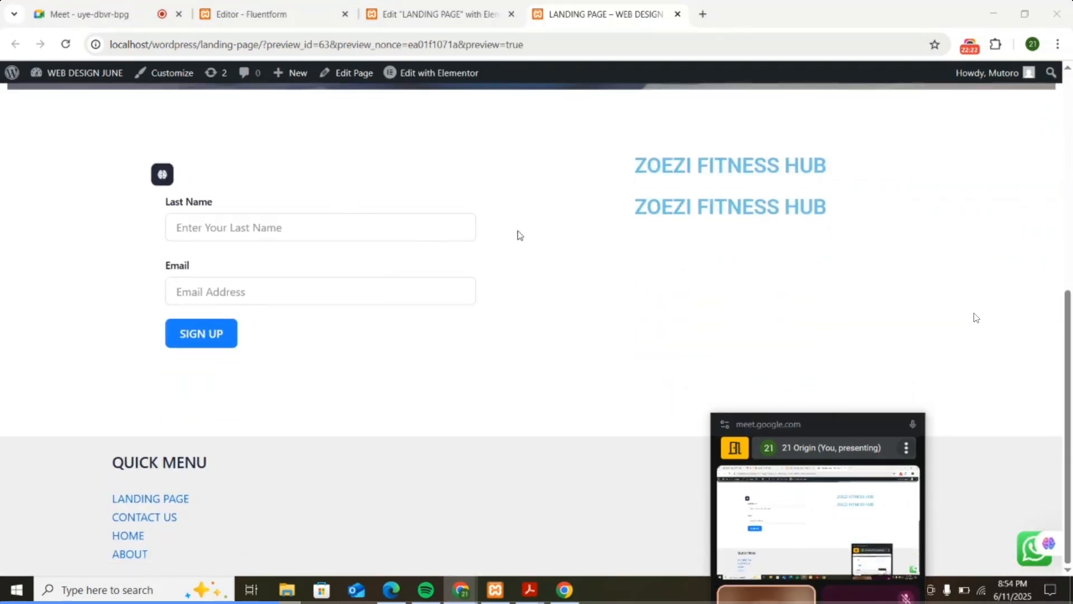
scroll(605, 223, "up", 6)
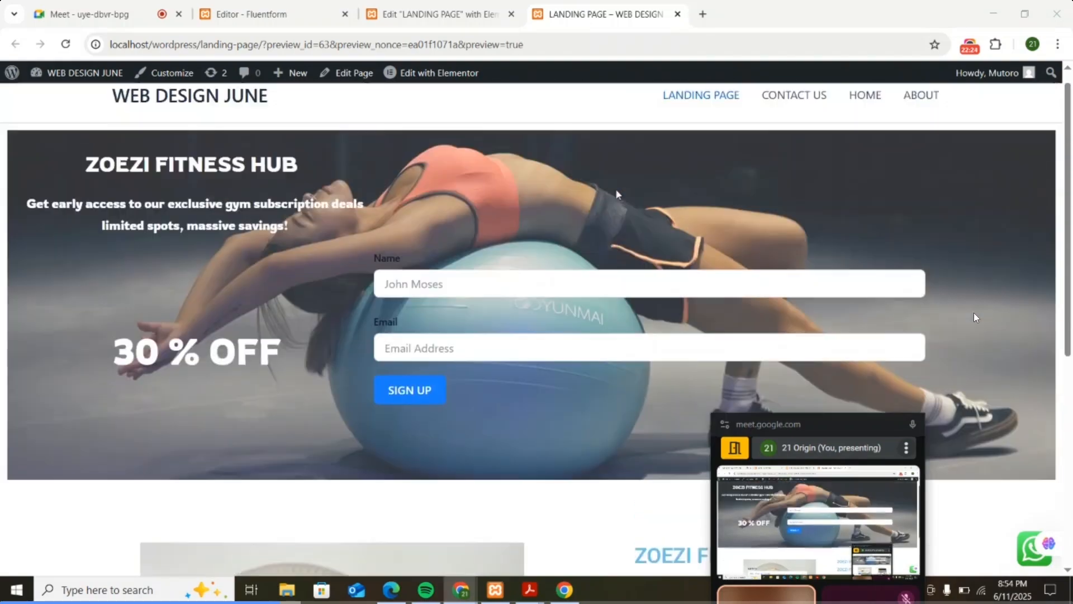
scroll(615, 195, "up", 1)
scroll(477, 190, "down", 7)
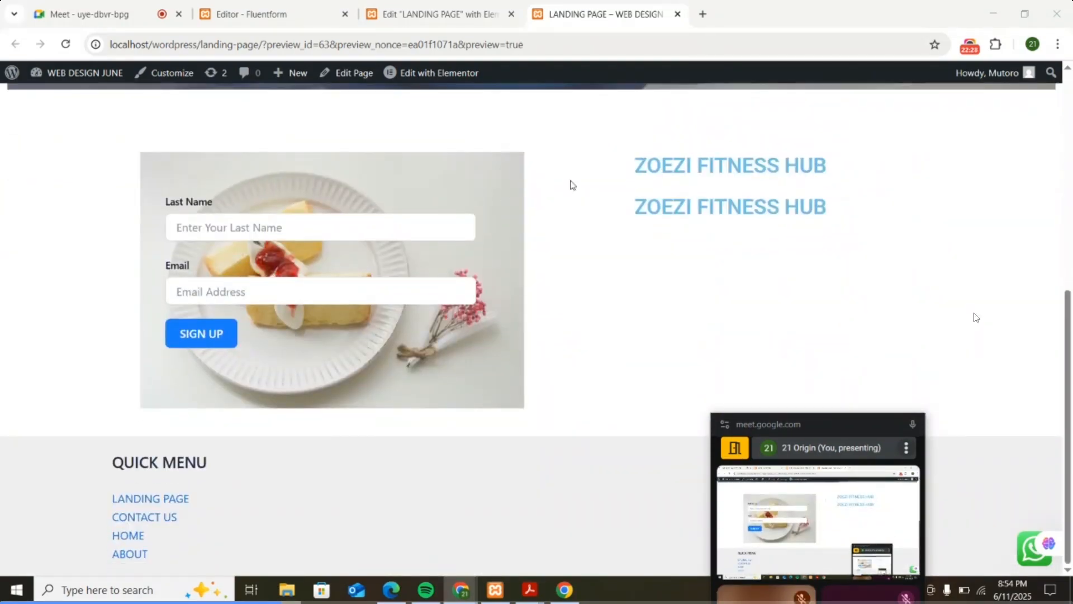
scroll(570, 182, "up", 3)
- Back in the Elementor editor, re-enter the gym banner image's opacity as 0.8 and publish the landing page
left_click(414, 15)
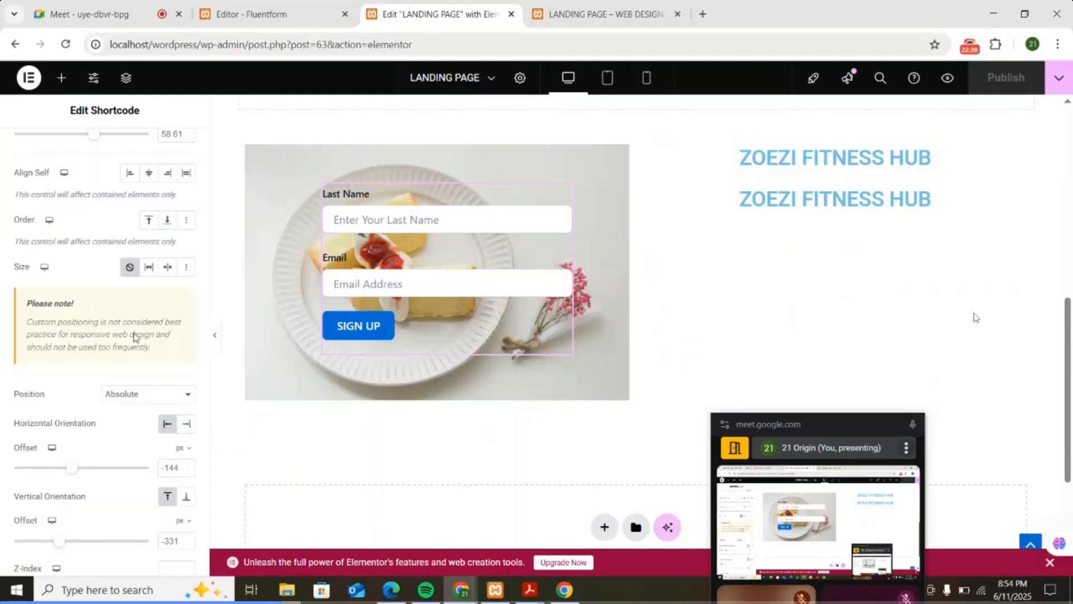
scroll(74, 420, "down", 5)
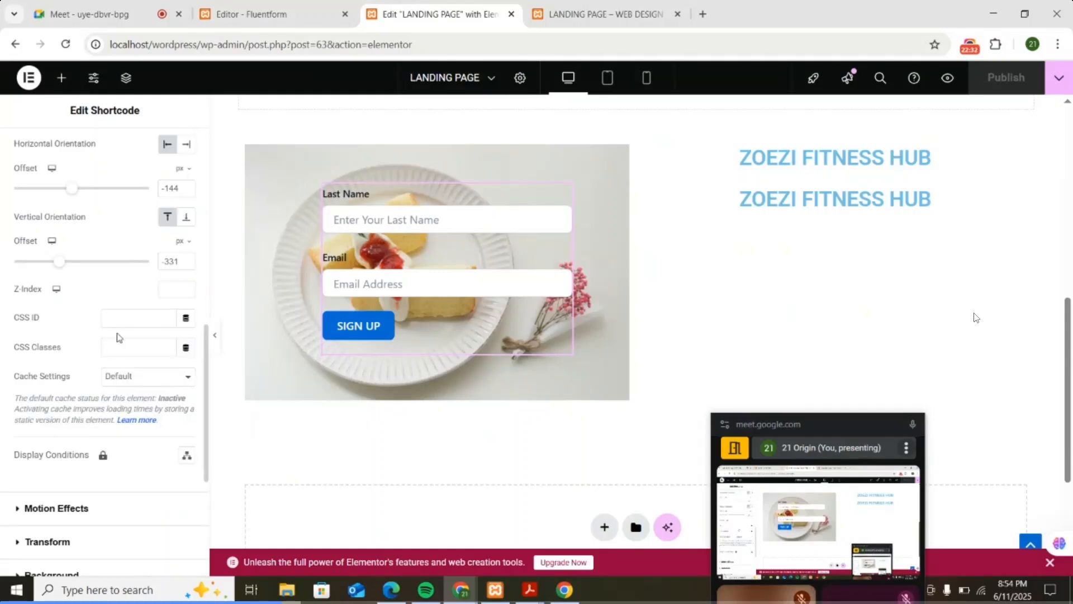
scroll(119, 337, "up", 10)
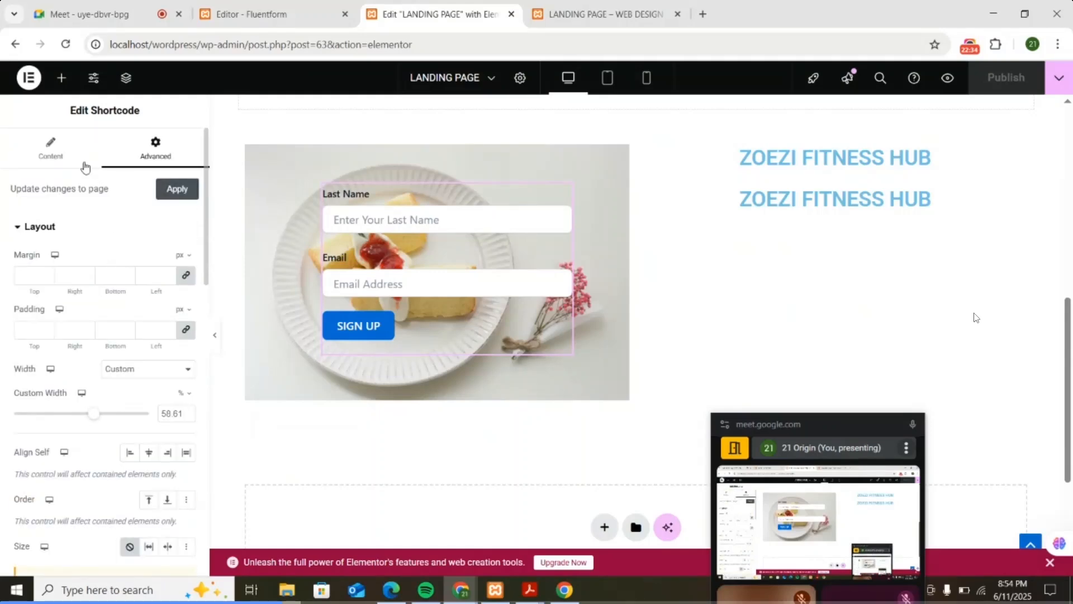
scroll(581, 144, "up", 6)
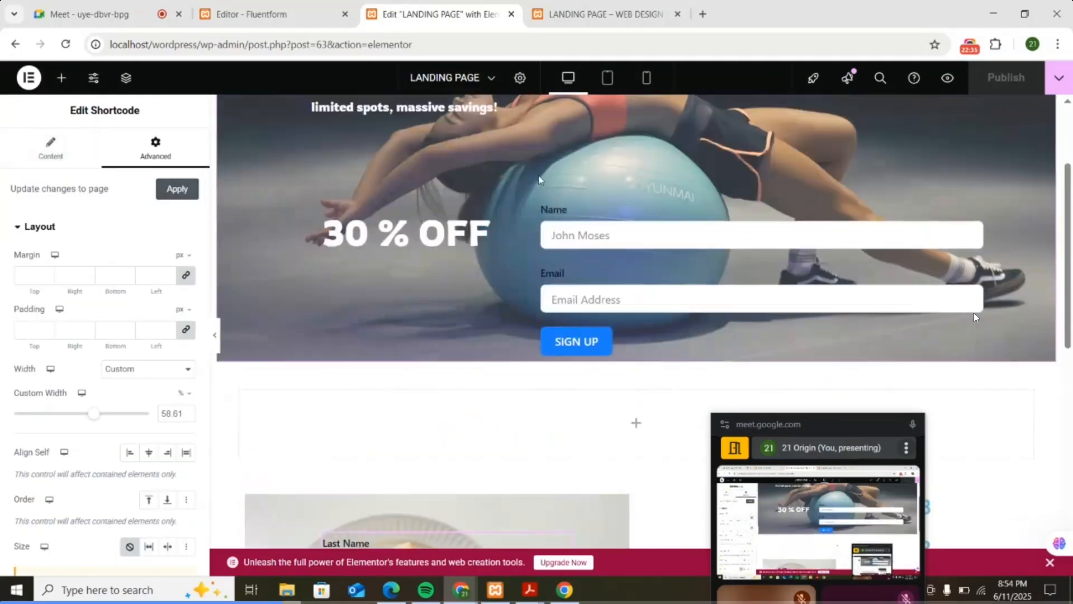
left_click(582, 144)
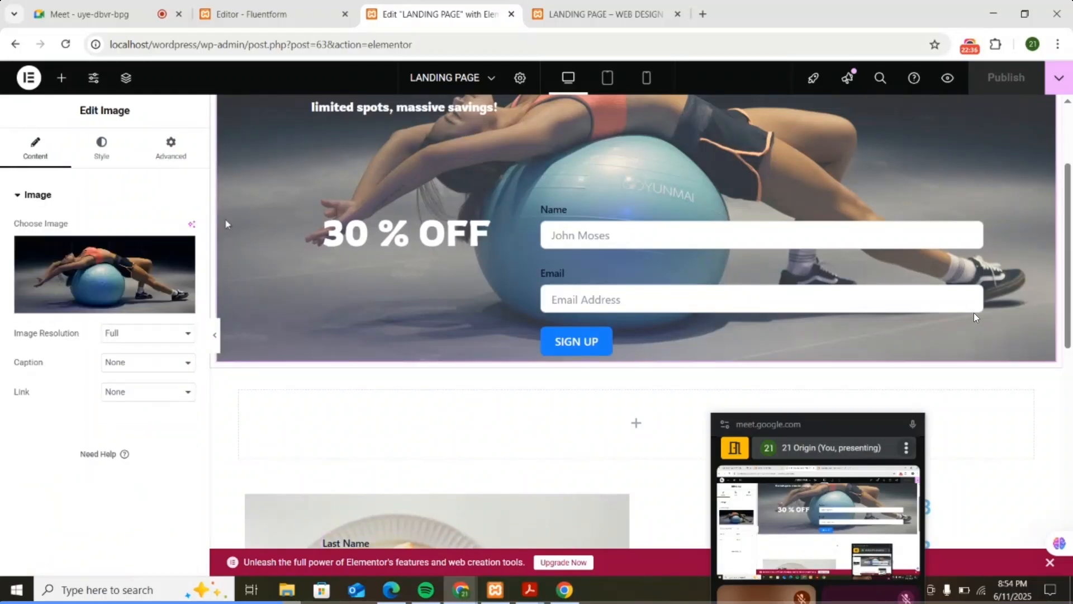
left_click(102, 148)
scroll(141, 431, "down", 2)
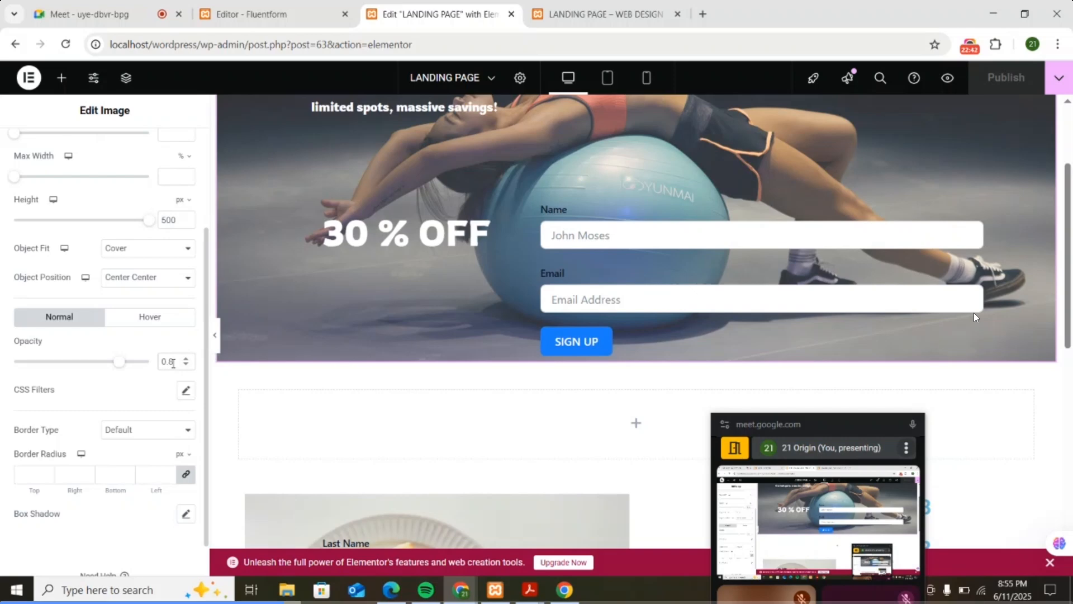
key("BackSpace")
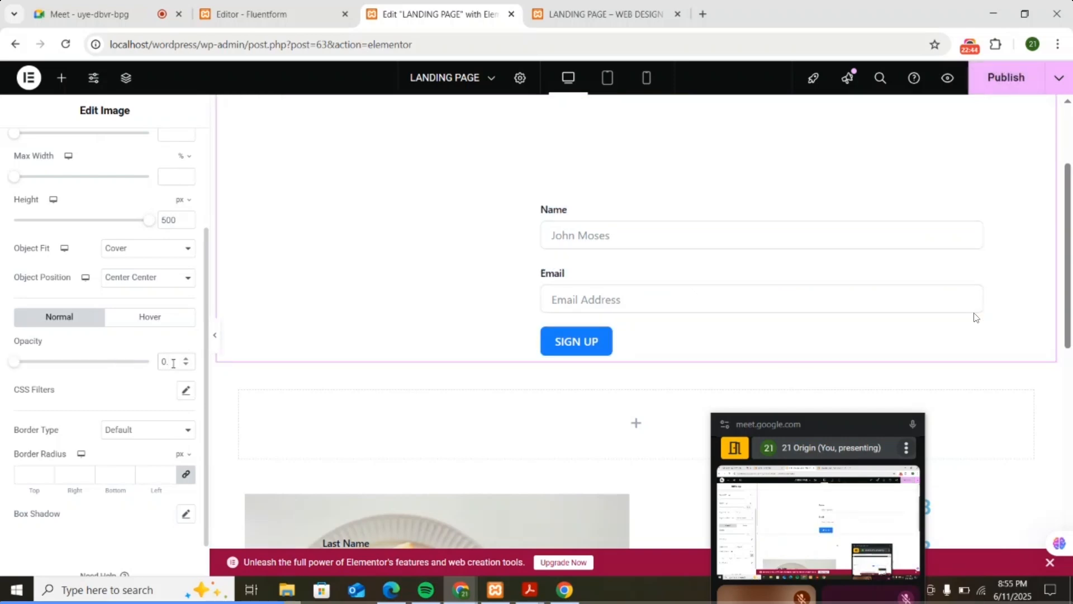
key("BackSpace")
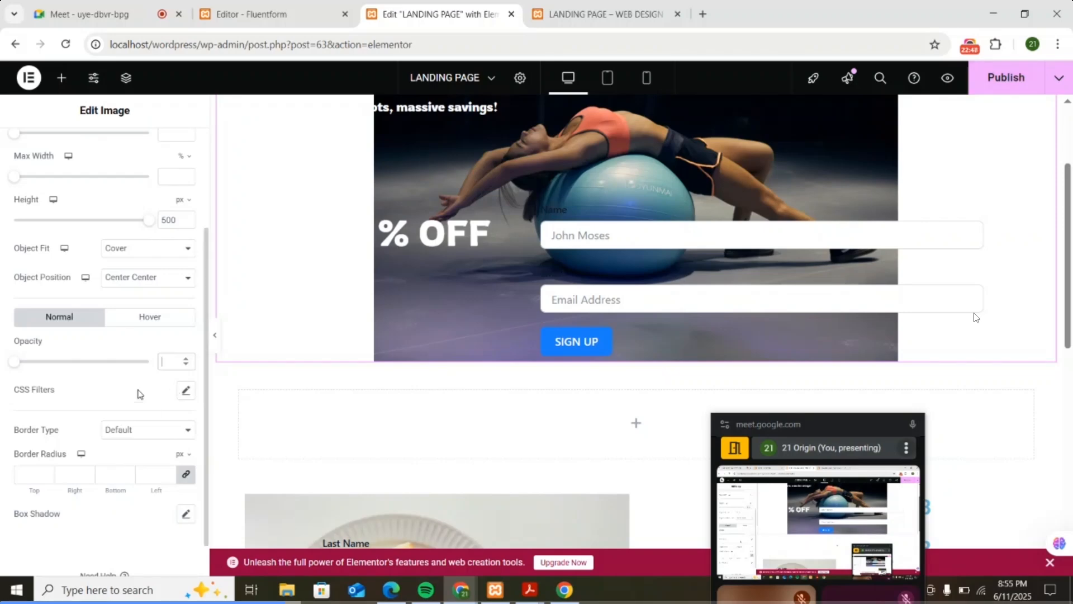
type("0")
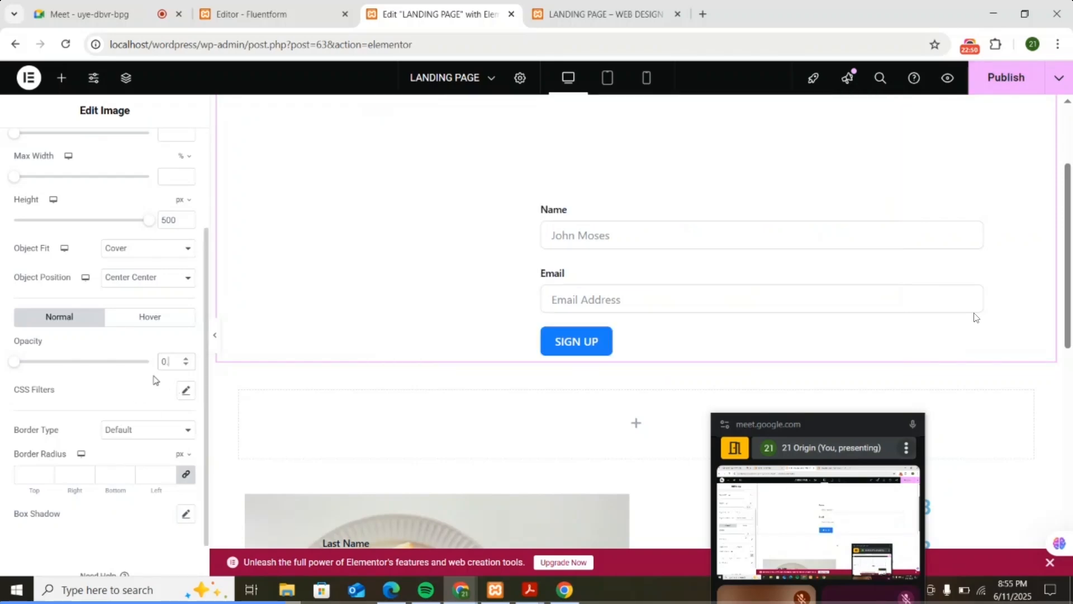
type(".8")
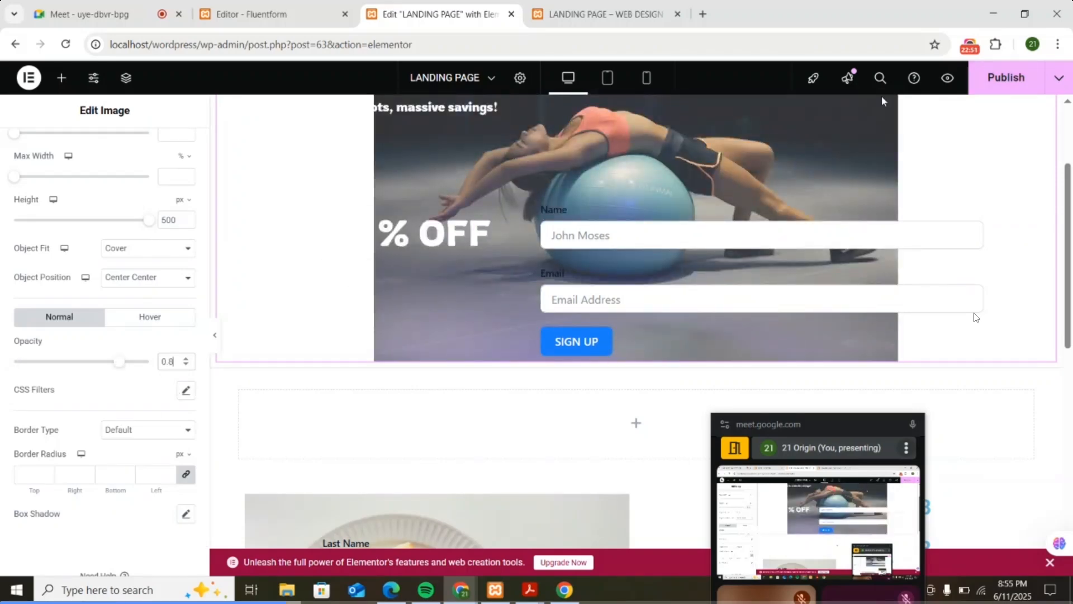
left_click(1006, 78)
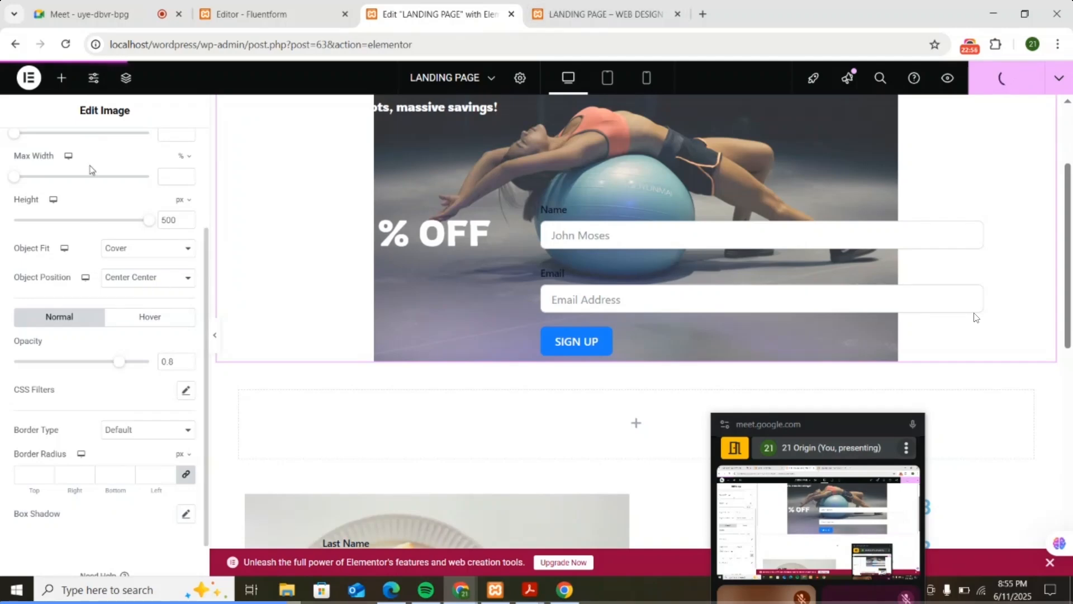
- Look through the gym banner image's style and advanced settings, including its background type options
scroll(89, 170, "up", 3)
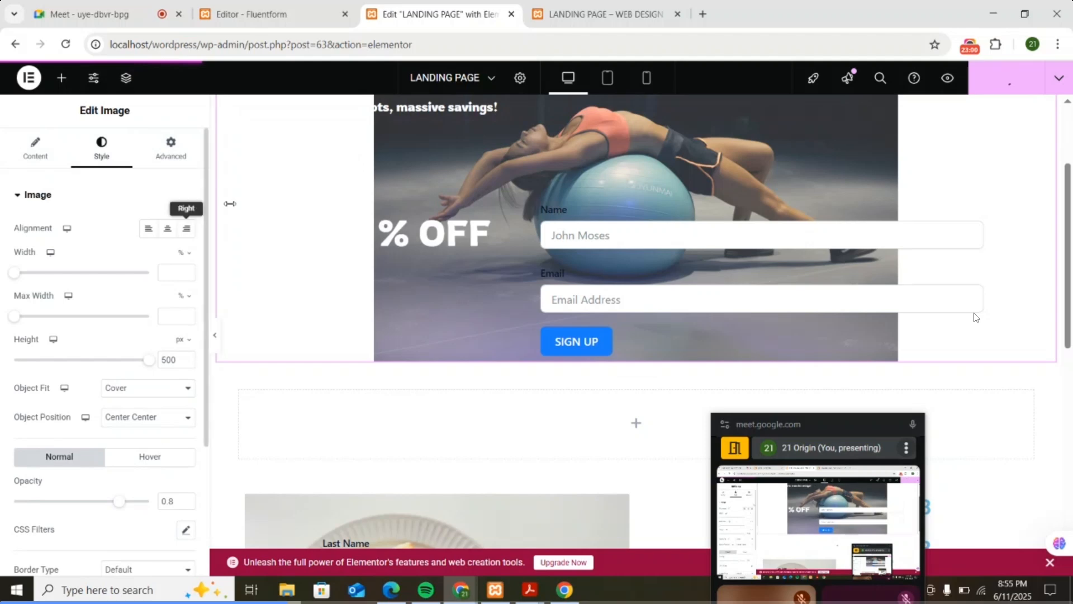
scroll(525, 330, "down", 5)
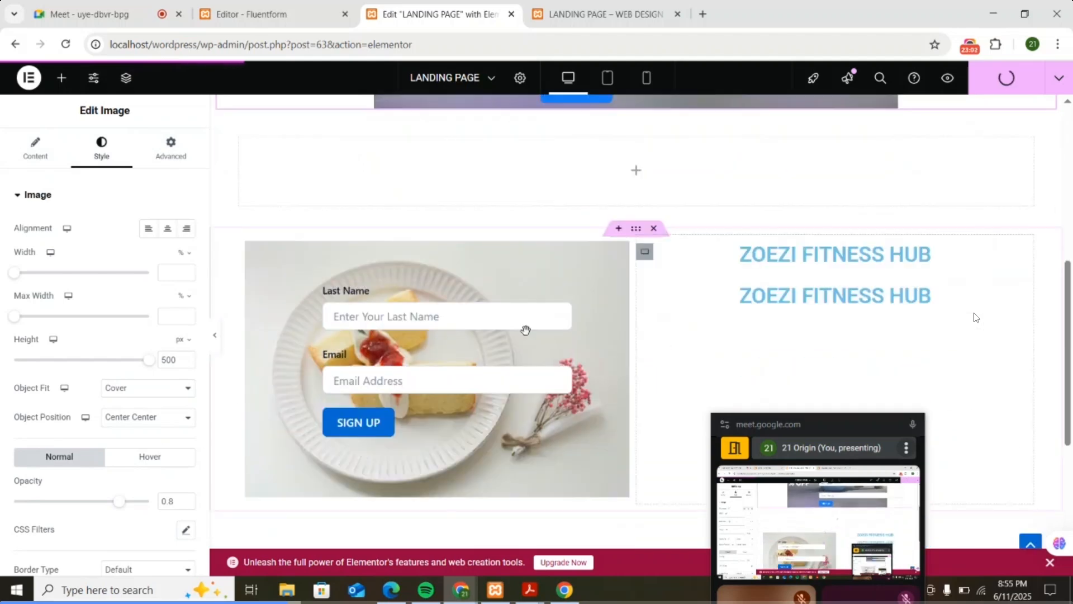
scroll(526, 330, "down", 1)
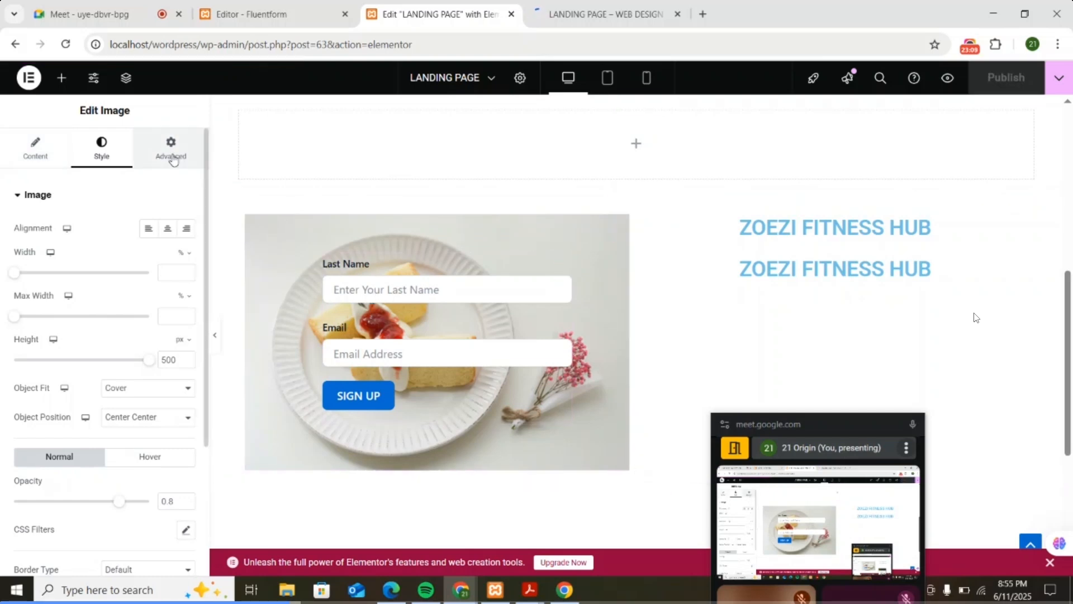
left_click(170, 148)
scroll(103, 262, "down", 5)
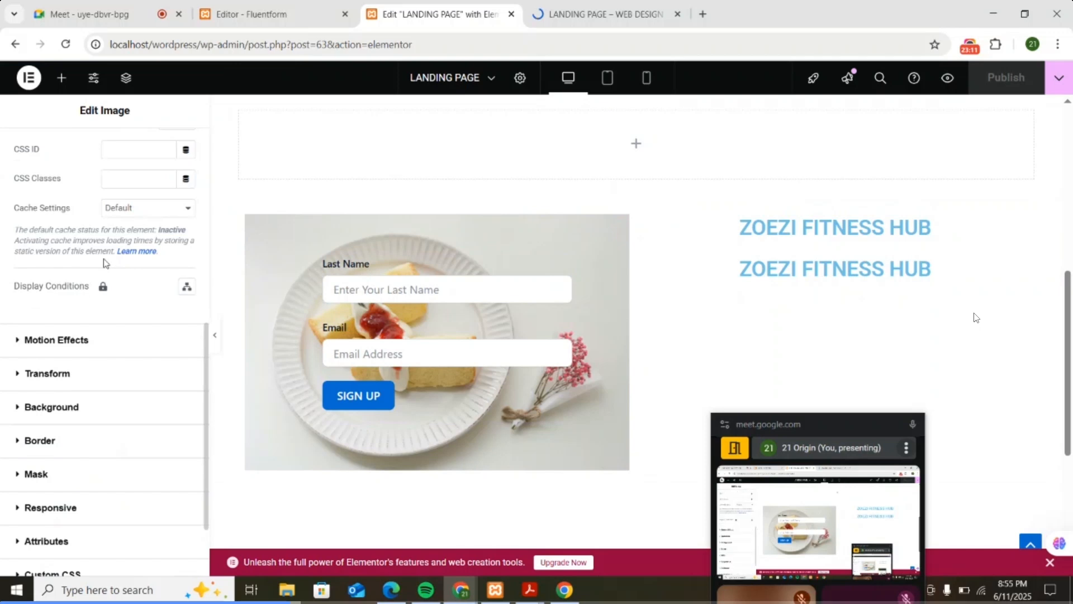
scroll(58, 269, "down", 2)
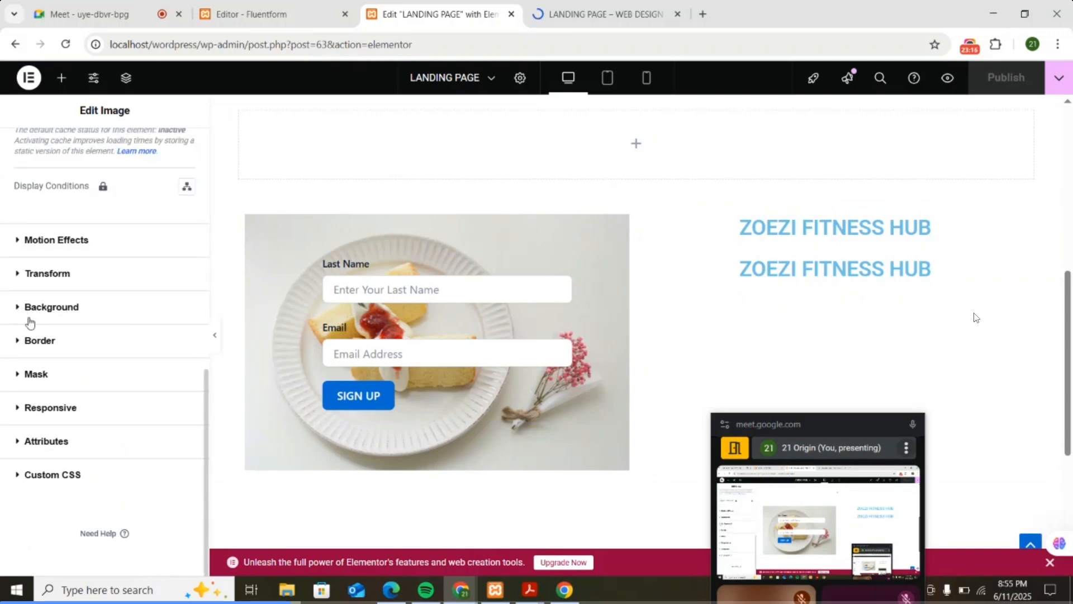
left_click(53, 307)
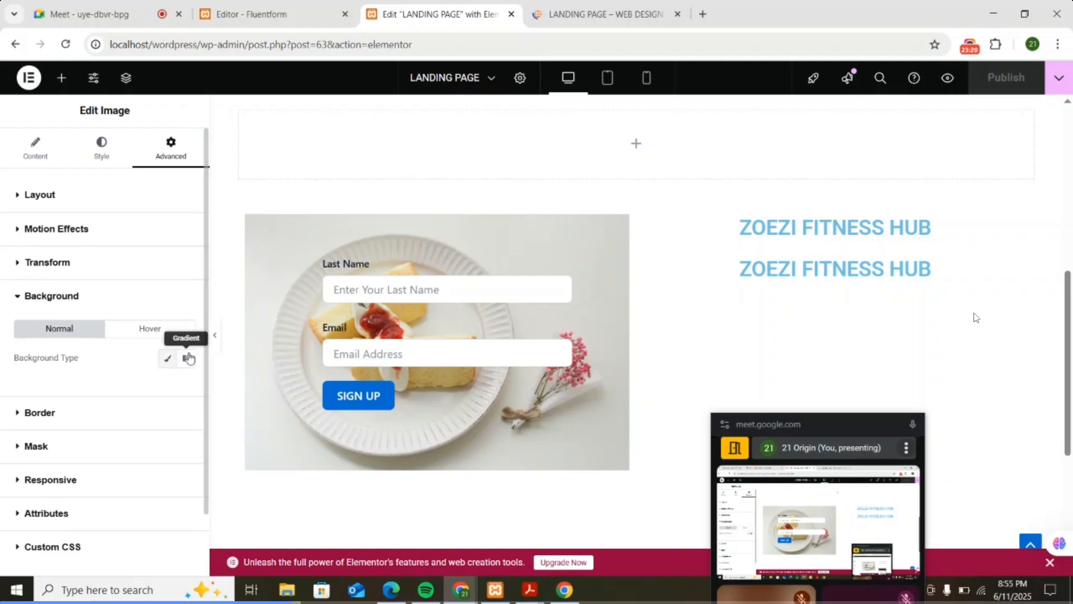
scroll(156, 333, "down", 1)
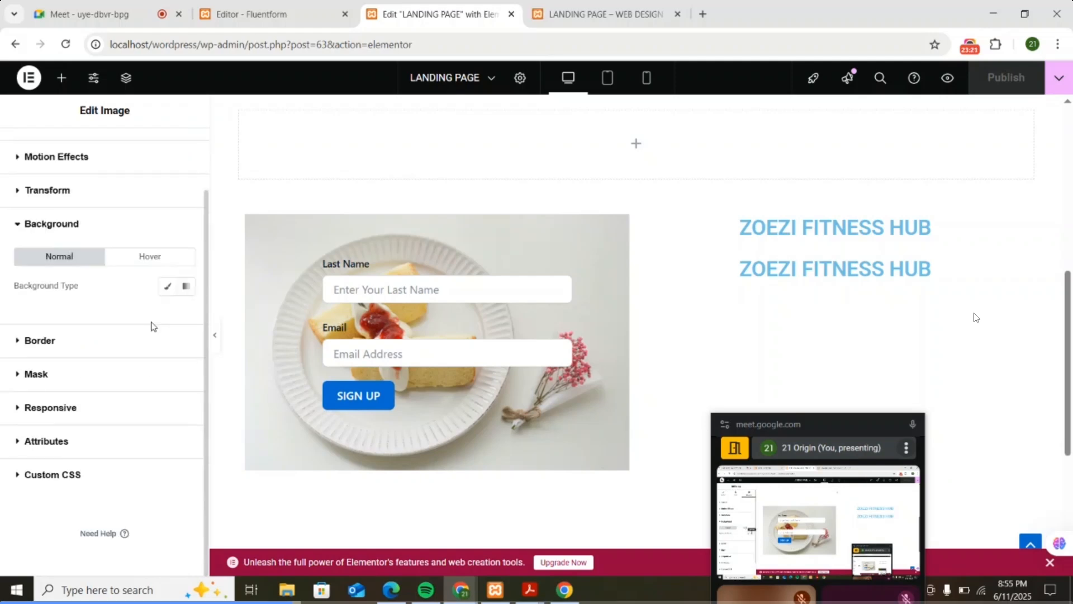
scroll(88, 386, "up", 1)
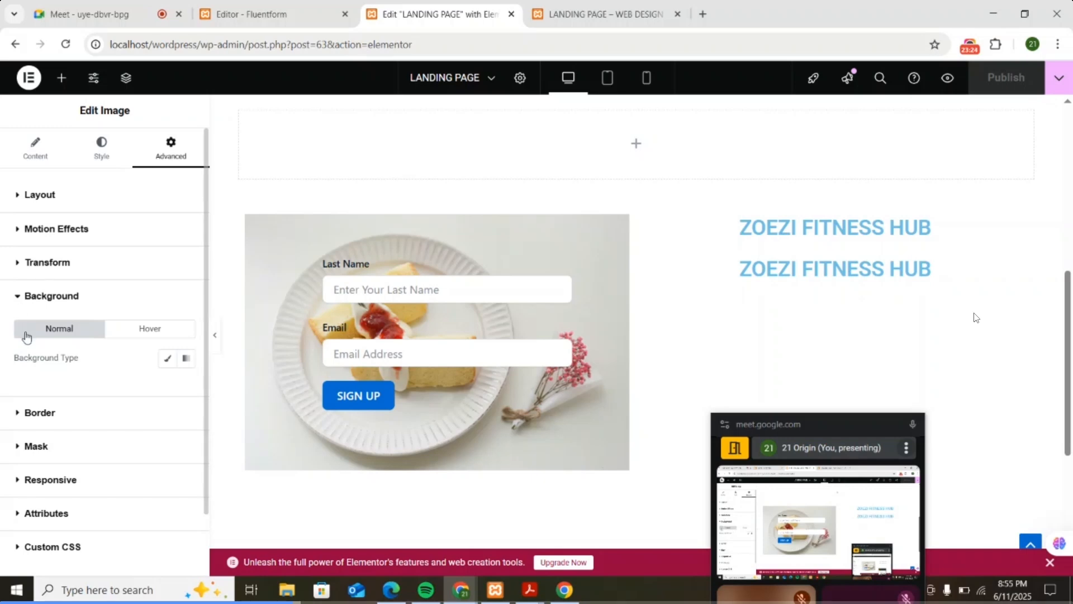
left_click(22, 297)
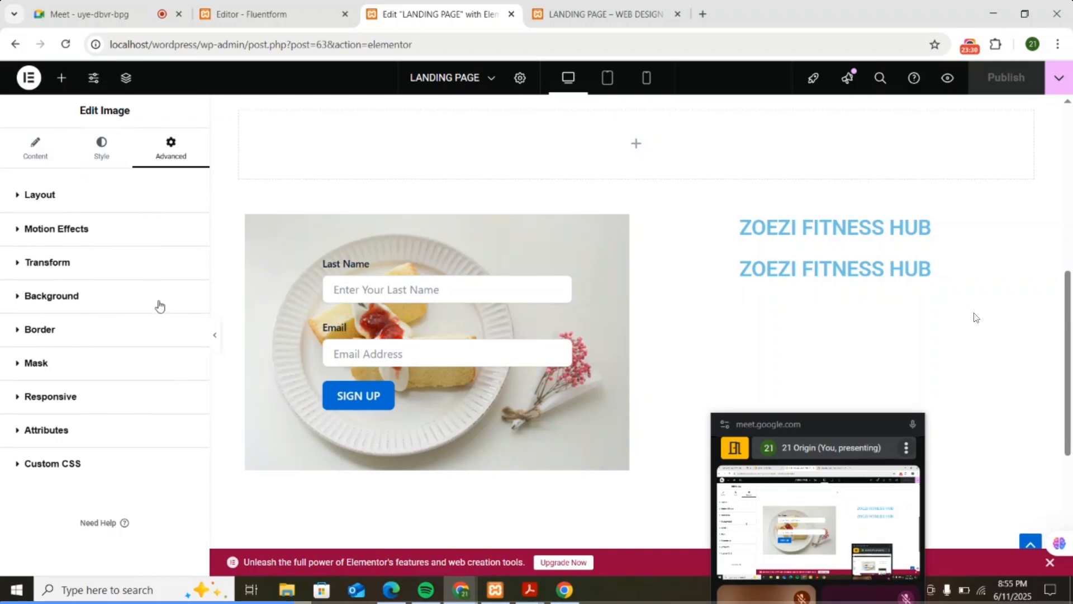
- Switch to Google Meet and read the in-call messages, moving the floating call window clear of the chat
mouse_move(819, 427)
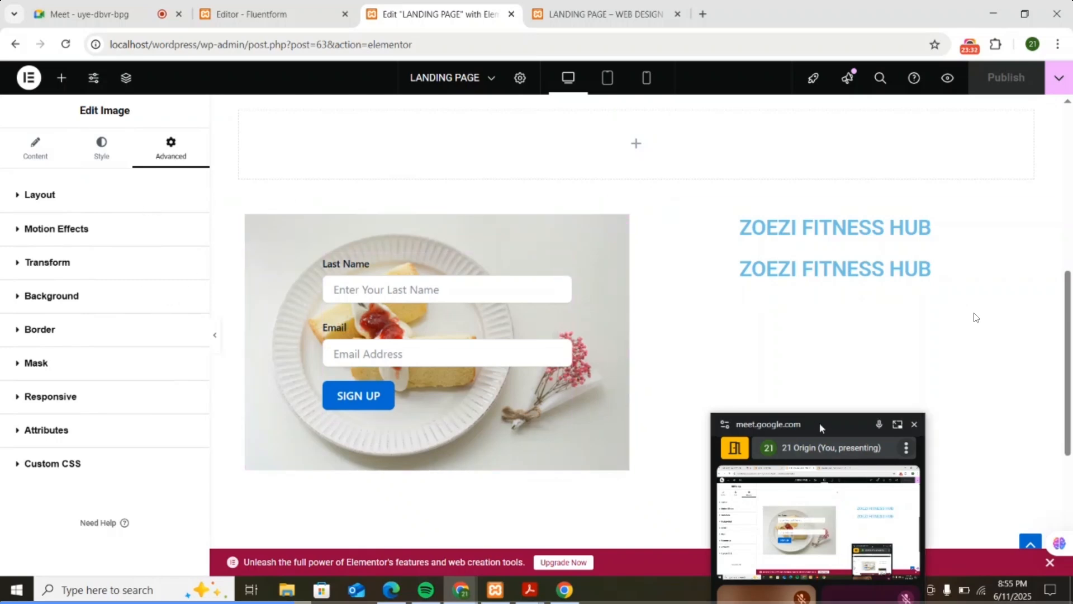
left_click_drag(820, 425, 852, 429)
scroll(921, 377, "up", 7)
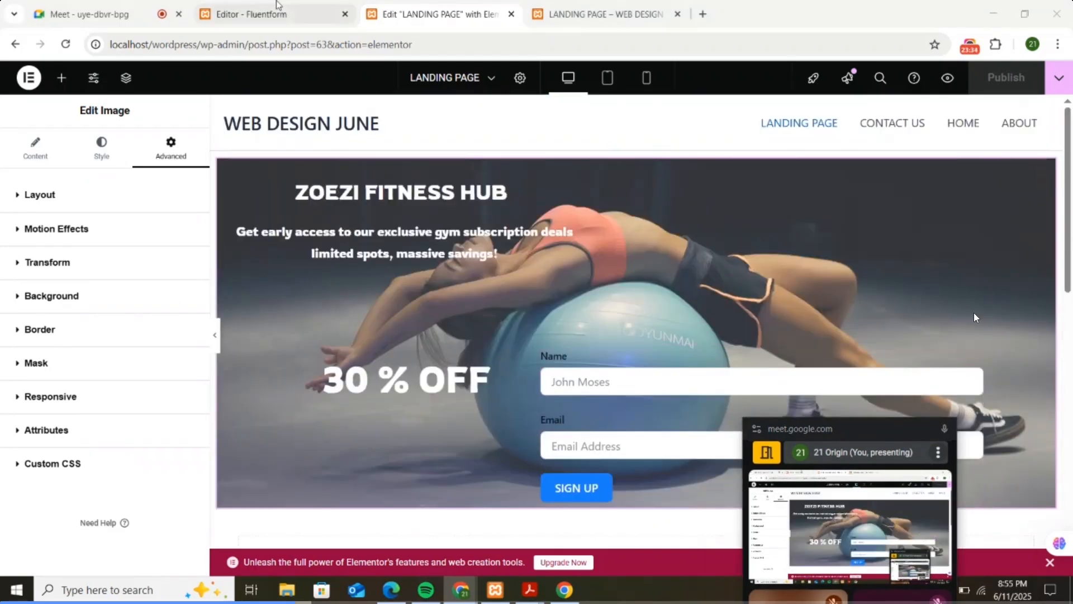
left_click(95, 14)
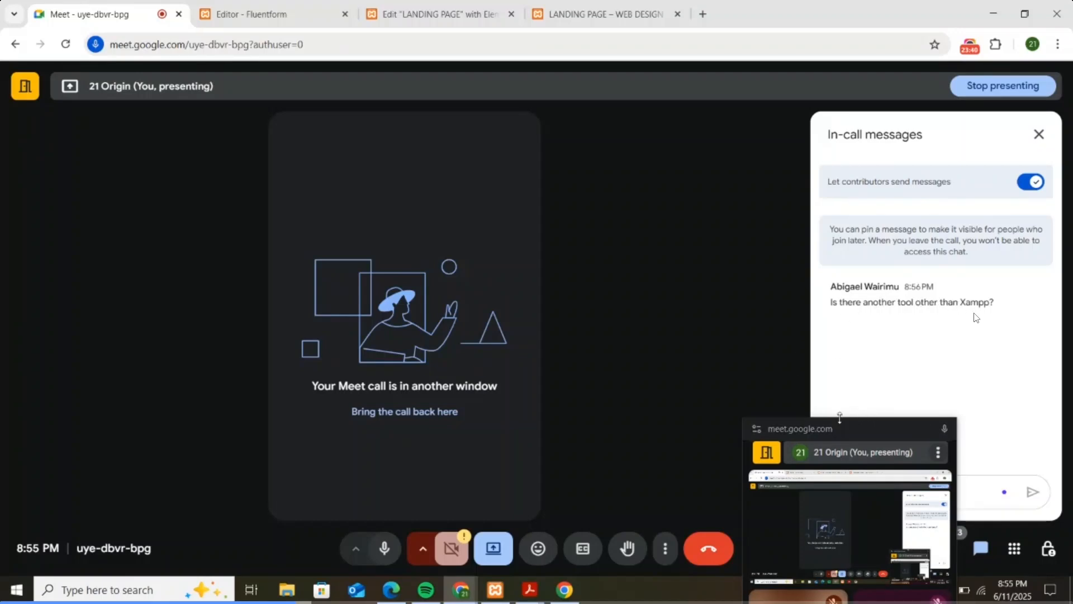
left_click_drag(848, 425, 810, 363)
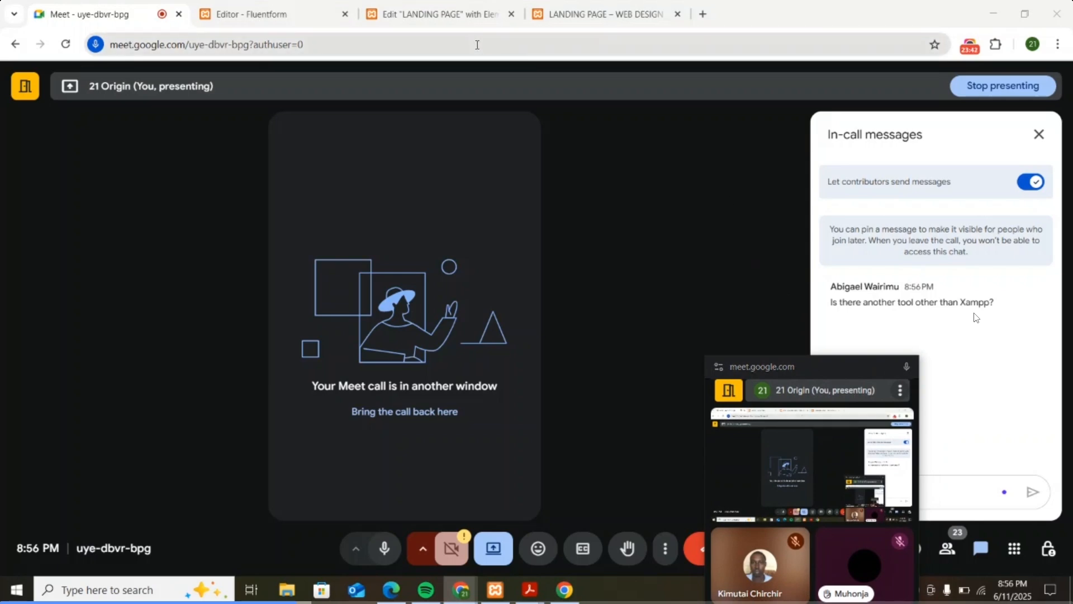
left_click_drag(827, 366, 744, 364)
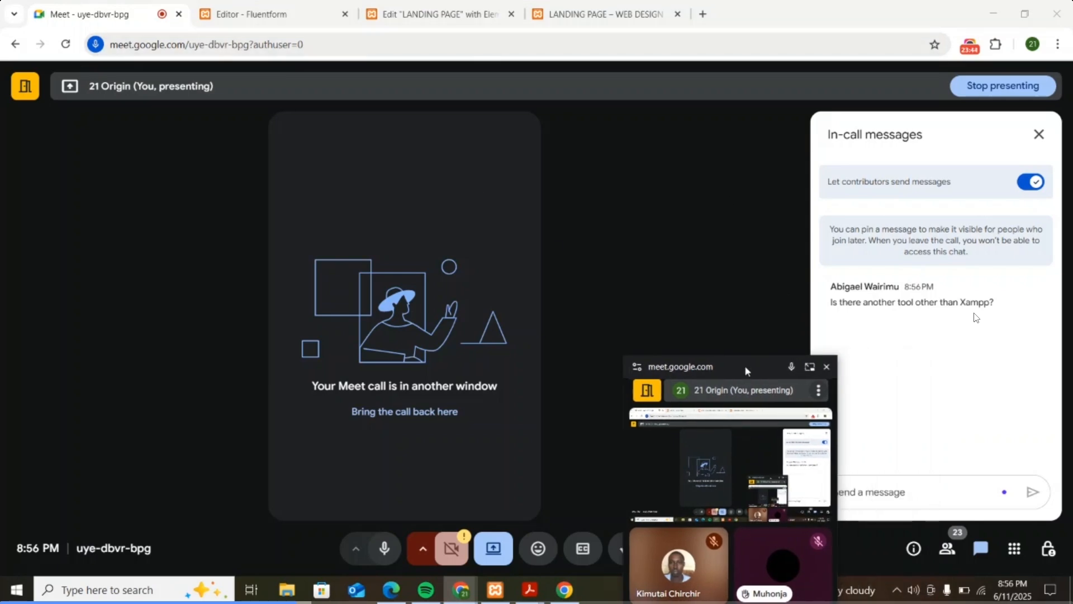
- Search the web for "local wp" in a new tab and open the Local WP website
left_click(702, 14)
left_click(718, 44)
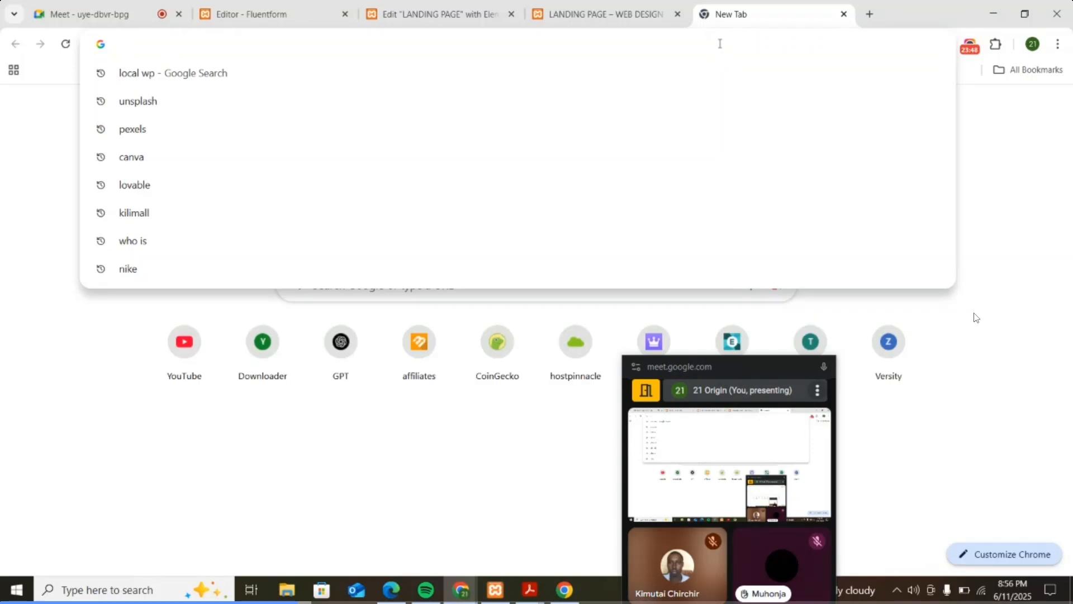
left_click(186, 74)
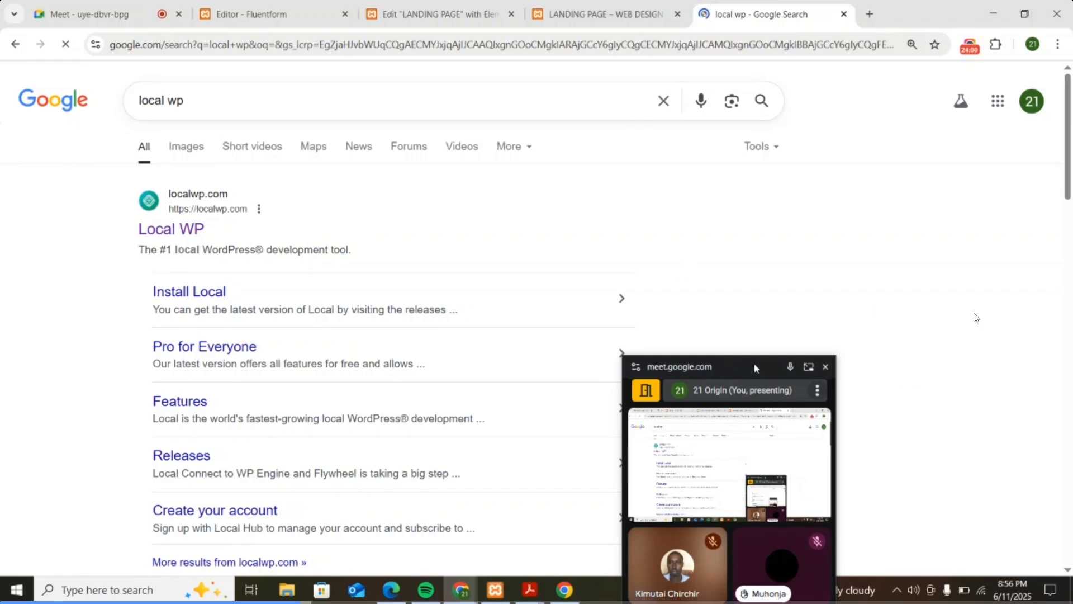
left_click_drag(758, 366, 835, 416)
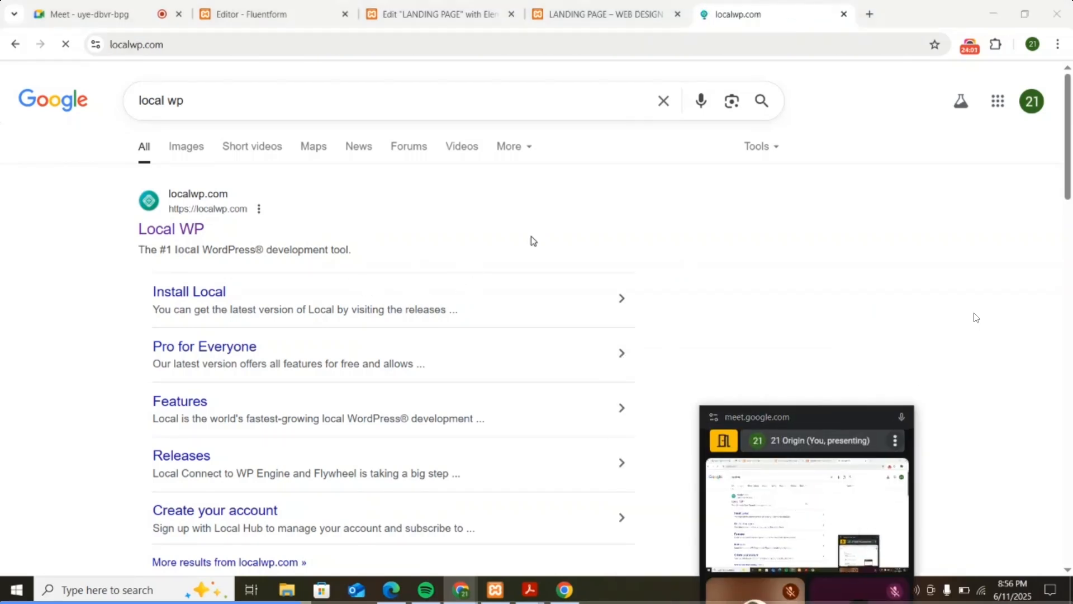
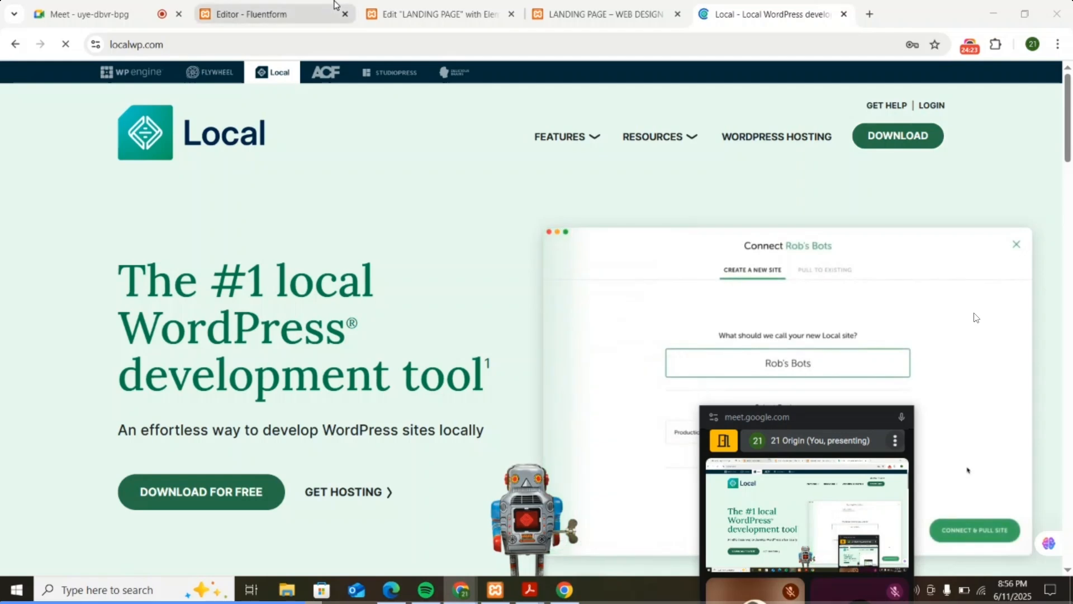
- Look through the Local homepage's introduction to its WordPress development tool and the free download option
scroll(319, 273, "down", 10)
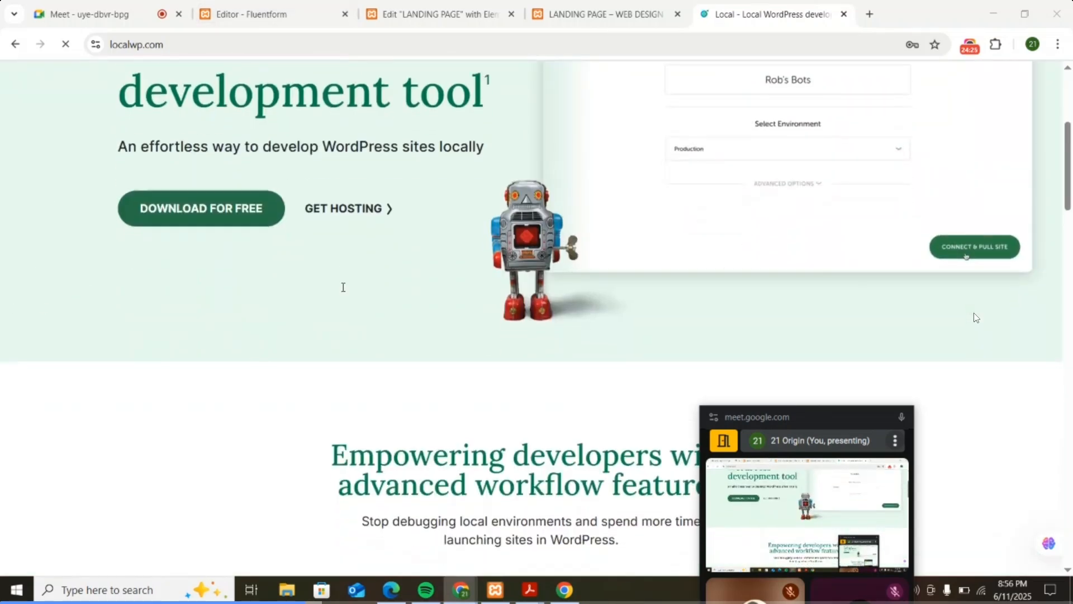
scroll(343, 287, "up", 10)
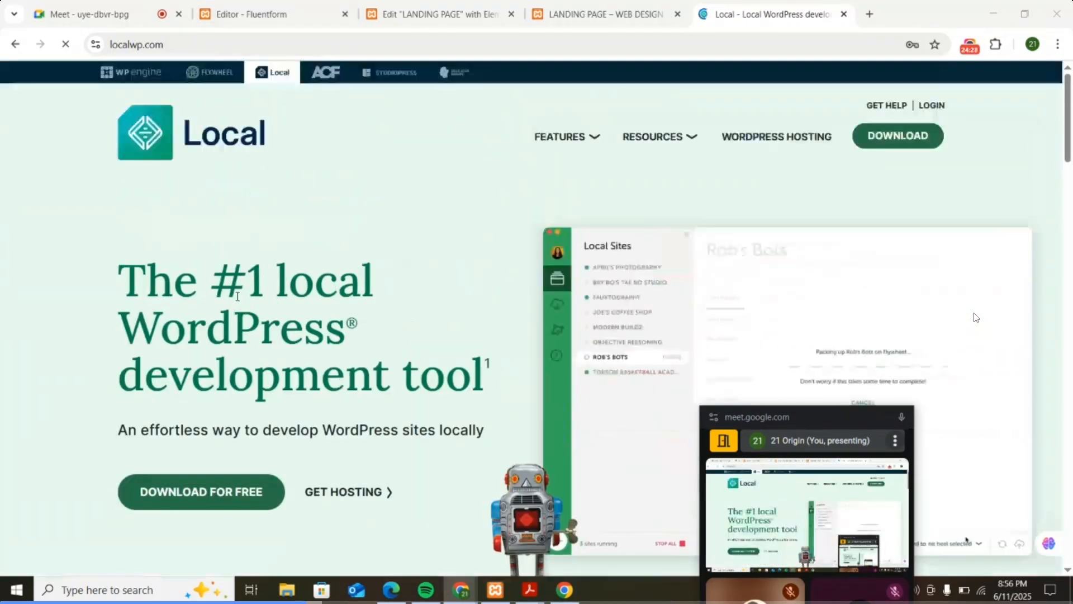
left_click_drag(279, 283, 389, 383)
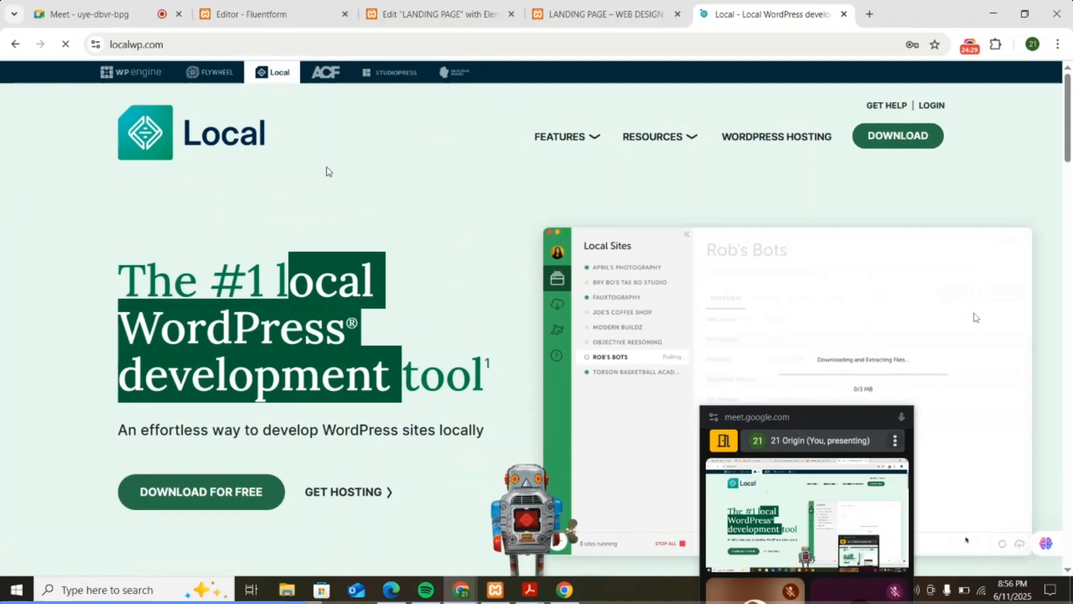
left_click(348, 369)
scroll(259, 286, "down", 3)
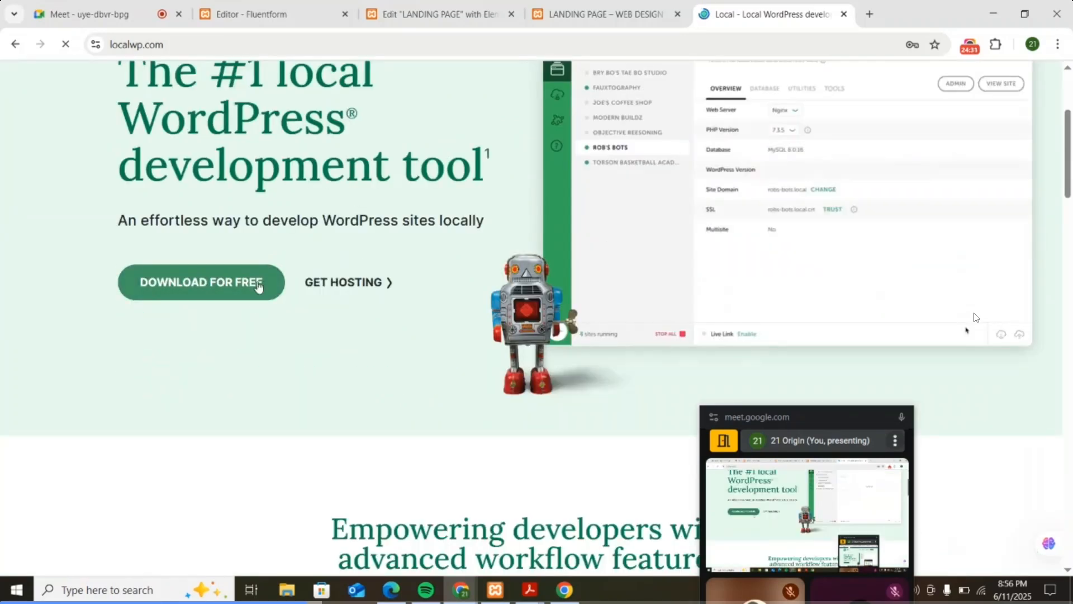
scroll(438, 201, "up", 2)
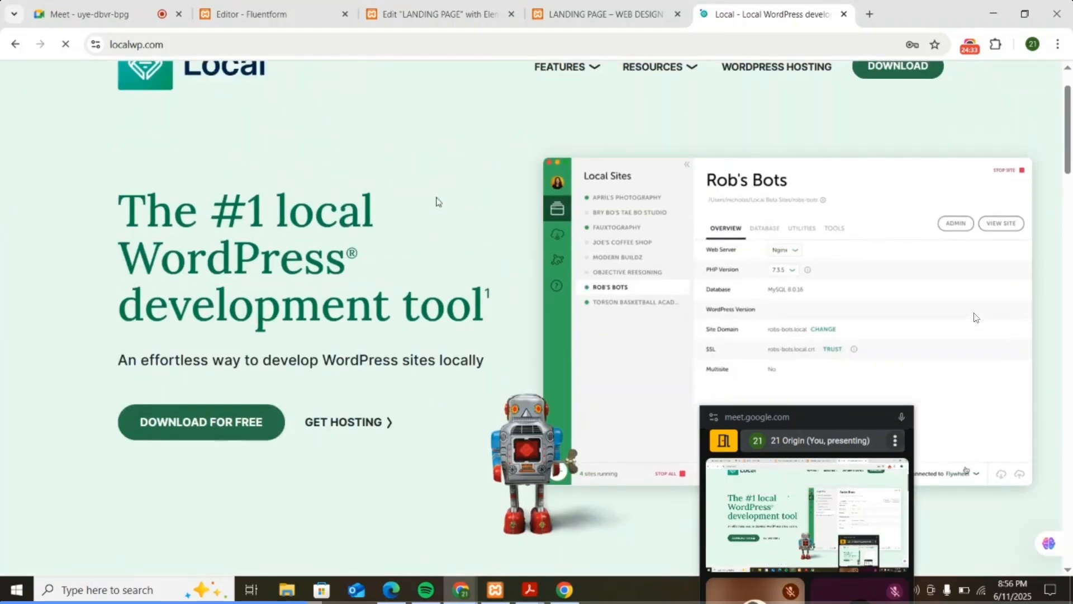
scroll(390, 261, "down", 1)
- Open the free Download Local form, review its fields, and return to the Local homepage
left_click(283, 353)
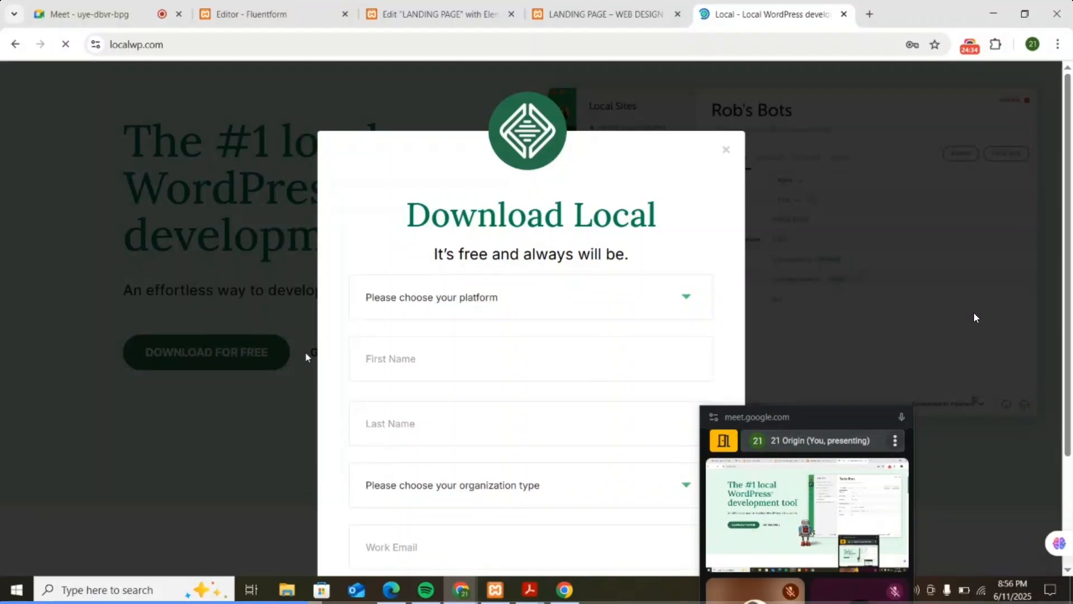
scroll(538, 142, "down", 2)
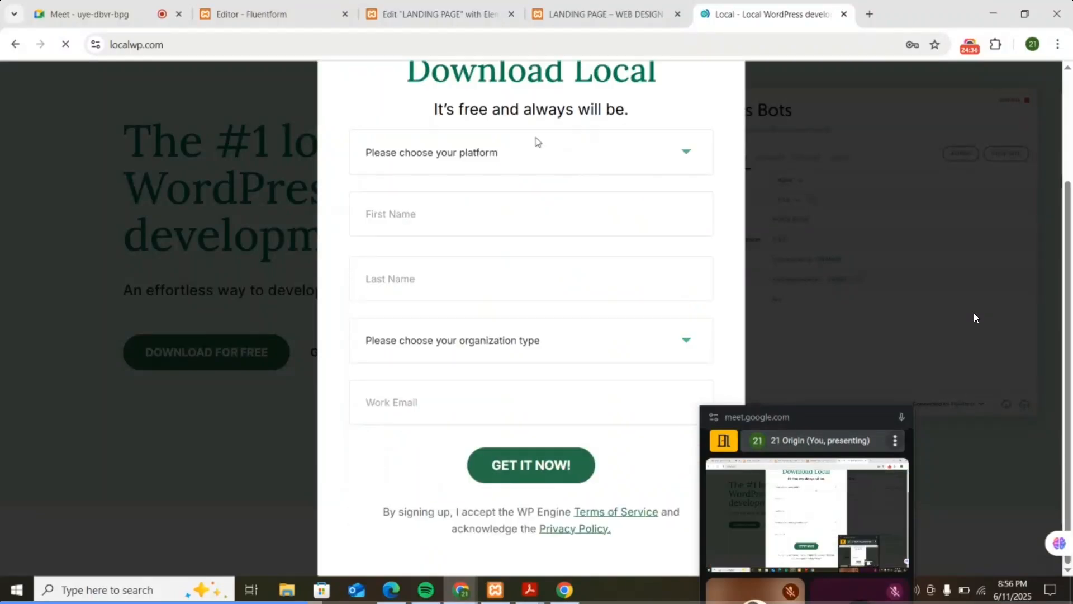
left_click(546, 171)
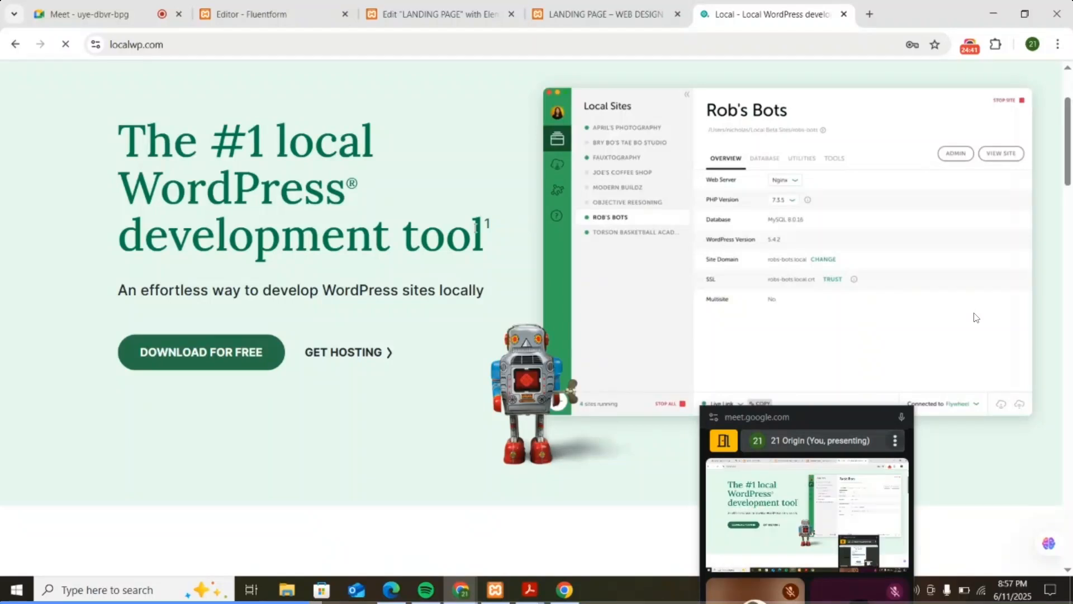
scroll(578, 182, "down", 2)
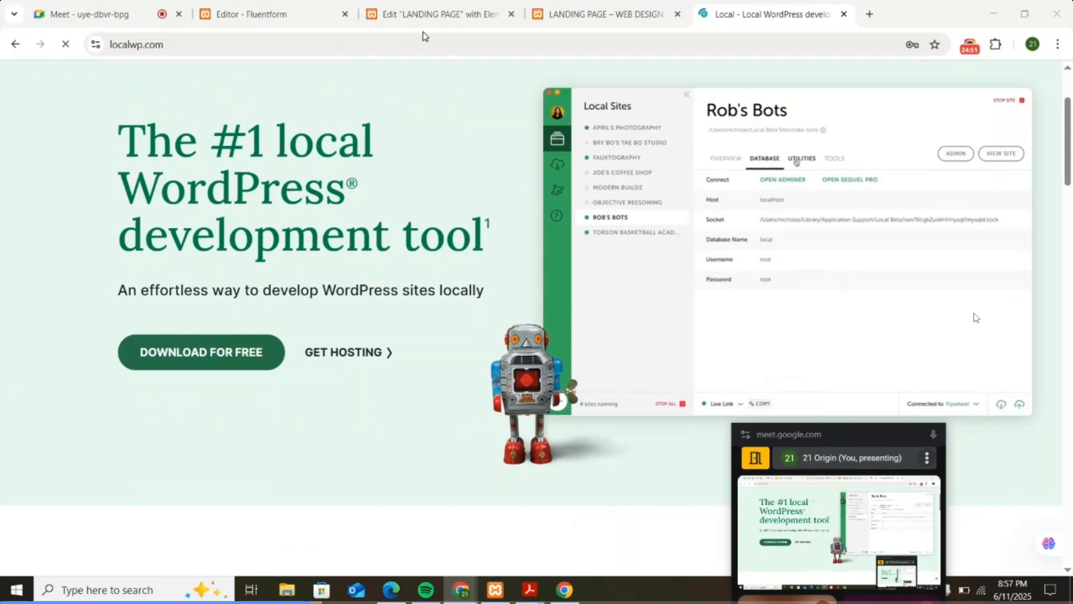
- Close the Local website, return to Google Meet and read the in-call messages, moving the floating call window clear of the chat
left_click(105, 17)
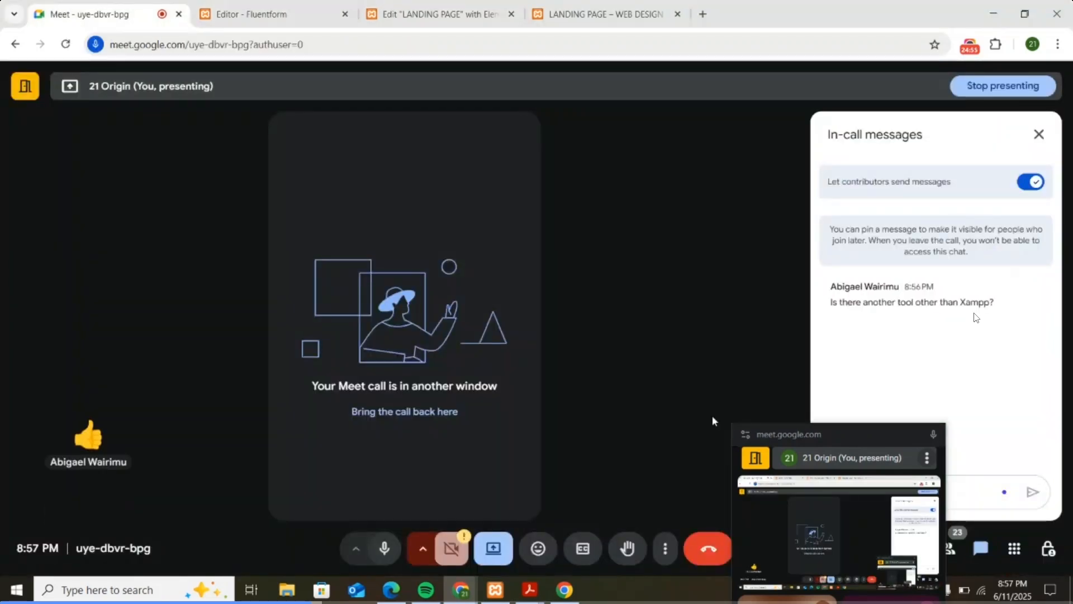
left_click_drag(823, 437, 759, 357)
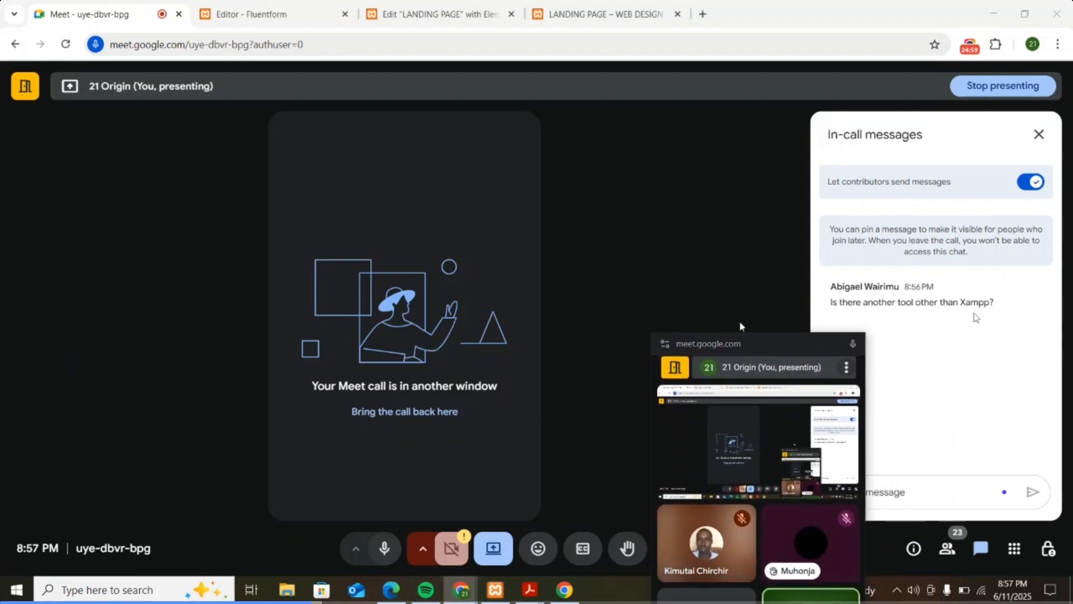
left_click_drag(762, 346, 776, 356)
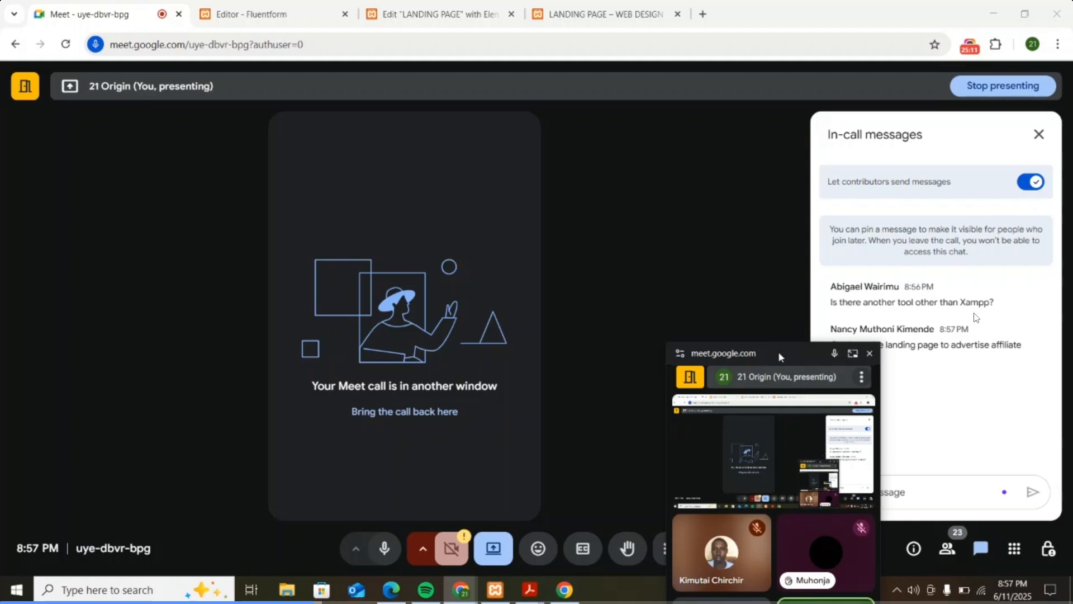
left_click_drag(778, 351, 822, 484)
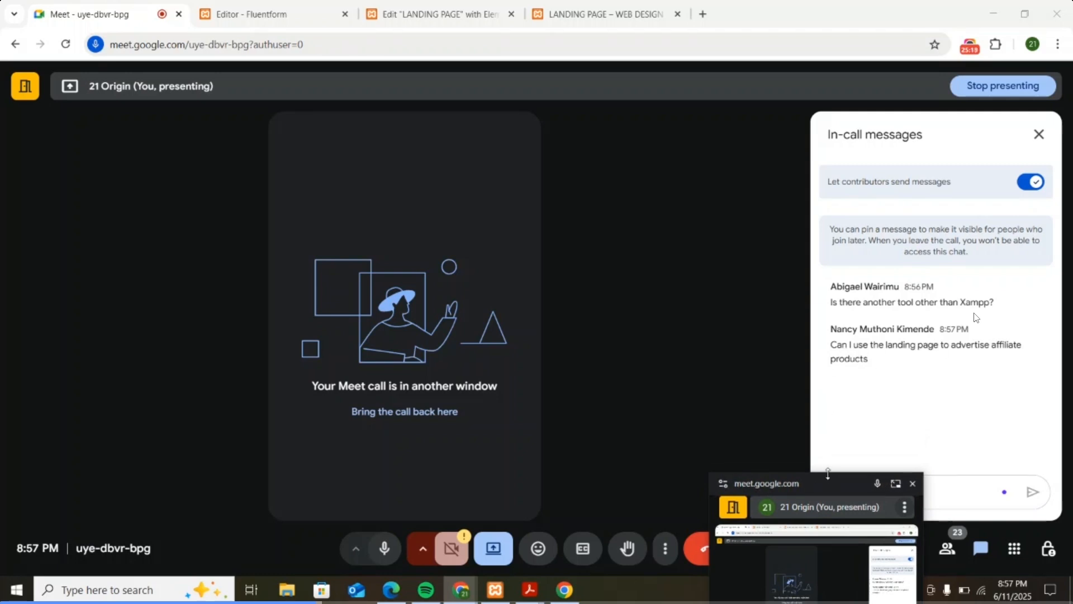
left_click_drag(823, 483, 781, 480)
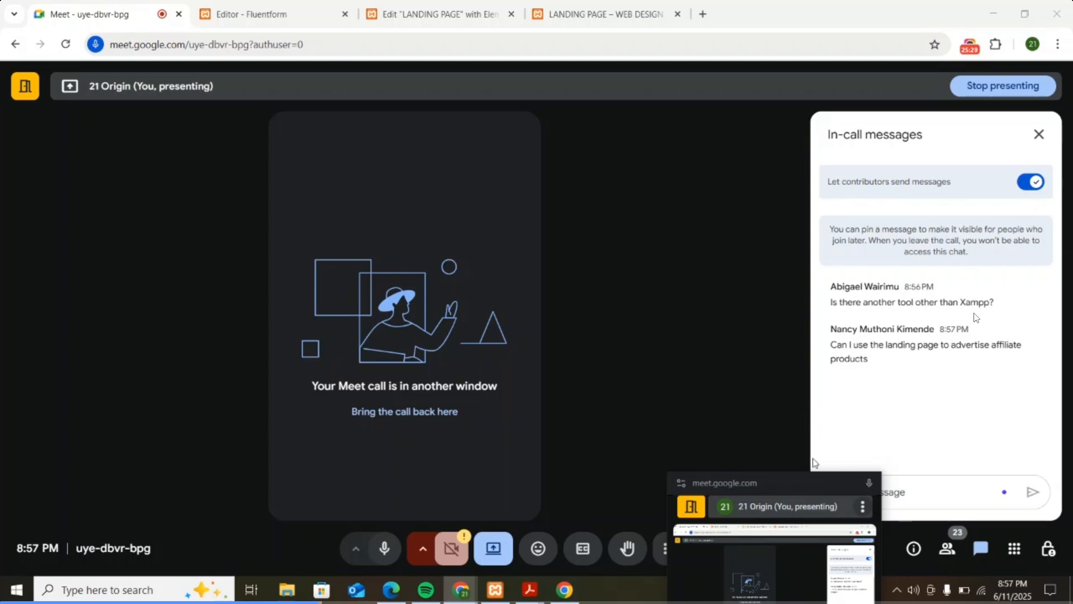
left_click_drag(805, 482, 786, 487)
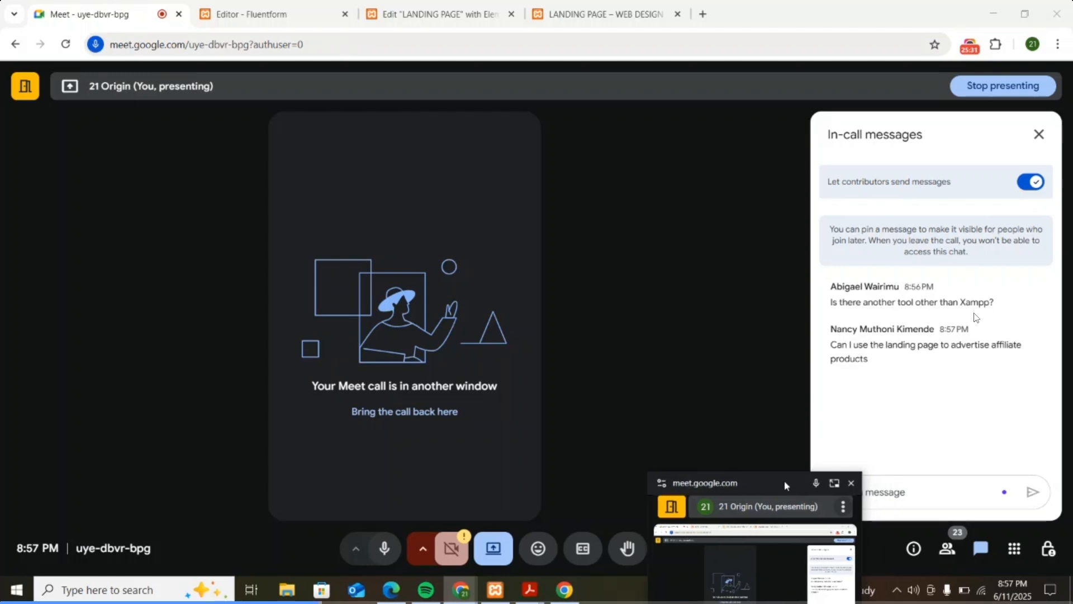
- Switch to the landing page preview and look over the gym banner and its sign-up form
key("ctrl+Tab")
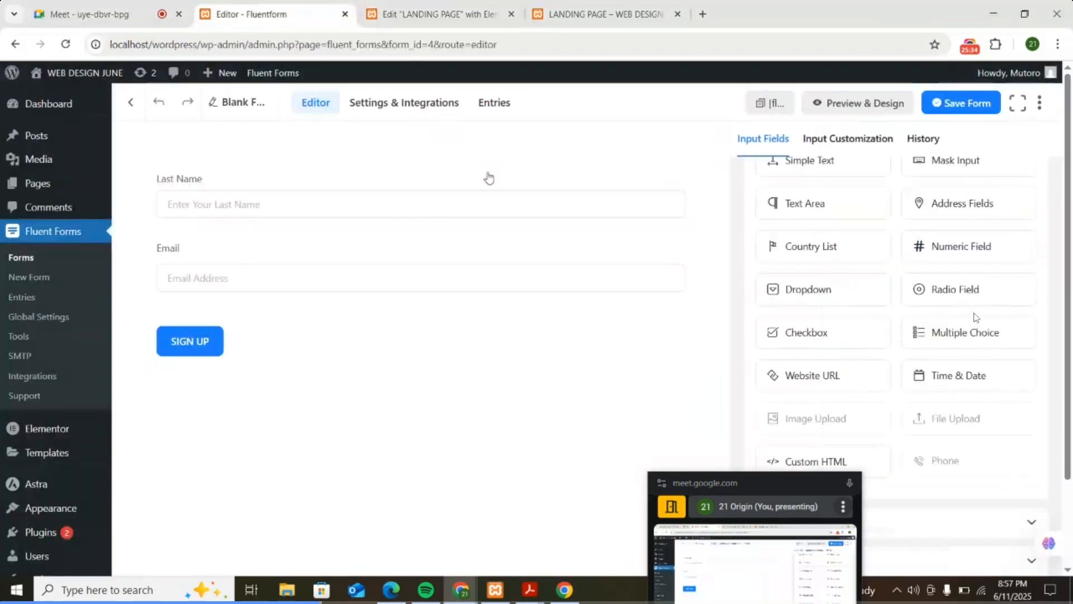
left_click(442, 14)
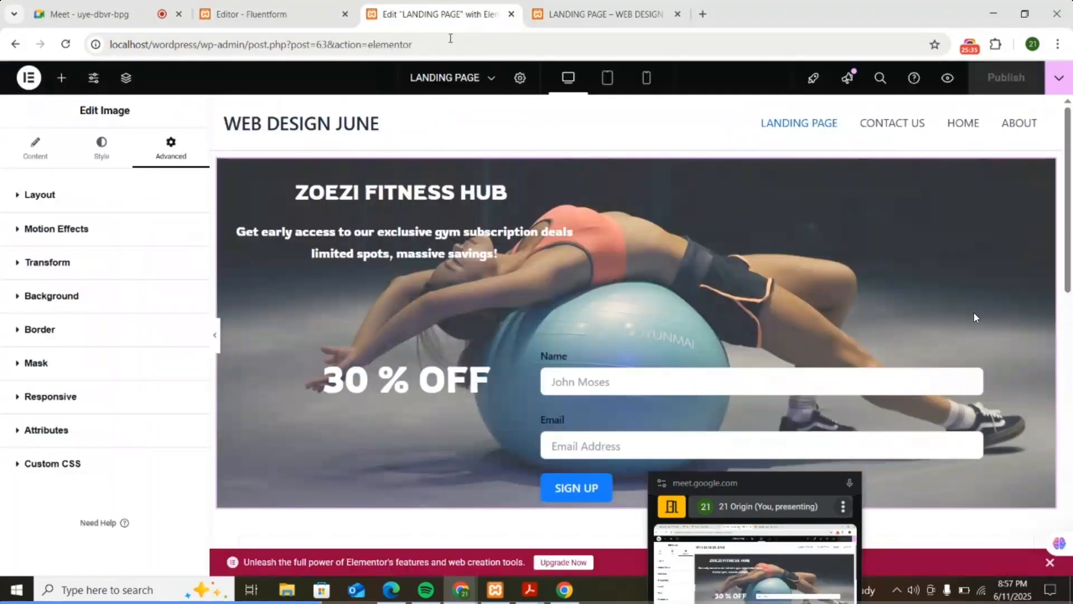
key("ctrl+Tab")
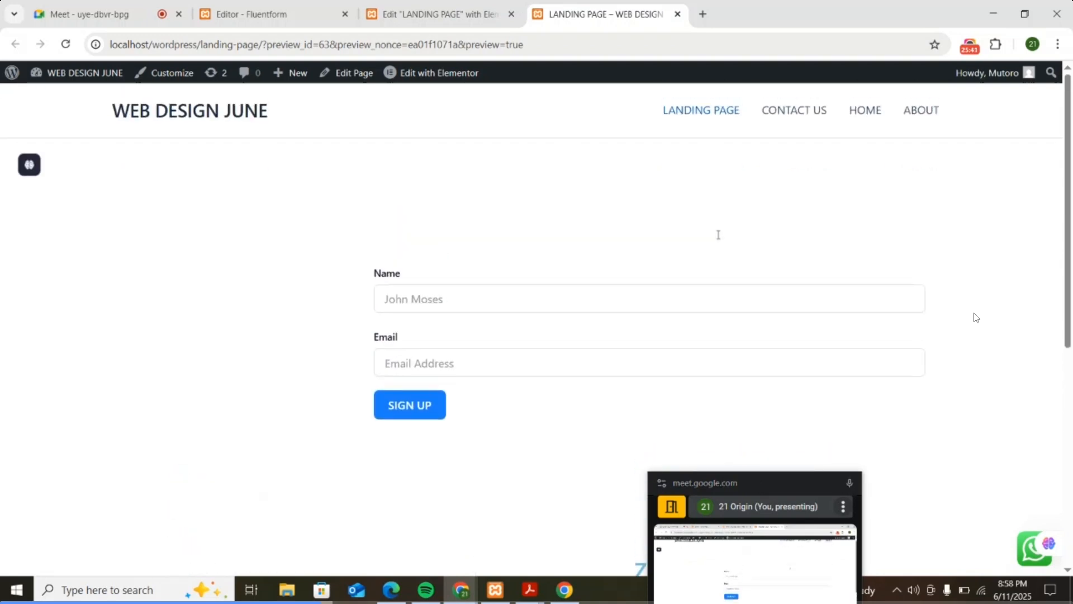
scroll(629, 206, "down", 5)
scroll(630, 205, "up", 5)
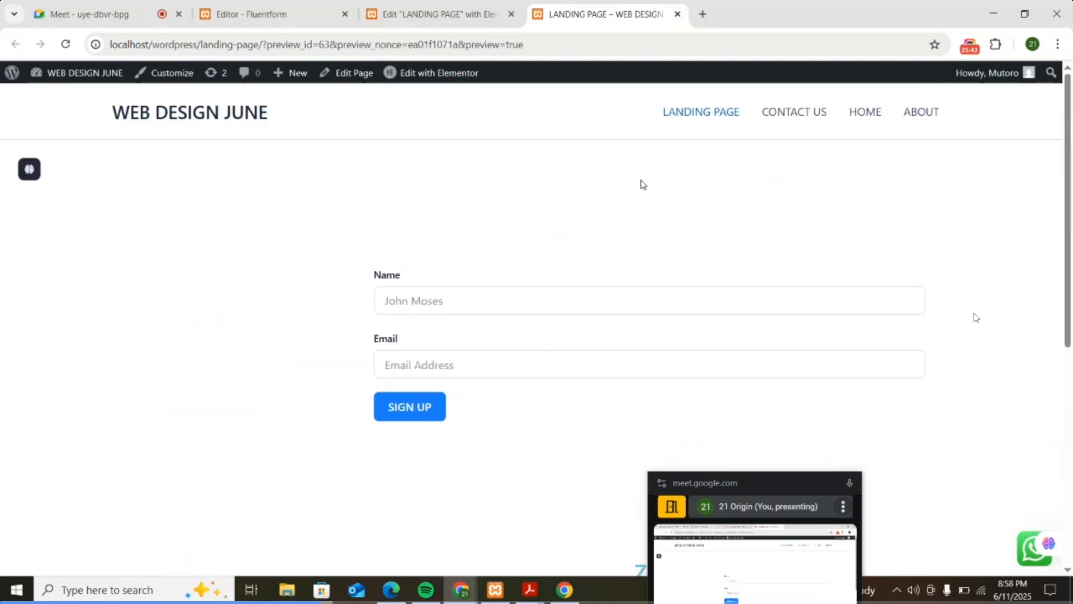
scroll(615, 169, "down", 2)
scroll(527, 179, "up", 2)
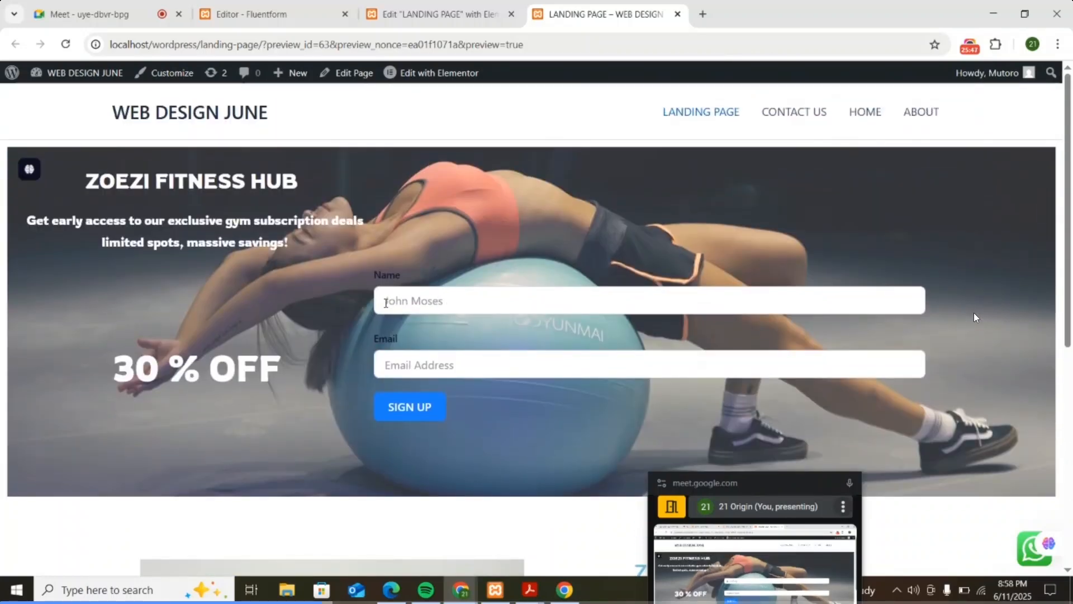
- Fill in the gym sign-up form's email field with the saved e-mail address, leaving the name empty
left_click(447, 300)
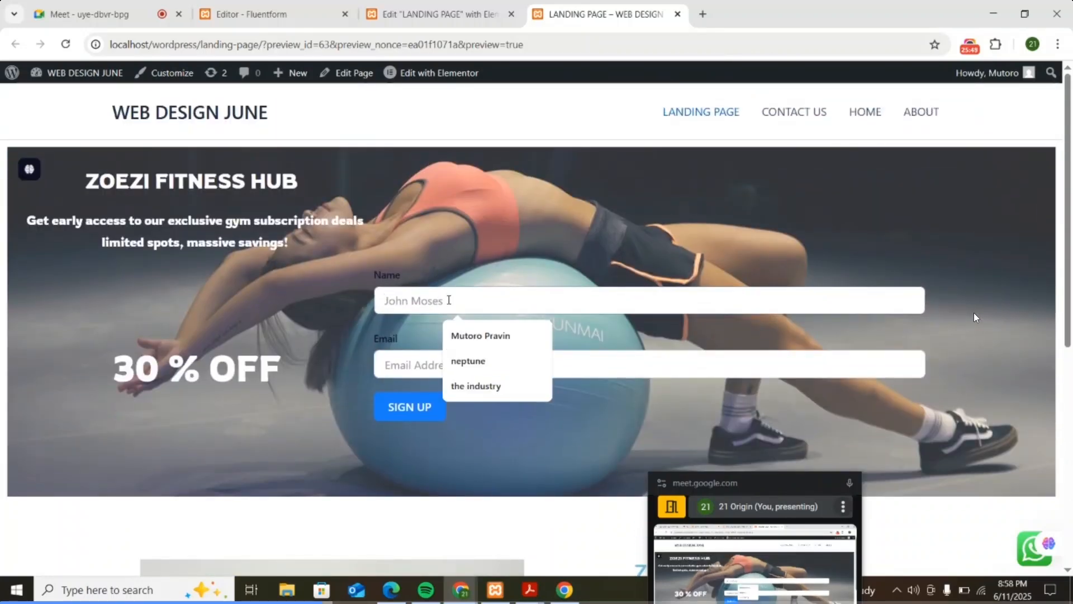
left_click(396, 361)
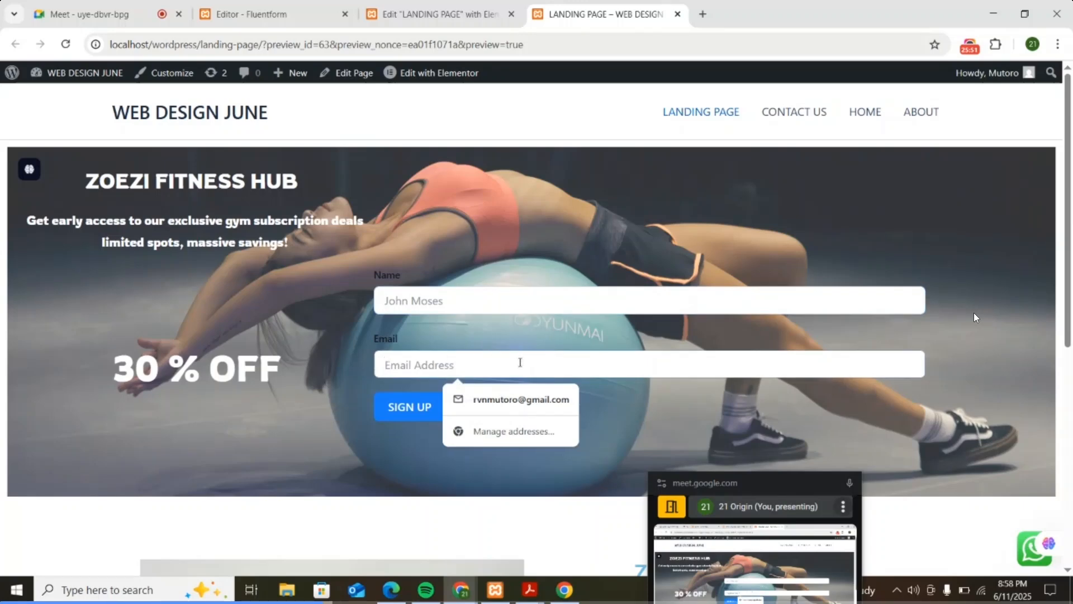
left_click(525, 399)
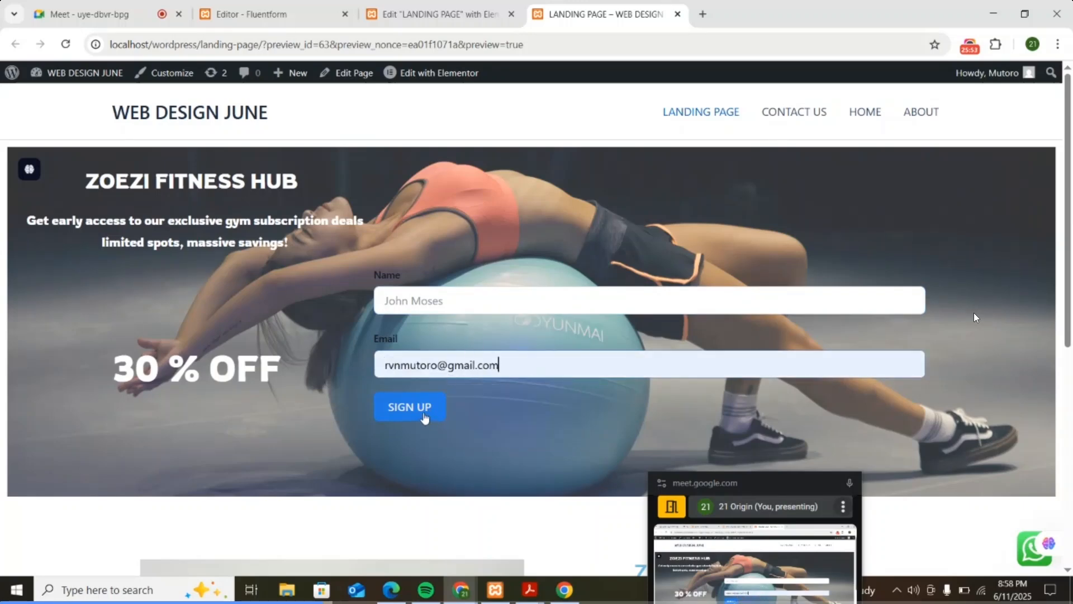
left_click(508, 360)
left_click_drag(508, 360, 371, 366)
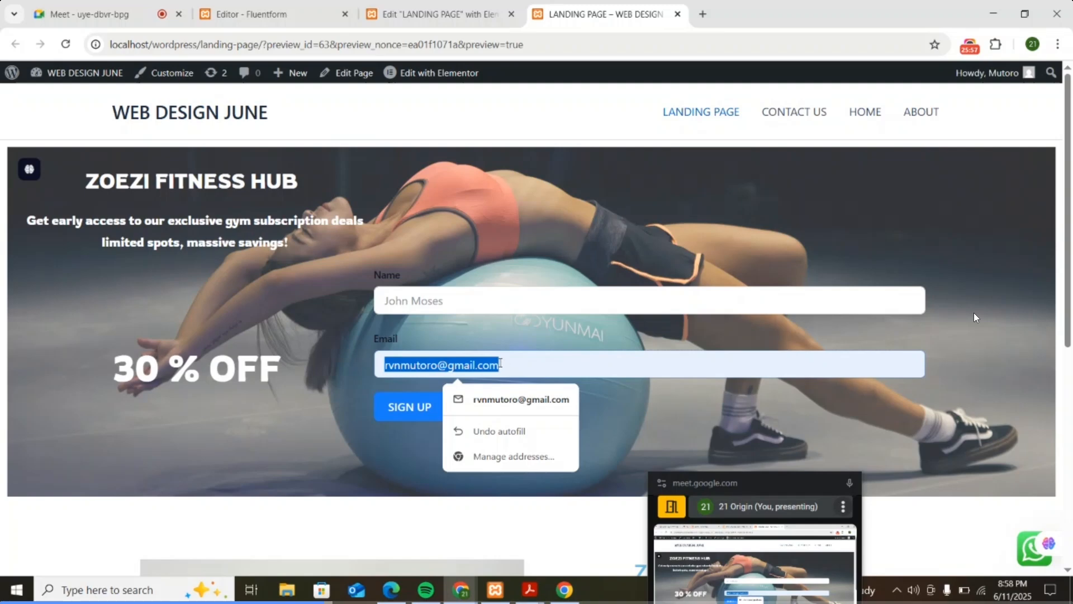
left_click(500, 364)
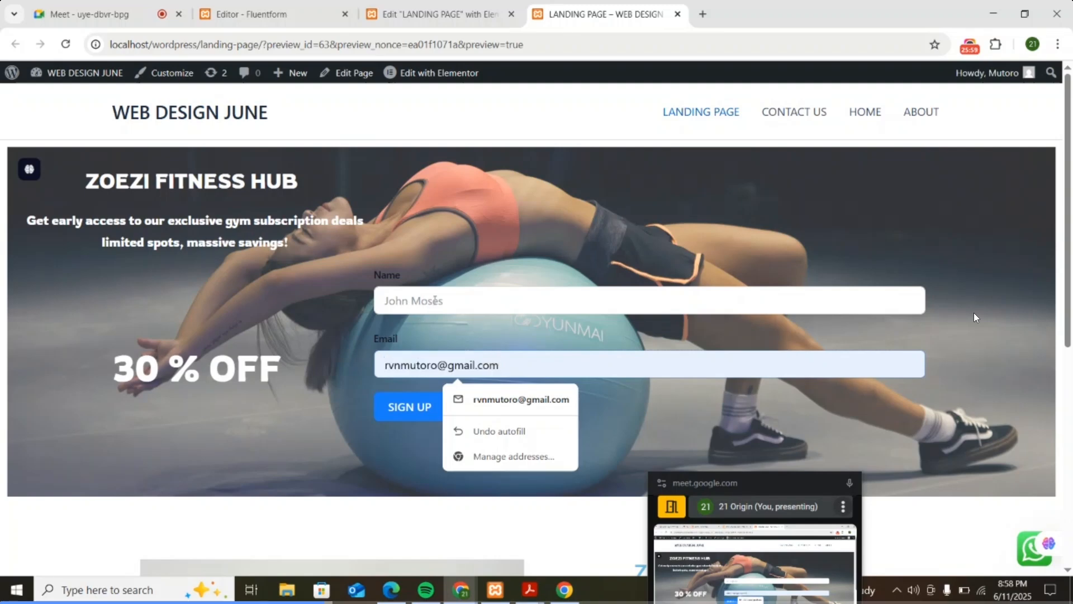
left_click(521, 244)
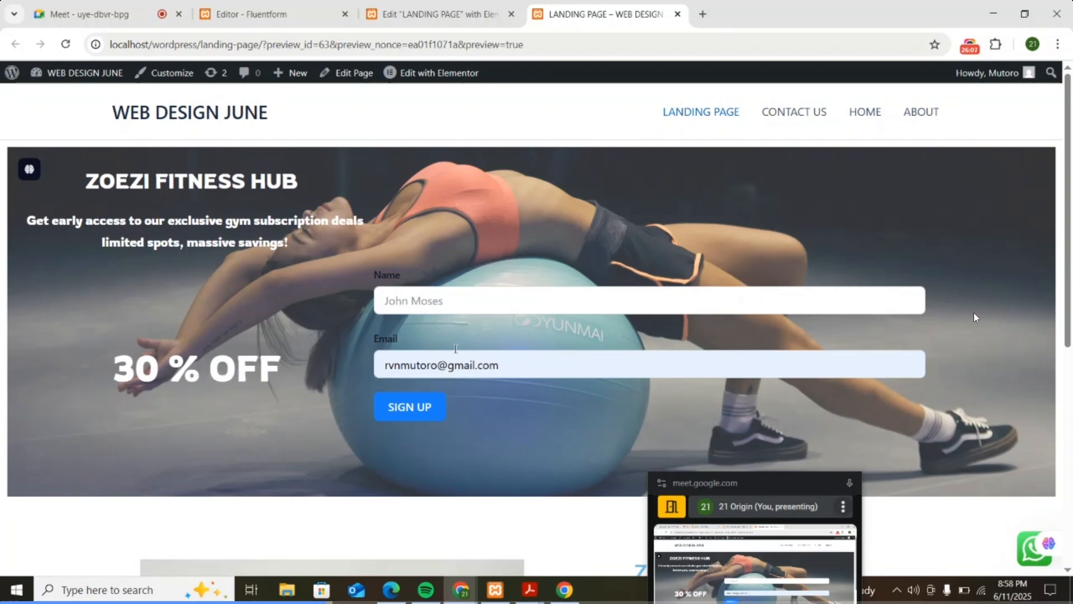
- Point out the name field and the 30 % OFF text, and clear the e-mail address from the gym sign-up form
left_click(503, 301)
left_click(509, 220)
left_click_drag(275, 375, 111, 375)
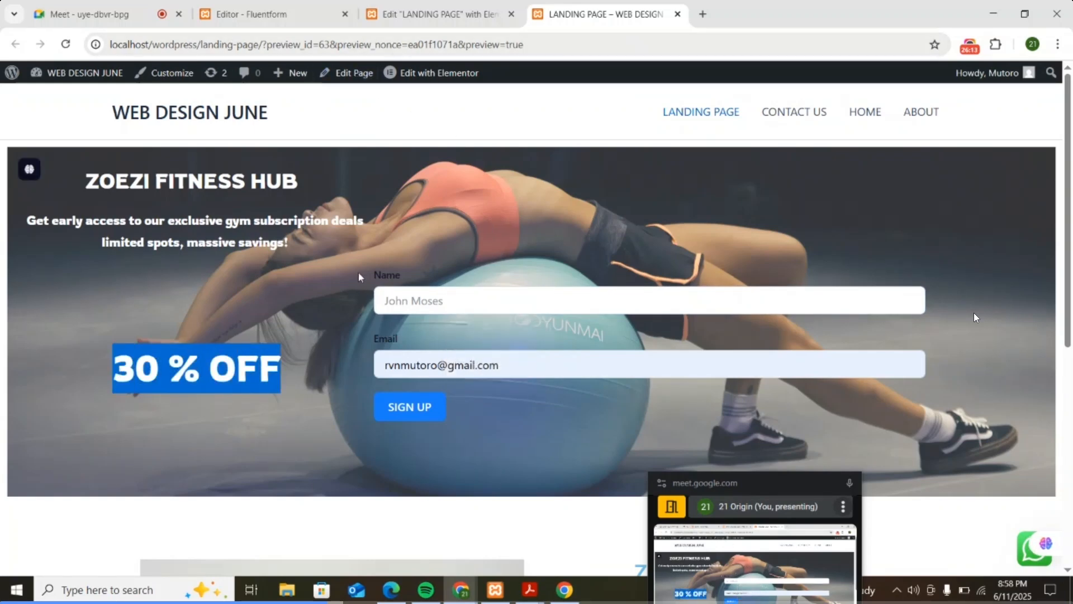
left_click(414, 293)
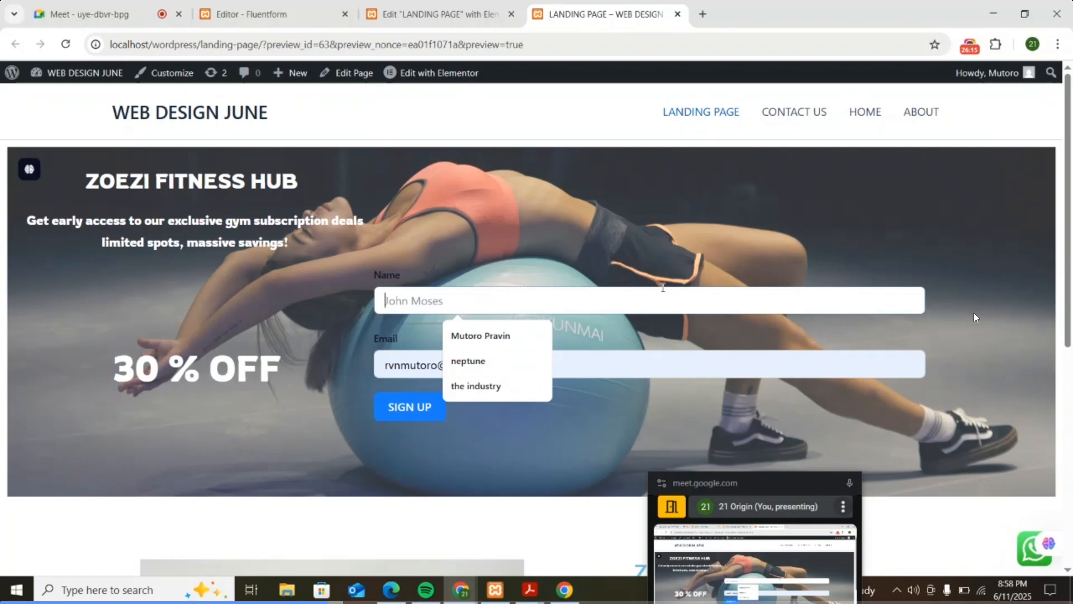
left_click(652, 339)
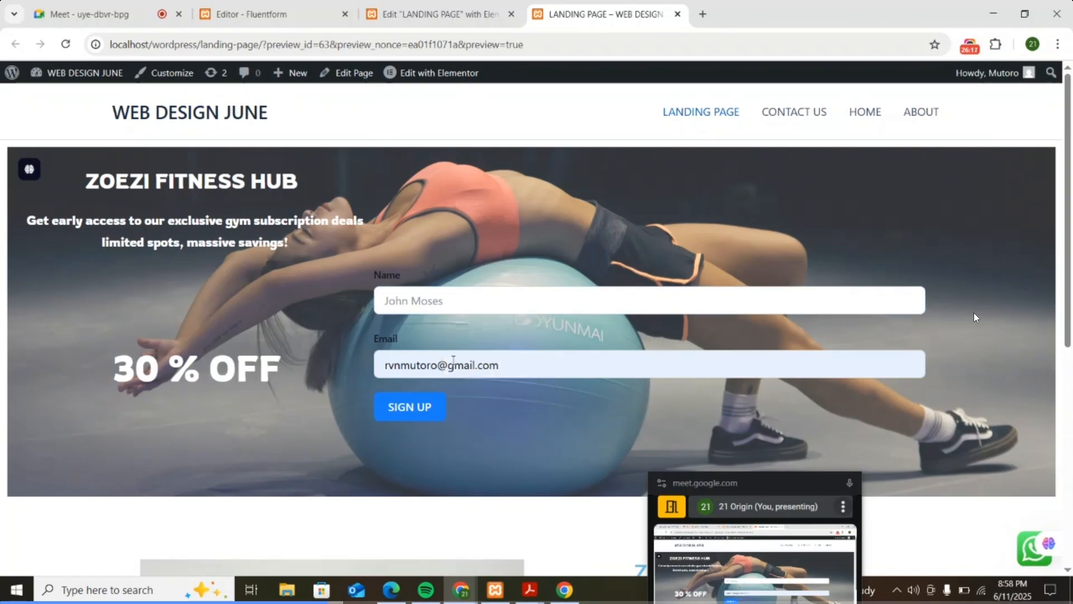
left_click_drag(500, 367, 367, 364)
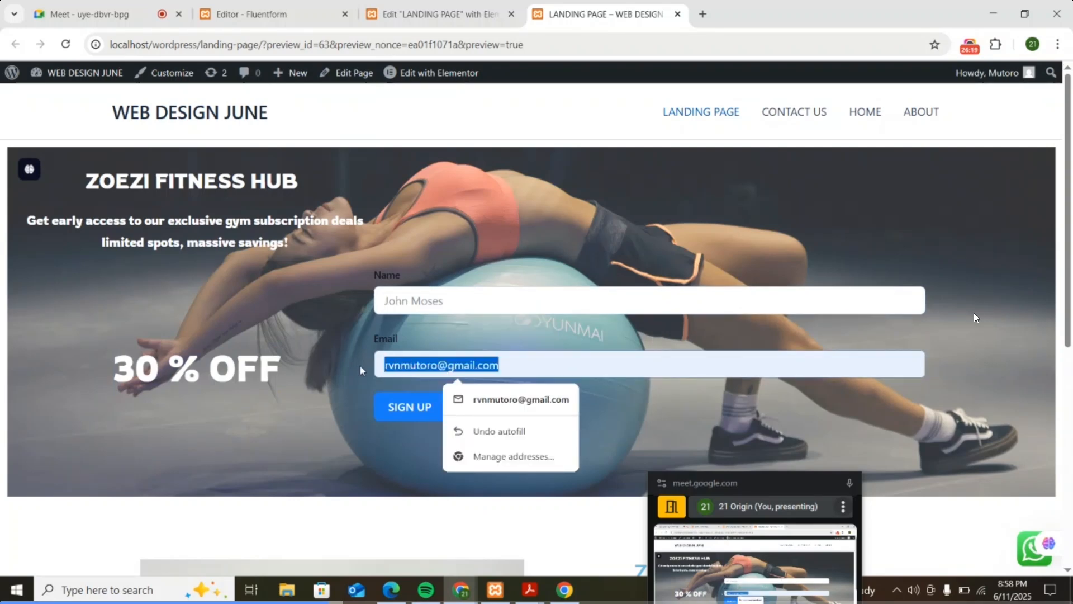
key("BackSpace")
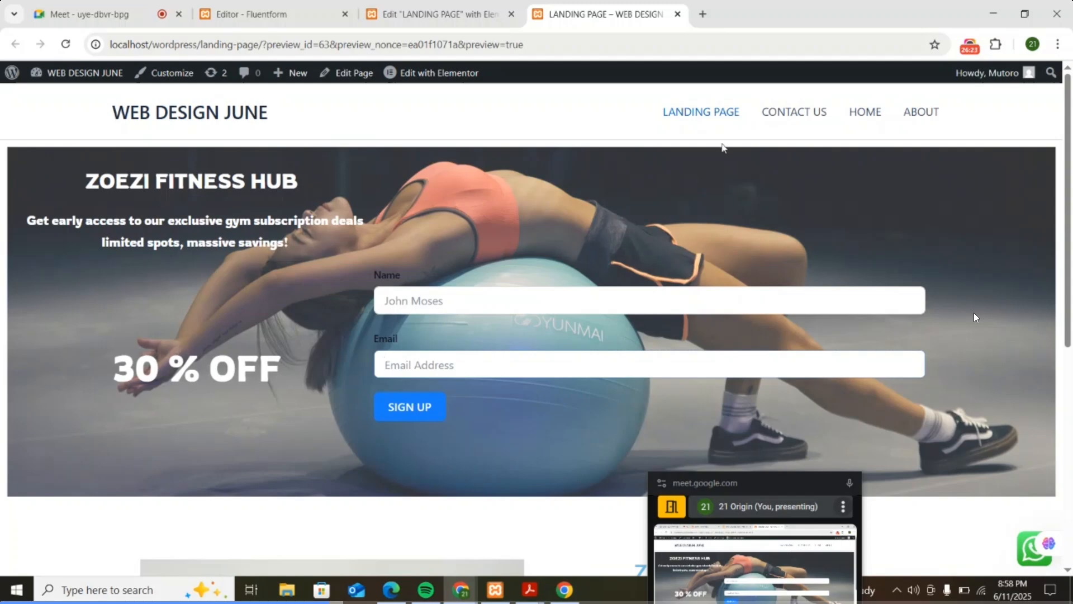
- Check the Google Meet in-call messages and return to the landing page preview, keeping the floating call window out of the way
scroll(706, 218, "down", 1)
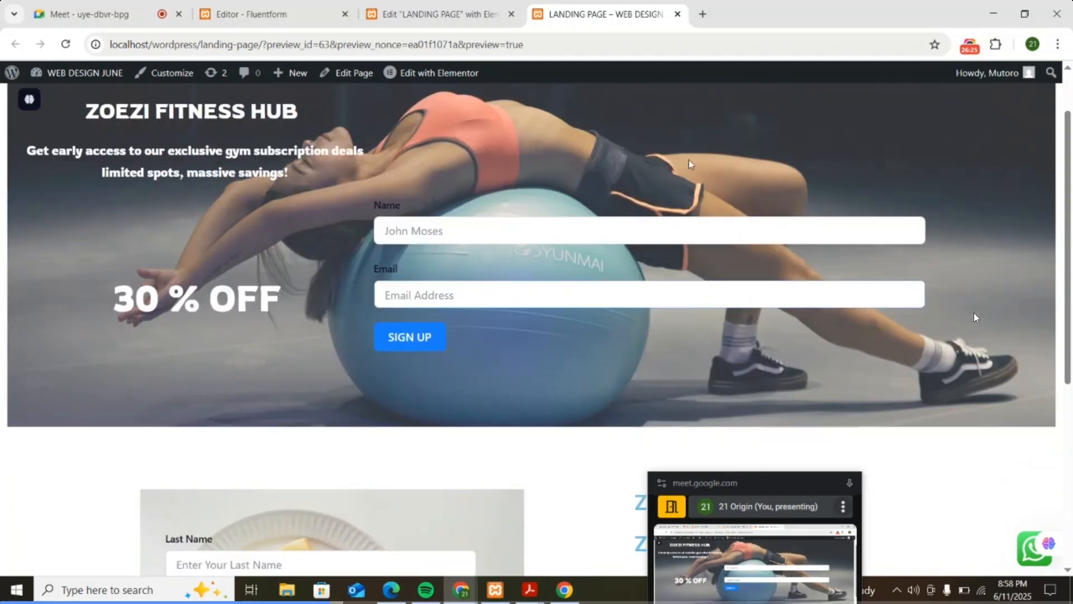
scroll(444, 255, "up", 1)
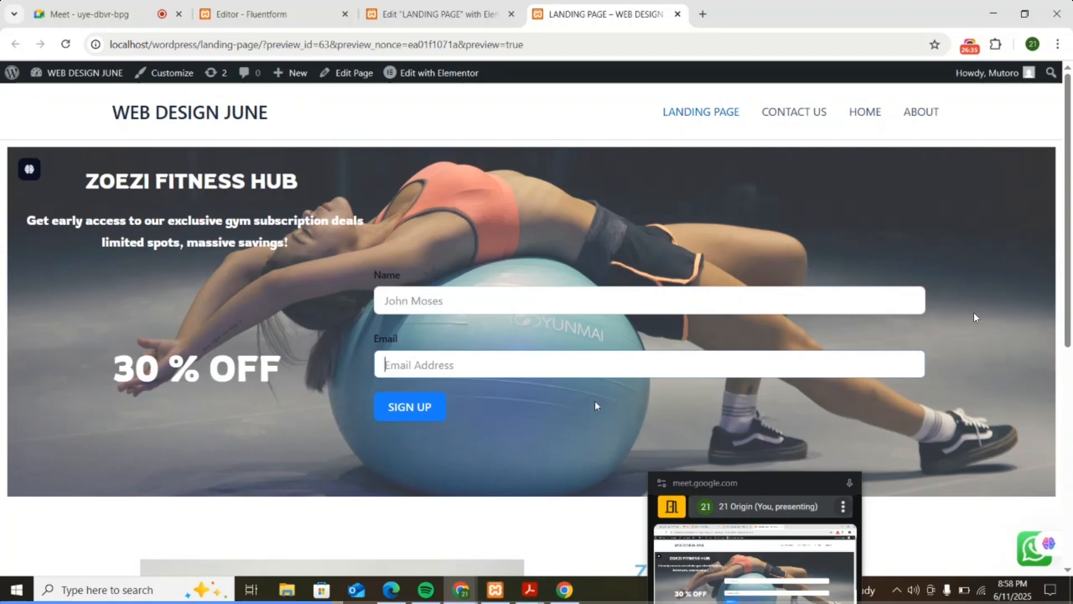
left_click(42, 7)
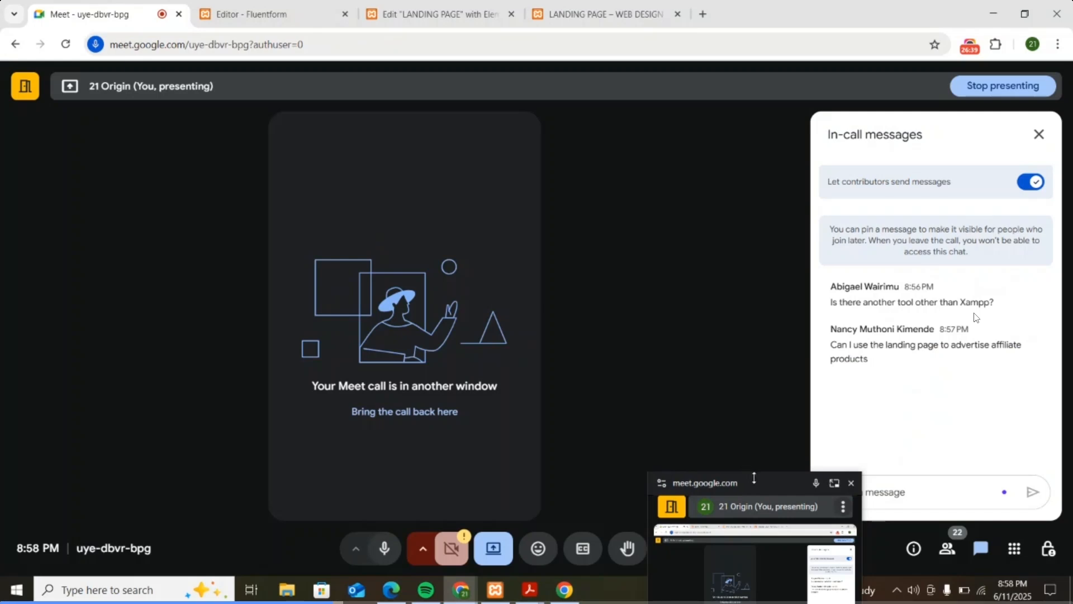
left_click_drag(756, 484, 739, 434)
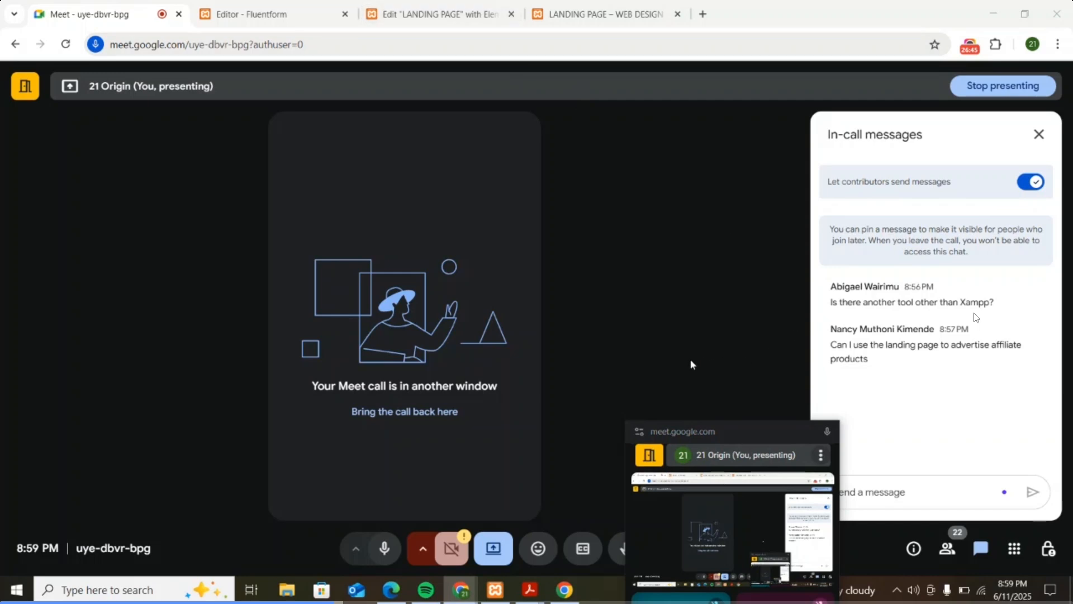
mouse_move(718, 440)
left_mouse_down()
mouse_move(704, 443)
mouse_move(728, 439)
left_mouse_up()
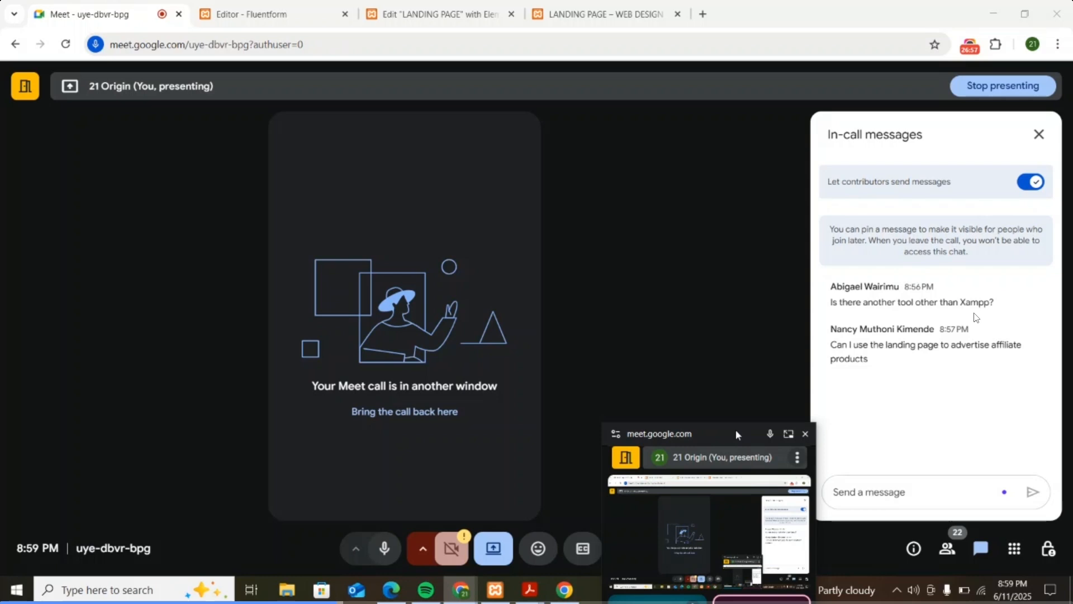
left_click_drag(735, 433, 727, 415)
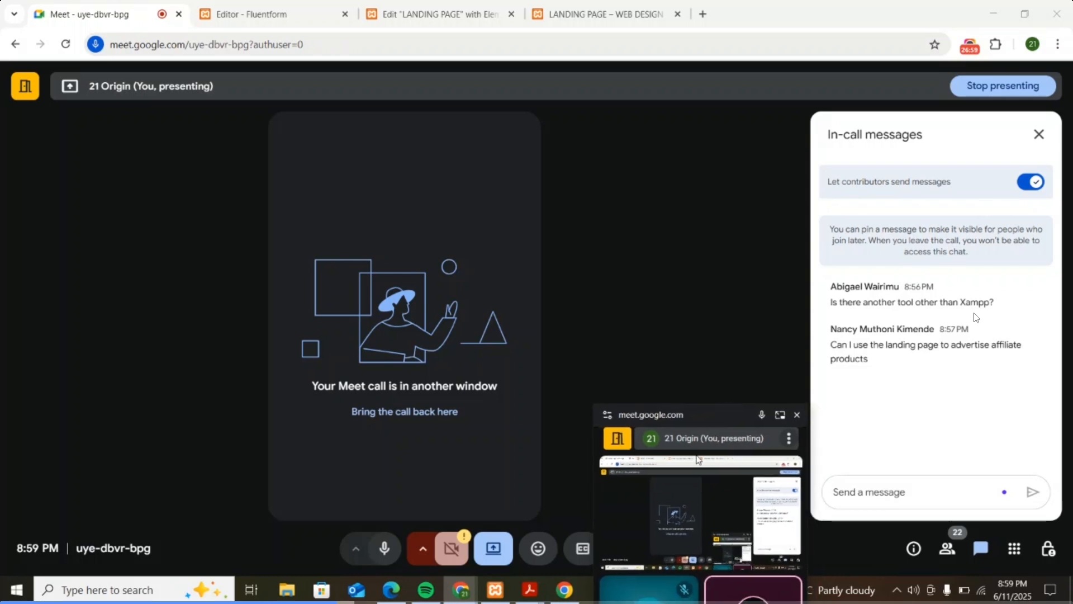
left_click_drag(729, 412, 758, 378)
left_click(602, 14)
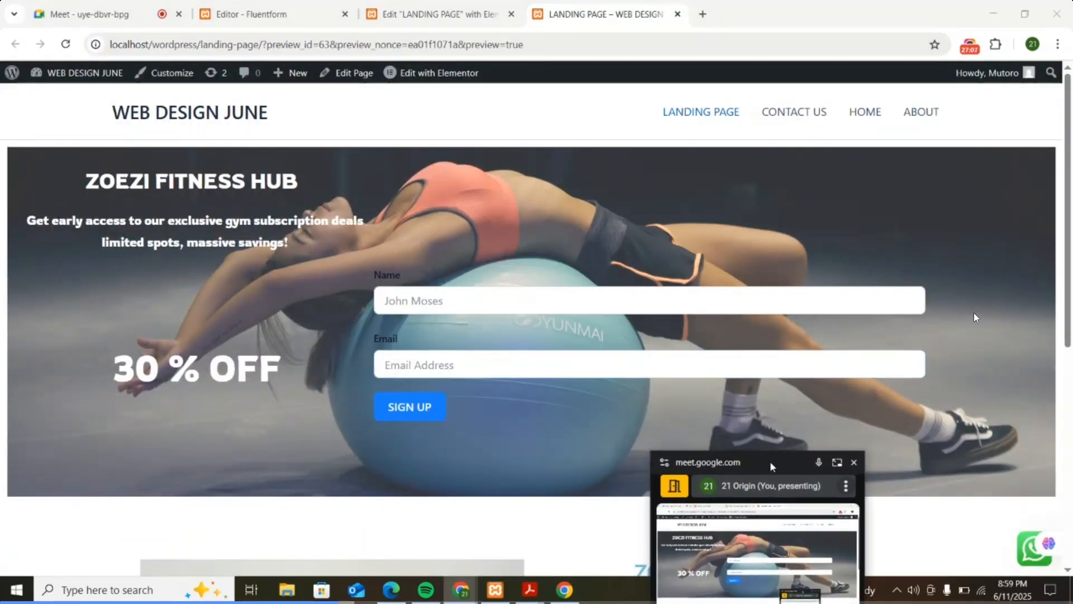
left_click_drag(769, 461, 793, 510)
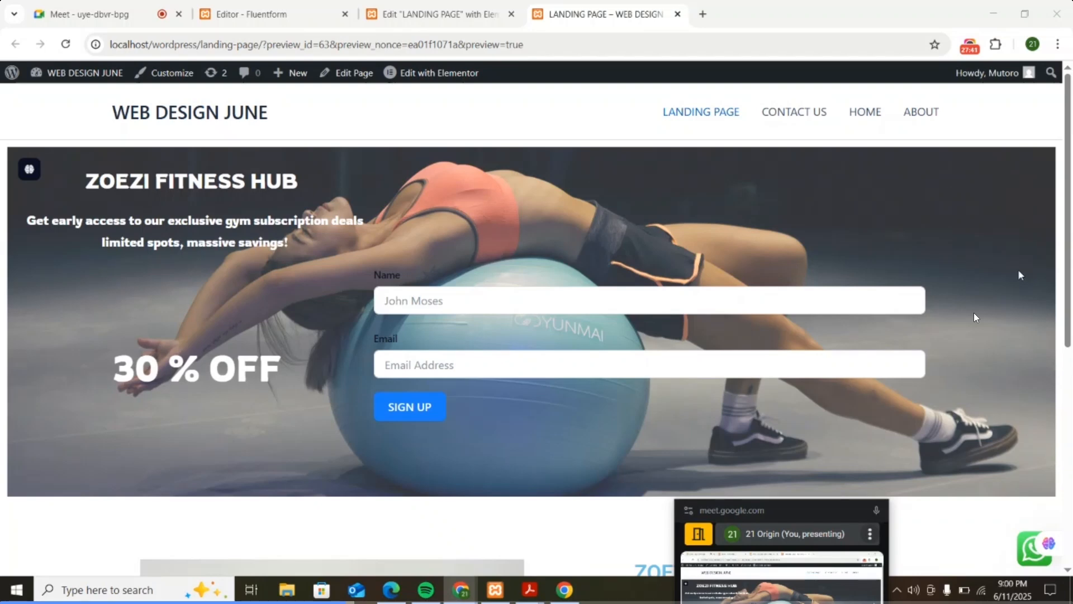
- Switch to the landing page in the Elementor editor and open the settings of the 30 % OFF heading
left_click(442, 14)
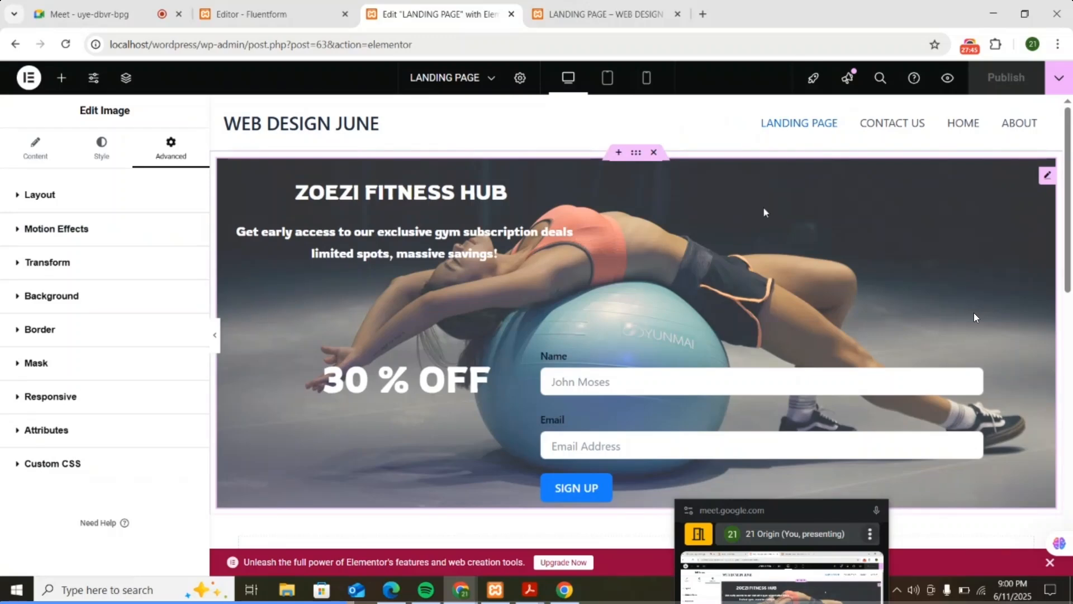
scroll(762, 207, "down", 1)
scroll(767, 200, "up", 1)
left_click(434, 384)
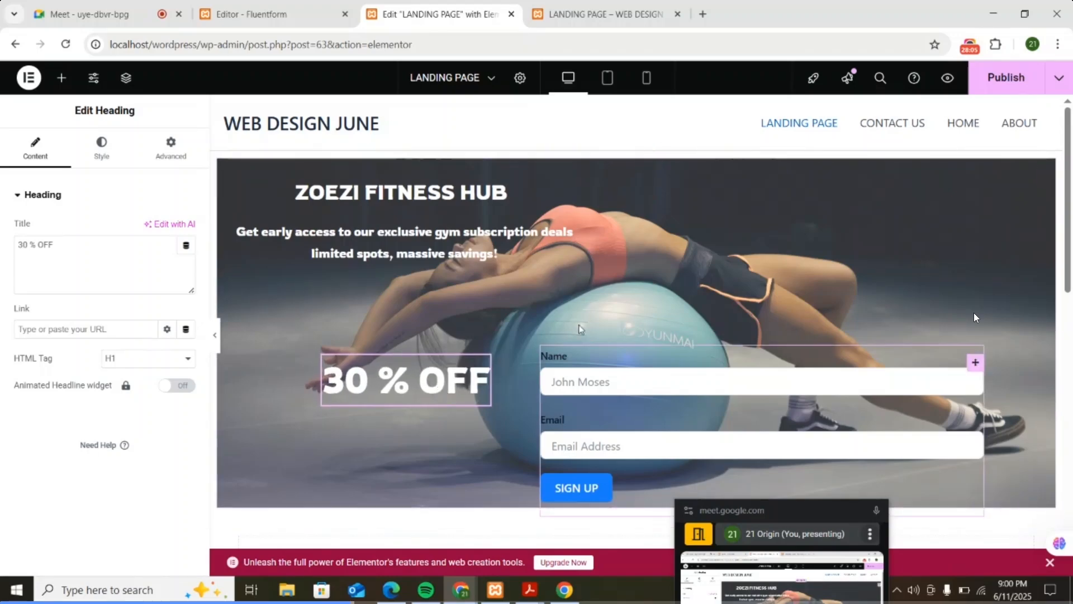
- Select the sign-up form shortcode over the plate image and nudge it slightly to the left
scroll(974, 318, "down", 7)
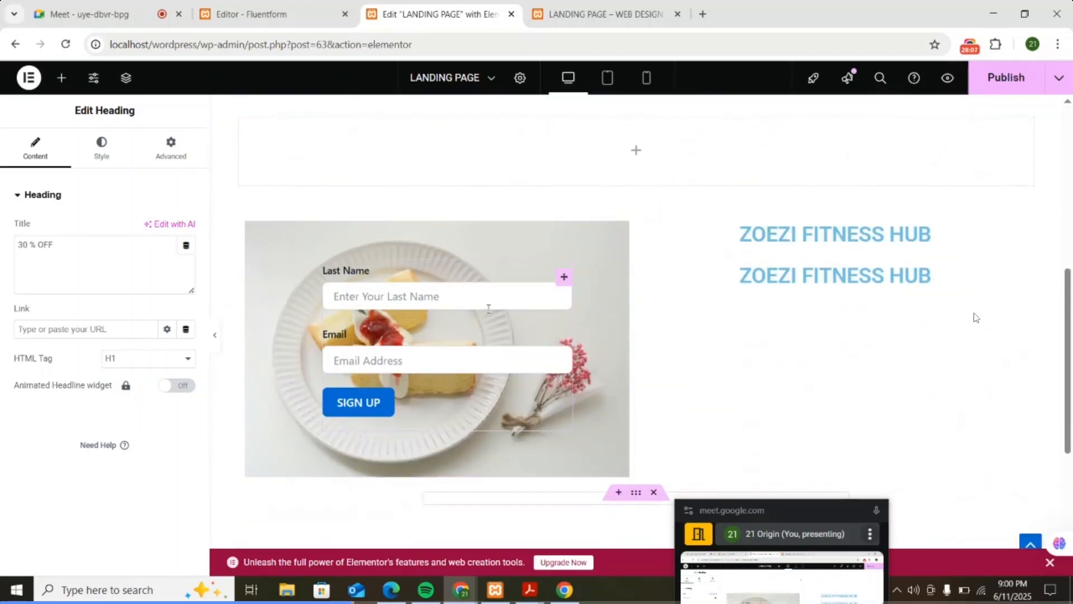
scroll(975, 318, "down", 2)
scroll(975, 318, "up", 1)
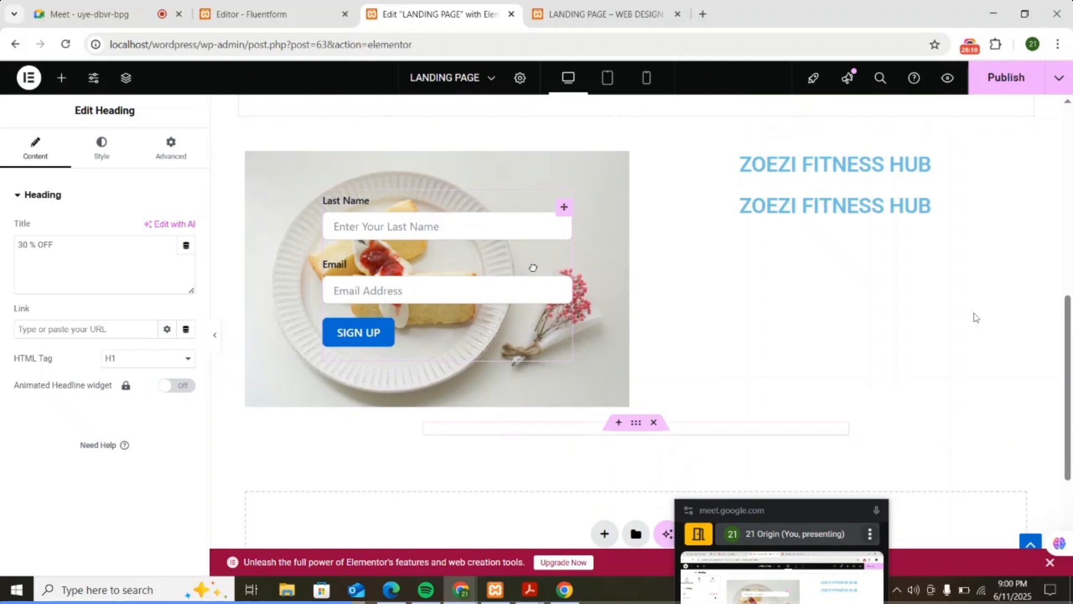
left_click(533, 268)
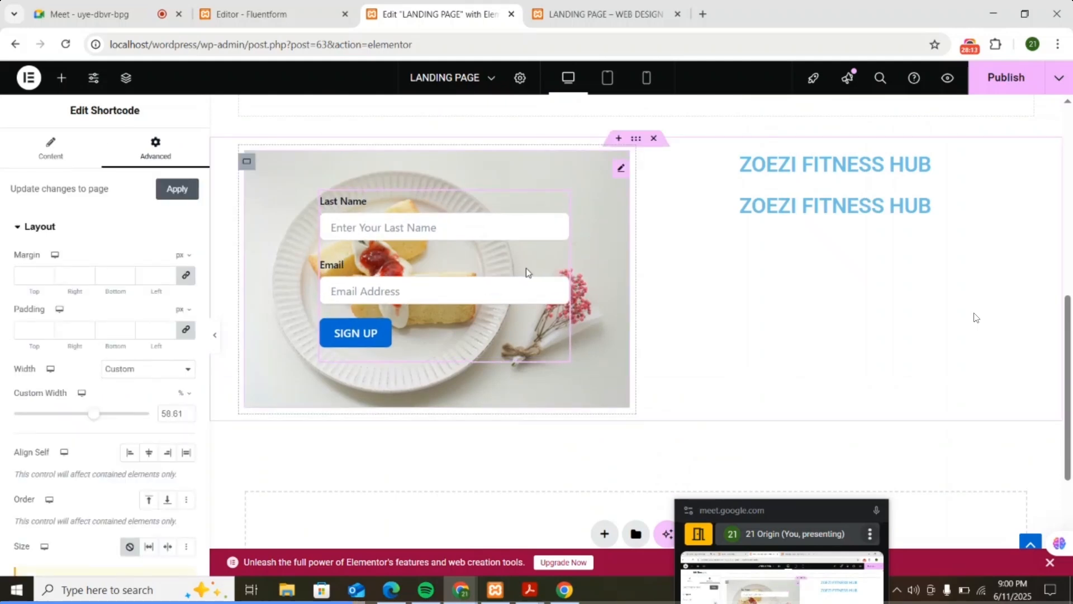
- Nudge the 30 % OFF heading slightly upward in the gym banner and publish the landing page
scroll(678, 266, "up", 5)
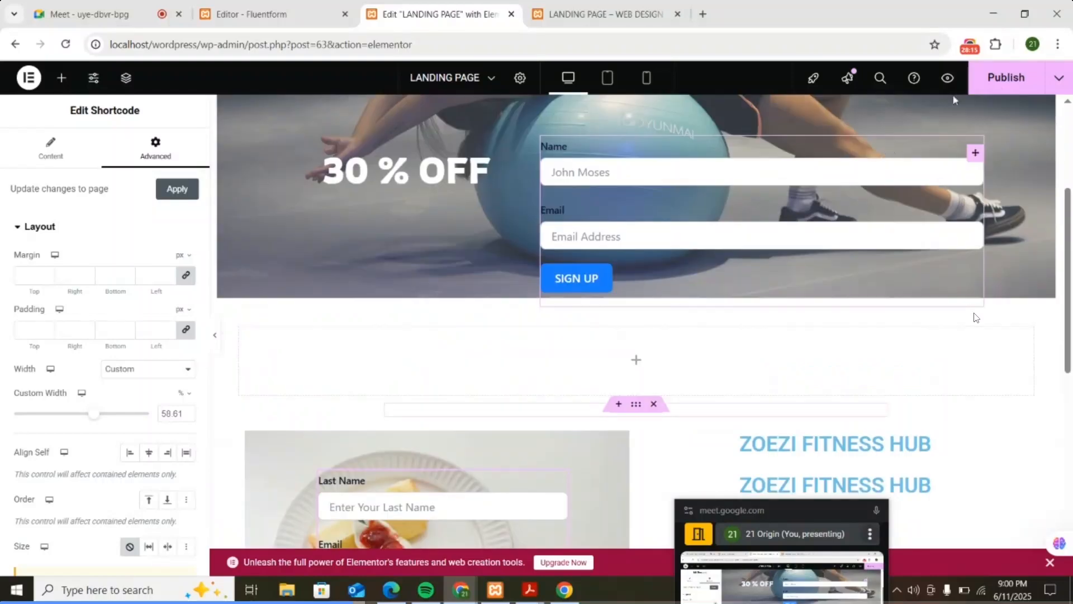
scroll(686, 295, "up", 4)
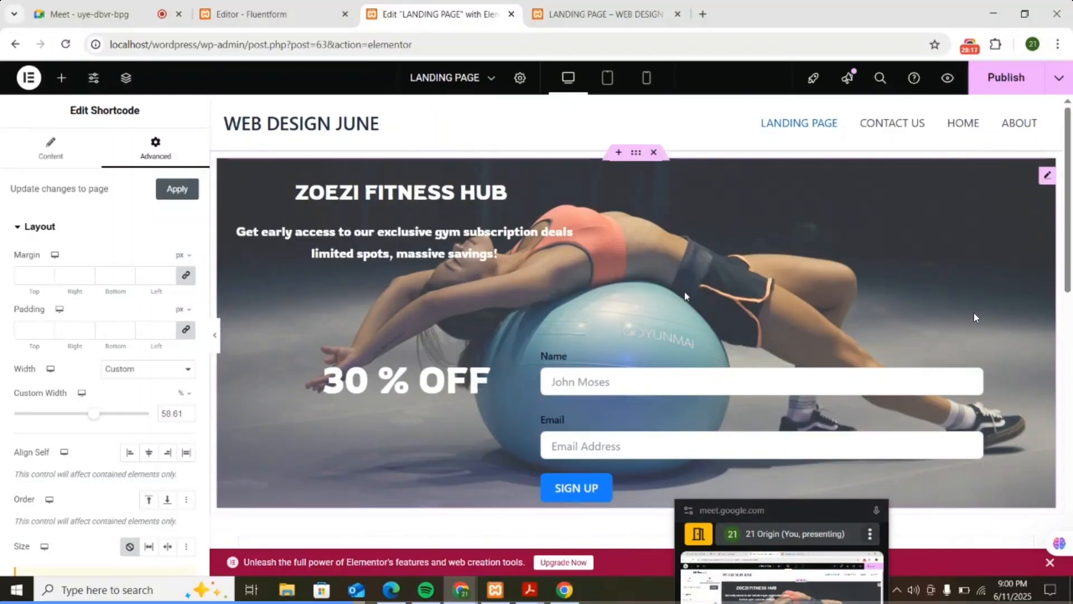
scroll(685, 294, "down", 5)
scroll(697, 290, "up", 5)
left_click(434, 373)
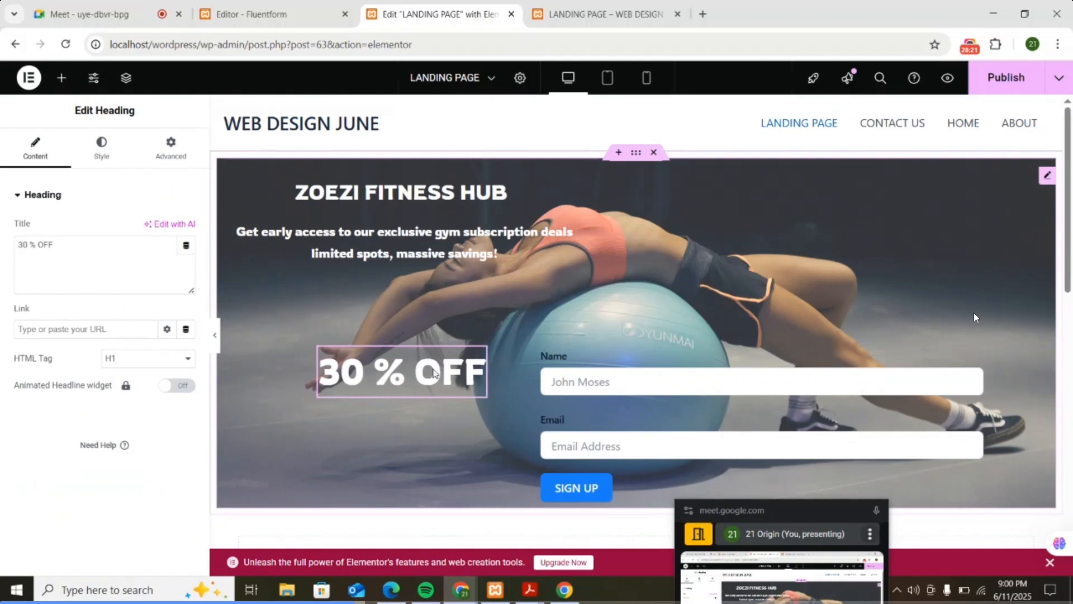
left_click(1004, 76)
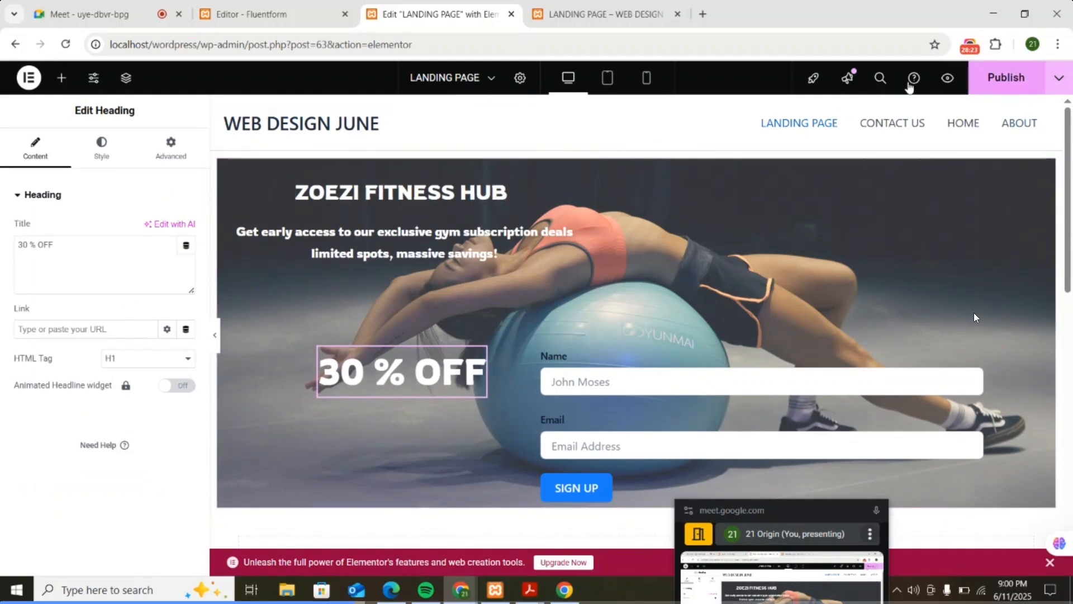
- Reload the landing page preview and look over the gym banner and the plate image section
left_click(588, 16)
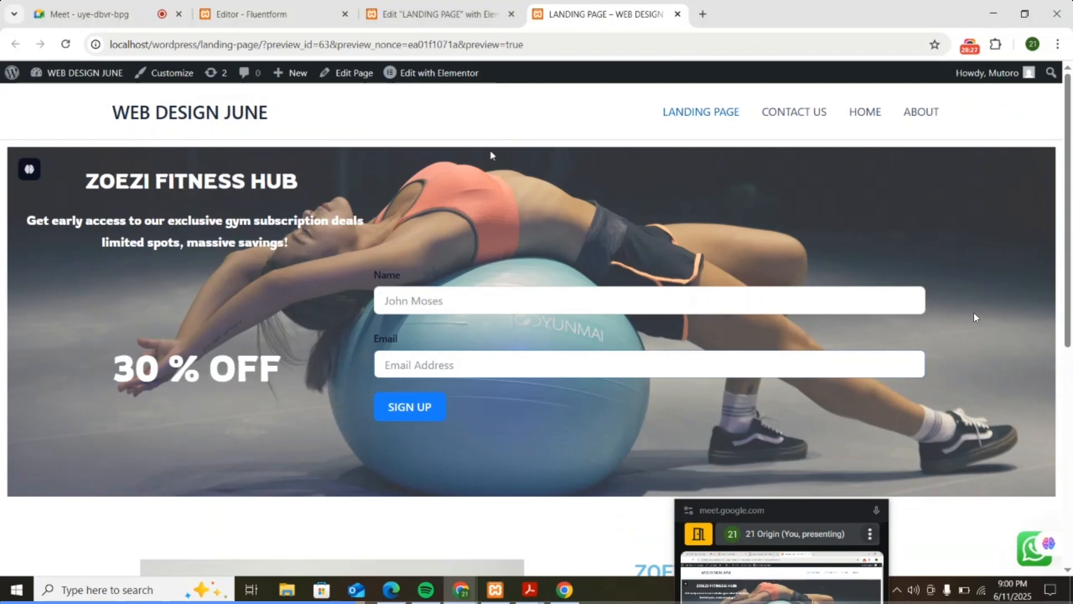
scroll(553, 215, "down", 4)
scroll(553, 214, "up", 4)
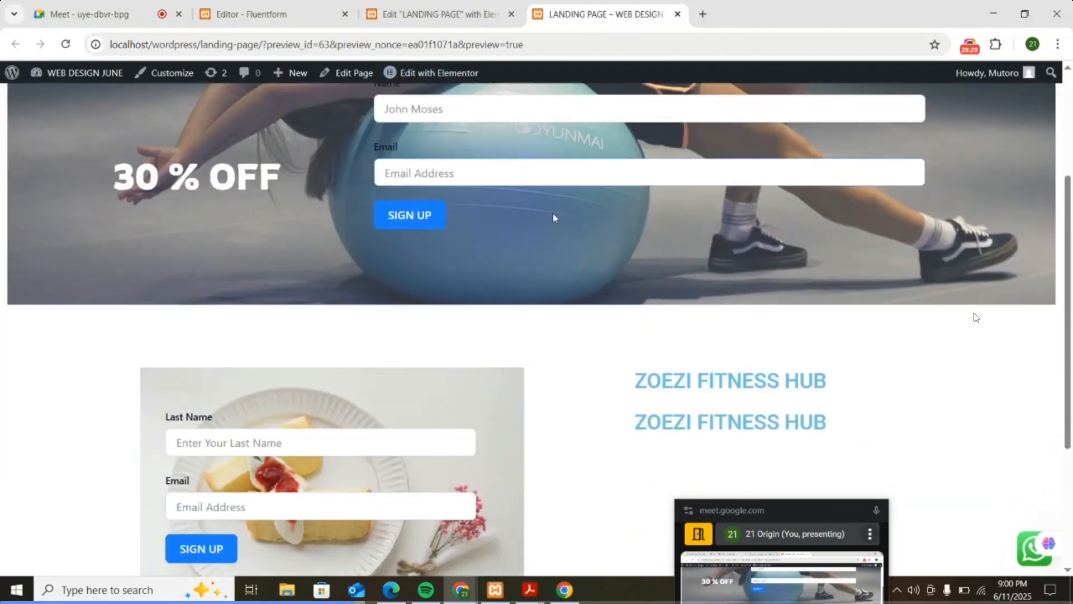
key("ctrl+r")
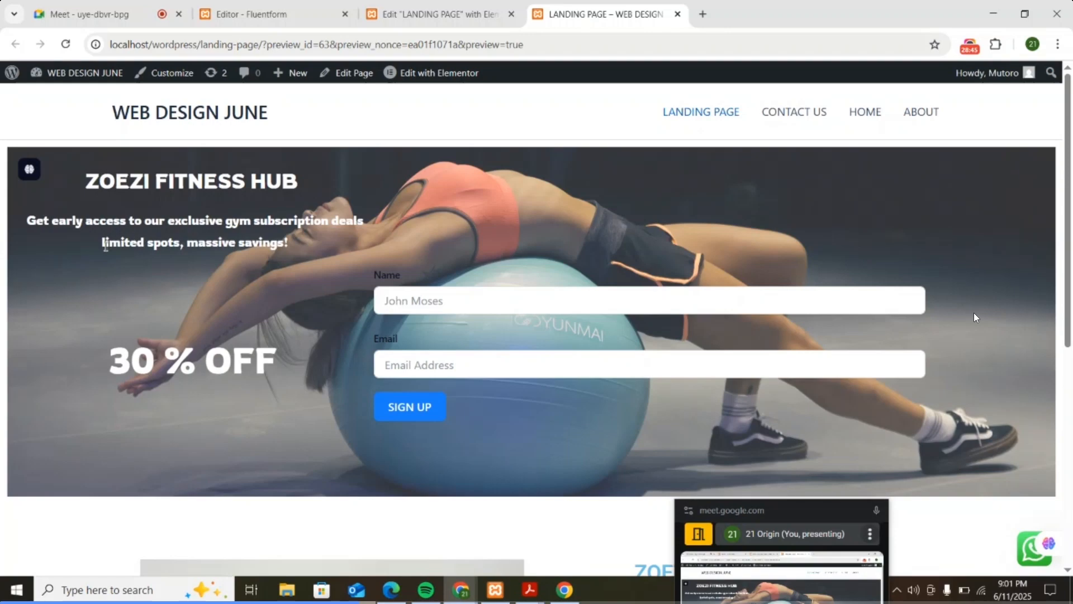
scroll(711, 179, "down", 3)
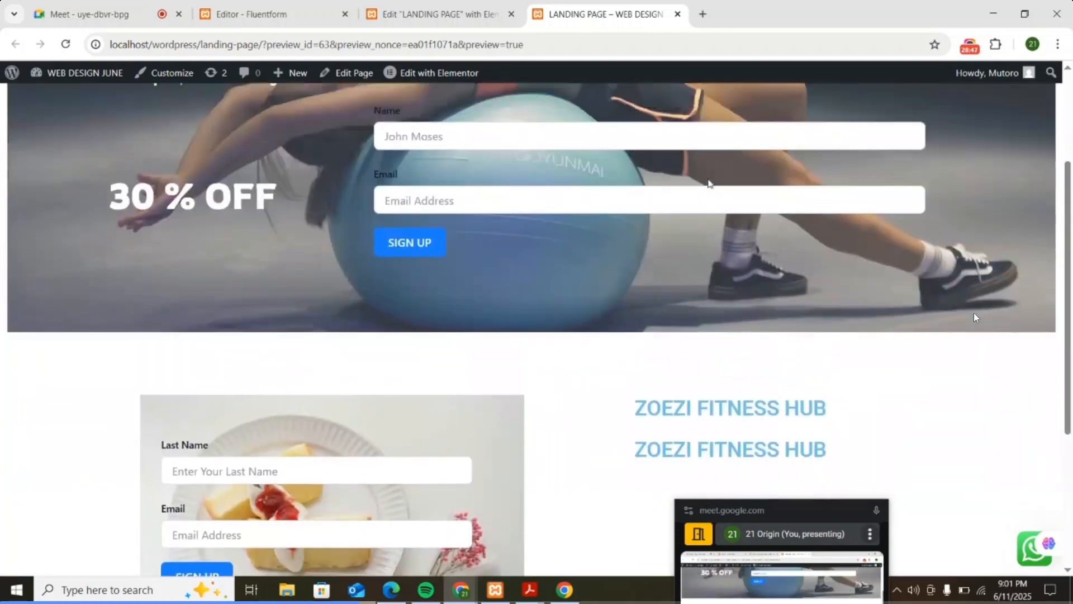
scroll(709, 184, "up", 3)
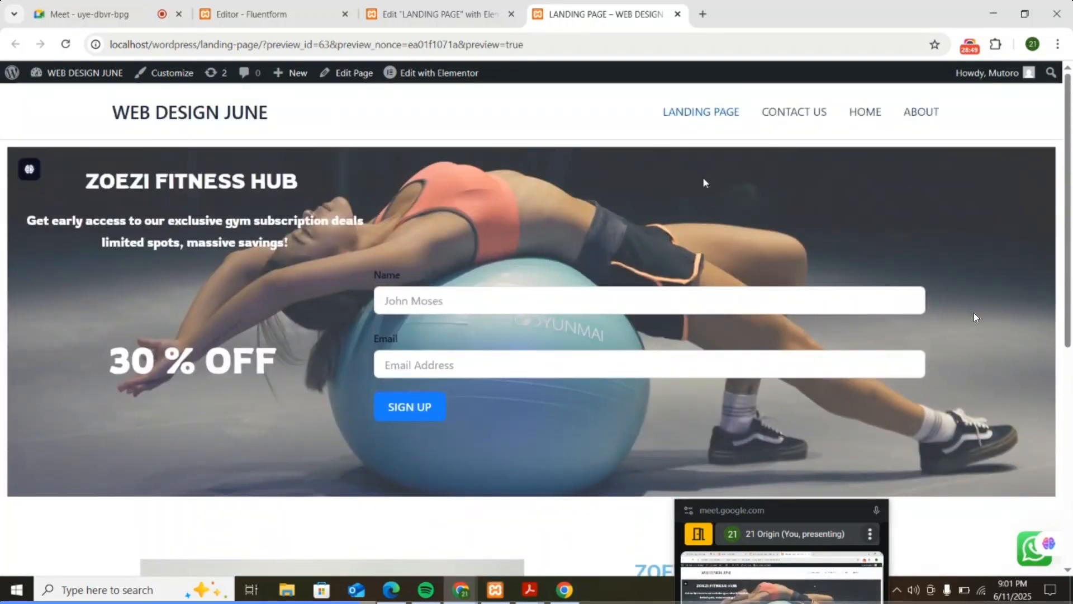
- Revisit the Fluent Forms input fields, the Google Meet messages and the Elementor page, ending on the landing page preview
left_click(302, 10)
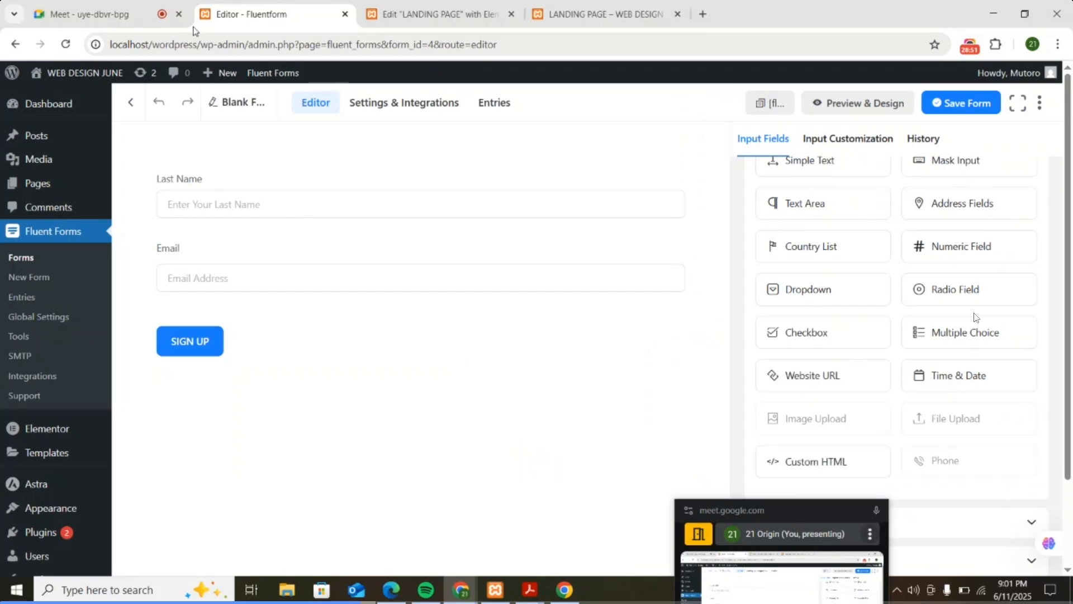
left_click(122, 18)
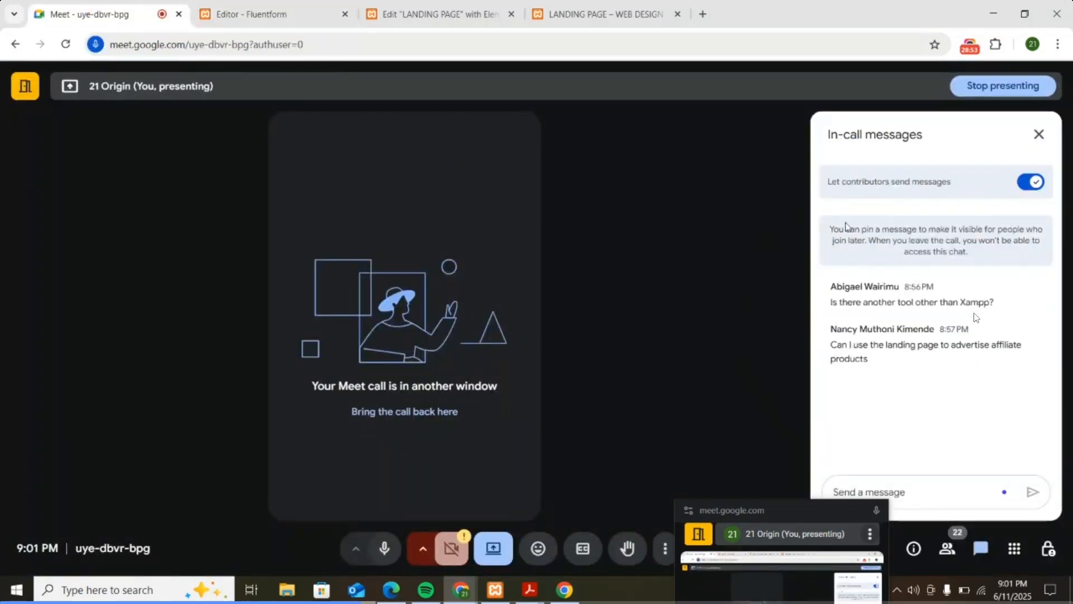
left_click(239, 10)
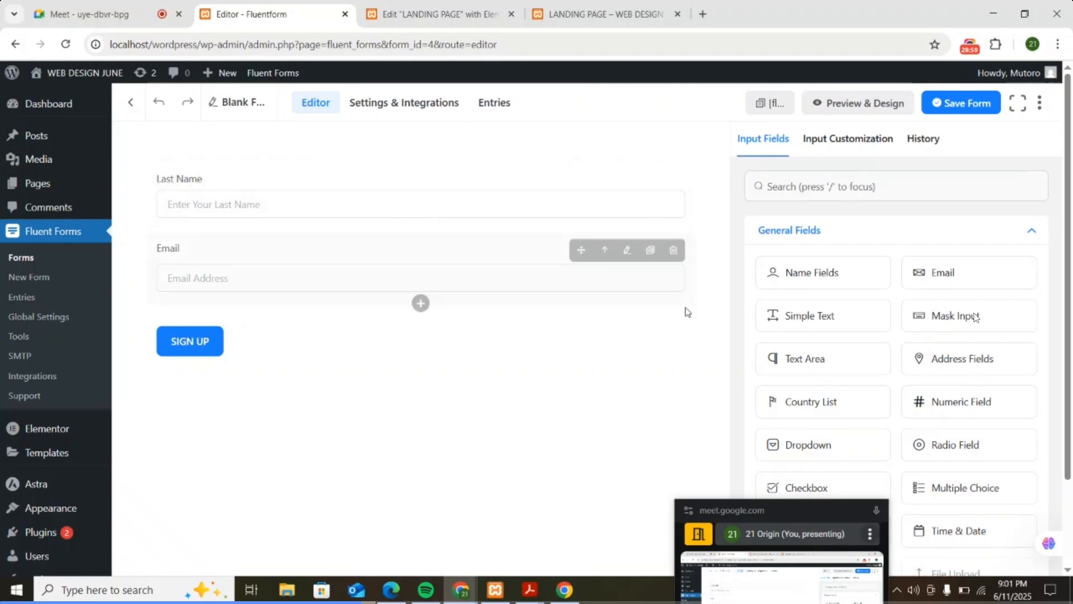
scroll(975, 316, "down", 3)
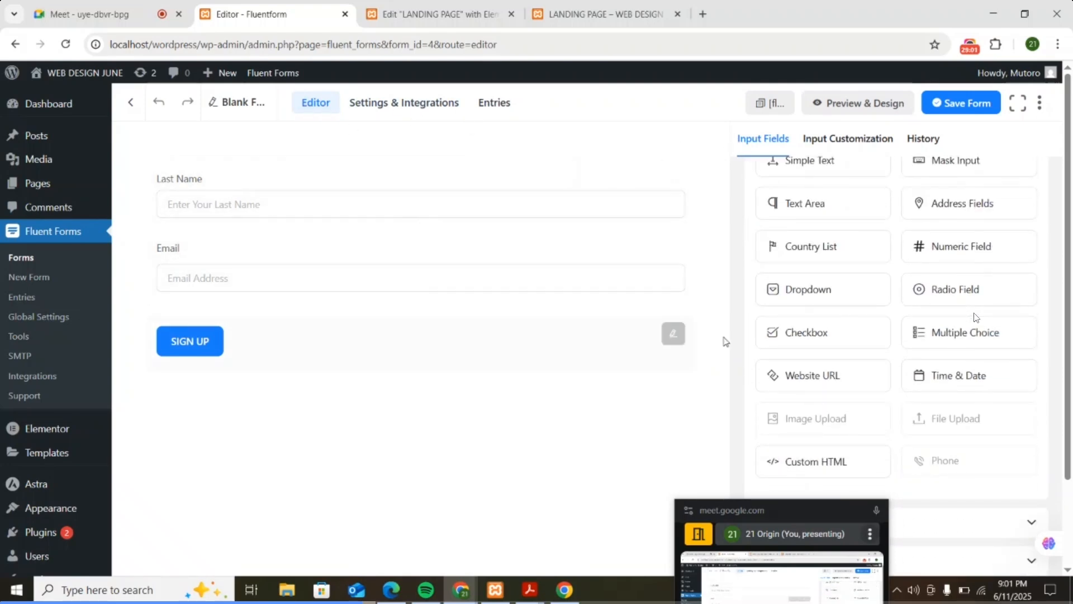
left_click(436, 13)
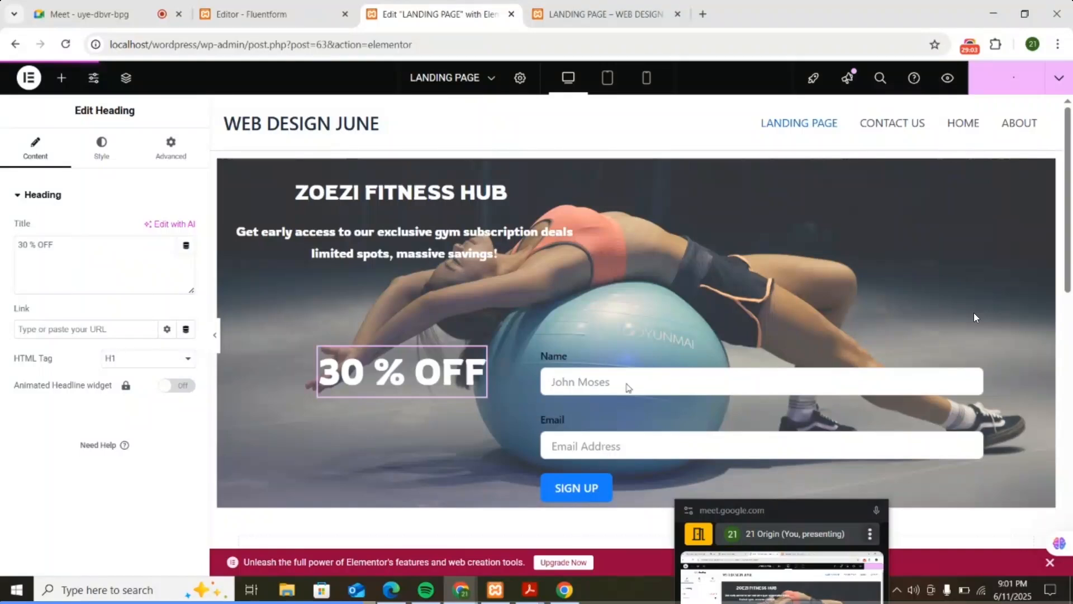
key("ctrl+Tab")
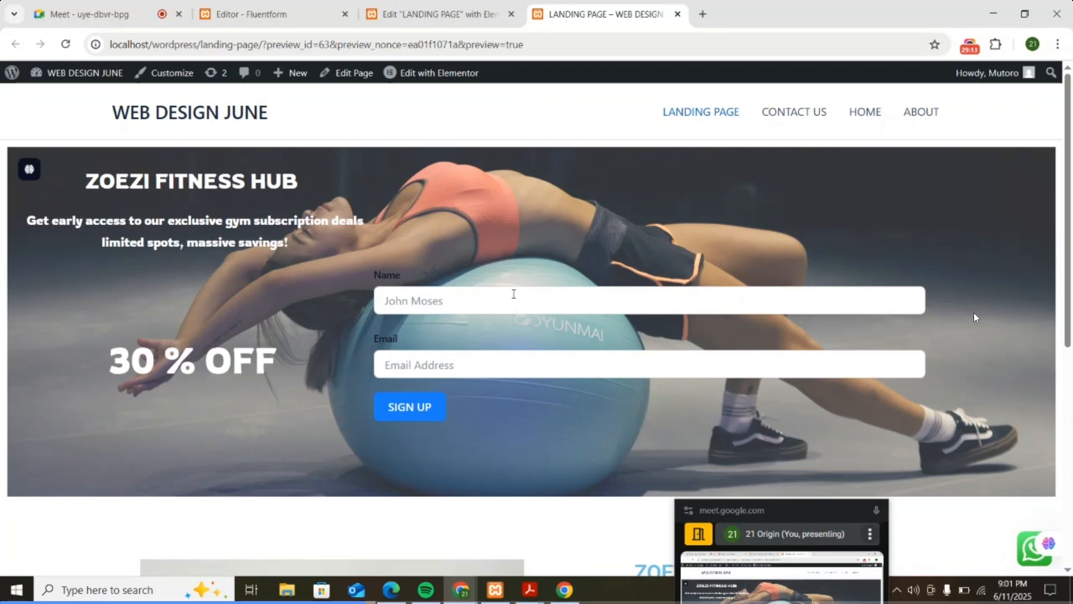
- Point out the name and email fields of the gym sign-up form without entering anything
left_click(710, 306)
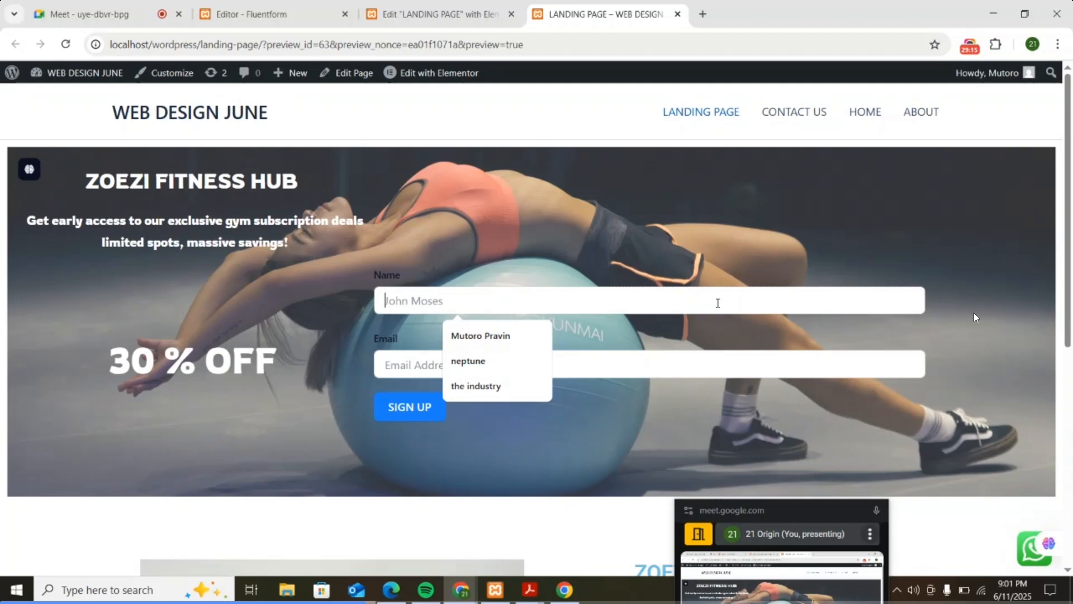
left_click(715, 354)
left_click(503, 302)
- Look over the landing page preview down to the footer's quick menu, and open the landing page from the site's header navigation
scroll(710, 308, "down", 7)
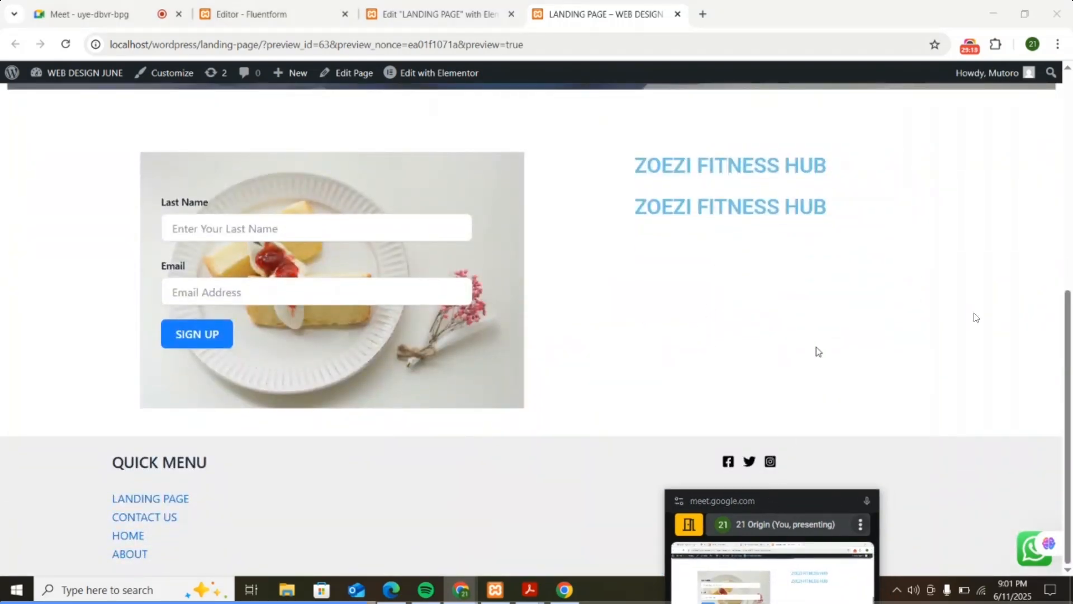
scroll(870, 287, "up", 6)
scroll(876, 287, "up", 2)
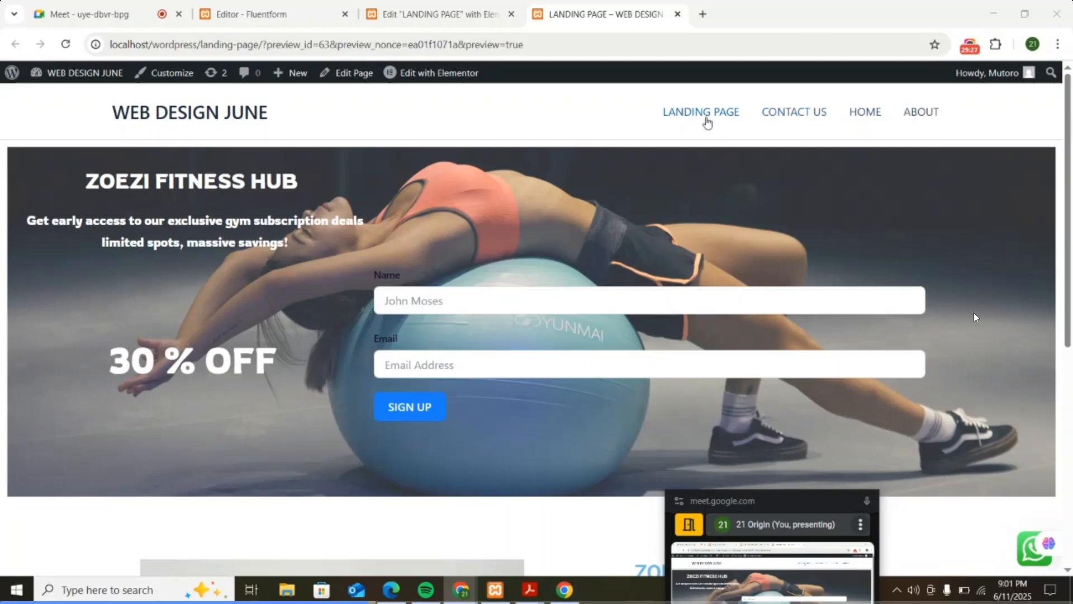
scroll(639, 175, "down", 7)
scroll(633, 171, "up", 5)
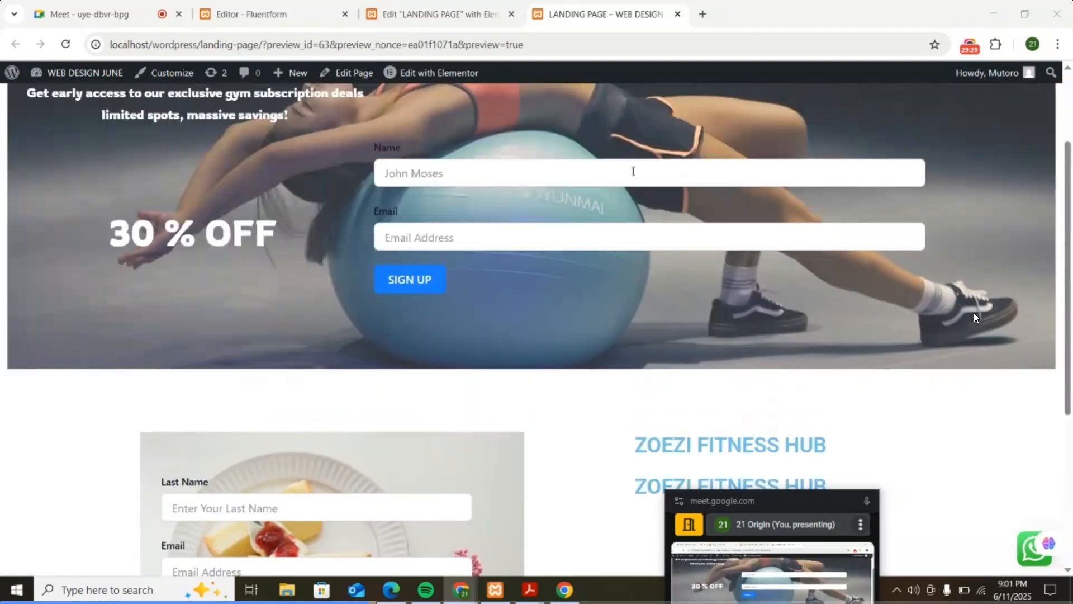
scroll(634, 171, "up", 3)
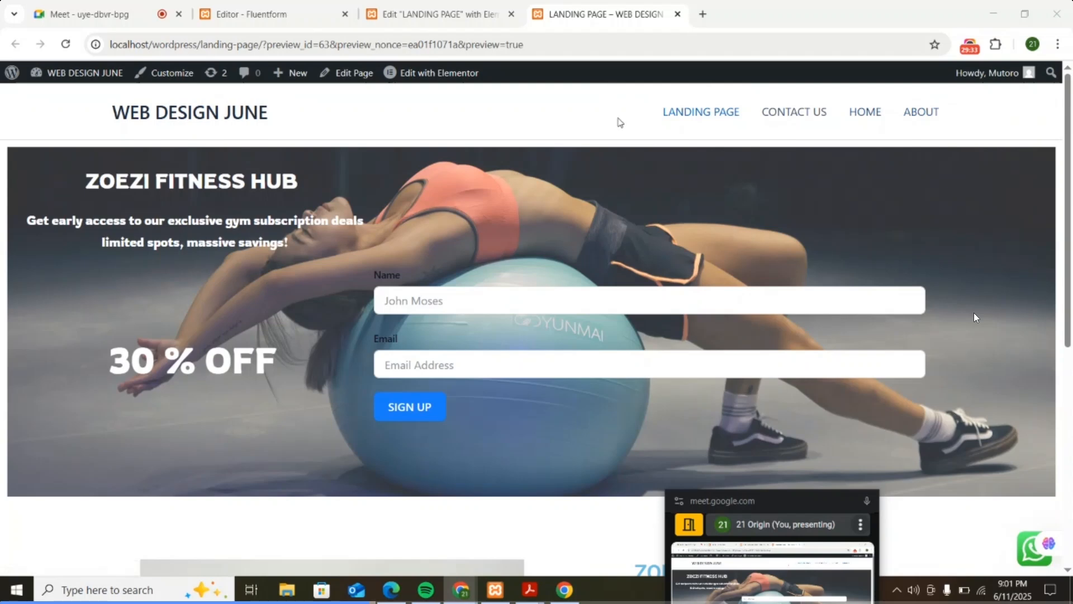
left_click(718, 139)
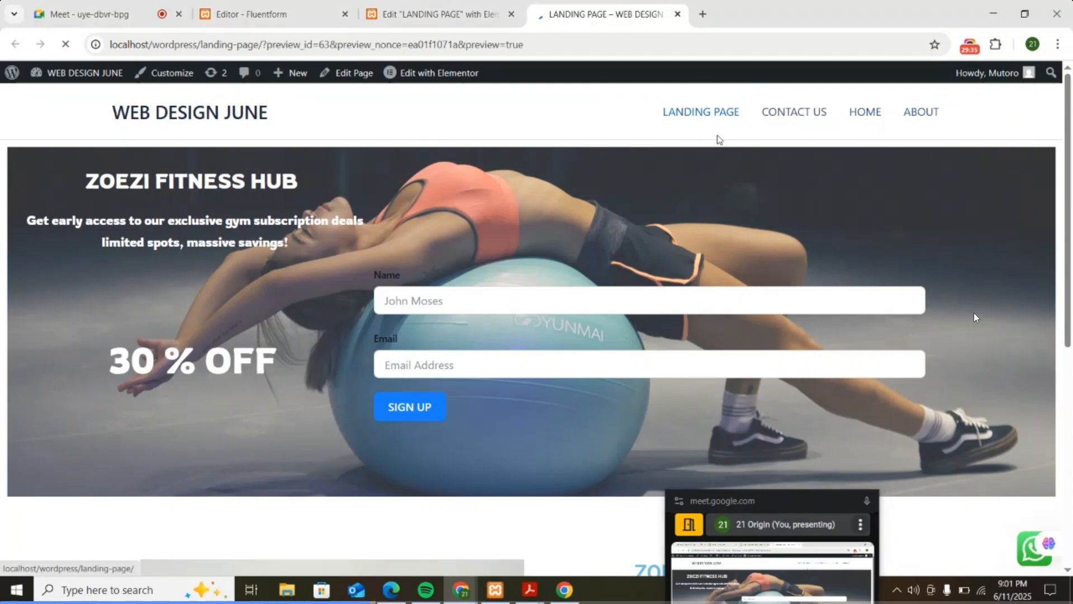